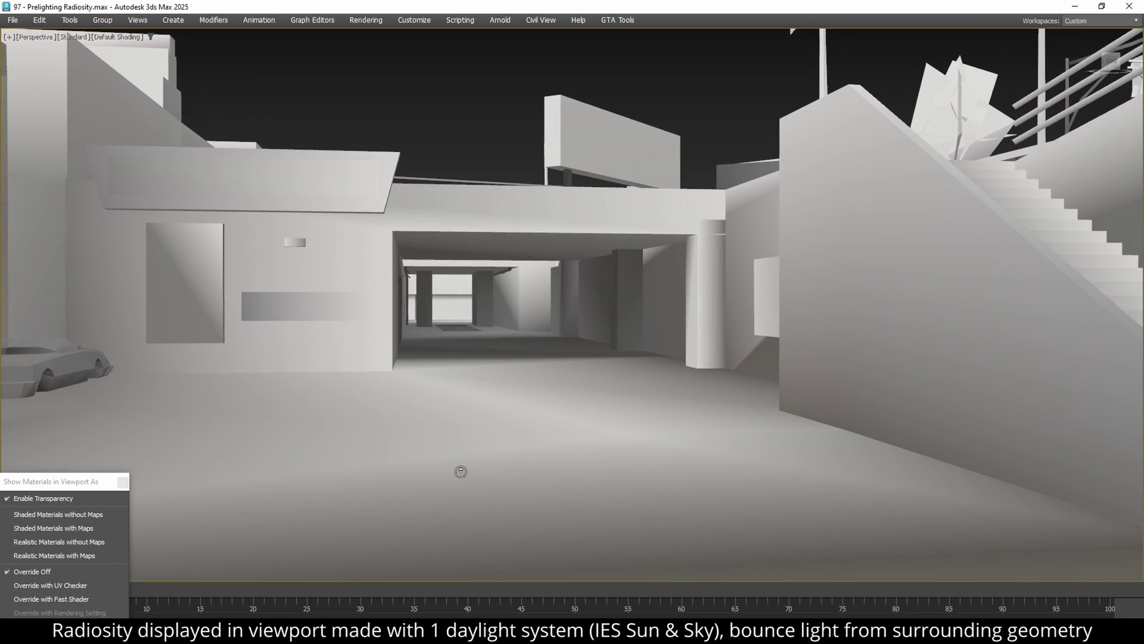
# Step: Walk through the city scene's underpass and streets, examining the radiosity lighting on surfaces shown with and without texture maps
pyautogui.press('w')
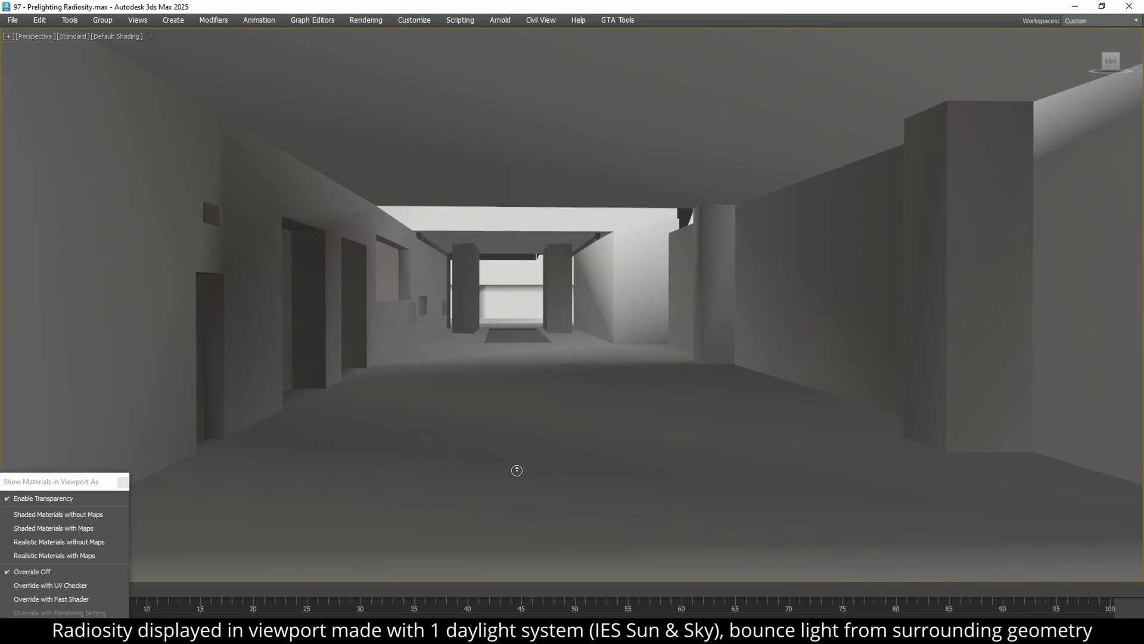
pyautogui.press('w')
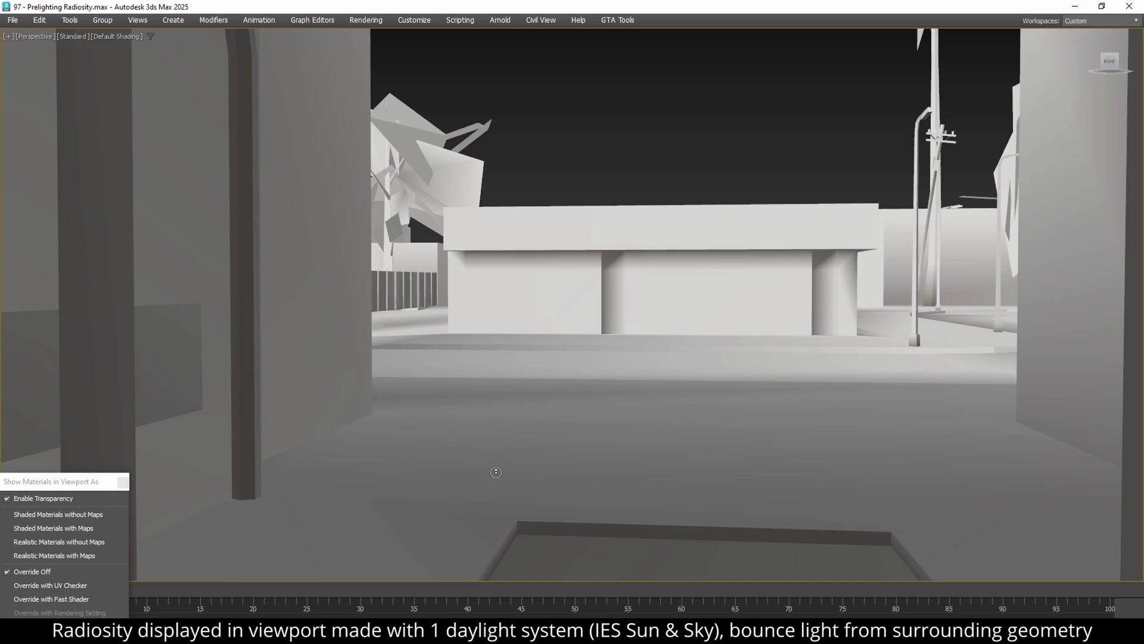
pyautogui.moveTo(496, 472); pyautogui.dragTo(337, 470)
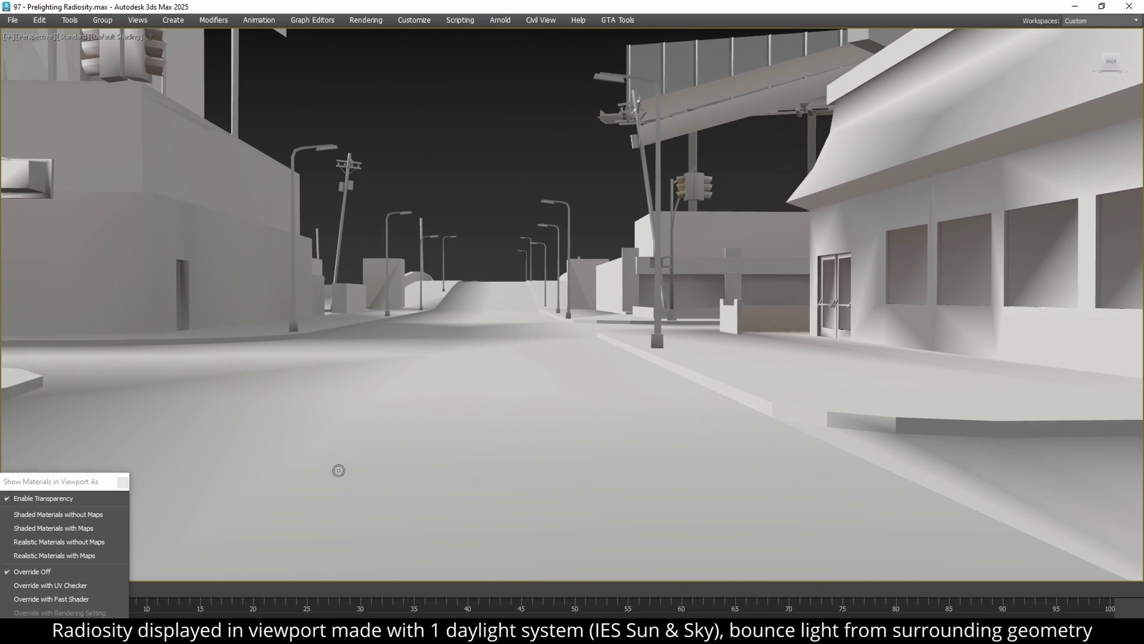
pyautogui.click(109, 528)
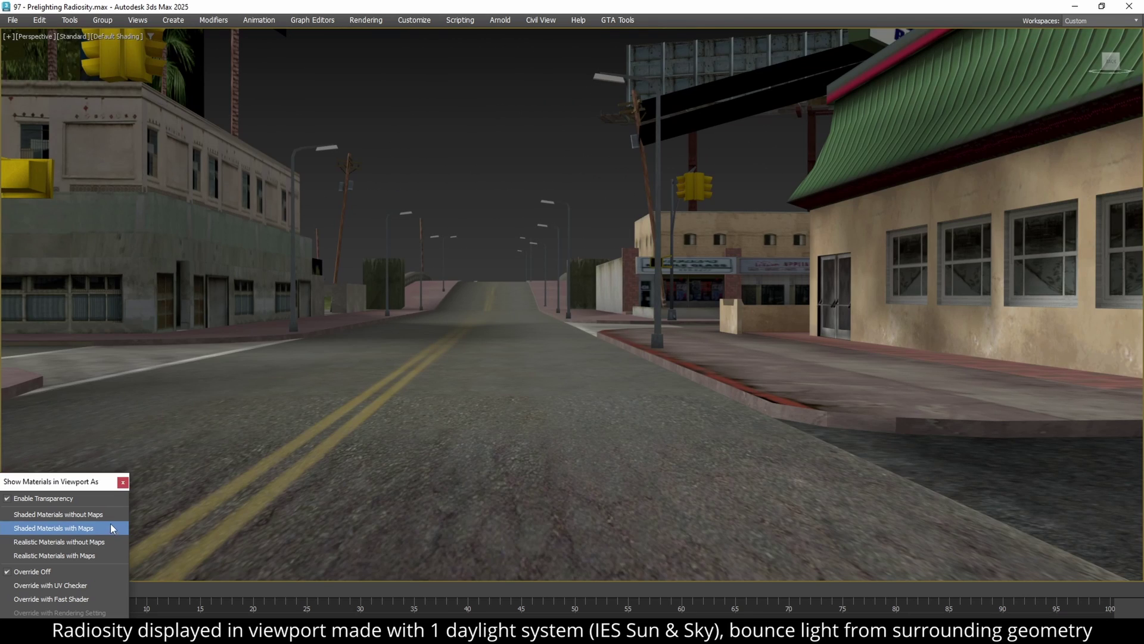
pyautogui.click(113, 514)
pyautogui.press('w')
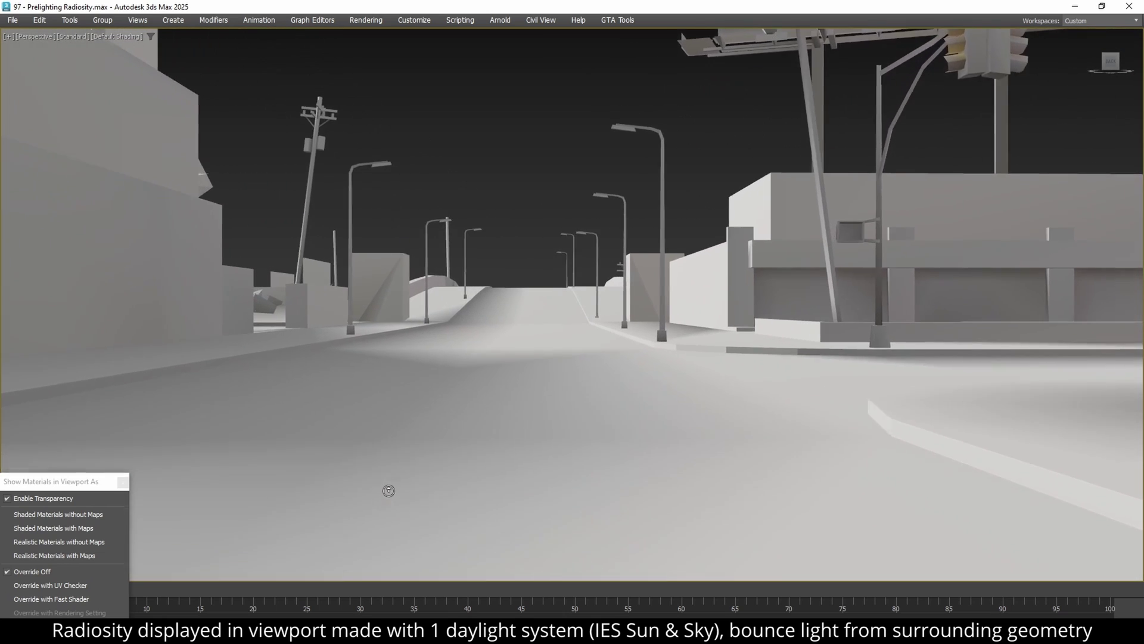
pyautogui.moveTo(389, 490)
pyautogui.mouseDown()
pyautogui.moveTo(752, 489)
pyautogui.moveTo(761, 469)
pyautogui.moveTo(751, 499)
pyautogui.moveTo(778, 510)
pyautogui.mouseUp()
pyautogui.press('w')
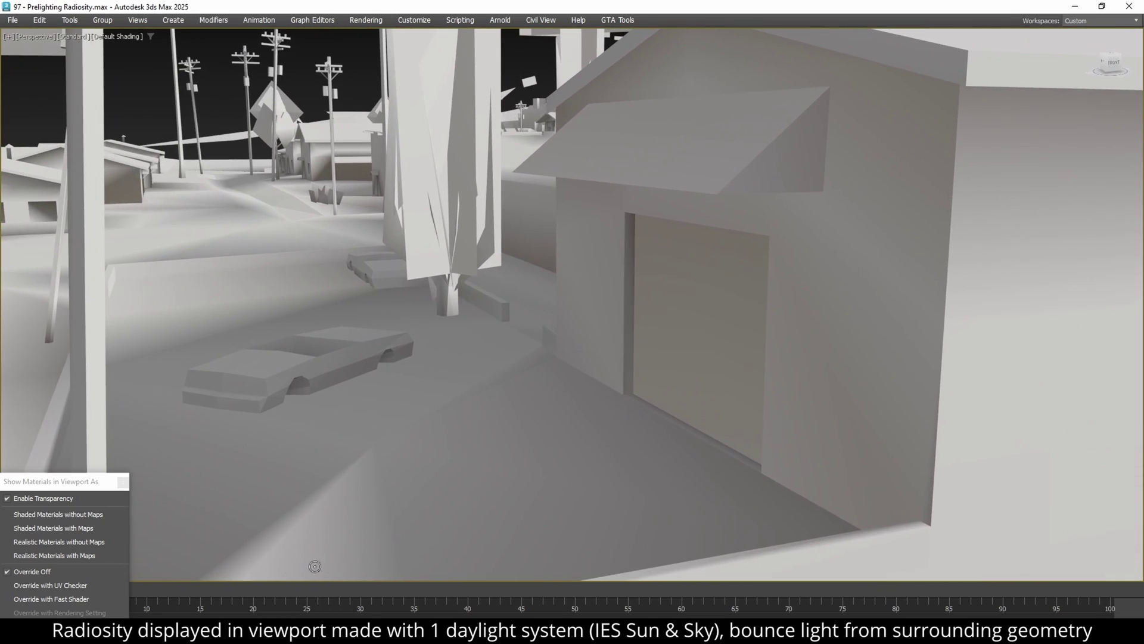
# Step: Compare shaded materials with and without maps around the corrugated metal warehouse and the curved ramp beneath the overpass
pyautogui.click(105, 529)
pyautogui.moveTo(382, 486); pyautogui.dragTo(545, 491)
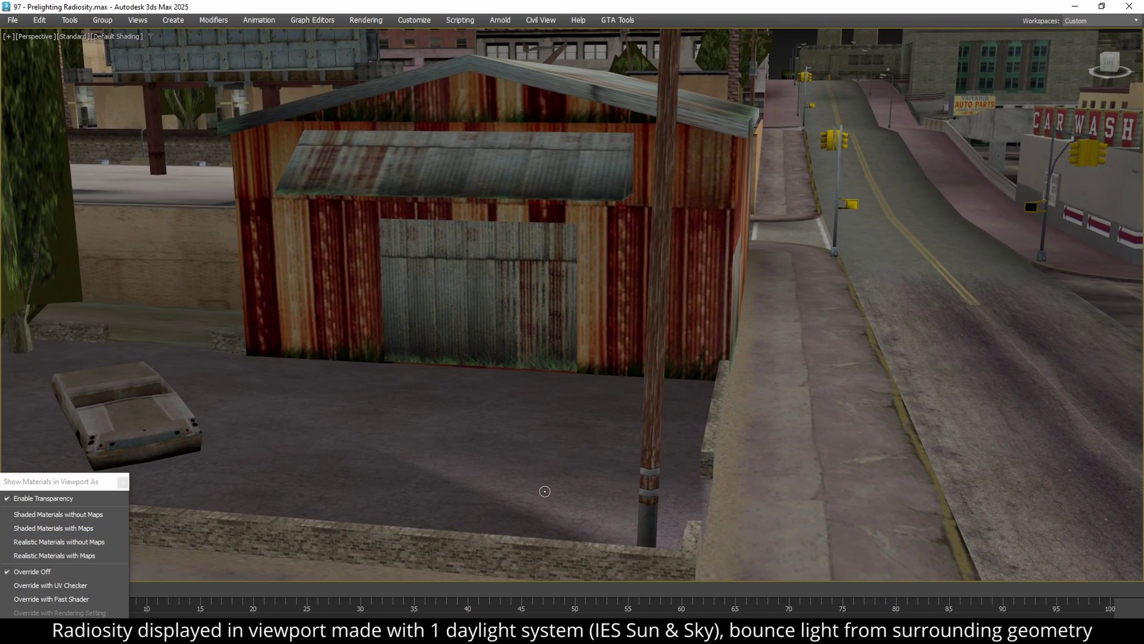
pyautogui.click(70, 516)
pyautogui.moveTo(507, 455)
pyautogui.mouseDown()
pyautogui.moveTo(449, 423)
pyautogui.moveTo(533, 419)
pyautogui.moveTo(540, 459)
pyautogui.moveTo(488, 462)
pyautogui.mouseUp()
pyautogui.click(117, 527)
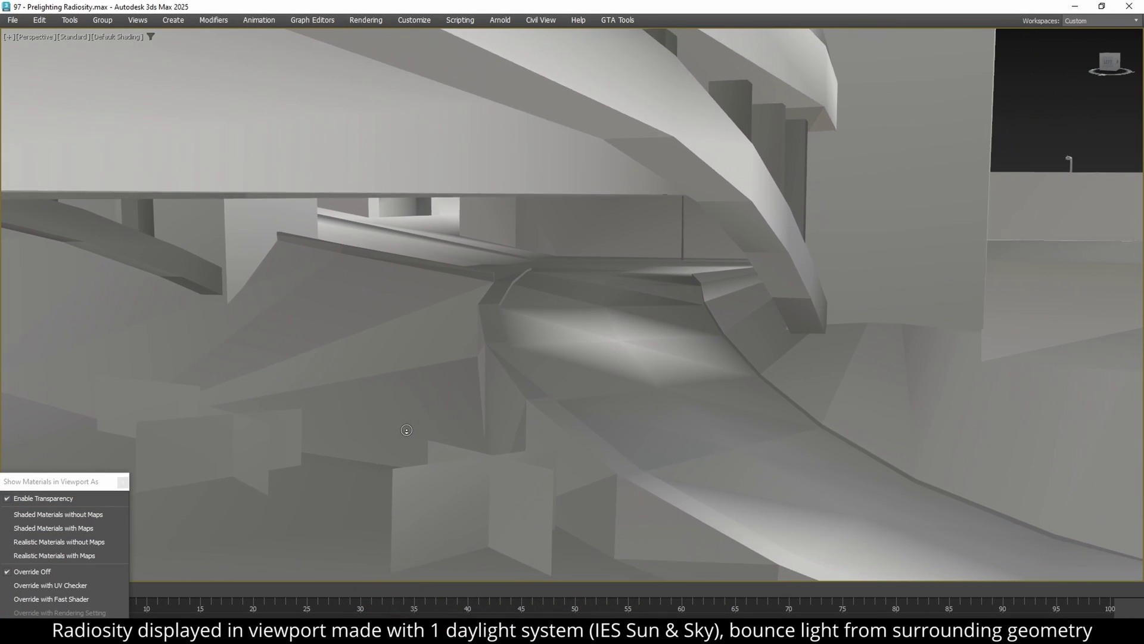
pyautogui.press('s')
pyautogui.moveTo(406, 429); pyautogui.dragTo(411, 430)
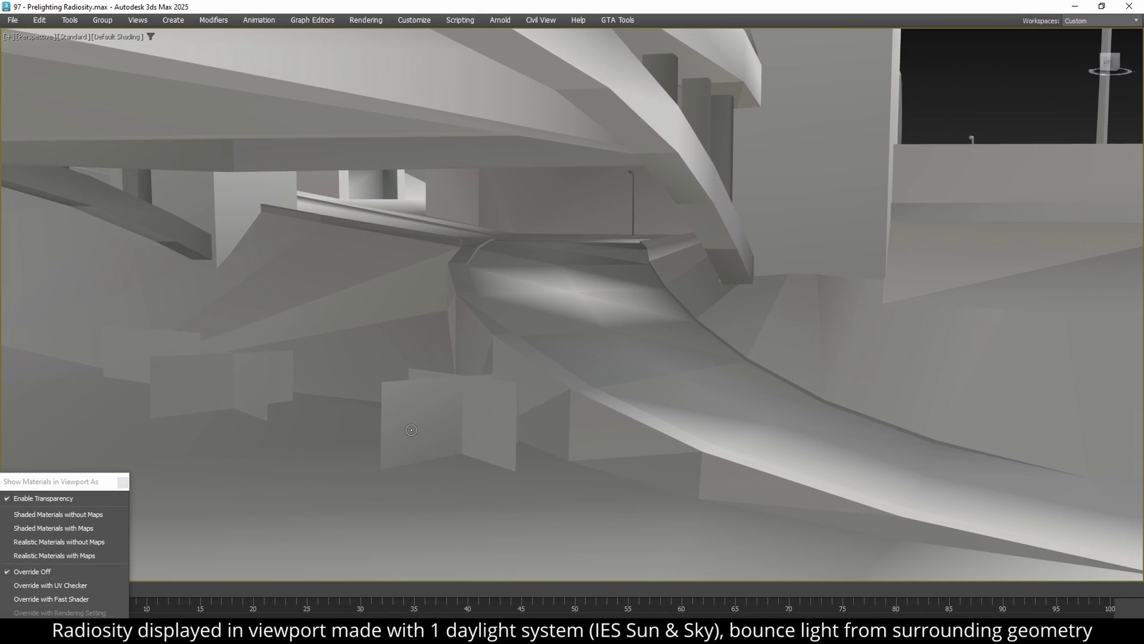
pyautogui.click(107, 528)
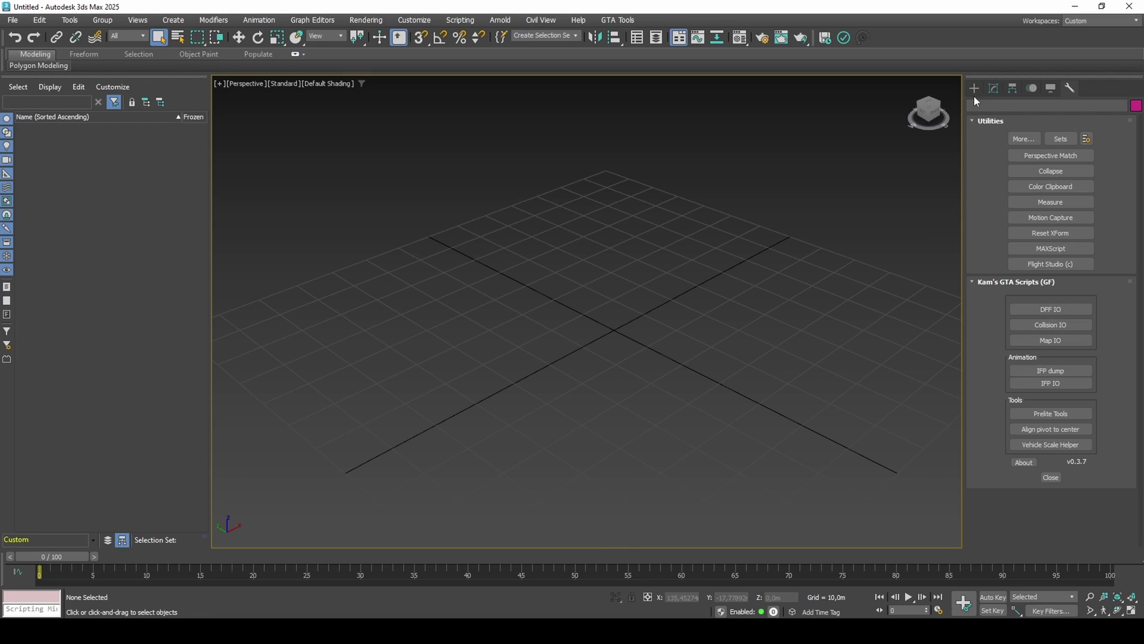
# Step: Create a room-sized box about 90 m long, 138 m wide and 45 m high
pyautogui.click(974, 91)
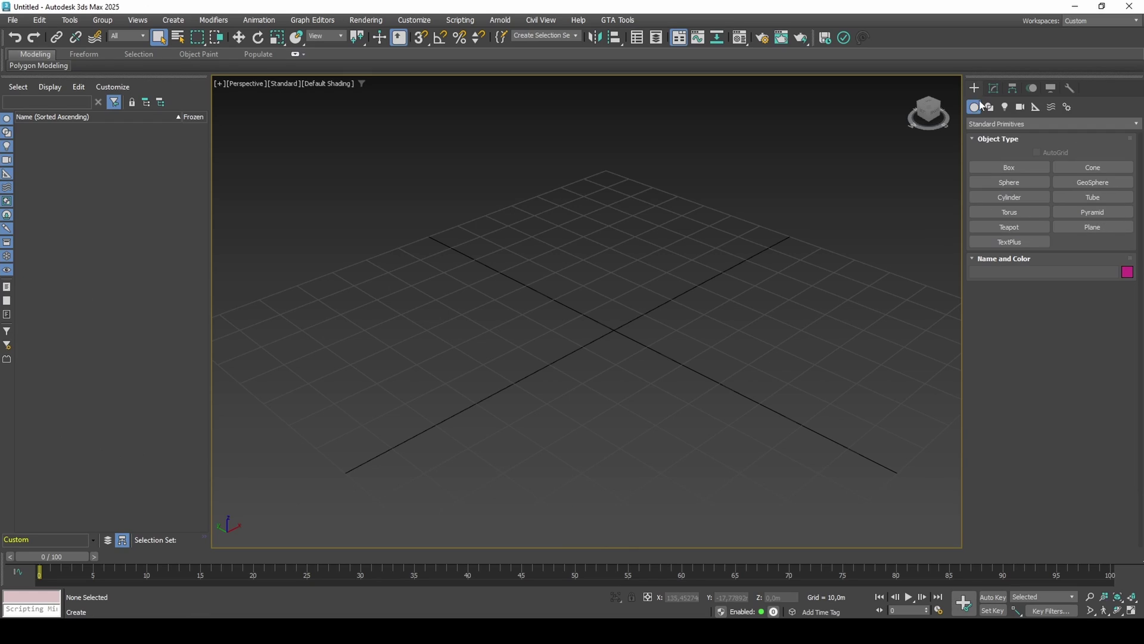
pyautogui.click(996, 166)
pyautogui.moveTo(638, 153); pyautogui.dragTo(495, 470)
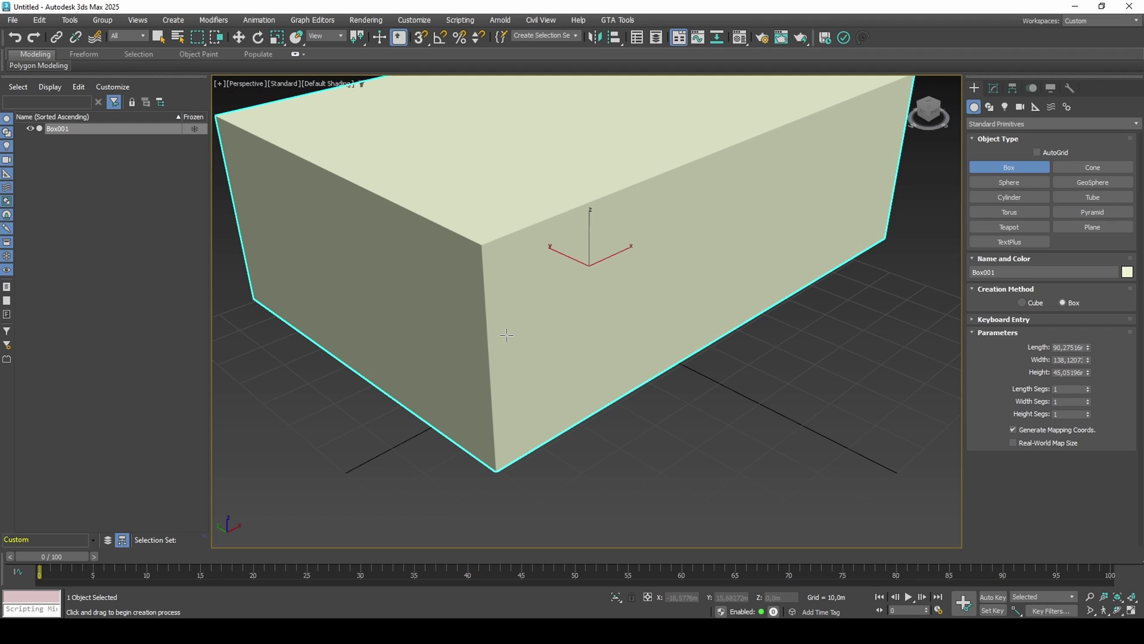
pyautogui.rightClick(508, 340)
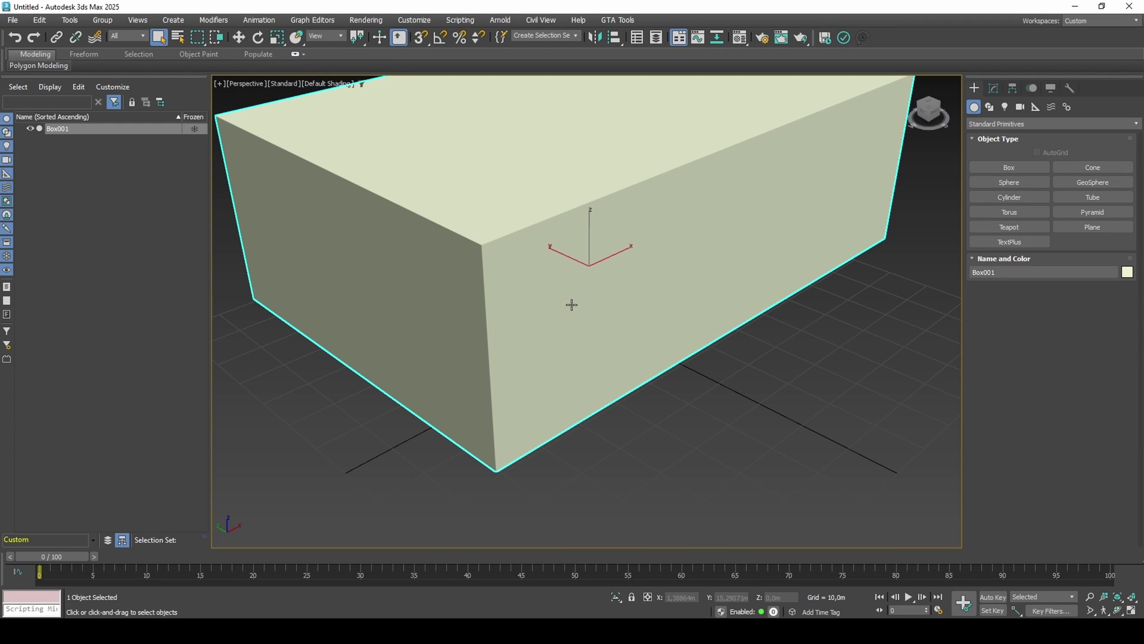
# Step: Add a Normal modifier to the box so that its faces are flipped inward
pyautogui.click(994, 88)
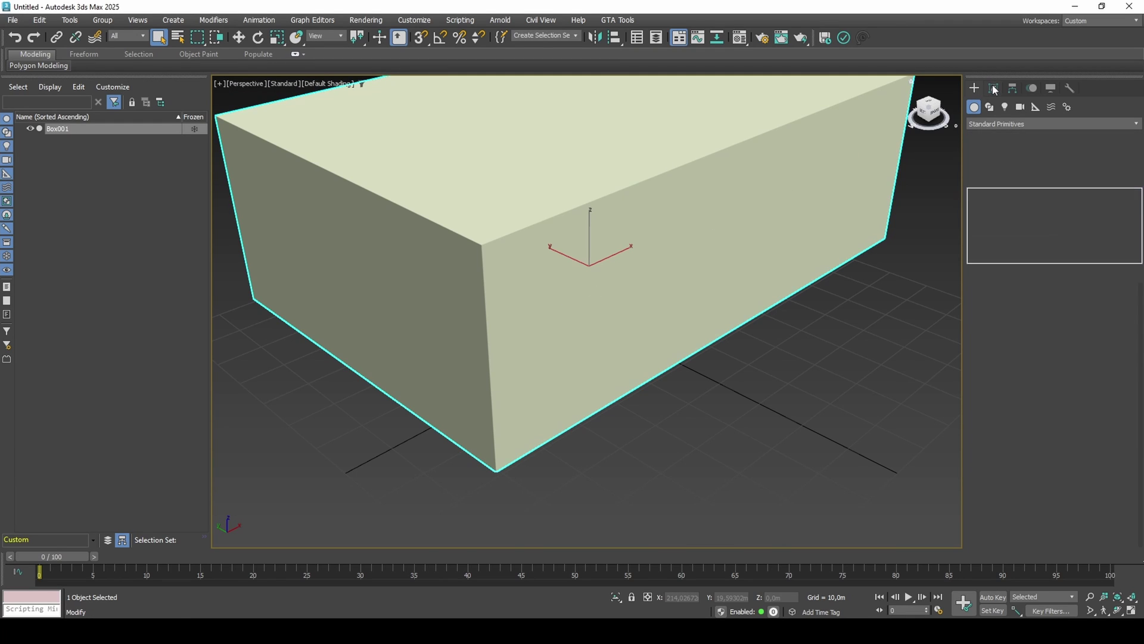
pyautogui.click(999, 122)
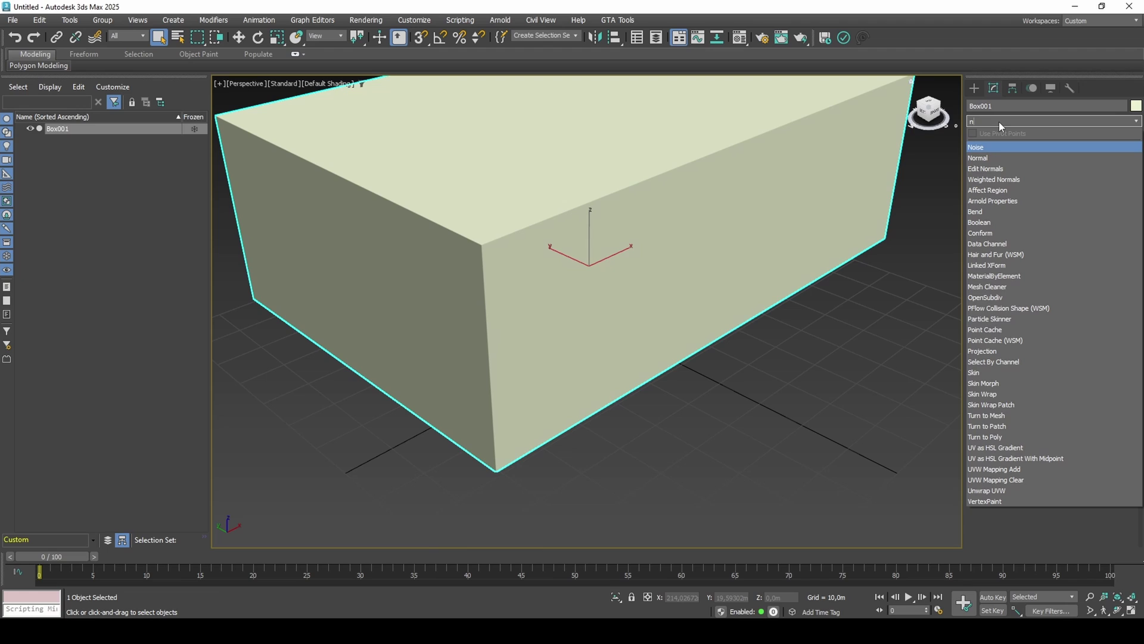
pyautogui.click(995, 156)
pyautogui.click(990, 204)
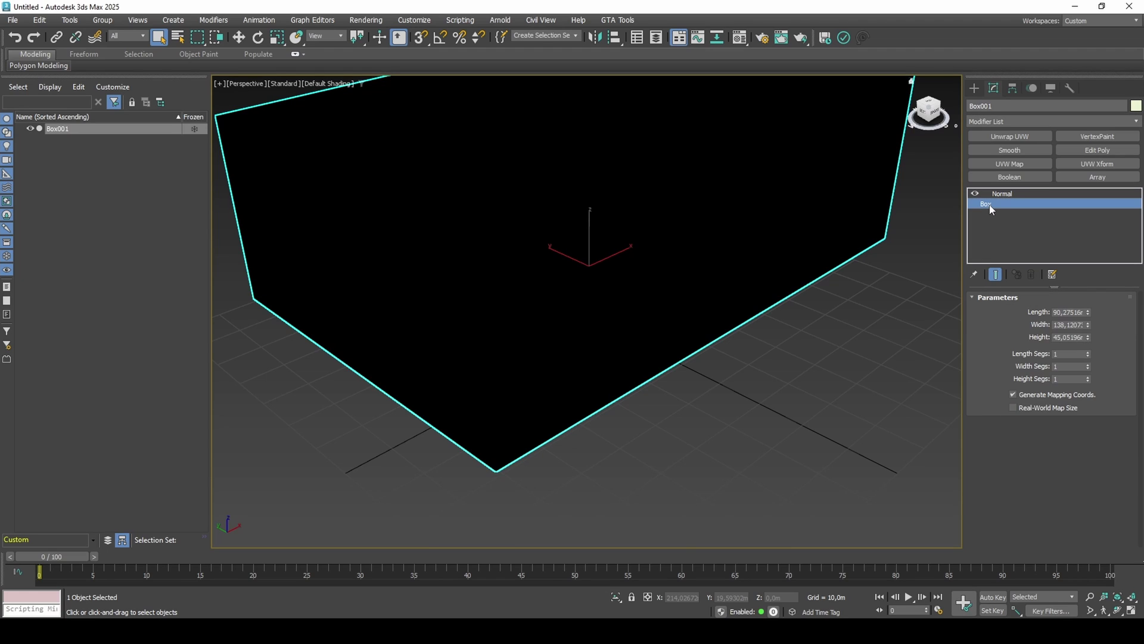
pyautogui.click(997, 194)
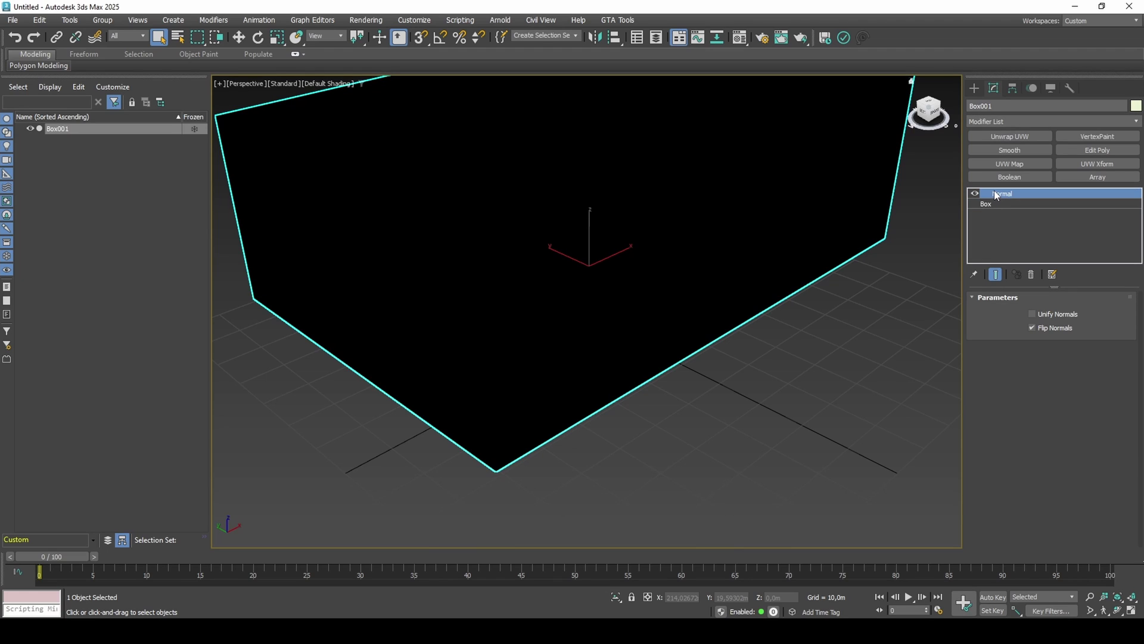
# Step: Enable Backface Cull in the box's object properties
pyautogui.rightClick(698, 199)
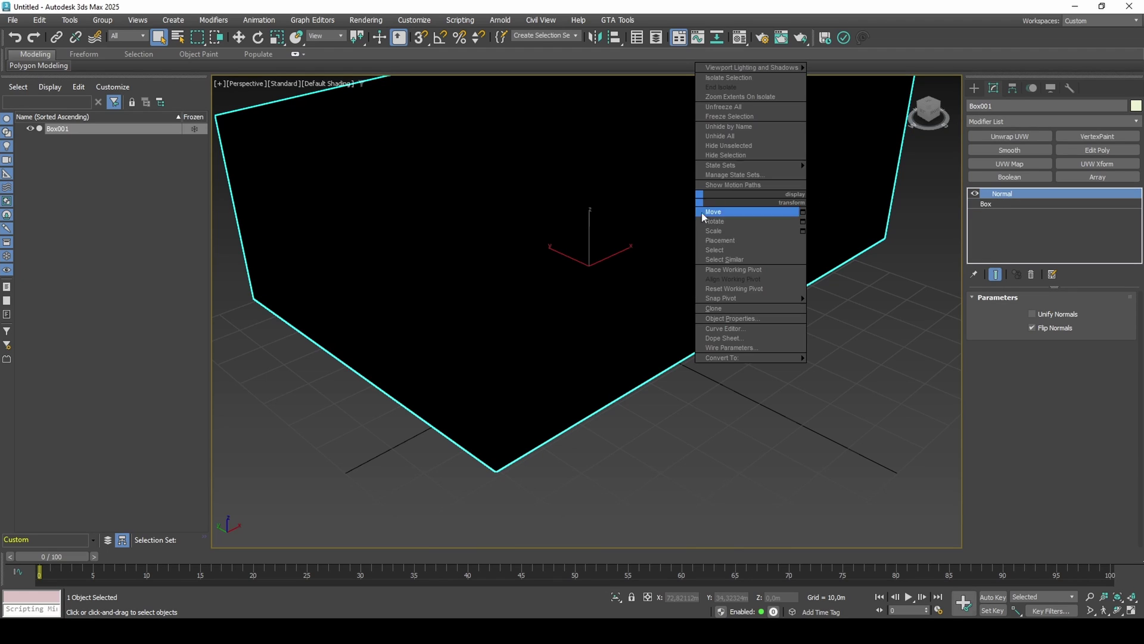
pyautogui.click(733, 319)
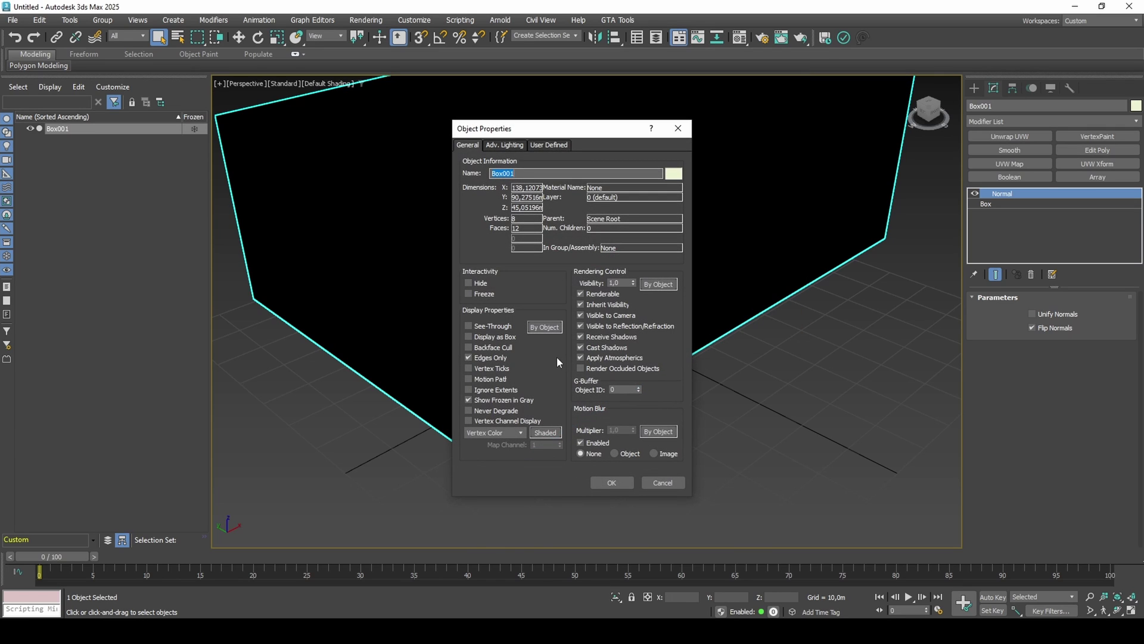
pyautogui.click(468, 347)
pyautogui.click(601, 482)
# Step: Reset the room box's X and Y position to 0 and frame it in the viewport
pyautogui.press('w')
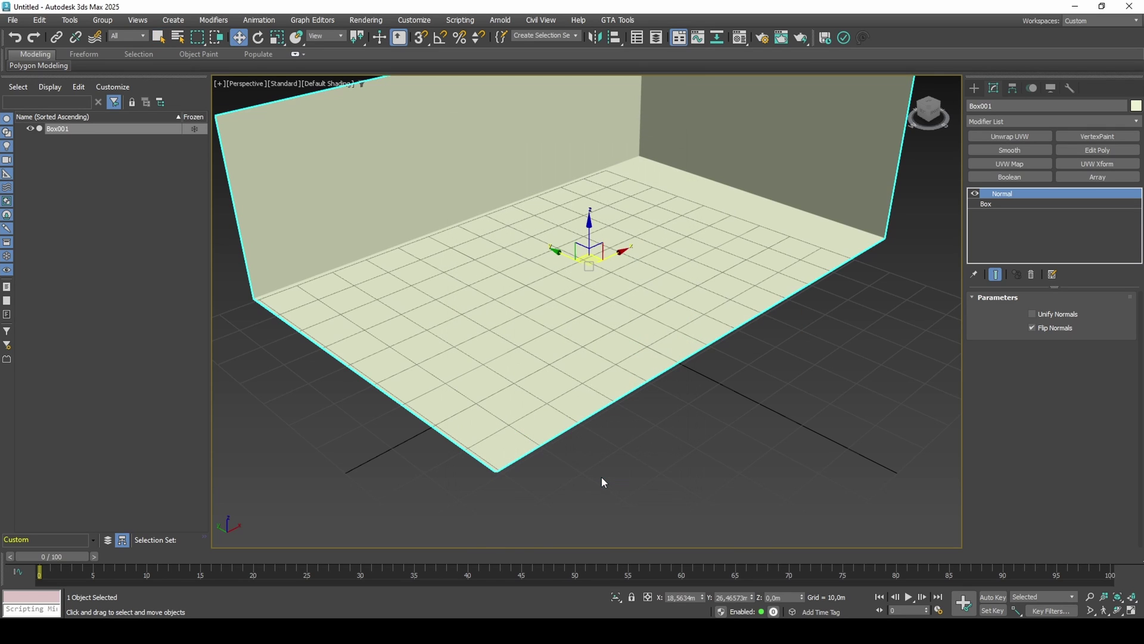
pyautogui.rightClick(702, 597)
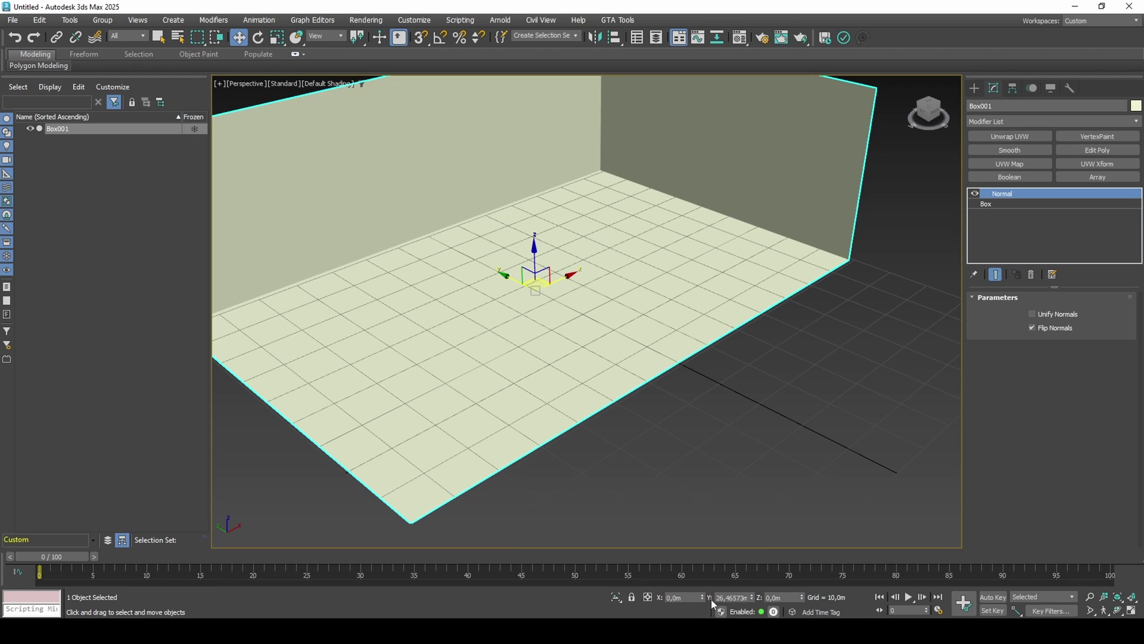
pyautogui.rightClick(754, 601)
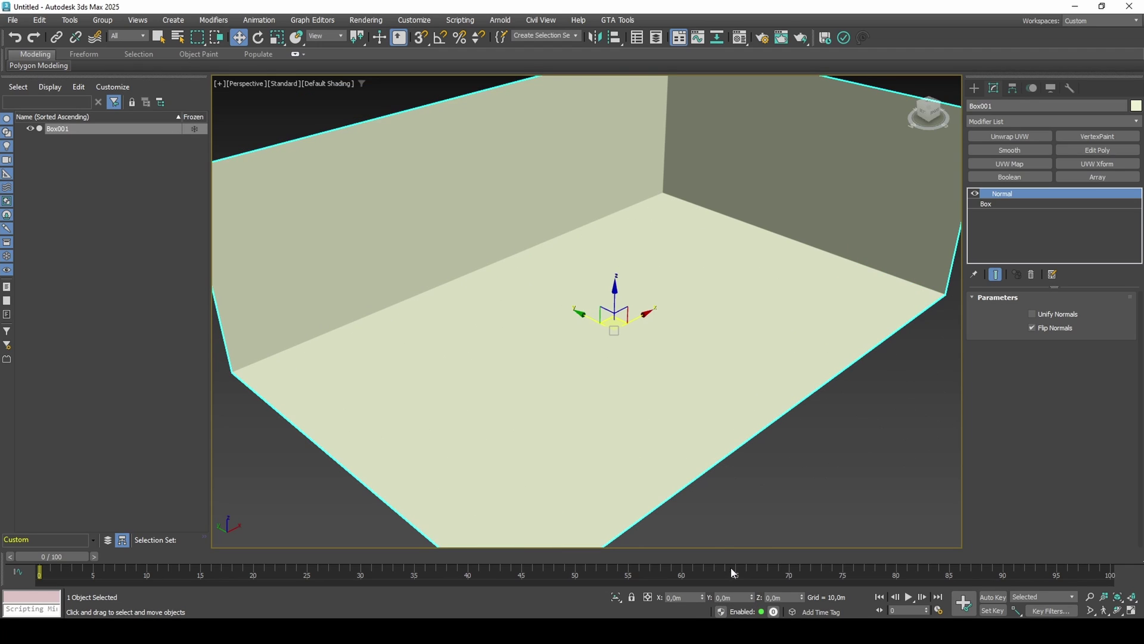
pyautogui.press('z')
# Step: Create a second, long thin box as a partition wall across the room's floor
pyautogui.click(975, 88)
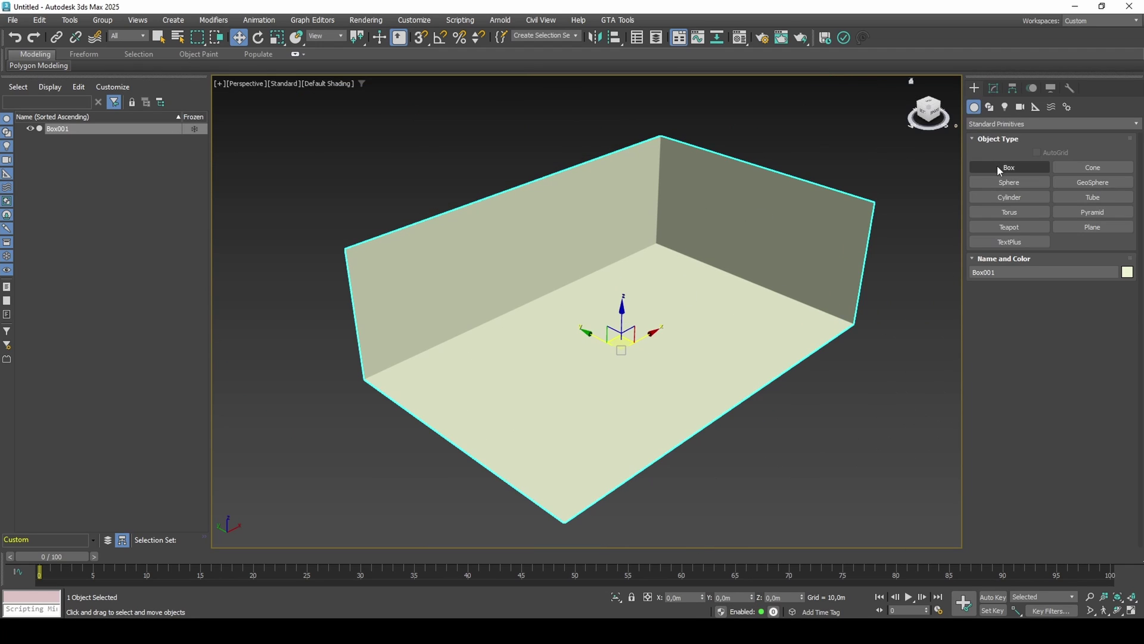
pyautogui.click(998, 166)
pyautogui.keyDown('alt'); pyautogui.moveTo(761, 297); pyautogui.dragTo(705, 268, button='middle'); pyautogui.keyUp('alt')
pyautogui.moveTo(627, 276); pyautogui.dragTo(879, 370)
pyautogui.click(884, 303)
# Step: Move the partition wall to about X 48 m and reset its Y position to 0
pyautogui.keyDown('alt'); pyautogui.moveTo(817, 287); pyautogui.dragTo(800, 316, button='middle'); pyautogui.keyUp('alt')
pyautogui.press('w')
pyautogui.moveTo(733, 301); pyautogui.dragTo(704, 325)
pyautogui.keyDown('alt'); pyautogui.moveTo(703, 325); pyautogui.dragTo(746, 307, button='middle'); pyautogui.keyUp('alt')
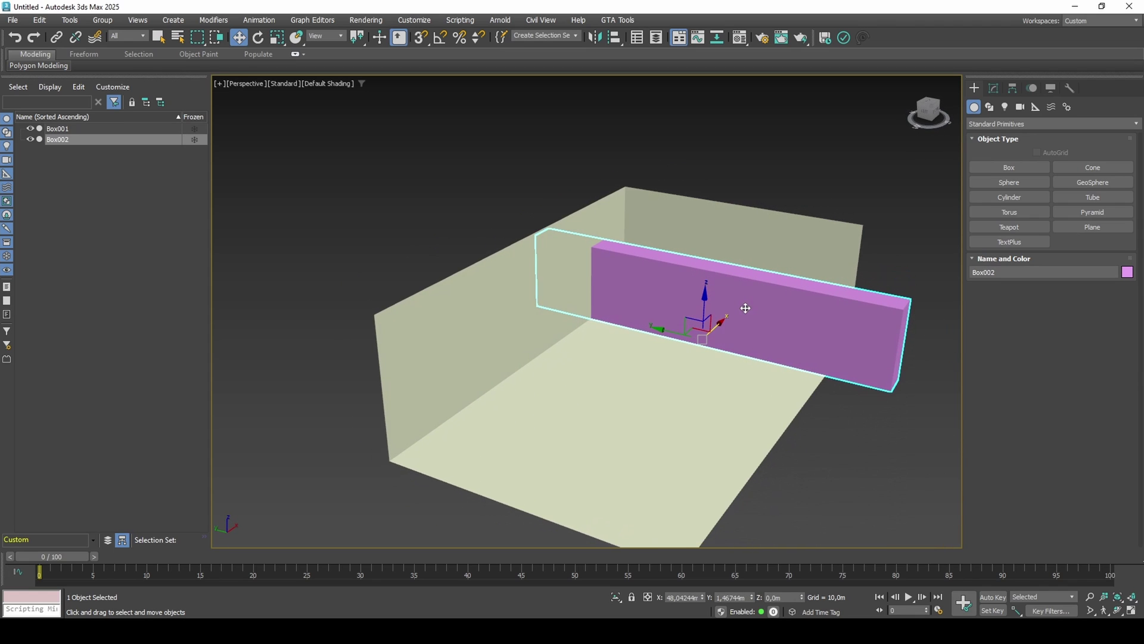
pyautogui.rightClick(752, 598)
pyautogui.keyDown('alt'); pyautogui.moveTo(754, 558); pyautogui.dragTo(776, 401, button='middle'); pyautogui.keyUp('alt')
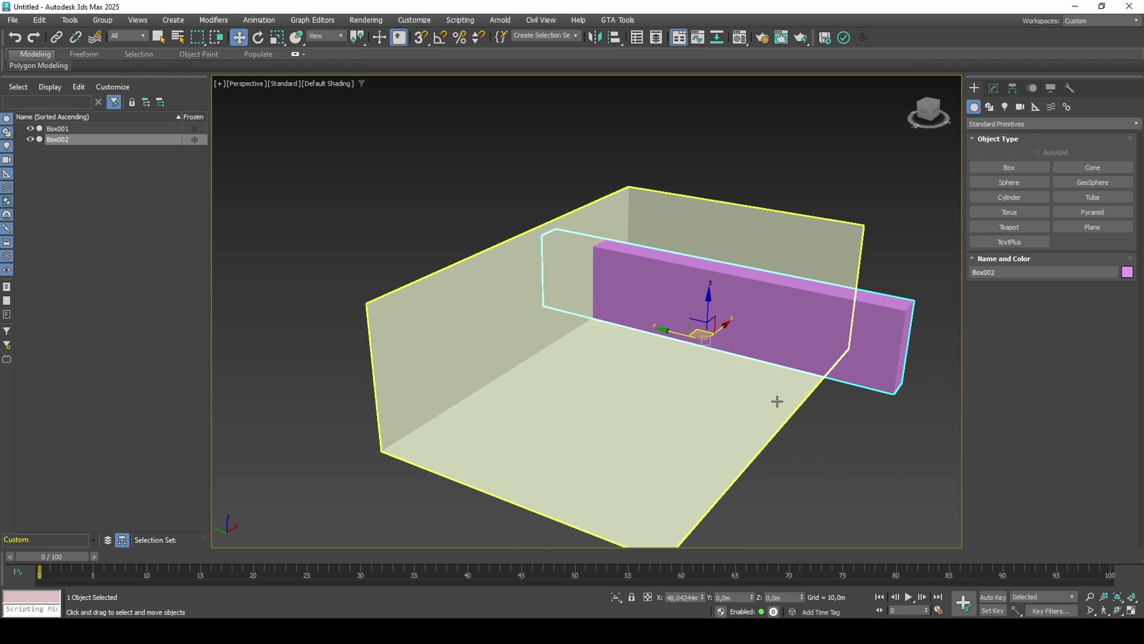
# Step: Select both boxes and set their object color to light grey
pyautogui.moveTo(809, 418); pyautogui.dragTo(796, 306)
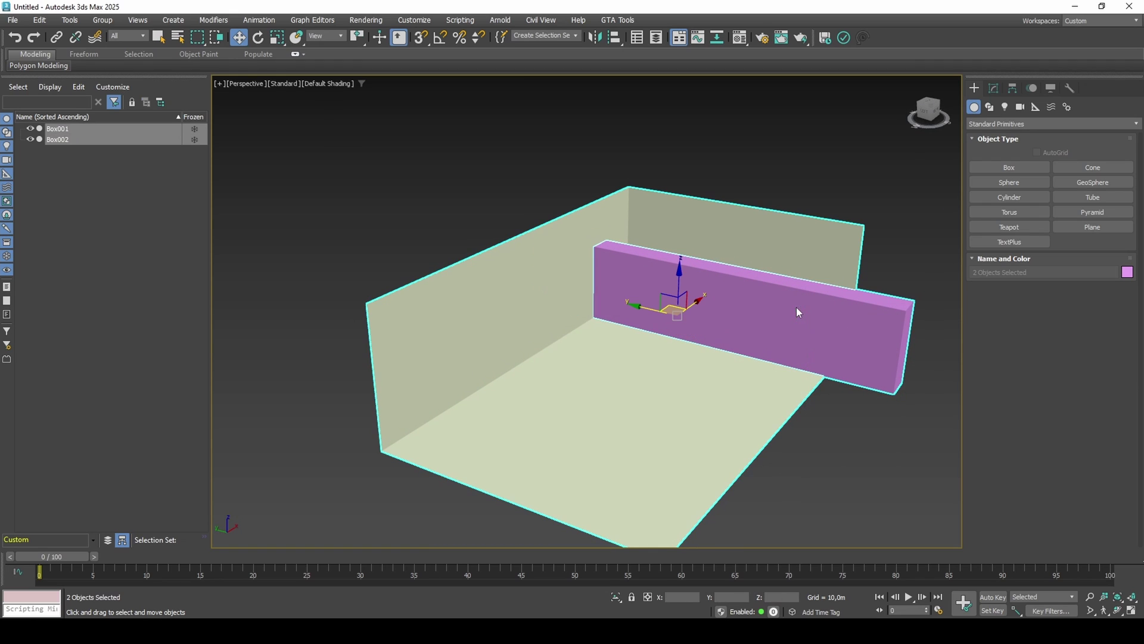
pyautogui.click(1127, 272)
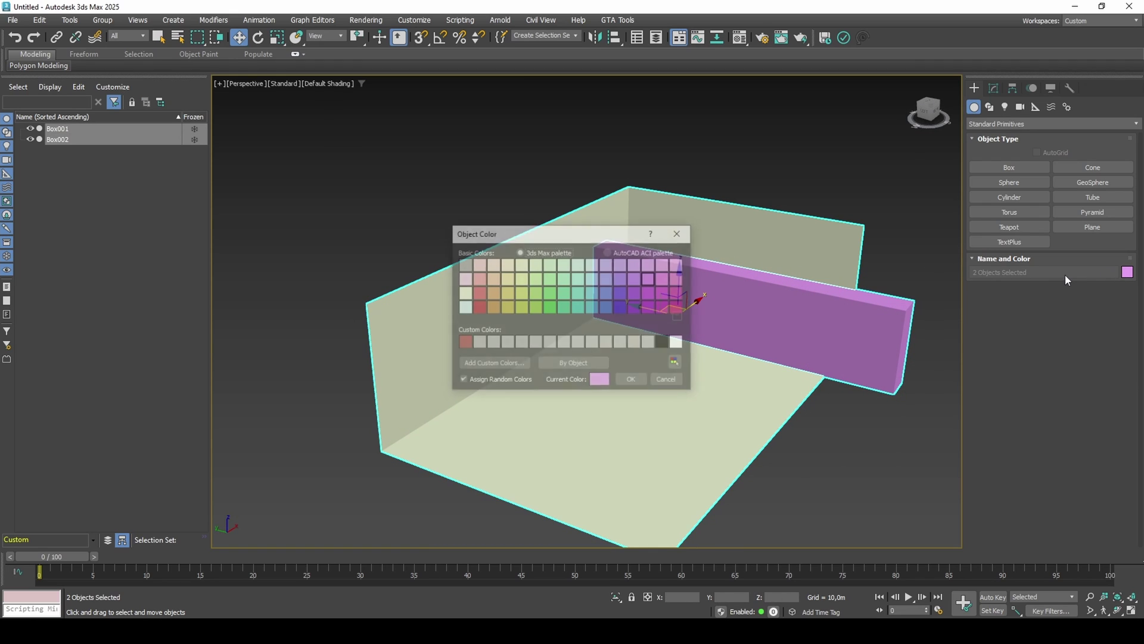
pyautogui.click(601, 343)
pyautogui.click(632, 381)
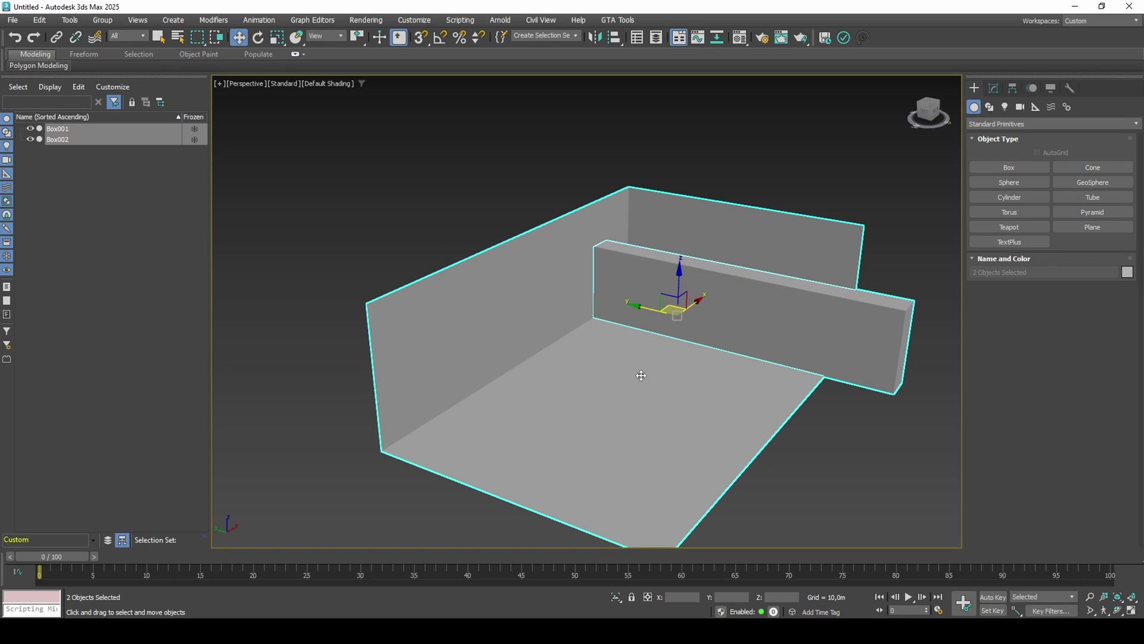
# Step: Place a photometric Free Light on the room floor near the partition wall, declining the Physical Camera Exposure Control suggestion
pyautogui.click(1005, 107)
pyautogui.click(1067, 169)
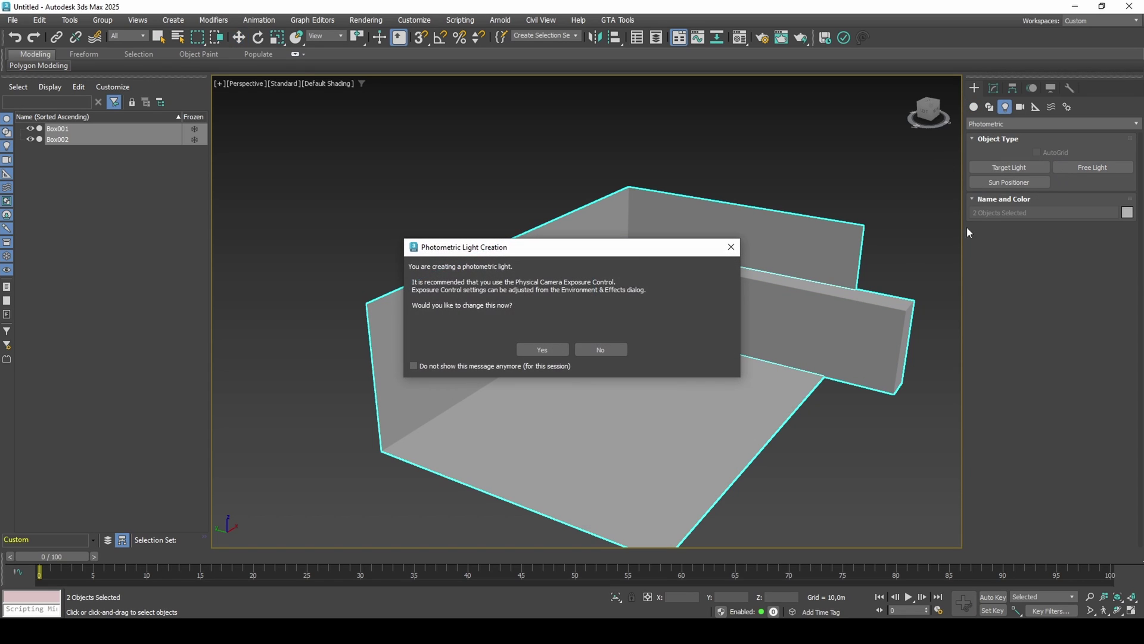
pyautogui.click(616, 351)
pyautogui.click(684, 359)
pyautogui.scroll(5, 684, 358)
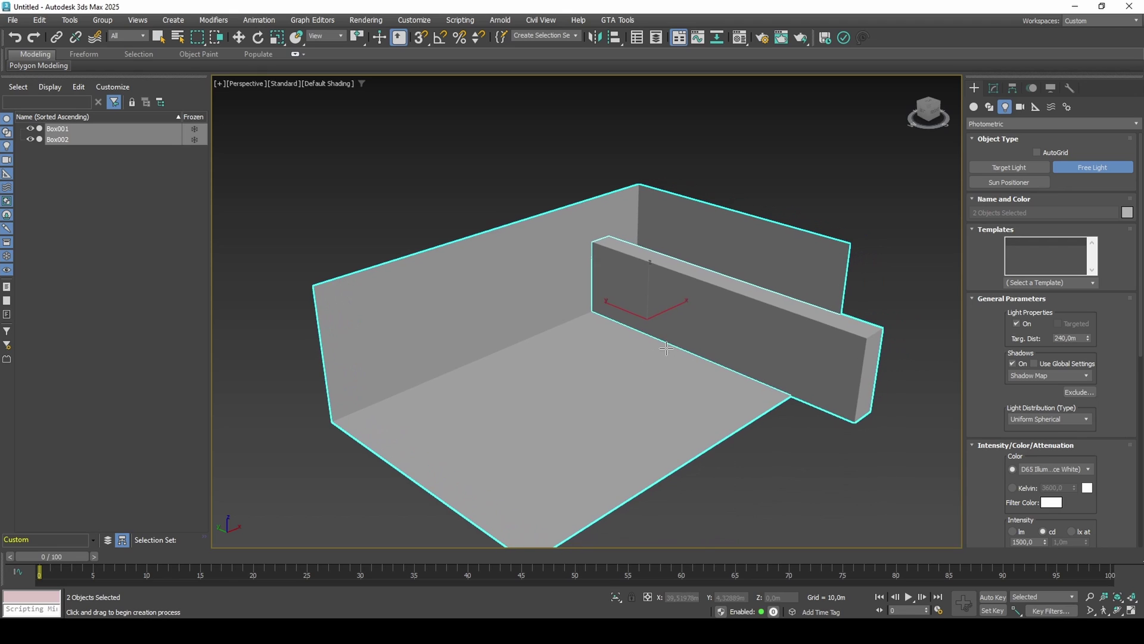
pyautogui.keyDown('alt'); pyautogui.moveTo(684, 348); pyautogui.dragTo(668, 339, button='middle'); pyautogui.keyUp('alt')
# Step: Move the light to about X 38 m and Z 12.6 m, and reset its Y position to 0
pyautogui.press('w')
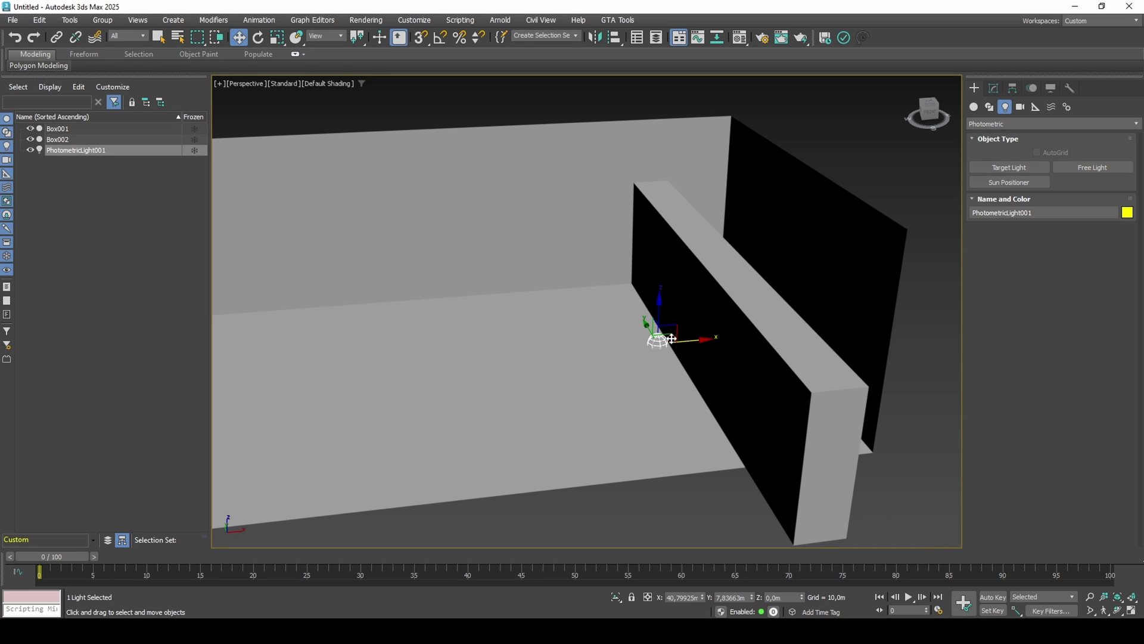
pyautogui.moveTo(677, 328); pyautogui.dragTo(667, 282)
pyautogui.keyDown('alt'); pyautogui.moveTo(668, 283); pyautogui.dragTo(708, 291, button='middle'); pyautogui.keyUp('alt')
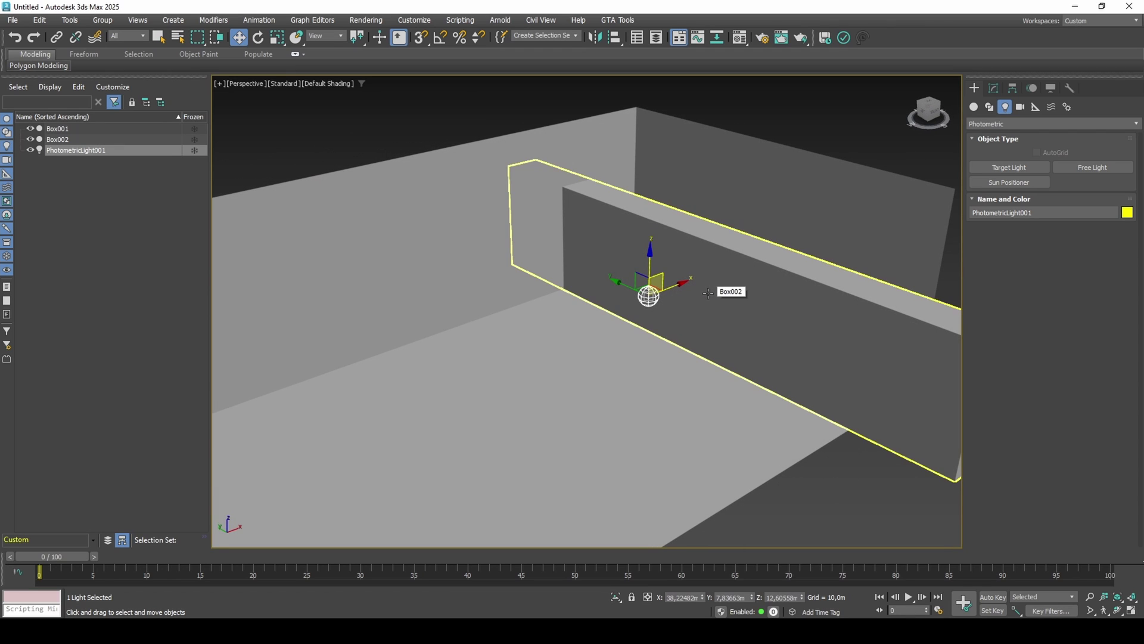
pyautogui.rightClick(752, 597)
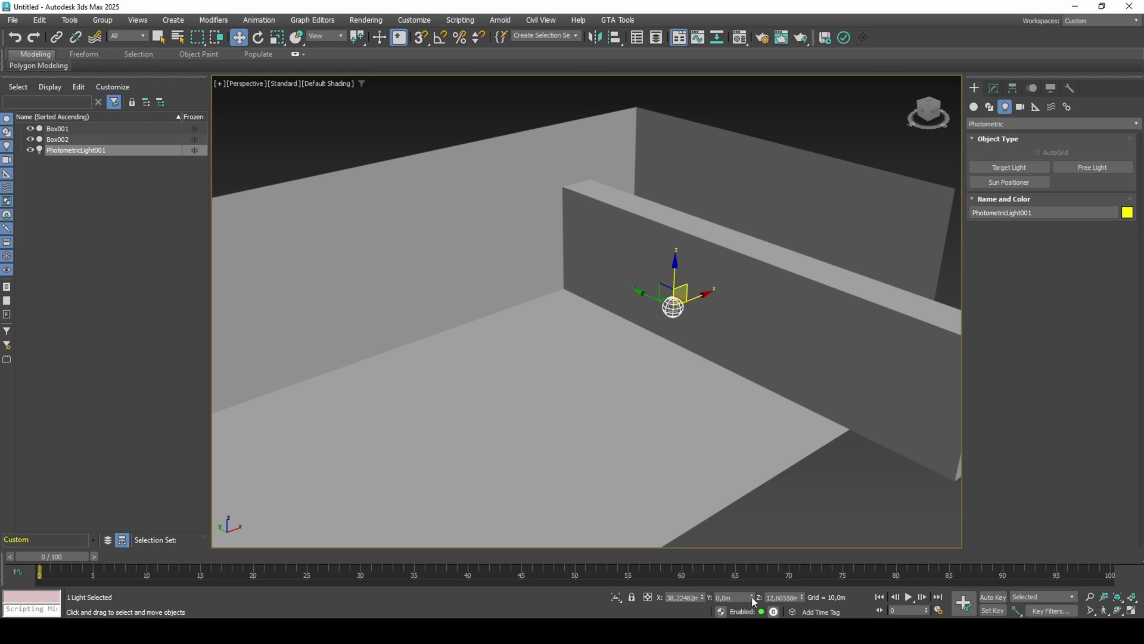
# Step: Illuminate the perspective viewport with the scene lights instead of the default lighting
pyautogui.click(285, 84)
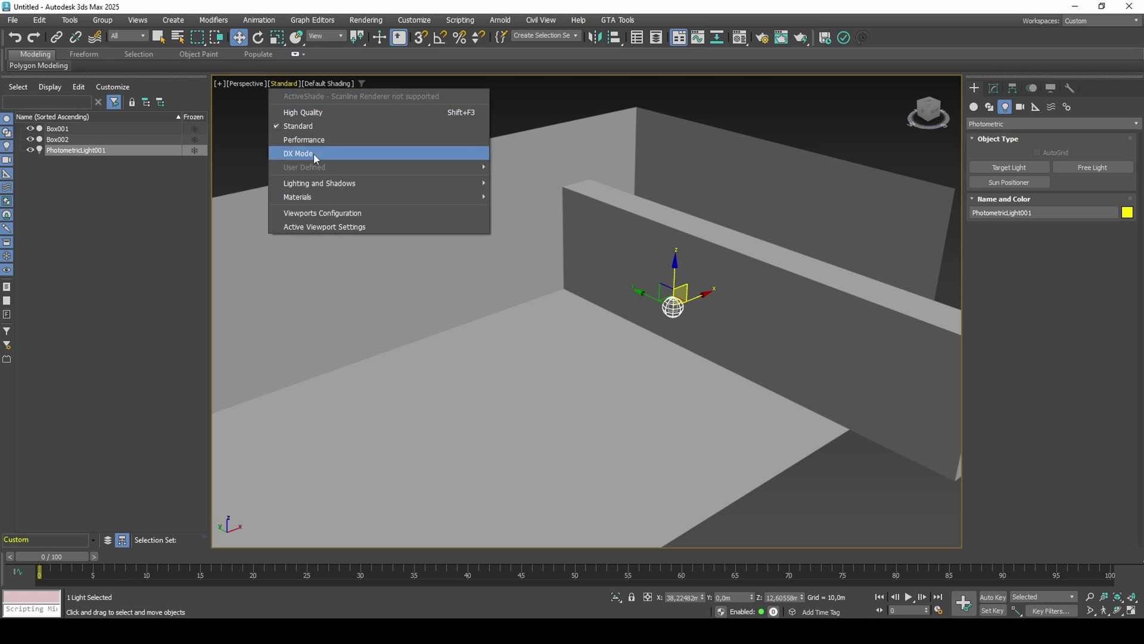
pyautogui.moveTo(331, 183)
pyautogui.click(501, 193)
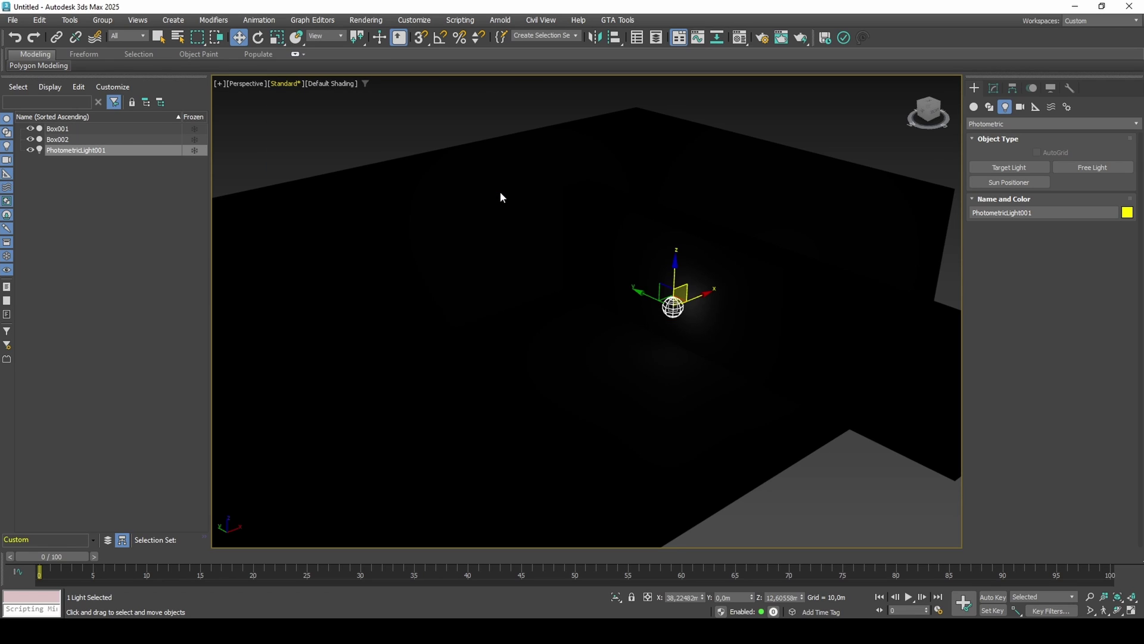
# Step: Assign Physical Camera Exposure Control as the scene's exposure control in the environment settings
pyautogui.press('8')
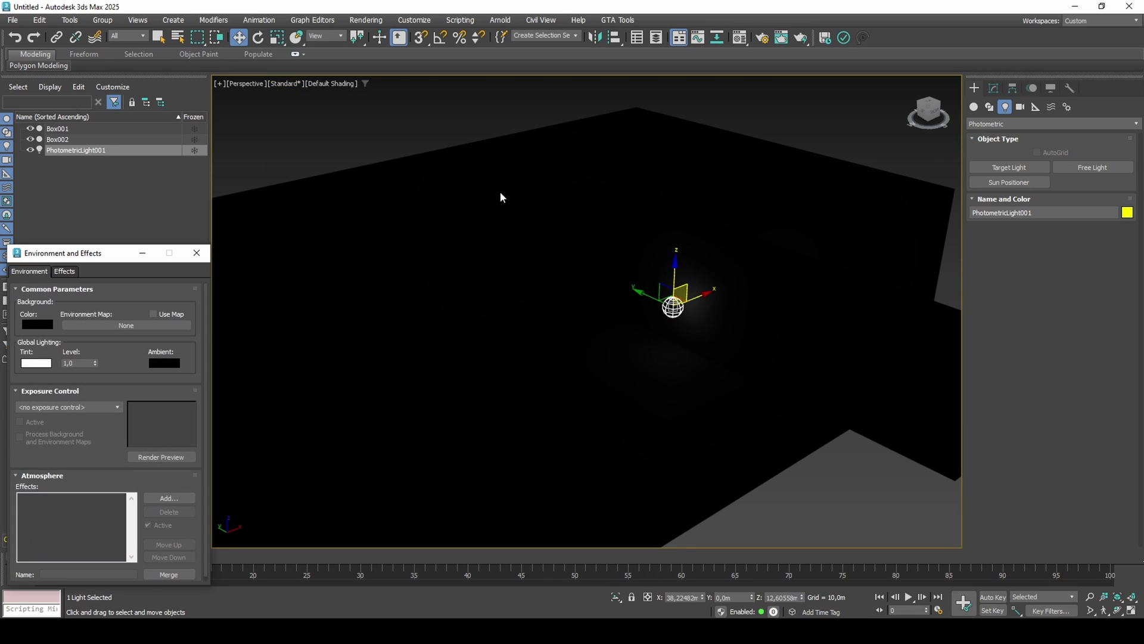
pyautogui.click(109, 407)
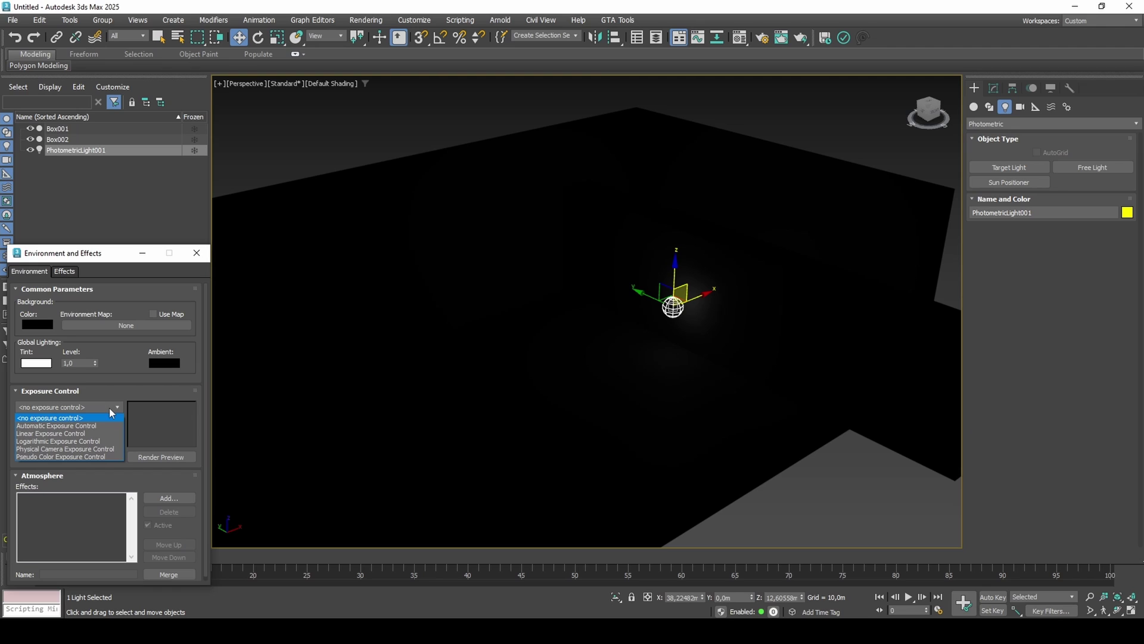
pyautogui.click(71, 446)
pyautogui.moveTo(728, 378); pyautogui.dragTo(721, 355, button='middle')
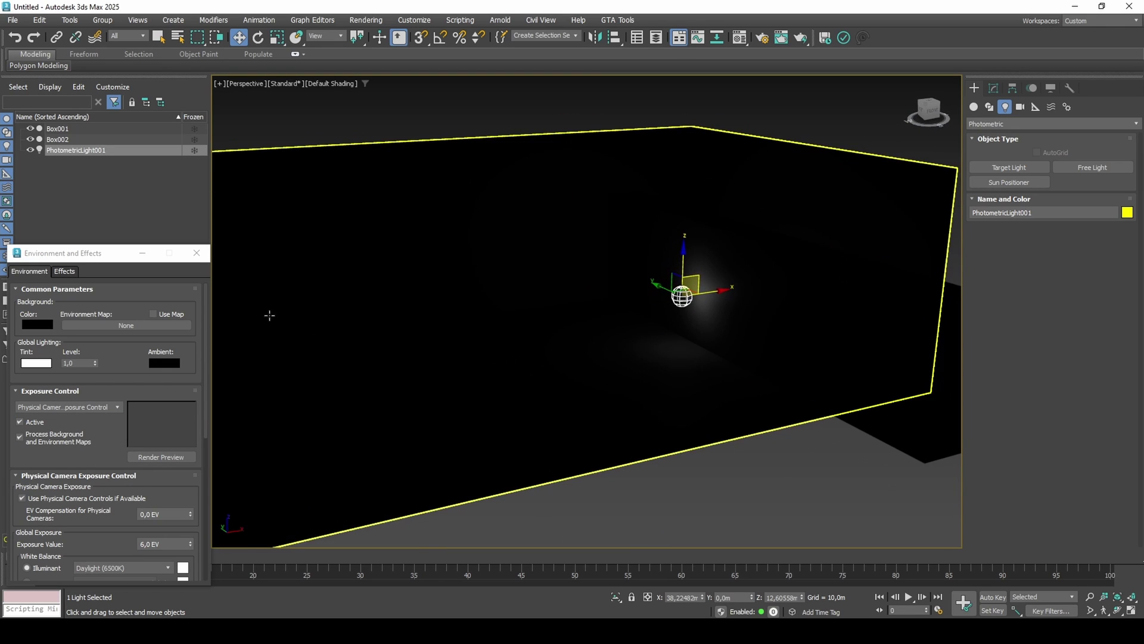
pyautogui.click(198, 254)
# Step: Raise the photometric light's intensity to 1500000 cd
pyautogui.click(994, 88)
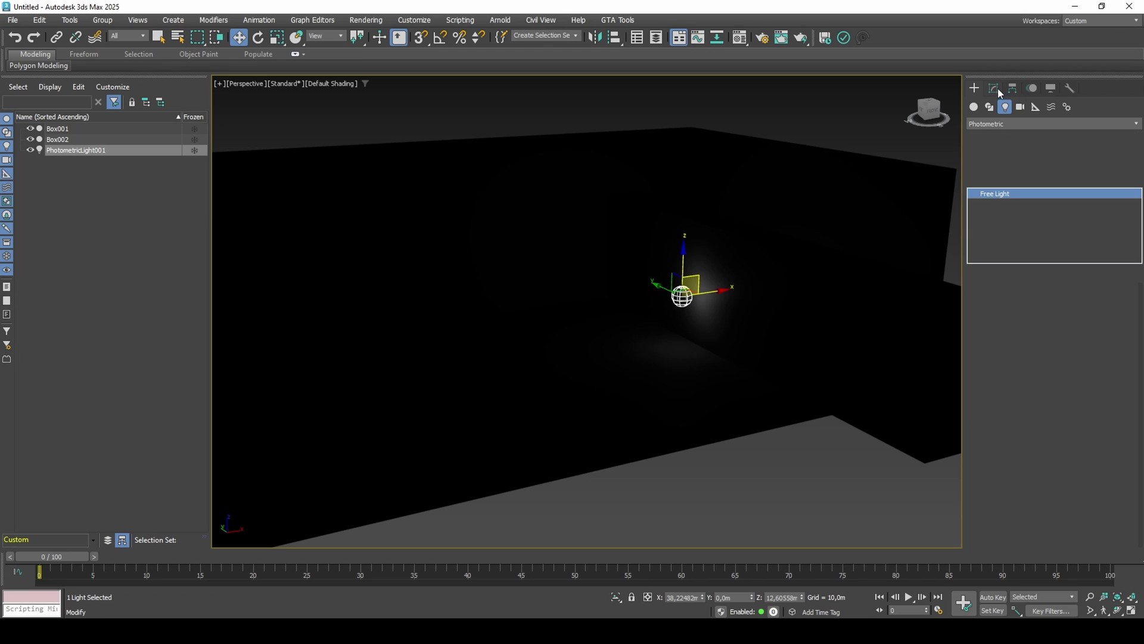
pyautogui.scroll(-3, 1007, 424)
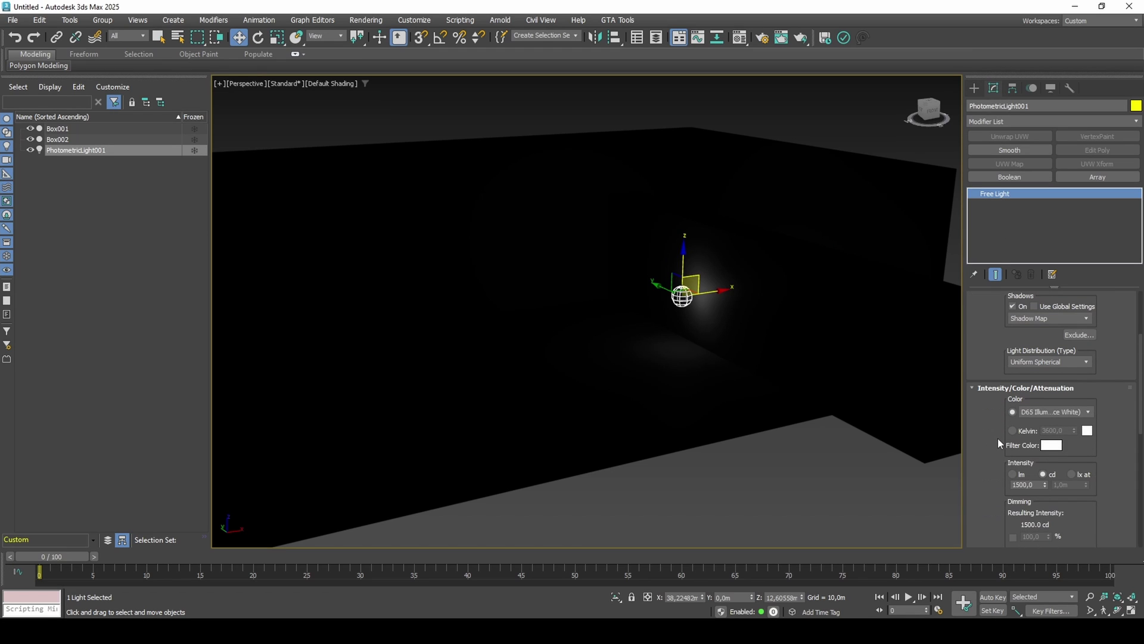
pyautogui.click(1023, 485)
pyautogui.write('000')
pyautogui.press('Return')
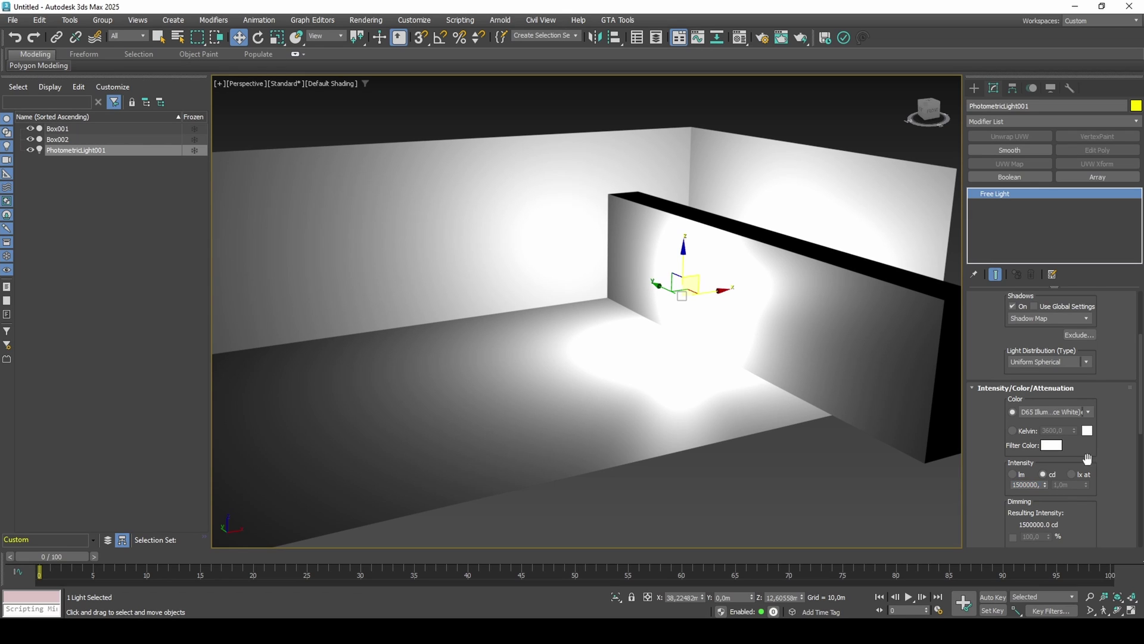
# Step: Enable the light's far attenuation and reduce its start and end distances, with the end at about 42 m
pyautogui.scroll(-4, 1031, 460)
pyautogui.click(1031, 460)
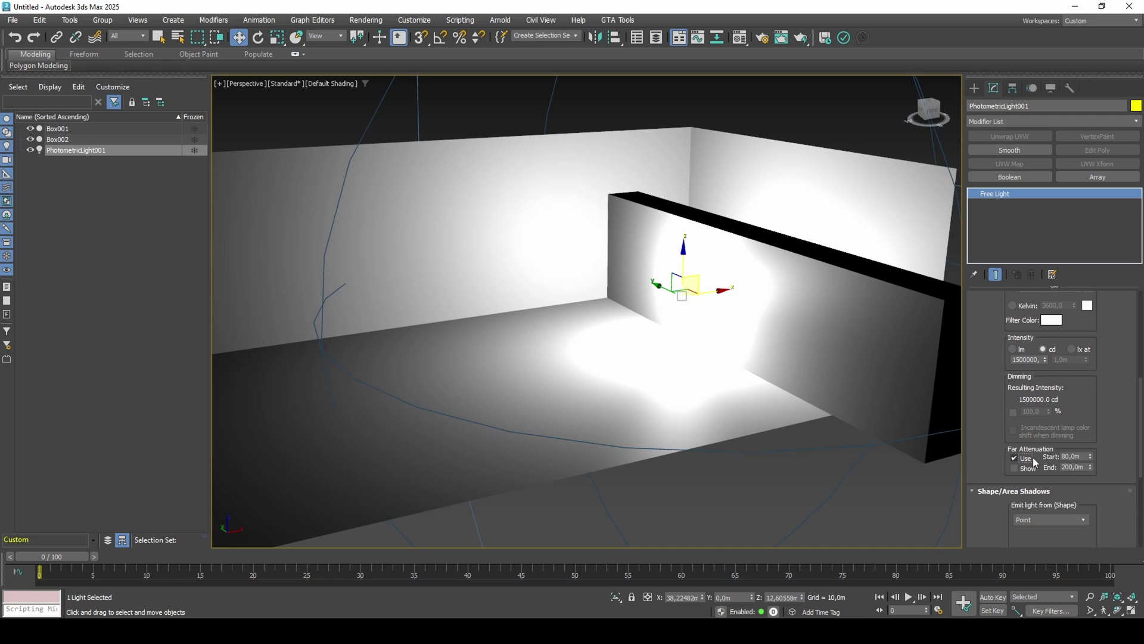
pyautogui.moveTo(1091, 457); pyautogui.dragTo(1092, 519)
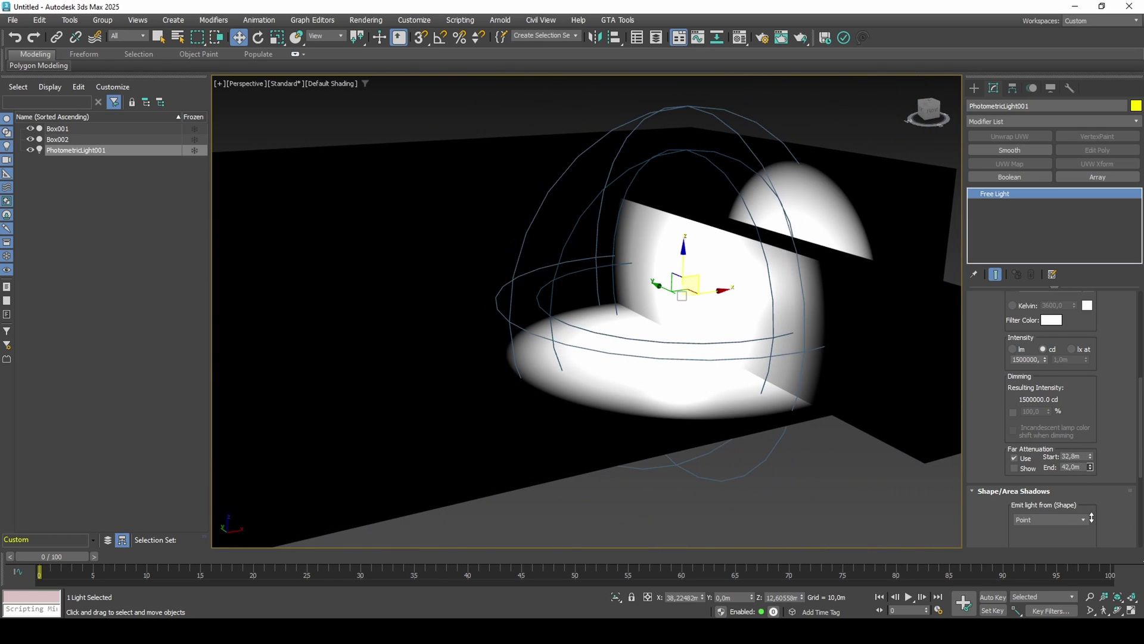
pyautogui.keyDown('alt'); pyautogui.moveTo(719, 388); pyautogui.dragTo(764, 403, button='middle'); pyautogui.keyUp('alt')
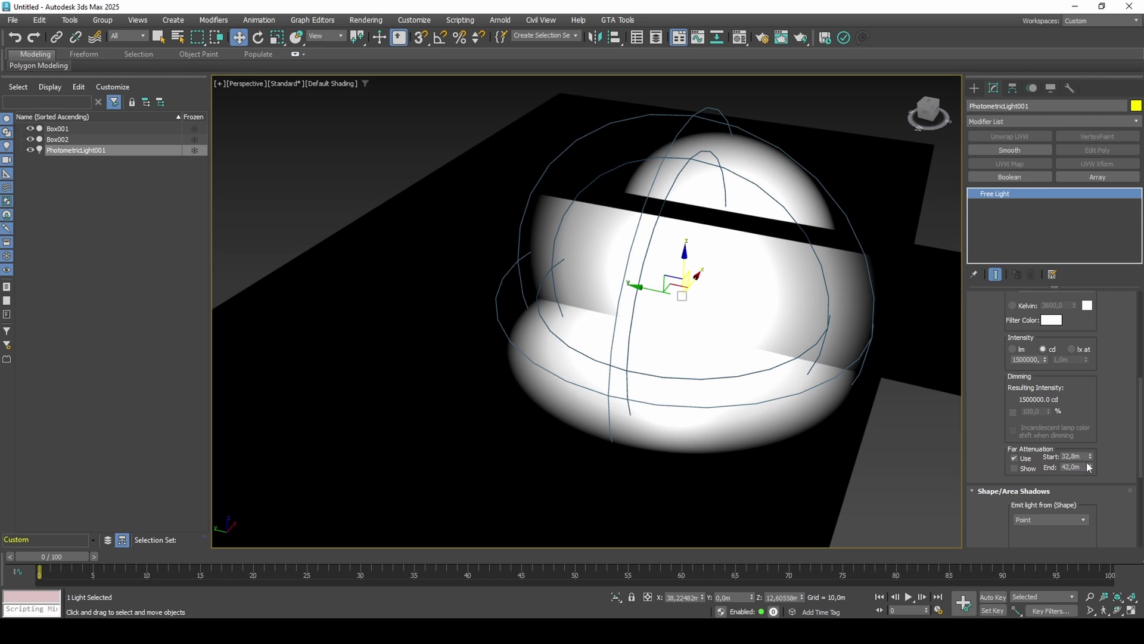
pyautogui.moveTo(1091, 467)
pyautogui.mouseDown()
pyautogui.moveTo(1093, 488)
pyautogui.moveTo(1093, 469)
pyautogui.mouseUp()
pyautogui.keyDown('alt'); pyautogui.moveTo(855, 401); pyautogui.dragTo(749, 338, button='middle'); pyautogui.keyUp('alt')
# Step: Apply a Subdivide modifier to both the room and partition boxes together and display their edged faces
pyautogui.click(758, 331)
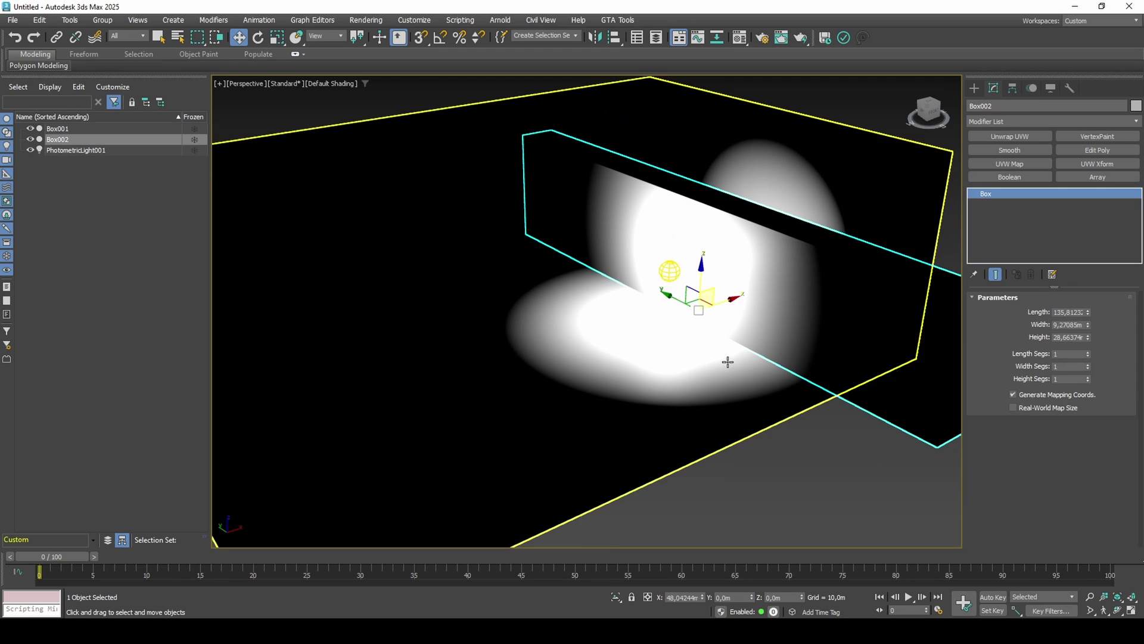
pyautogui.keyDown('ctrl'); pyautogui.click(728, 360); pyautogui.keyUp('ctrl')
pyautogui.click(1053, 121)
pyautogui.write('sub')
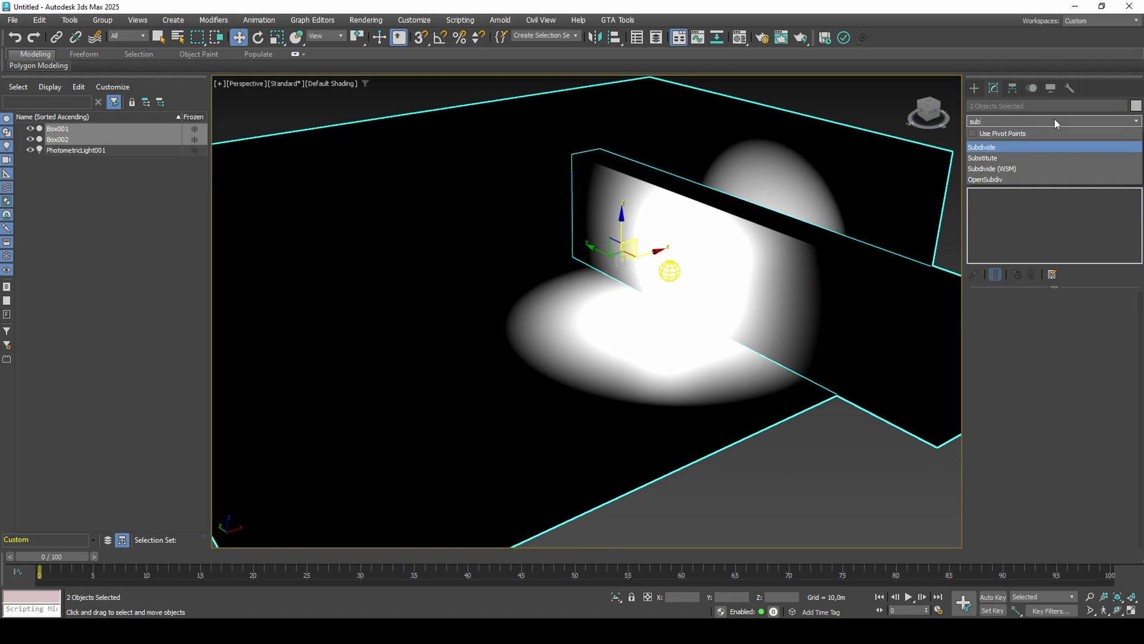
pyautogui.click(1026, 149)
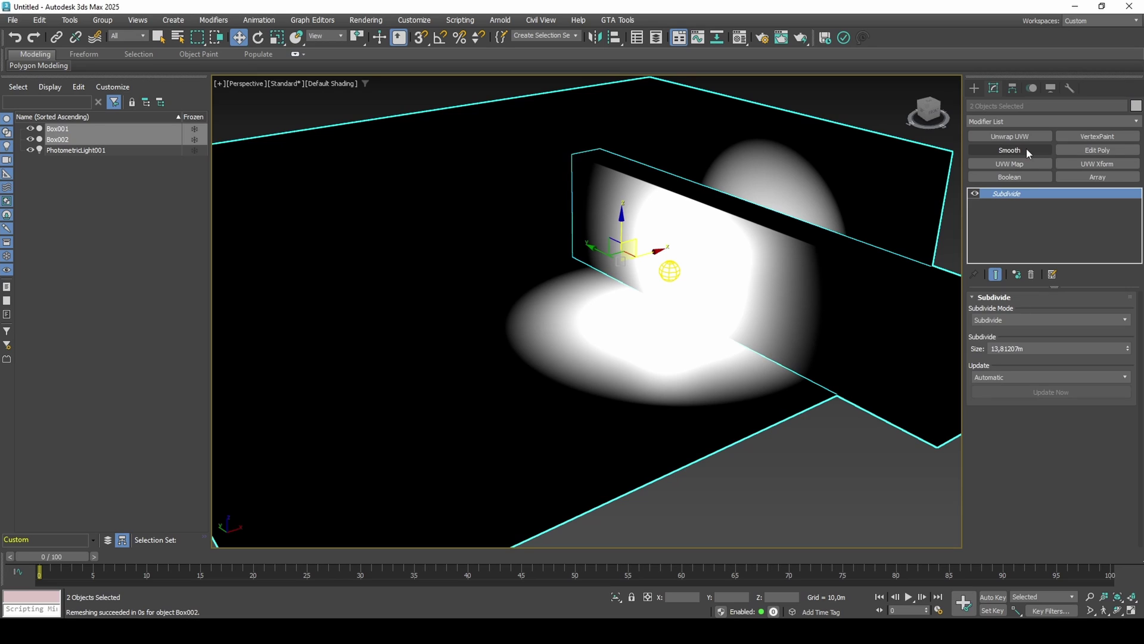
pyautogui.press('F4')
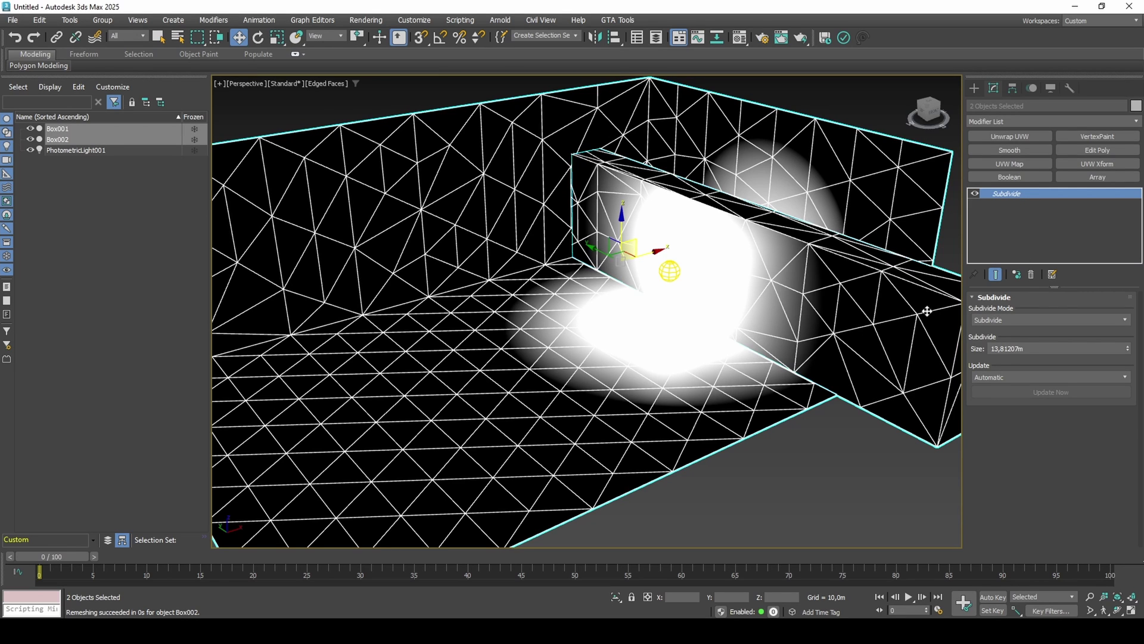
# Step: Set the Subdivide mode to Adaptive with an edge length of 32 m
pyautogui.click(1022, 320)
pyautogui.click(1004, 350)
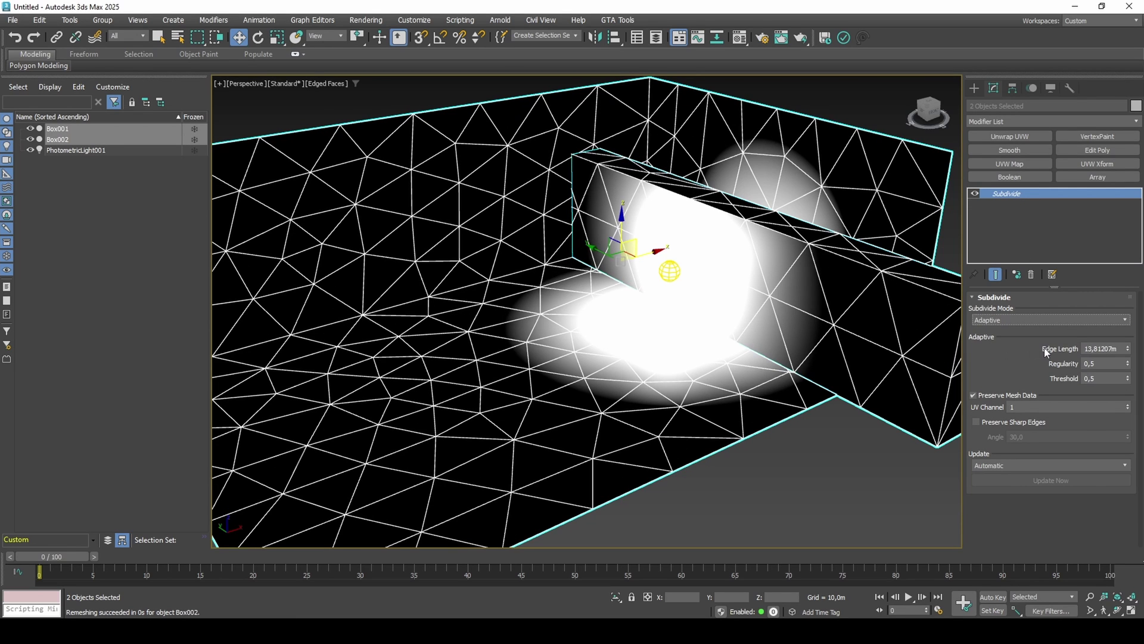
pyautogui.doubleClick(1100, 348)
pyautogui.write('54')
pyautogui.press('Return')
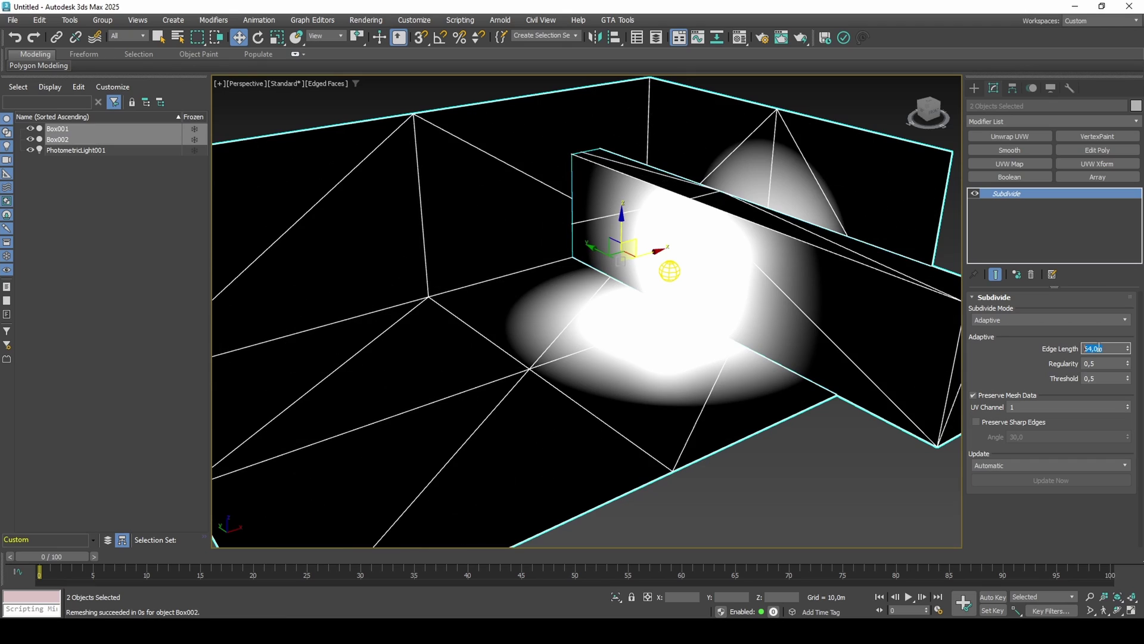
pyautogui.write('32')
pyautogui.press('Return')
pyautogui.scroll(-1, 882, 312)
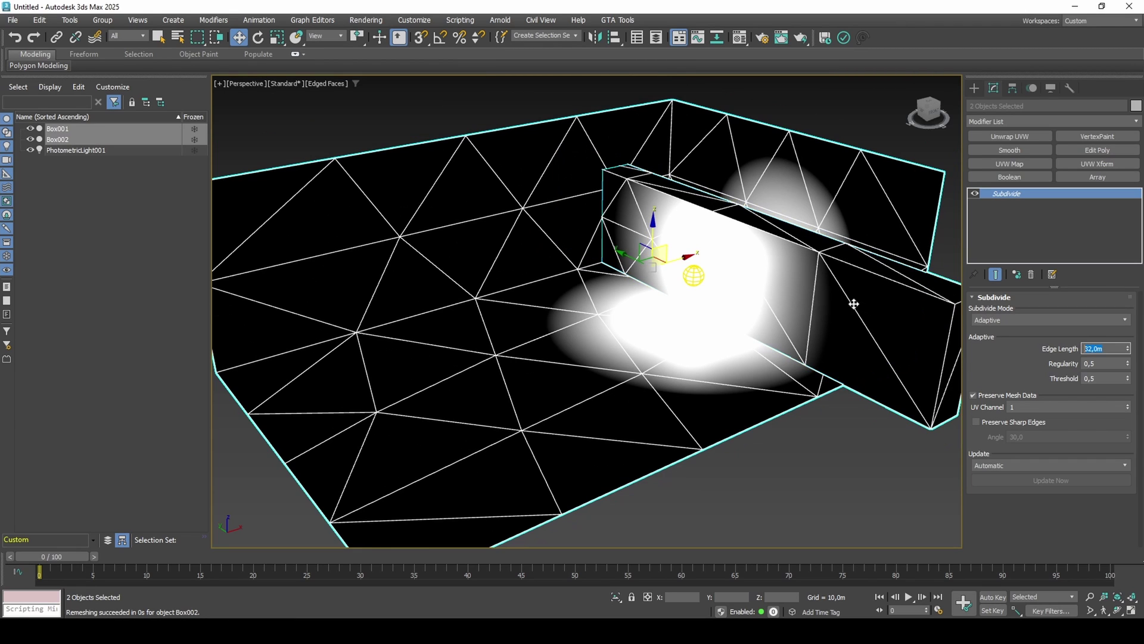
pyautogui.scroll(-1, 801, 311)
pyautogui.moveTo(796, 311)
pyautogui.mouseDown(button='middle')
pyautogui.moveTo(790, 328)
pyautogui.moveTo(796, 317)
pyautogui.mouseUp(button='middle')
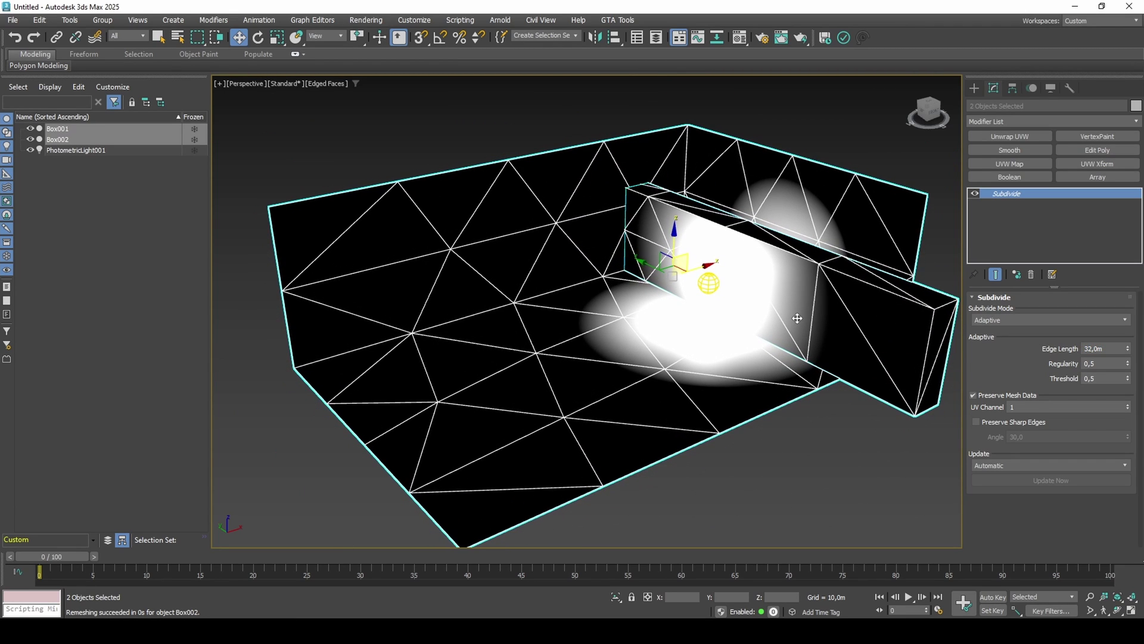
# Step: Open the radiosity settings, keep Radiosity as the advanced lighting method, and set the initial quality to 25%
pyautogui.click(375, 22)
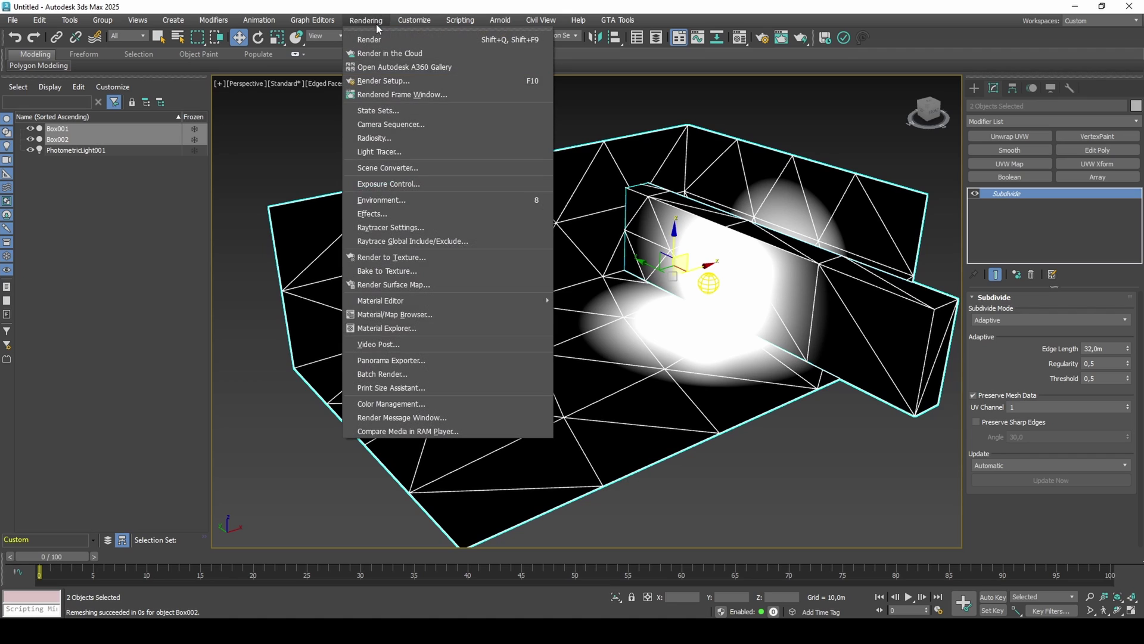
pyautogui.click(394, 138)
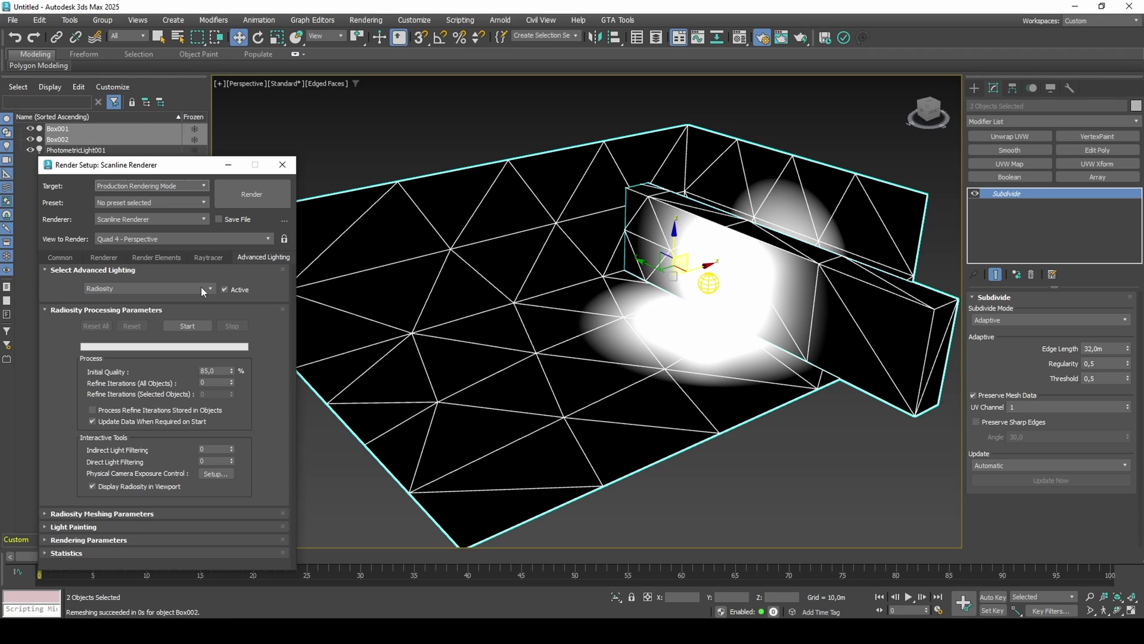
pyautogui.click(202, 288)
pyautogui.click(188, 288)
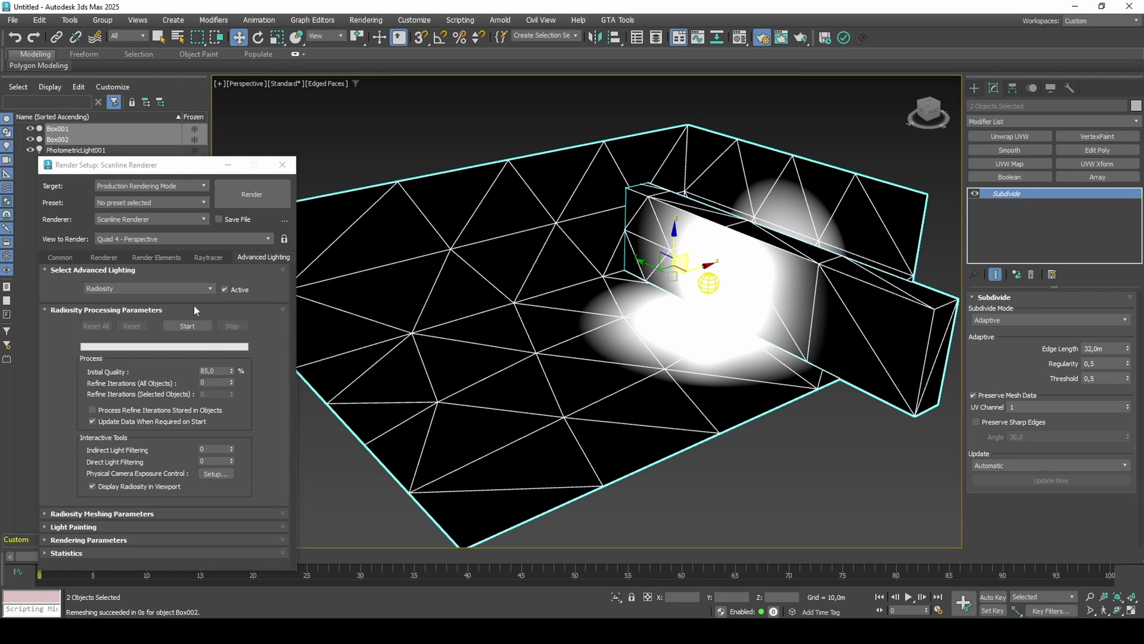
pyautogui.doubleClick(200, 371)
pyautogui.write('25')
pyautogui.press('Return')
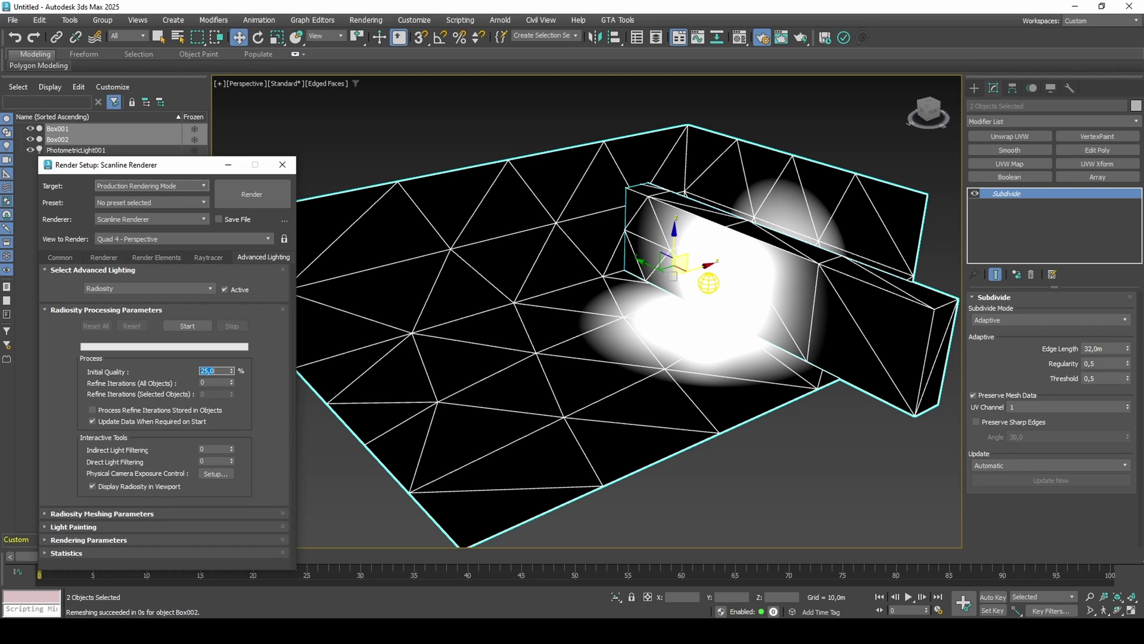
# Step: Set the radiosity rendering parameters to re-use direct illumination from the radiosity solution
pyautogui.click(156, 538)
pyautogui.click(148, 408)
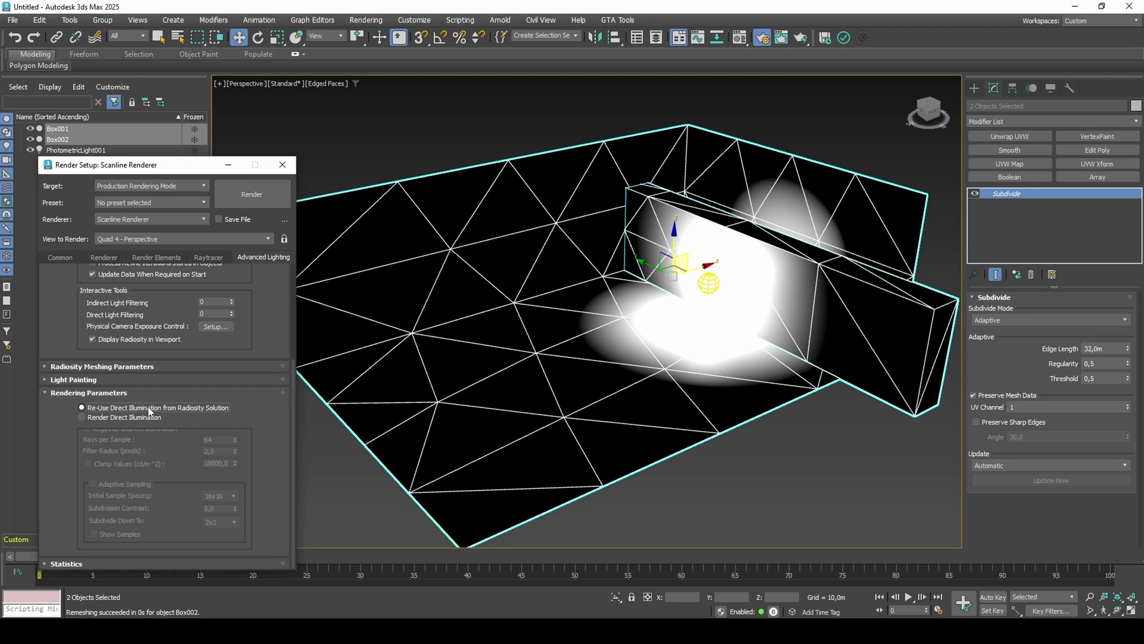
pyautogui.click(153, 393)
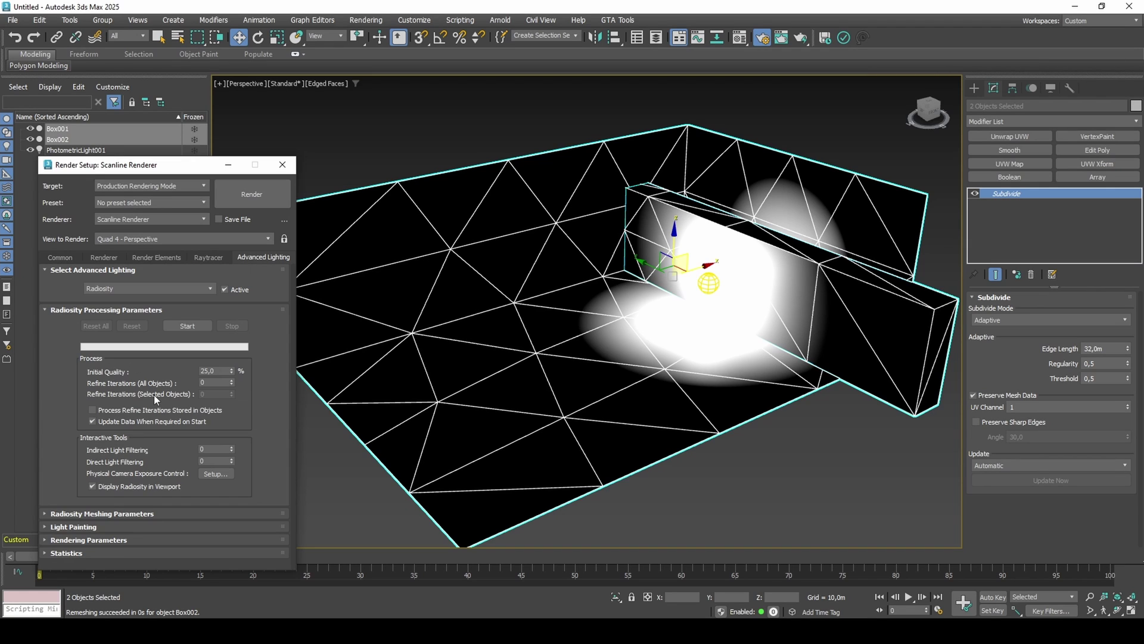
# Step: Deselect the boxes, calculate the radiosity solution, and hide the edged faces to inspect the lighting around the room
pyautogui.click(332, 161)
pyautogui.click(197, 324)
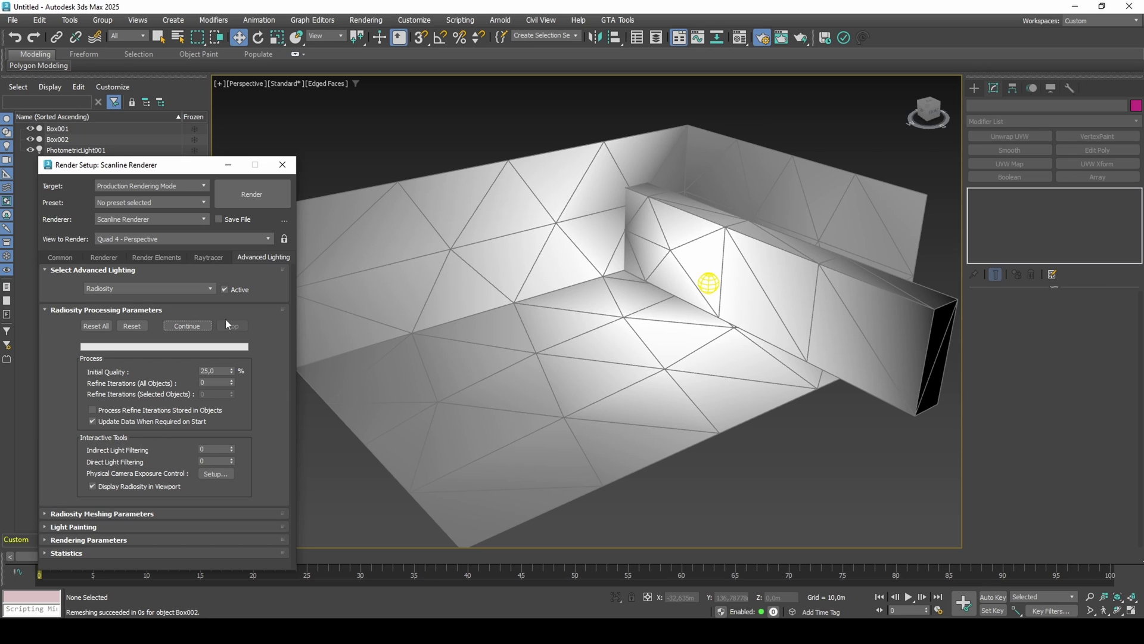
pyautogui.press('F4')
pyautogui.moveTo(545, 329)
pyautogui.keyDown('alt'); pyautogui.mouseDown(button='middle')
pyautogui.moveTo(445, 322)
pyautogui.moveTo(473, 322)
pyautogui.mouseUp(button='middle'); pyautogui.keyUp('alt')
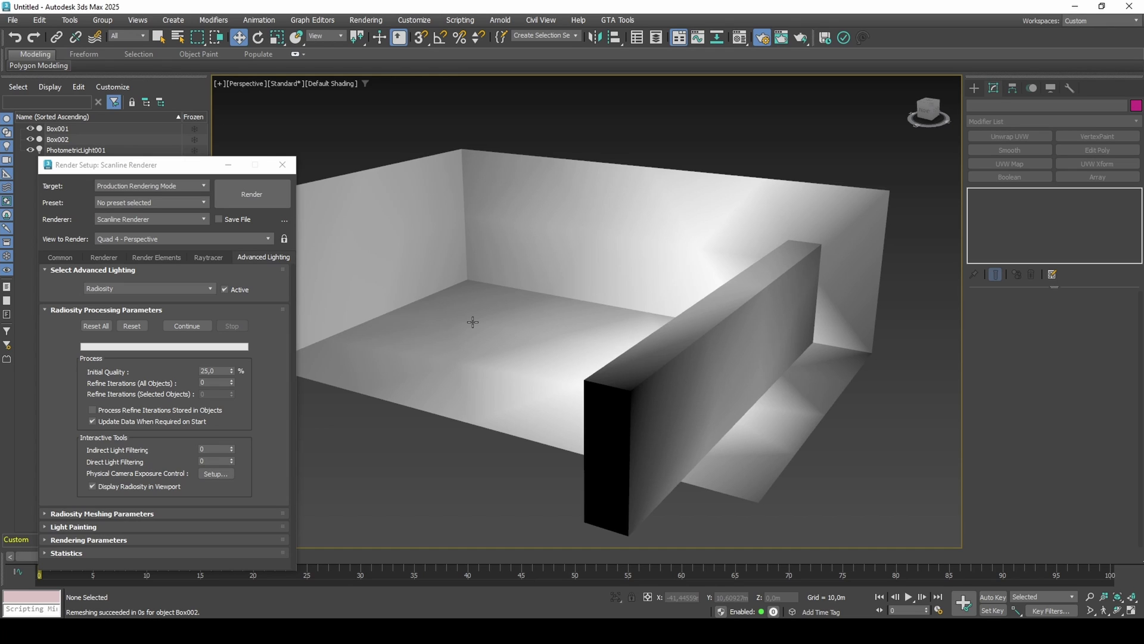
pyautogui.keyDown('alt'); pyautogui.moveTo(473, 322); pyautogui.dragTo(551, 325, button='middle'); pyautogui.keyUp('alt')
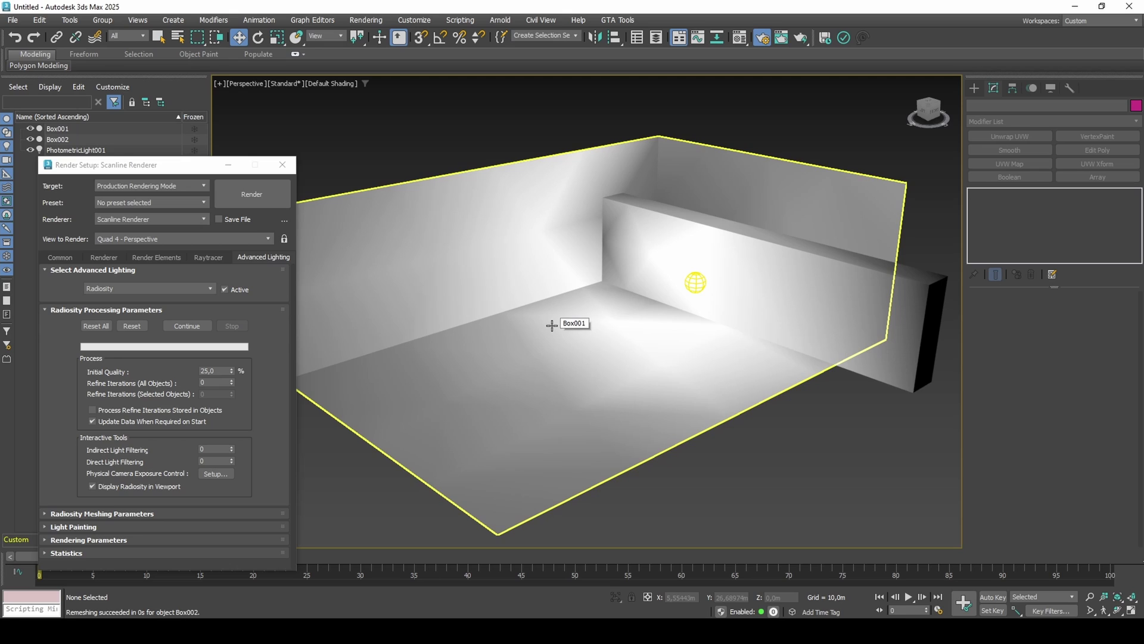
# Step: Change the partition wall's object color to red and recalculate the radiosity solution
pyautogui.click(703, 264)
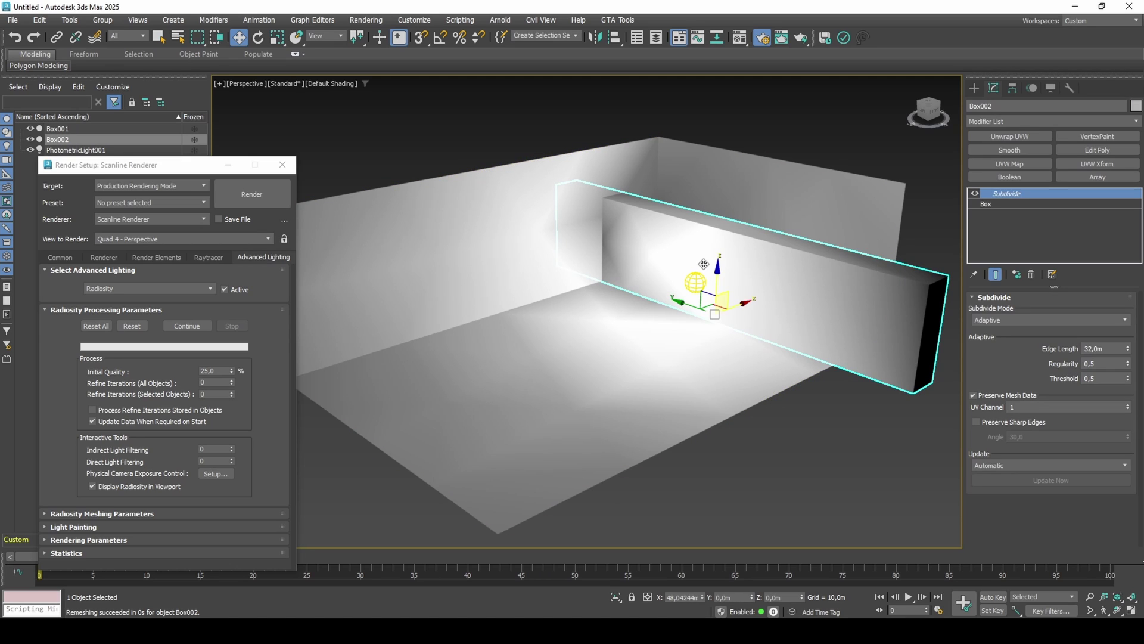
pyautogui.click(1135, 108)
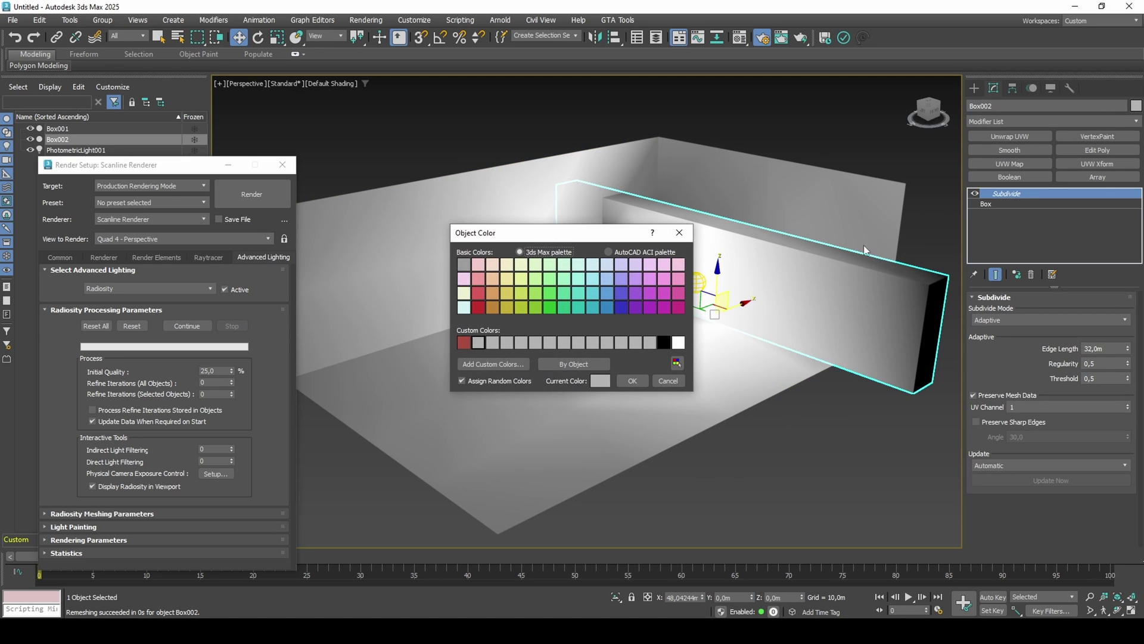
pyautogui.click(479, 306)
pyautogui.click(628, 380)
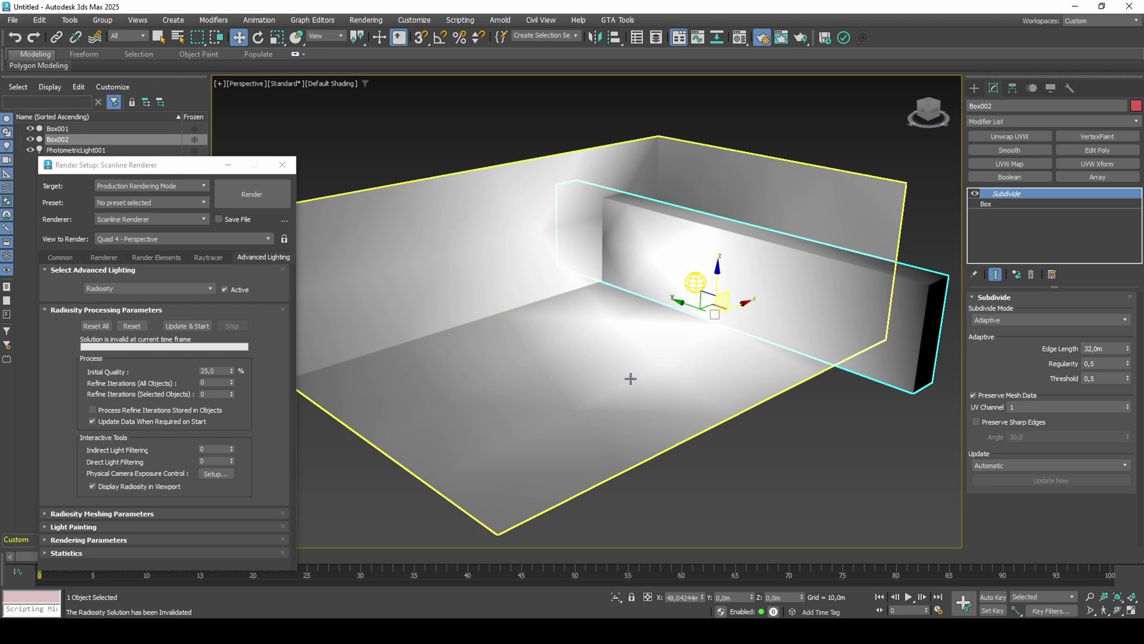
pyautogui.click(192, 326)
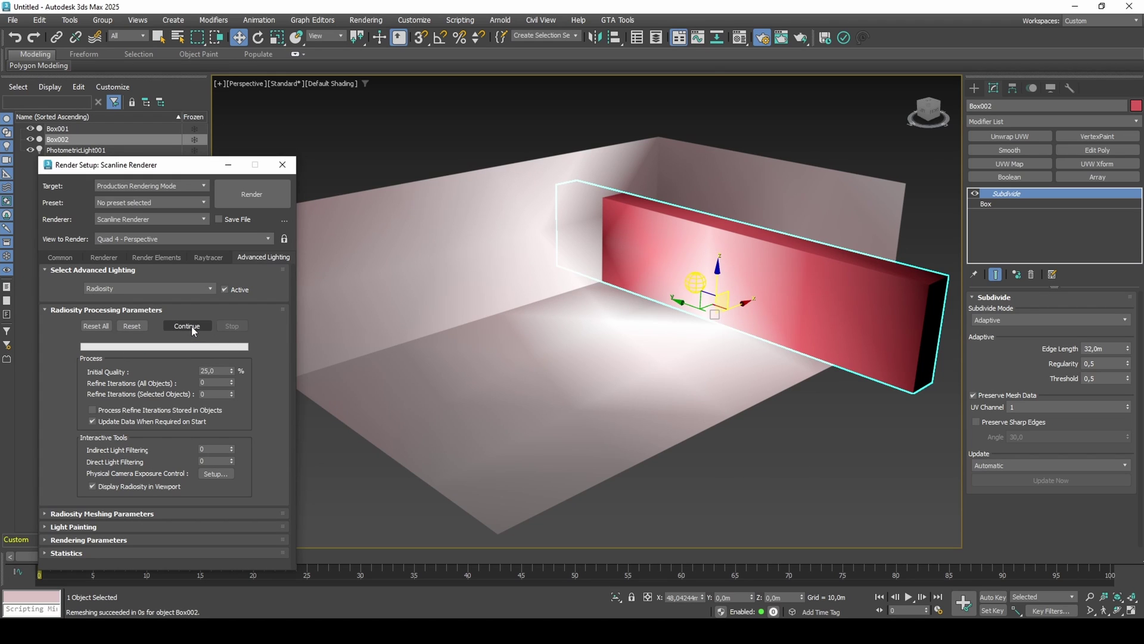
# Step: Examine the subdivided mesh of both boxes in wireframe display and return to default shading
pyautogui.moveTo(502, 305); pyautogui.dragTo(498, 308, button='middle')
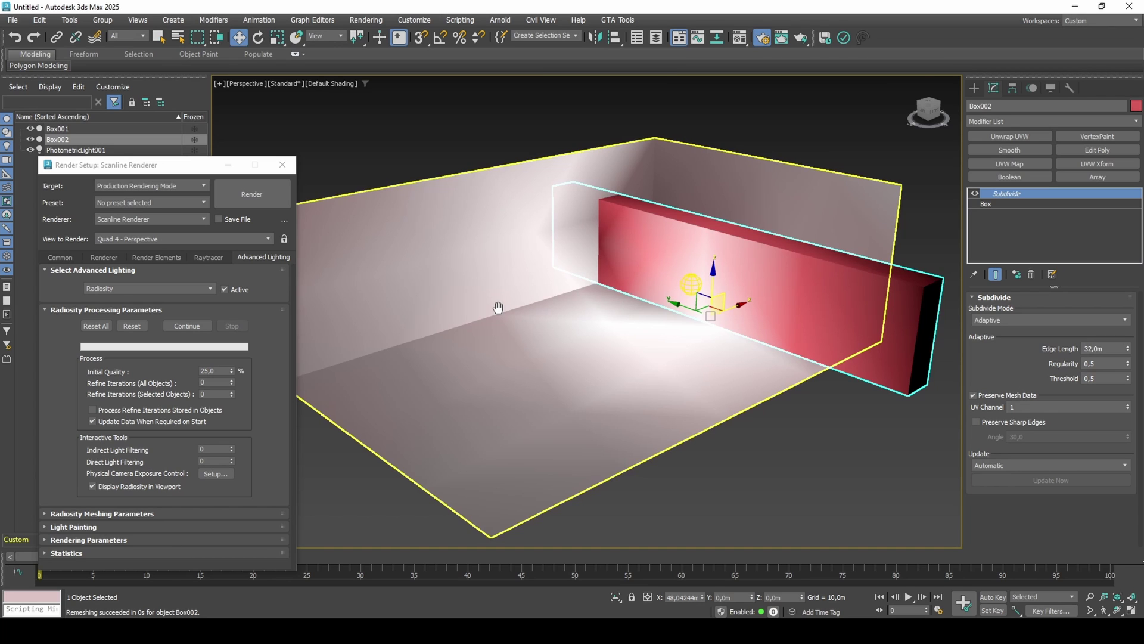
pyautogui.press('F3')
pyautogui.moveTo(498, 307)
pyautogui.keyDown('alt'); pyautogui.mouseDown(button='middle')
pyautogui.moveTo(582, 326)
pyautogui.moveTo(539, 333)
pyautogui.moveTo(522, 325)
pyautogui.moveTo(607, 324)
pyautogui.mouseUp(button='middle'); pyautogui.keyUp('alt')
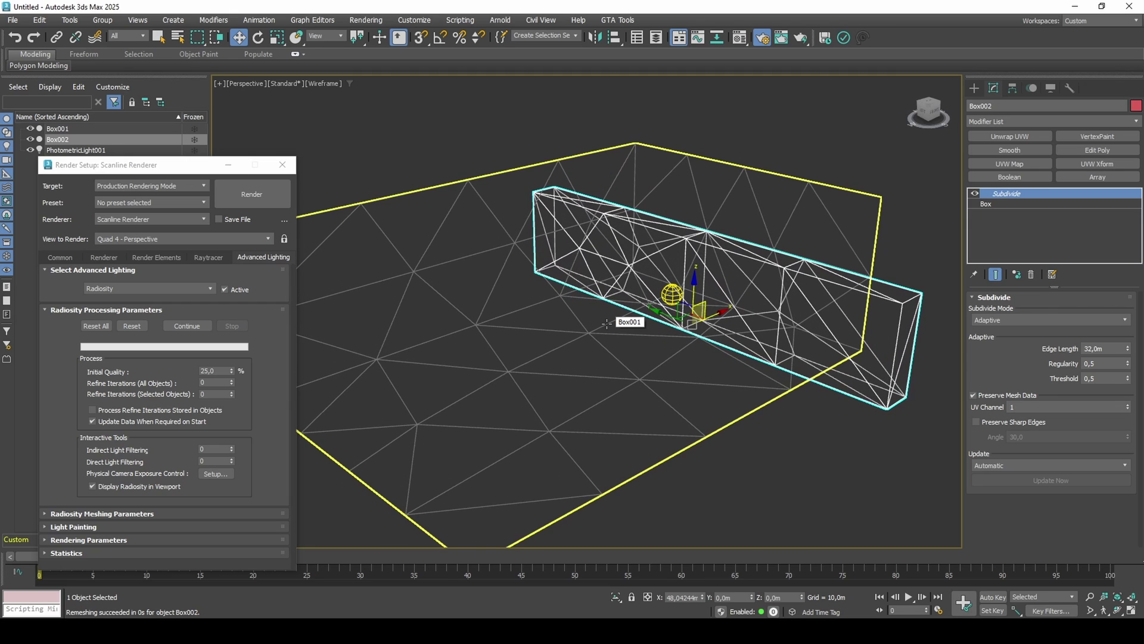
pyautogui.press('F3')
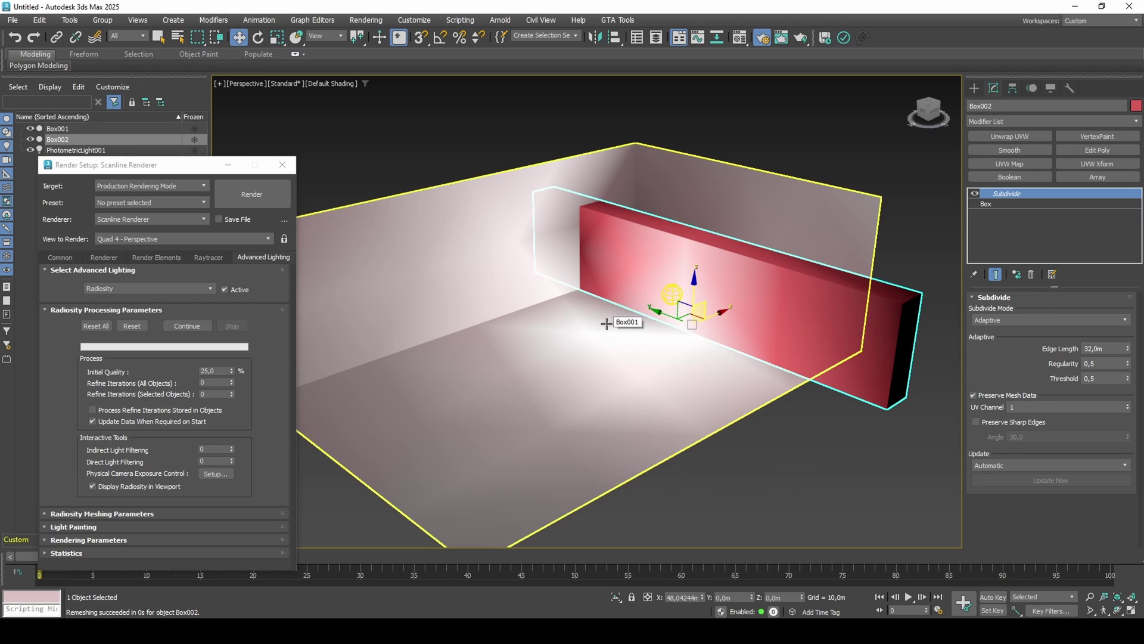
# Step: Add a Slice modifier to the room box above its Subdivide modifier
pyautogui.click(623, 328)
pyautogui.click(1018, 121)
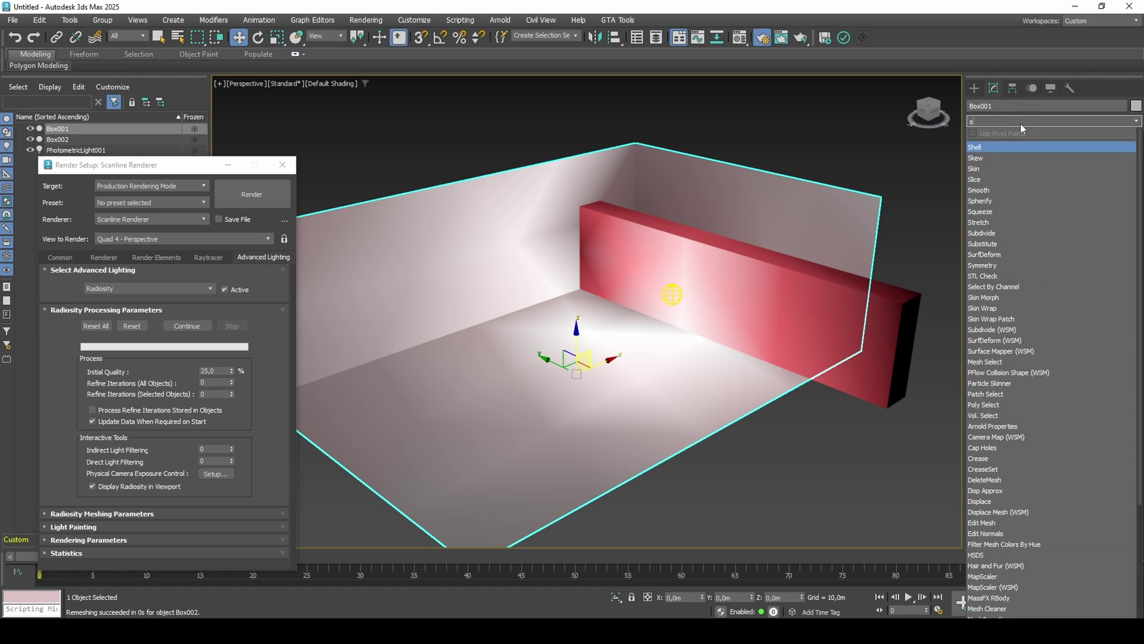
pyautogui.write('s')
pyautogui.click(990, 179)
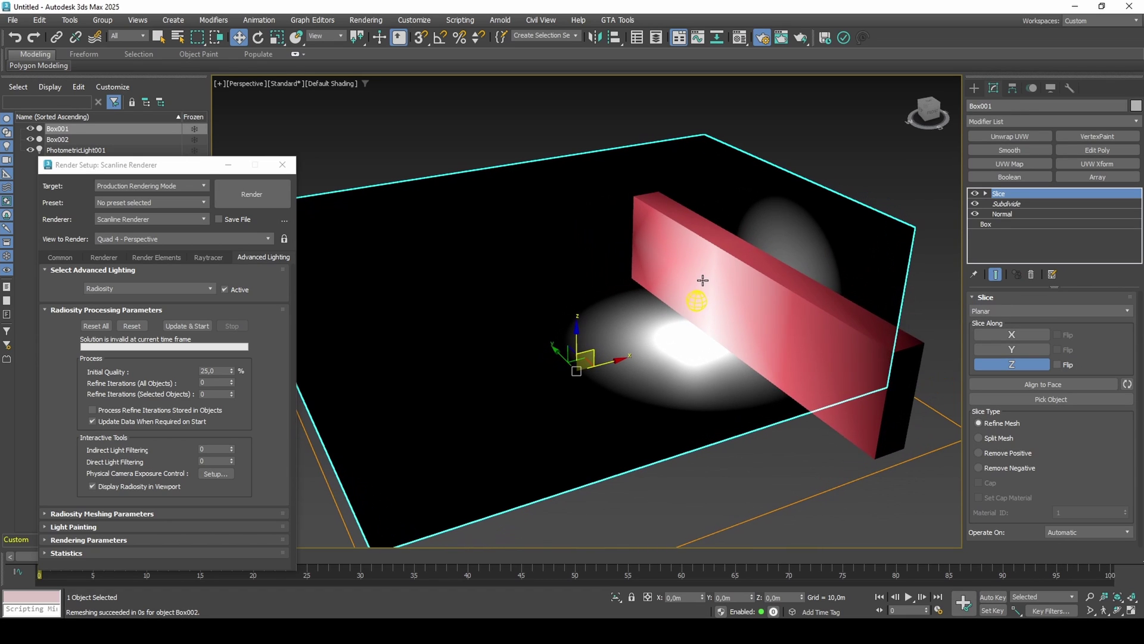
# Step: Set the Slice axis to X and snap the slice plane to the partition wall's outer corner, shifting it back to about X 50.76 m
pyautogui.click(1012, 334)
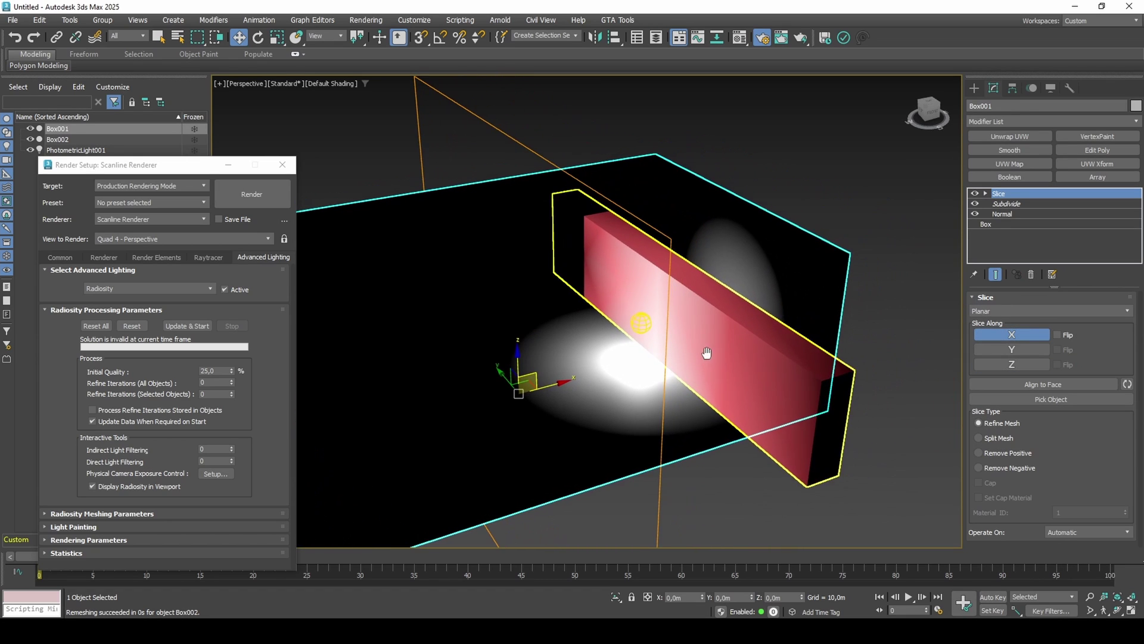
pyautogui.moveTo(580, 375); pyautogui.dragTo(683, 353)
pyautogui.press('s')
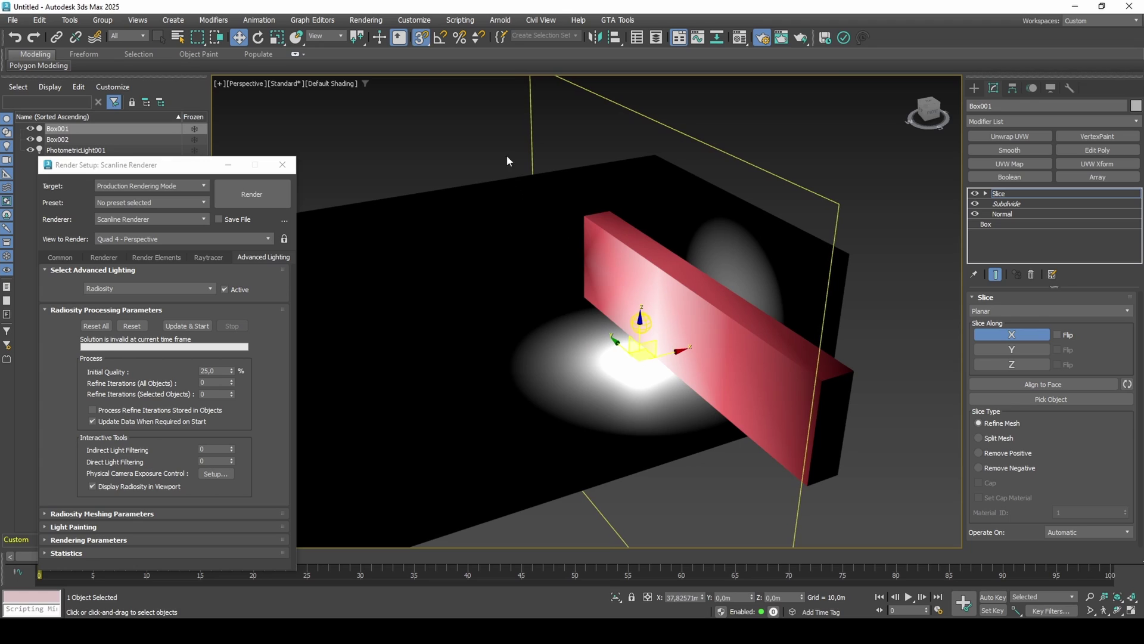
pyautogui.rightClick(421, 43)
pyautogui.click(521, 238)
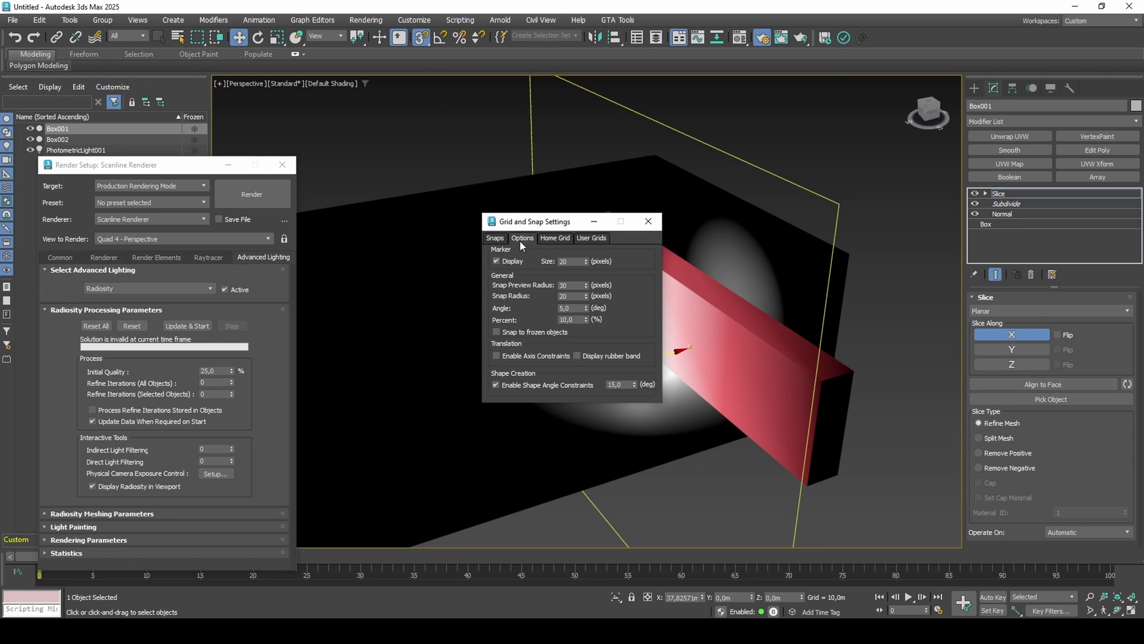
pyautogui.click(649, 221)
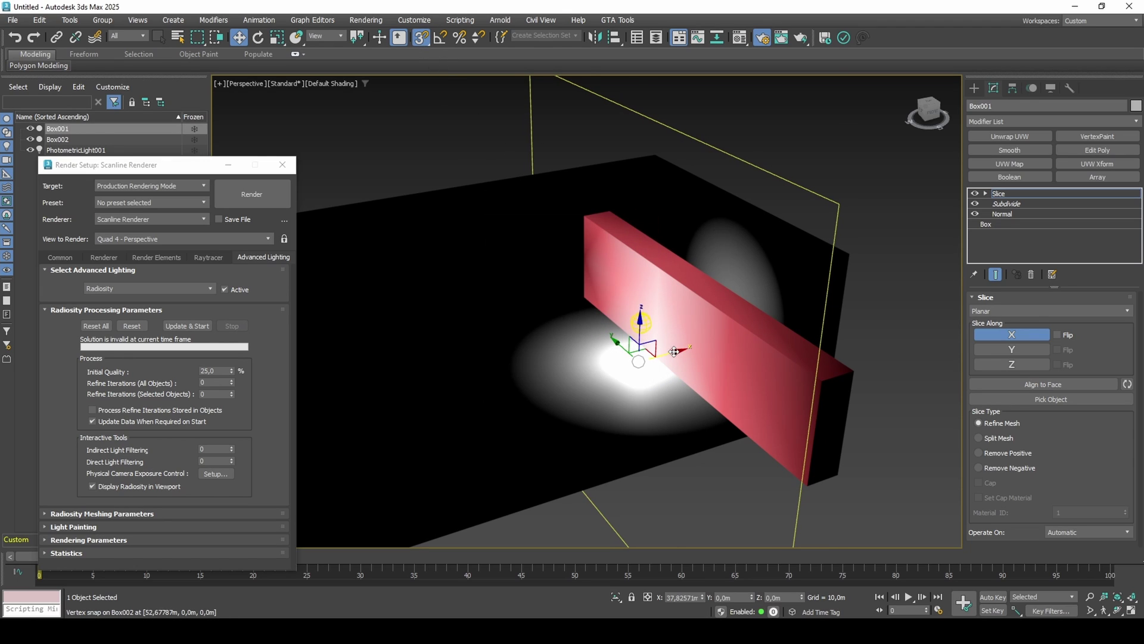
pyautogui.moveTo(681, 352); pyautogui.dragTo(853, 379)
pyautogui.press('s')
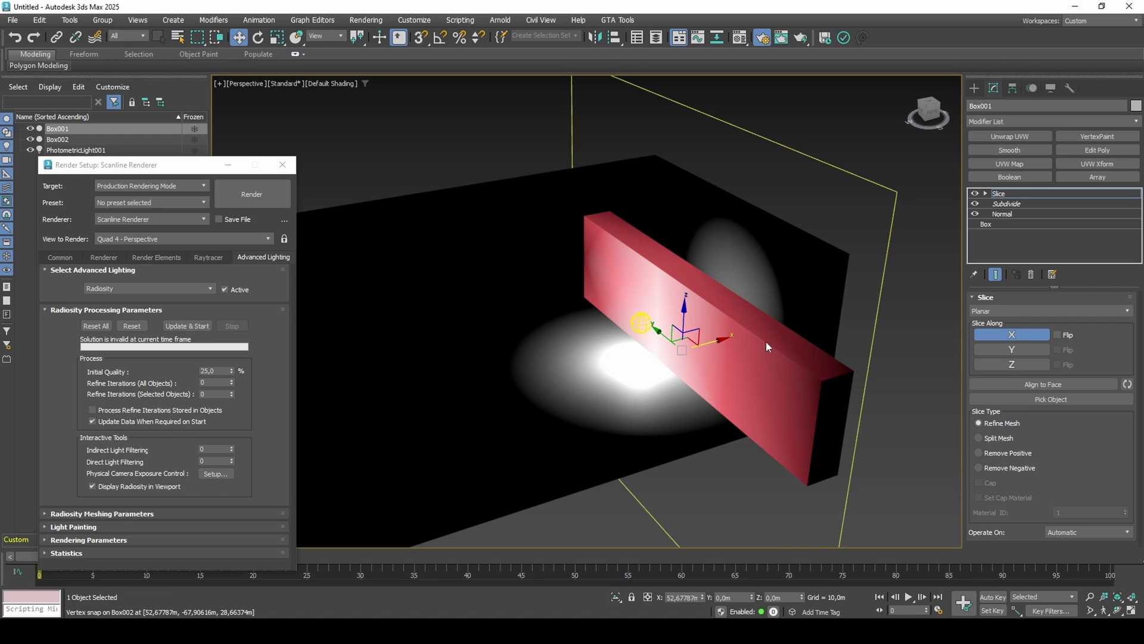
pyautogui.press('F4')
pyautogui.moveTo(714, 340); pyautogui.dragTo(708, 341)
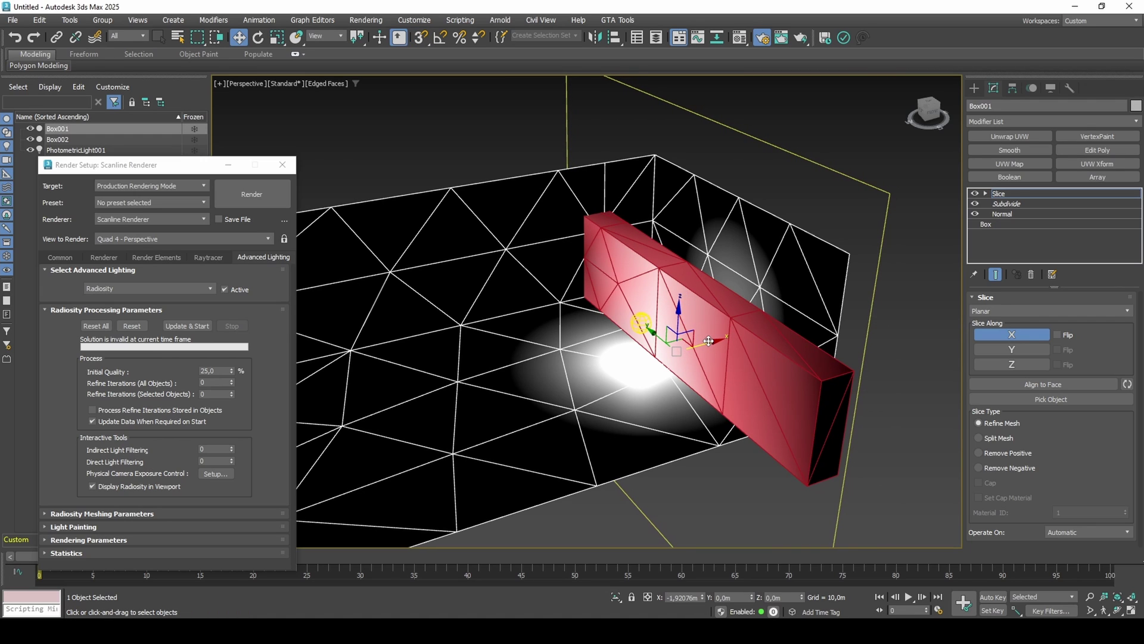
# Step: Add a second Slice modifier to the room box along X and place its plane at about X 45.07 m, by the partition wall's opposite face
pyautogui.click(1050, 121)
pyautogui.scroll(-5, 1005, 174)
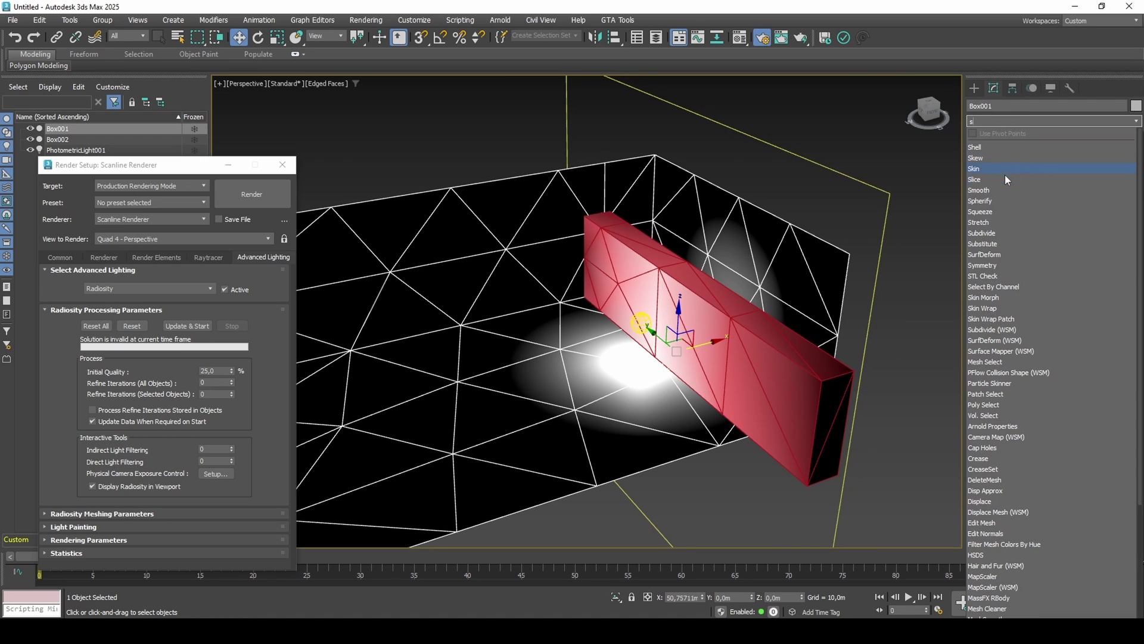
pyautogui.click(1004, 174)
pyautogui.click(1012, 334)
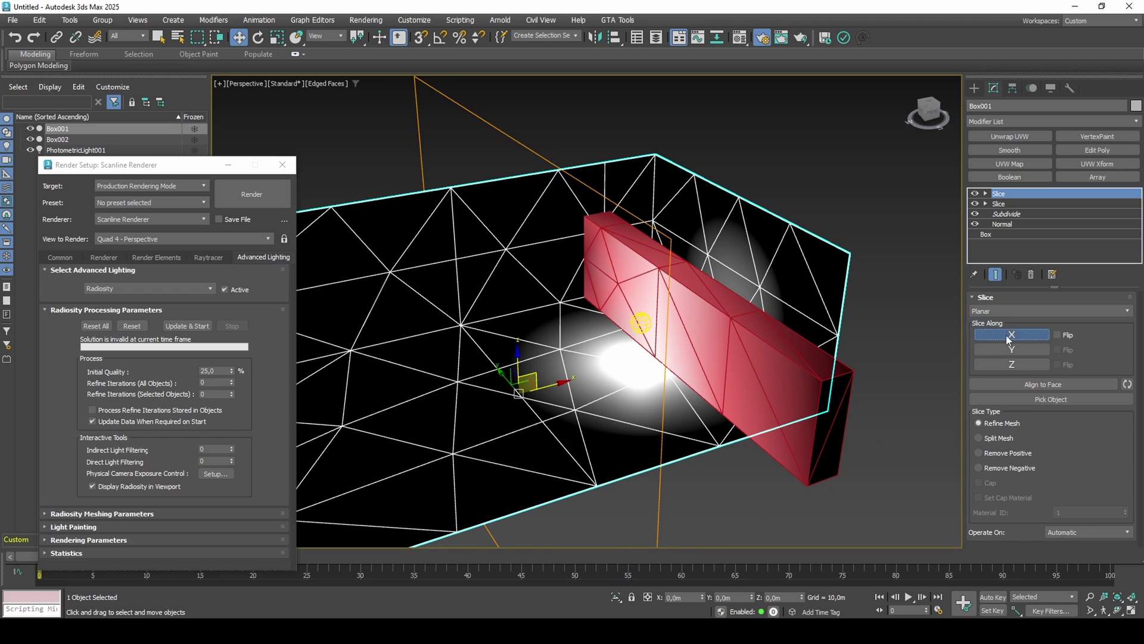
pyautogui.moveTo(547, 390); pyautogui.dragTo(690, 351)
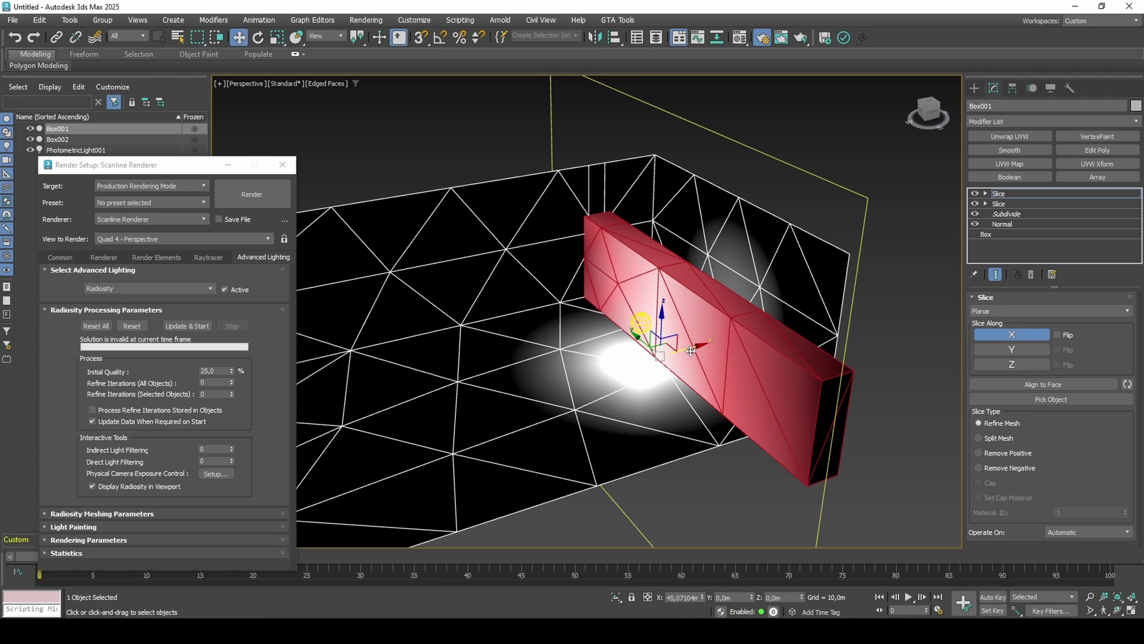
pyautogui.hotkey('ctrl', 'b')
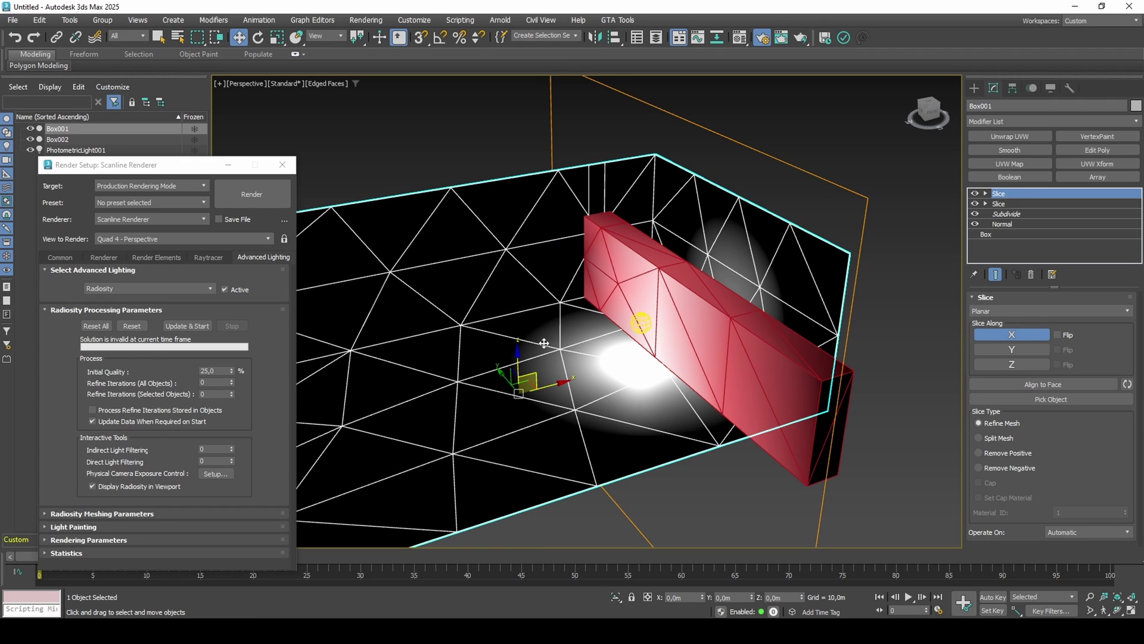
# Step: Calculate the radiosity solution for the sliced room and hide the edged faces to inspect the shadows
pyautogui.click(198, 327)
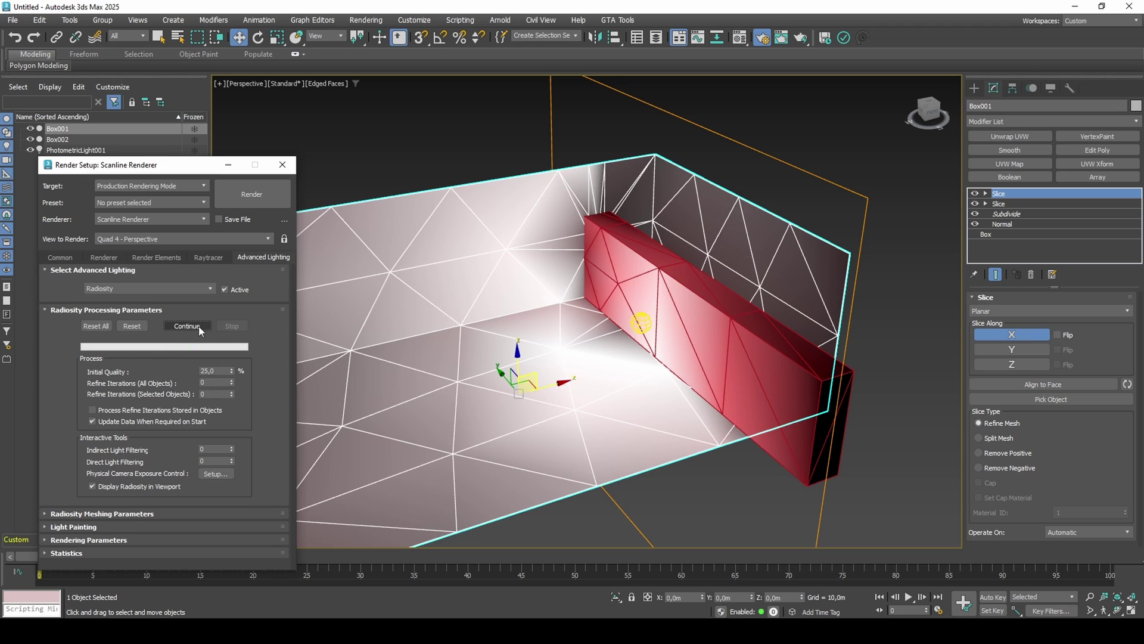
pyautogui.press('F4')
pyautogui.moveTo(547, 310)
pyautogui.mouseDown(button='middle')
pyautogui.moveTo(486, 284)
pyautogui.moveTo(552, 263)
pyautogui.moveTo(654, 279)
pyautogui.moveTo(728, 320)
pyautogui.moveTo(789, 312)
pyautogui.moveTo(545, 311)
pyautogui.moveTo(558, 312)
pyautogui.mouseUp(button='middle')
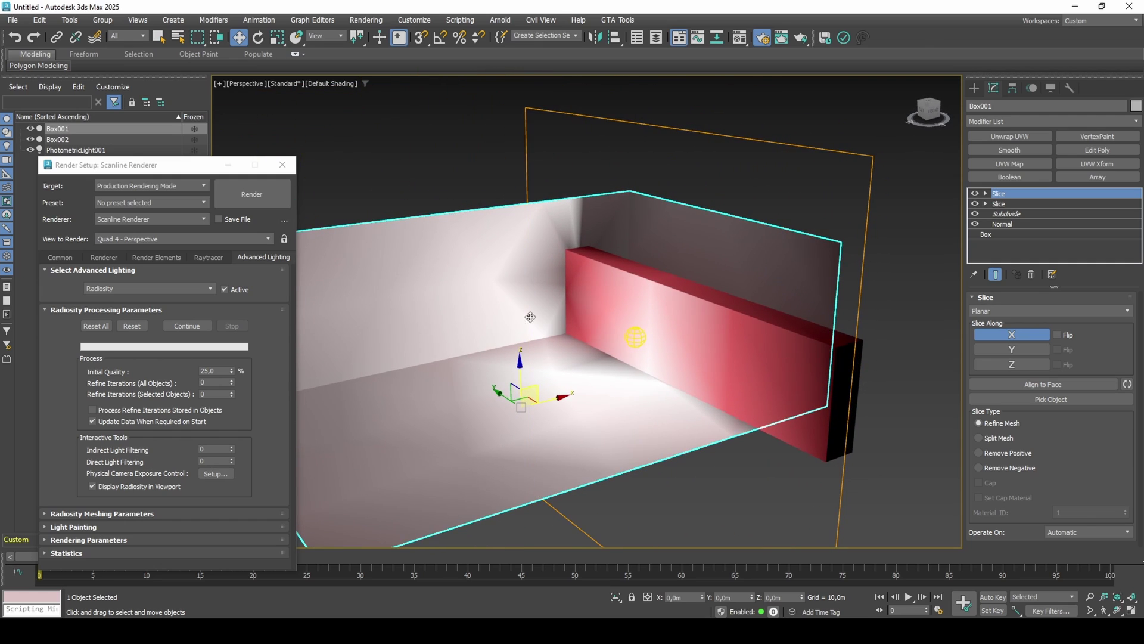
# Step: Set the radiosity Initial Quality to 96% and Refine Iterations for all objects to 12, resetting and recalculating the solution
pyautogui.doubleClick(218, 371)
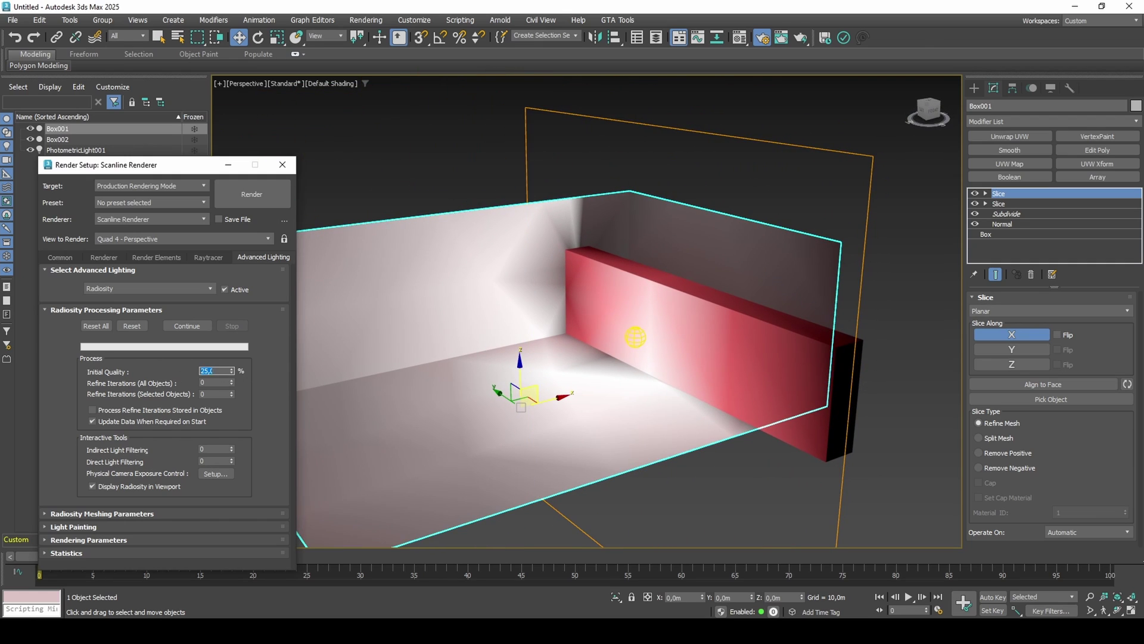
pyautogui.write('96')
pyautogui.press('Return')
pyautogui.press('Tab')
pyautogui.click(142, 326)
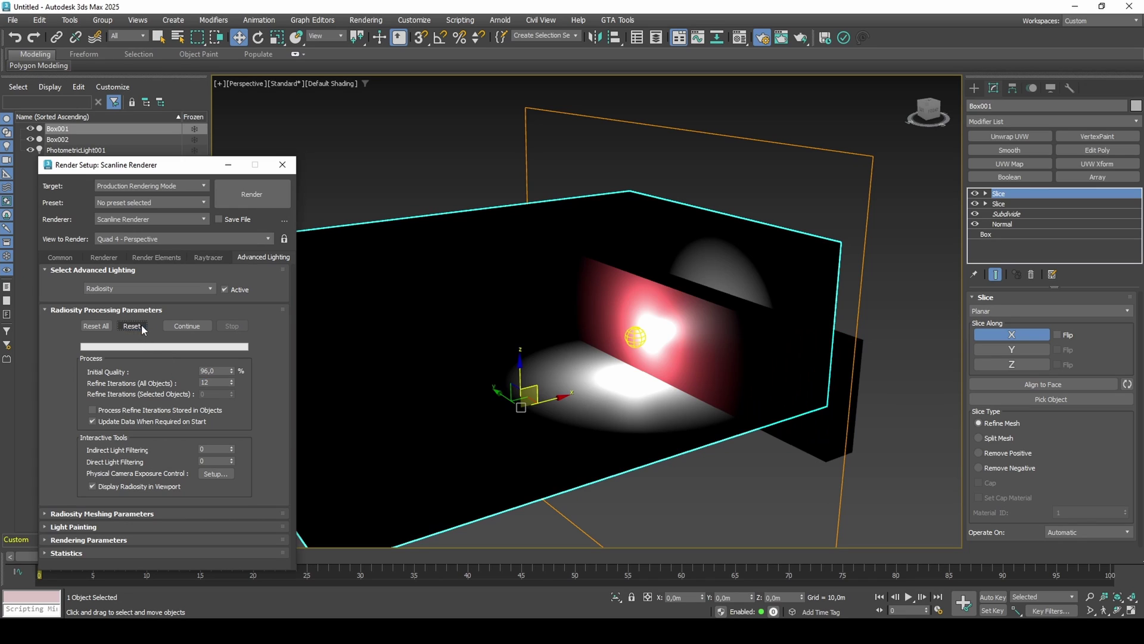
pyautogui.click(187, 326)
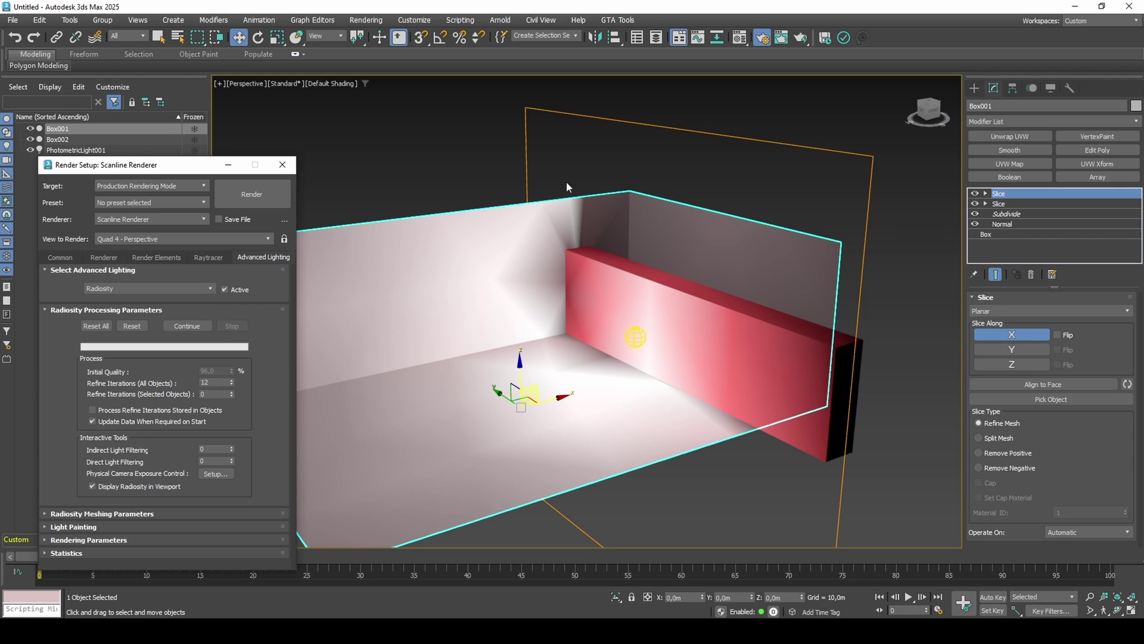
# Step: Select both boxes without the light and set their Subdivide edge length to 3 m
pyautogui.moveTo(567, 181); pyautogui.dragTo(655, 358)
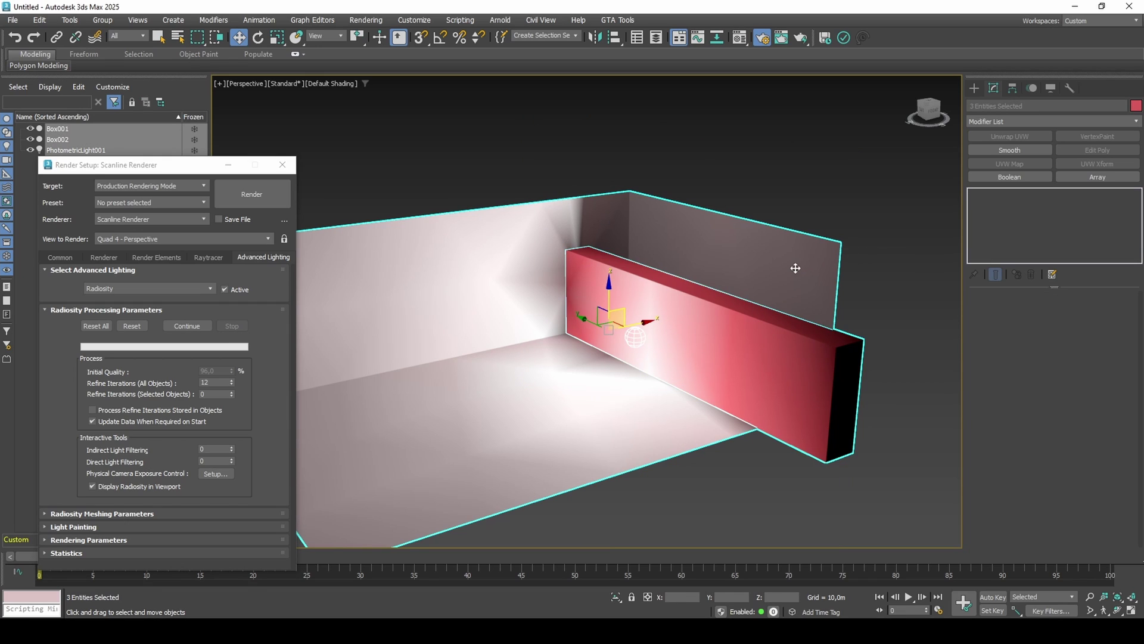
pyautogui.keyDown('ctrl'); pyautogui.click(125, 150); pyautogui.keyUp('ctrl')
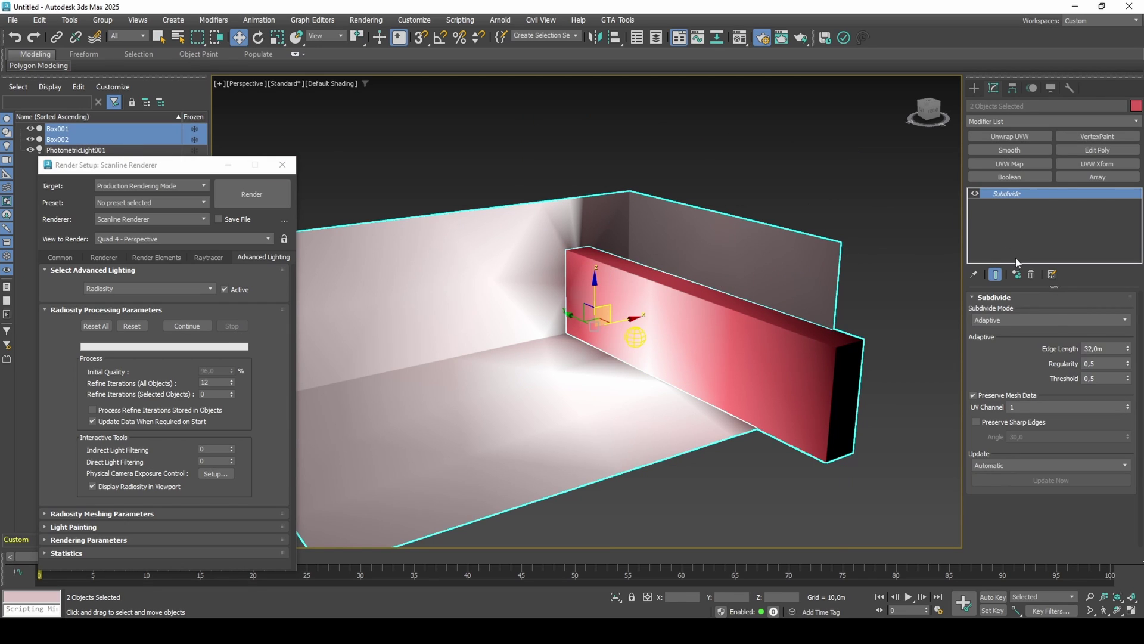
pyautogui.click(1106, 349)
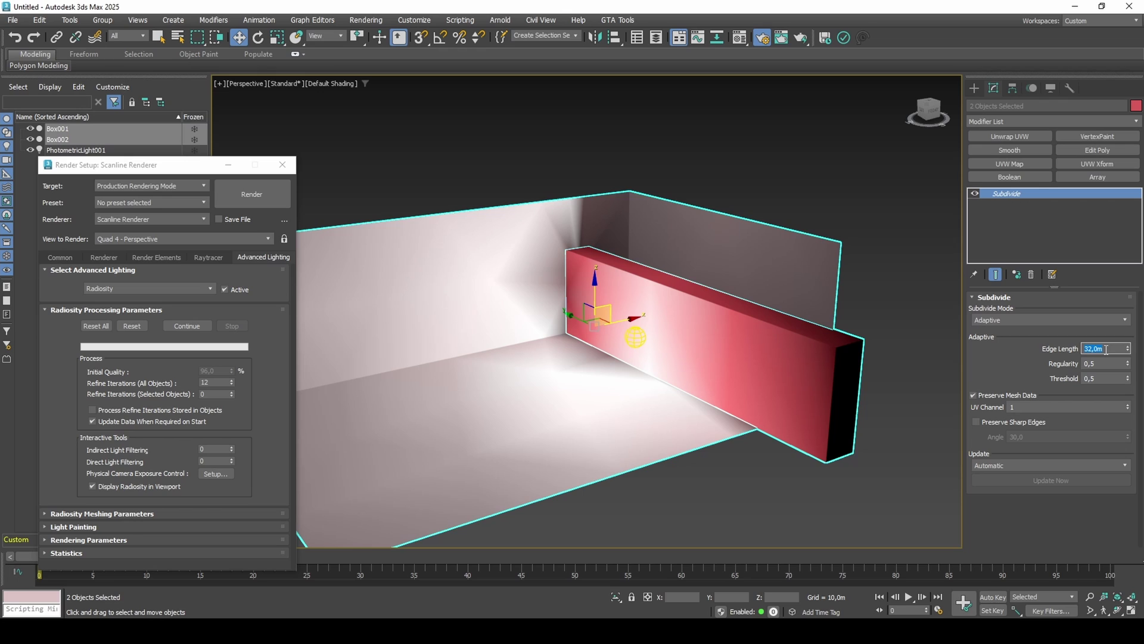
pyautogui.write('3')
pyautogui.press('Return')
# Step: Check the denser mesh with edged faces and polygon statistics, and recalculate the radiosity solution in default shading
pyautogui.press('F4')
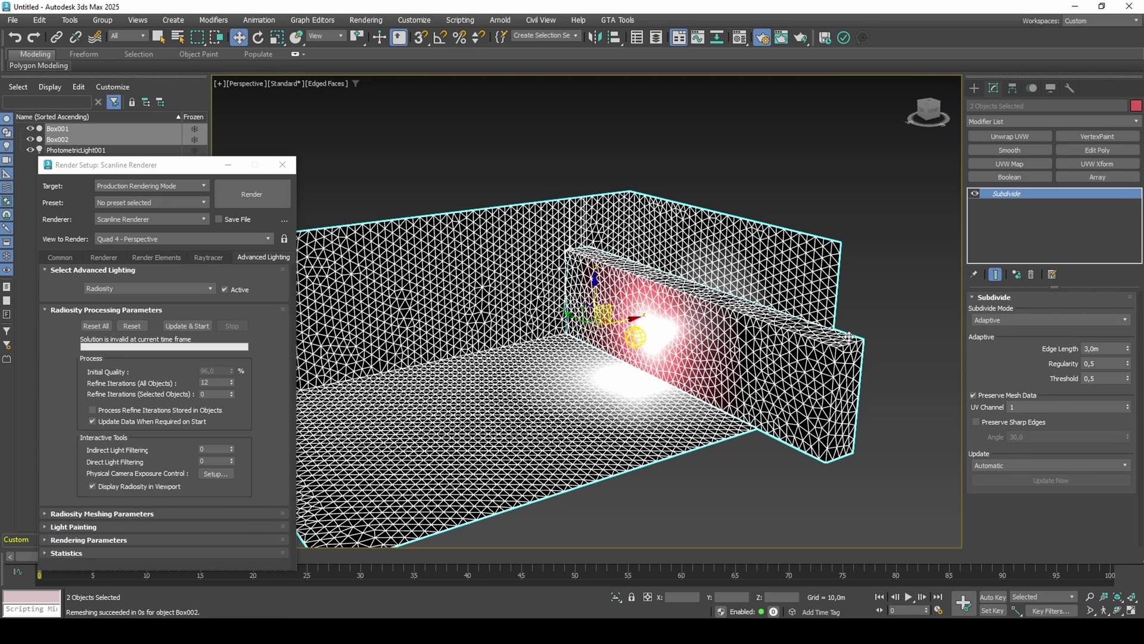
pyautogui.press('7')
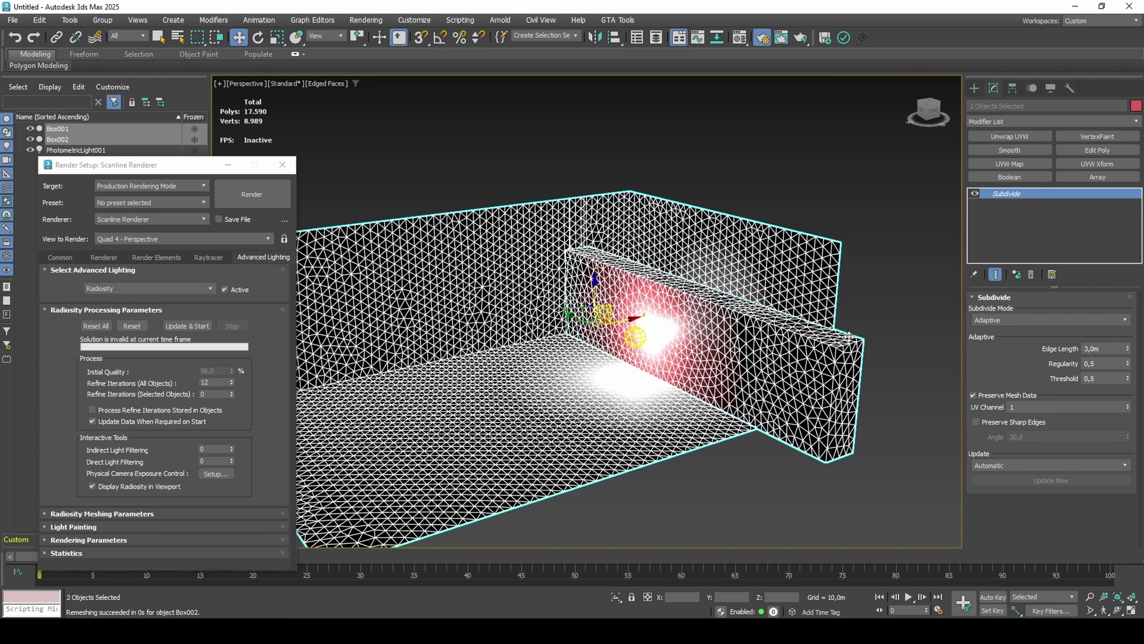
pyautogui.press('F4')
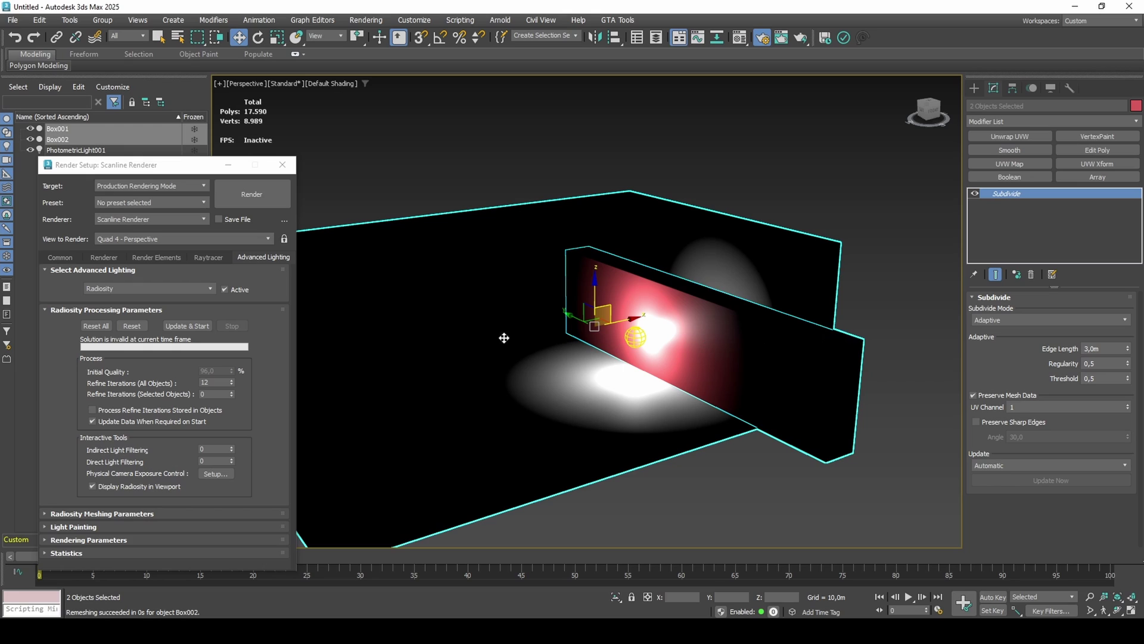
pyautogui.click(195, 327)
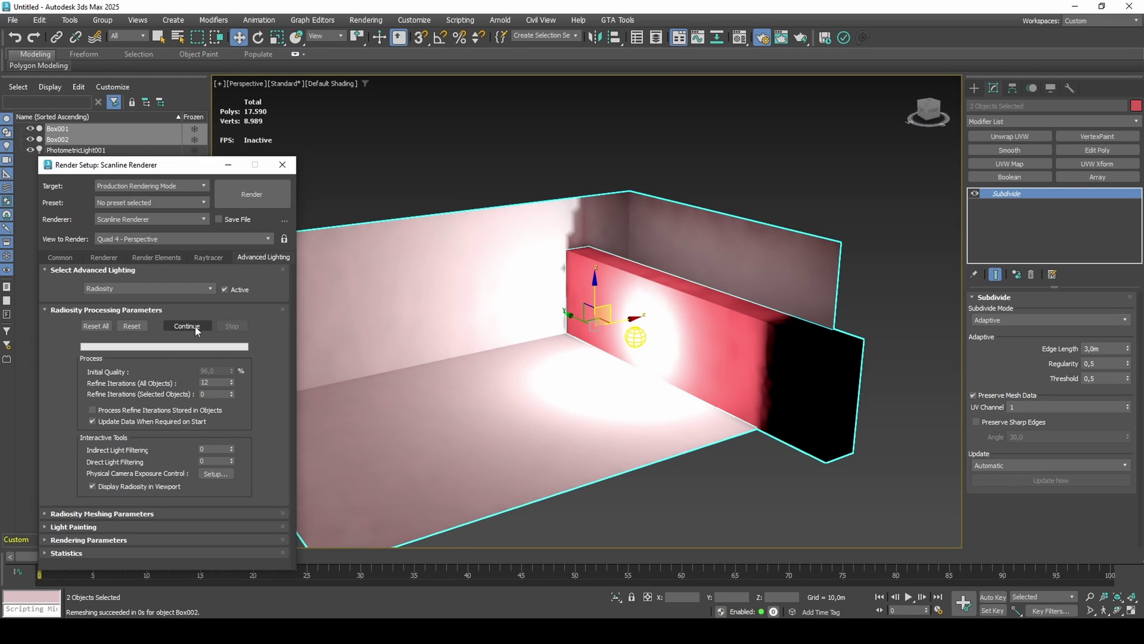
# Step: Set both Indirect Light Filtering and Direct Light Filtering to 2
pyautogui.doubleClick(217, 447)
pyautogui.write('2')
pyautogui.moveTo(207, 461); pyautogui.dragTo(182, 460)
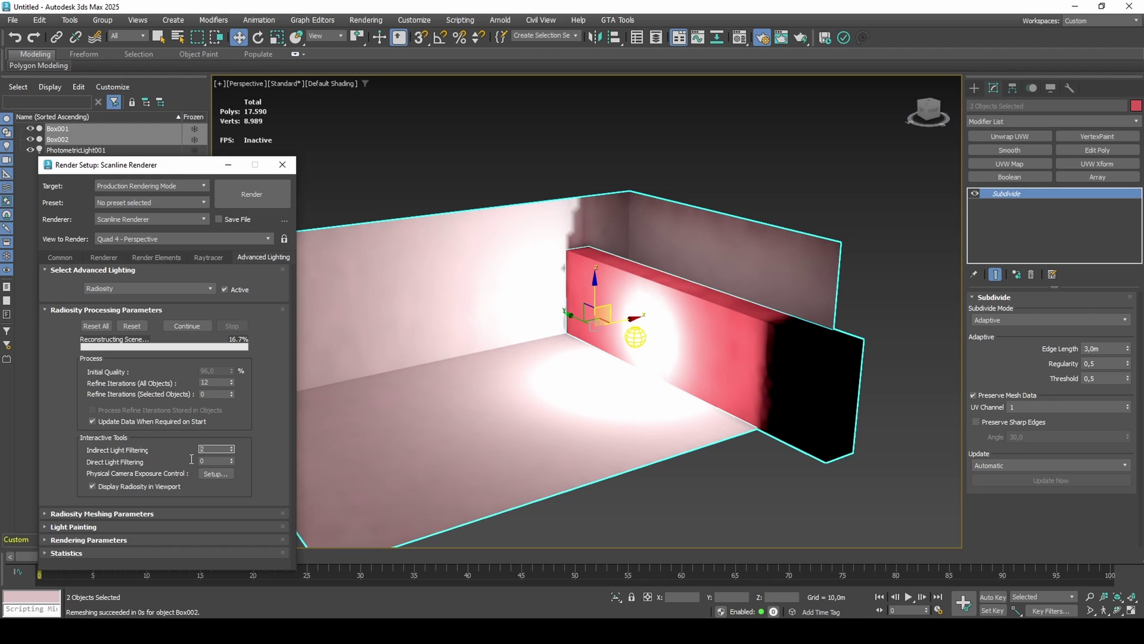
pyautogui.write('2')
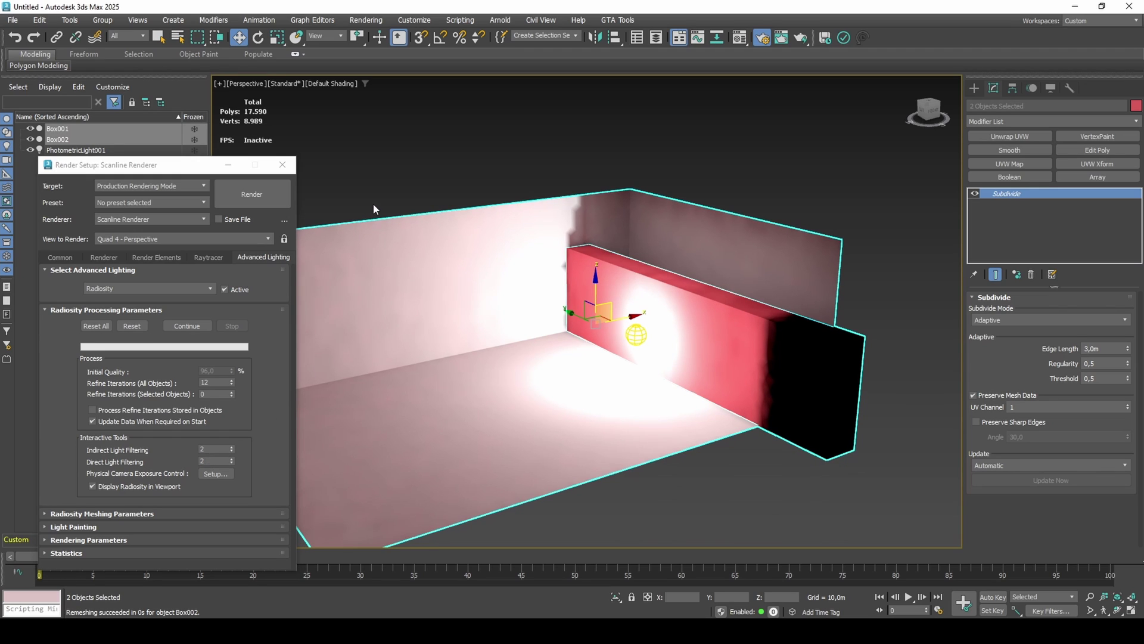
# Step: Deselect the boxes, reset the radiosity solution, and recalculate it with the light filtering applied
pyautogui.click(373, 203)
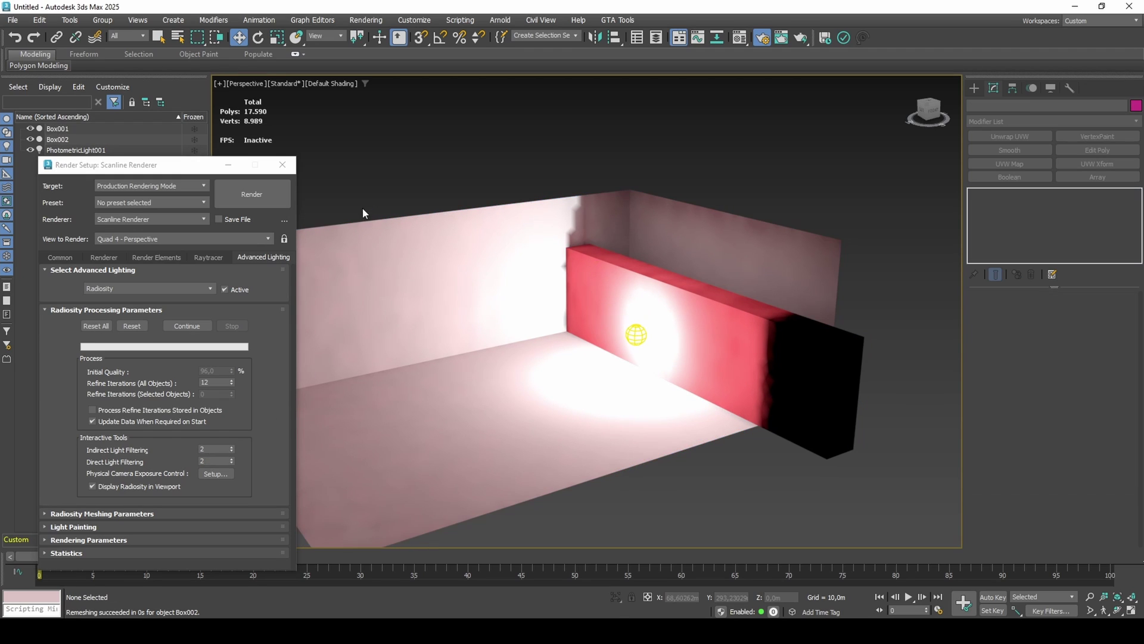
pyautogui.click(136, 326)
pyautogui.click(183, 327)
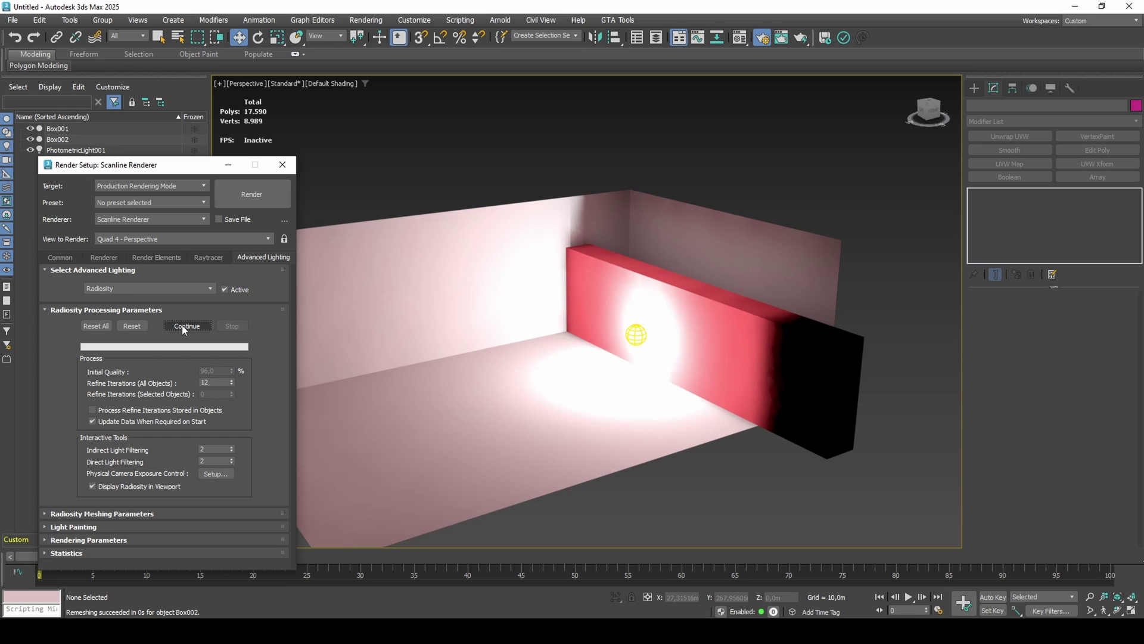
pyautogui.scroll(6, 638, 302)
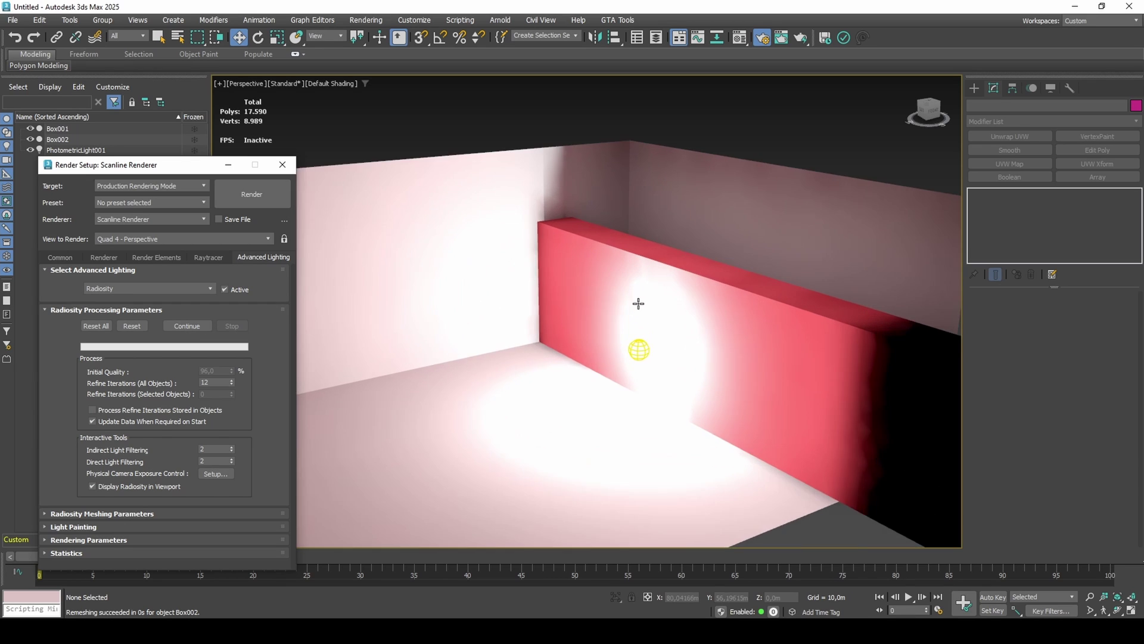
# Step: Select the room box, show its edged faces, and shift the upper Slice modifier's plane slightly along X beside the partition wall
pyautogui.click(565, 304)
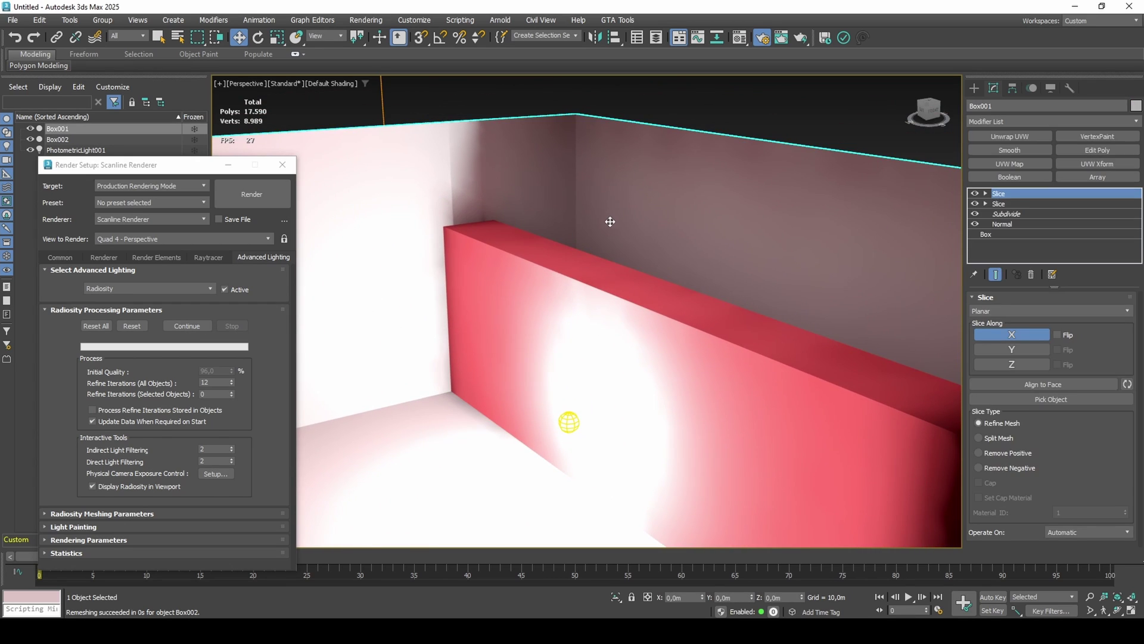
pyautogui.moveTo(611, 222)
pyautogui.mouseDown(button='middle')
pyautogui.moveTo(619, 222)
pyautogui.moveTo(592, 240)
pyautogui.moveTo(770, 225)
pyautogui.moveTo(589, 235)
pyautogui.moveTo(599, 234)
pyautogui.mouseUp(button='middle')
pyautogui.press('F4')
pyautogui.press('F4')
pyautogui.press('F4')
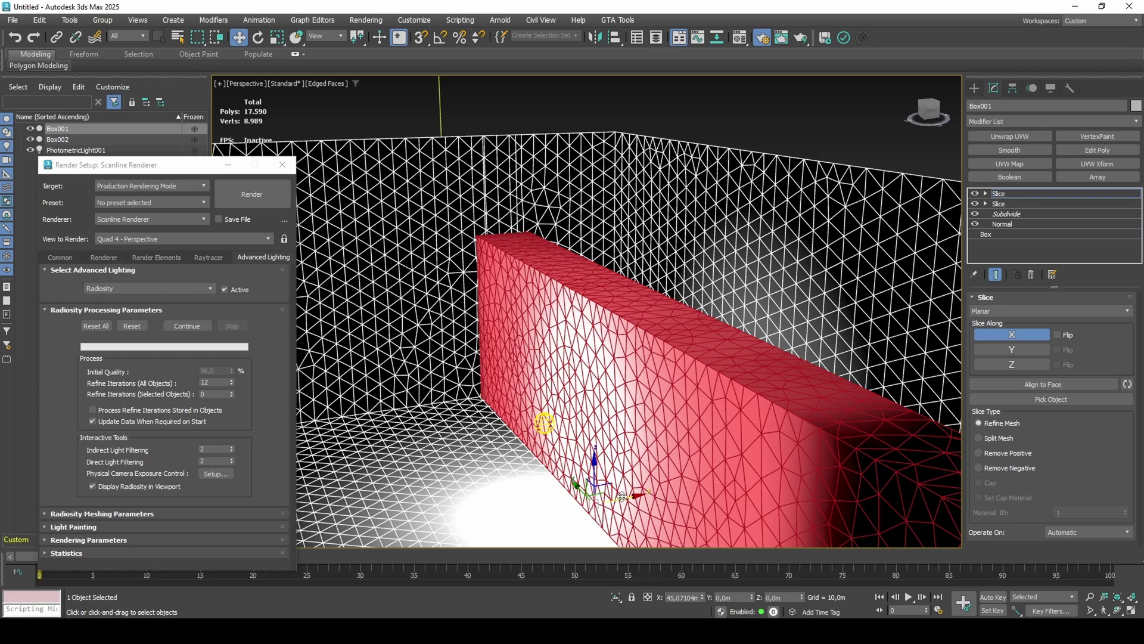
pyautogui.moveTo(623, 496); pyautogui.dragTo(617, 499)
pyautogui.press('1')
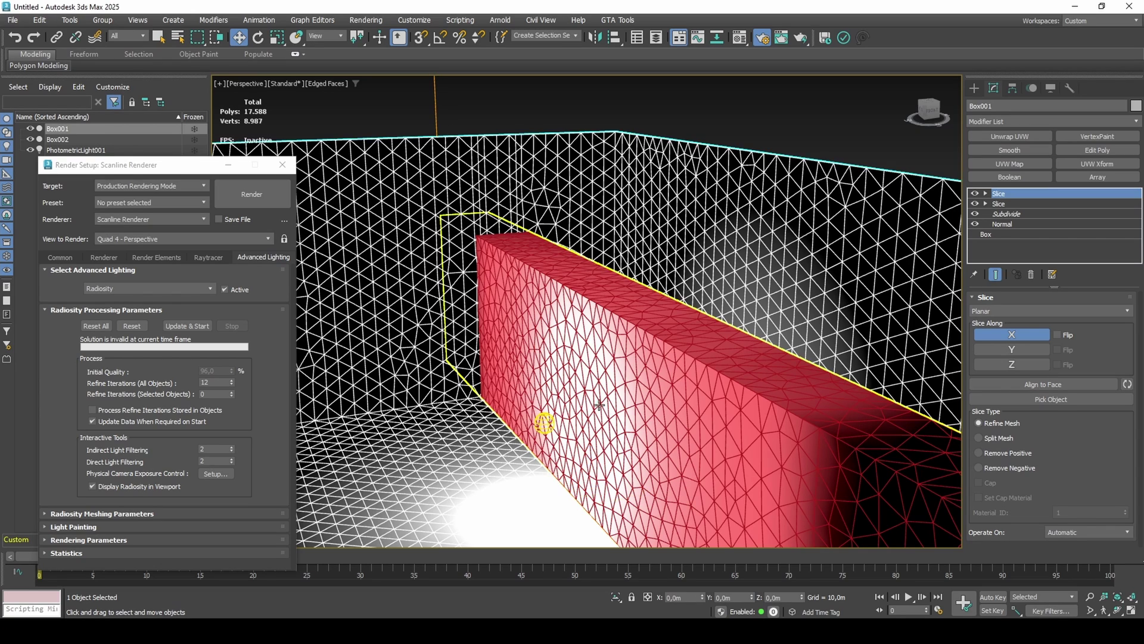
# Step: Hide the edged faces, recalculate the radiosity solution, and inspect the lighting where the partition wall meets the room
pyautogui.press('F4')
pyautogui.click(192, 326)
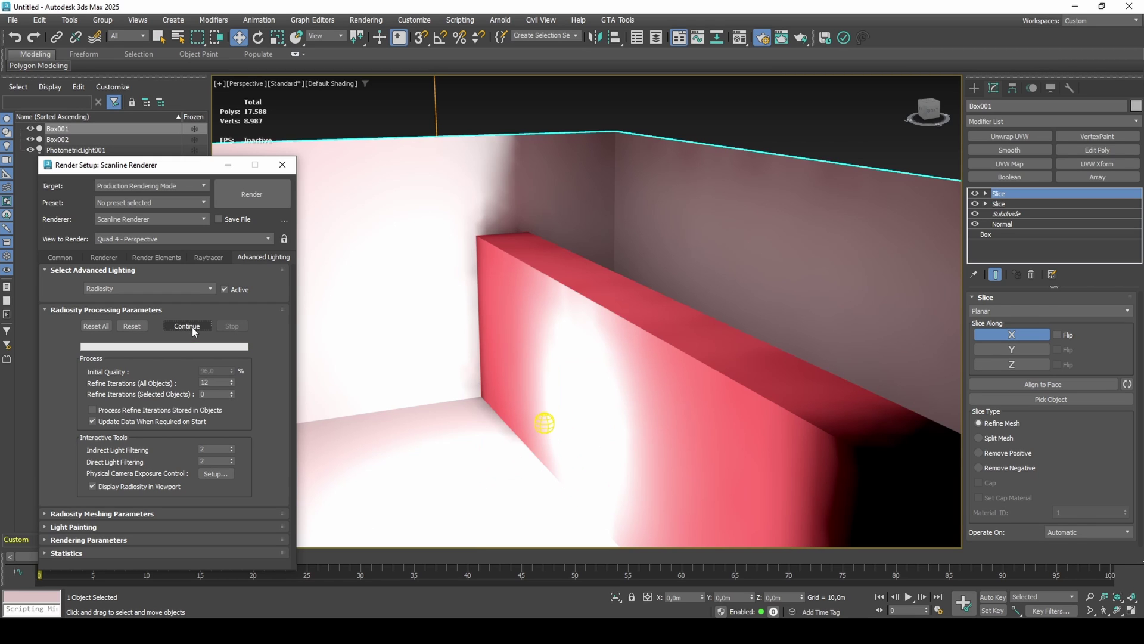
pyautogui.moveTo(682, 363); pyautogui.dragTo(824, 302, button='middle')
pyautogui.moveTo(562, 344); pyautogui.dragTo(508, 387, button='middle')
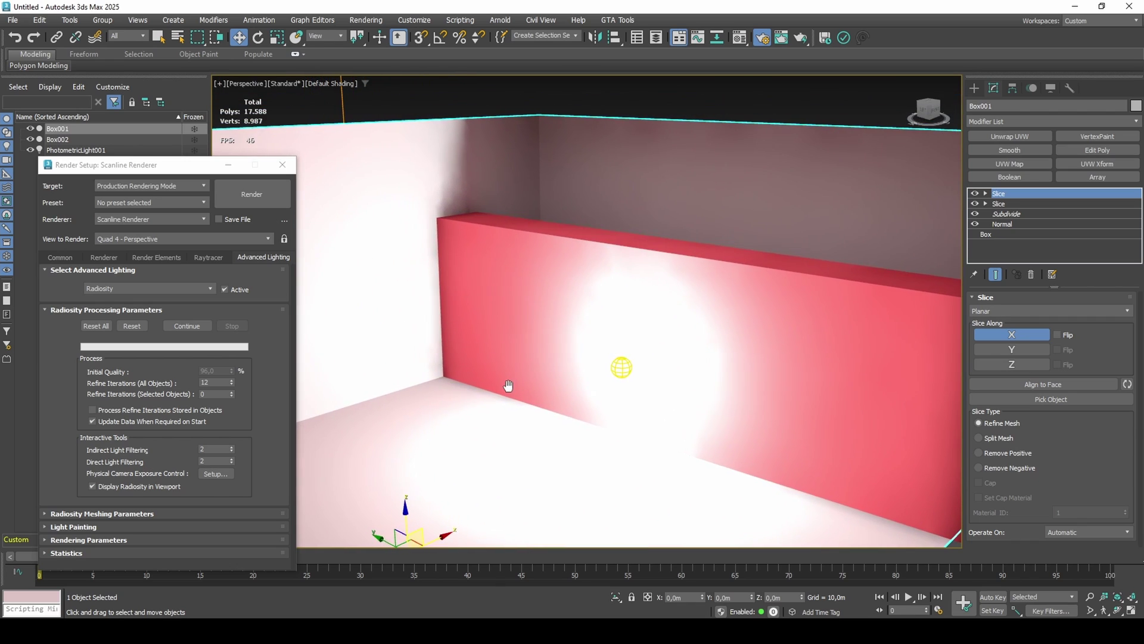
# Step: Select both boxes, apply a shared VertexPaint modifier above Subdivide, and turn on its vertex color display
pyautogui.keyDown('ctrl'); pyautogui.click(540, 339); pyautogui.keyUp('ctrl')
pyautogui.press('z')
pyautogui.scroll(-5, 649, 303)
pyautogui.moveTo(650, 302); pyautogui.dragTo(663, 293, button='middle')
pyautogui.keyDown('alt'); pyautogui.moveTo(663, 294); pyautogui.dragTo(702, 300, button='middle'); pyautogui.keyUp('alt')
pyautogui.scroll(3, 652, 307)
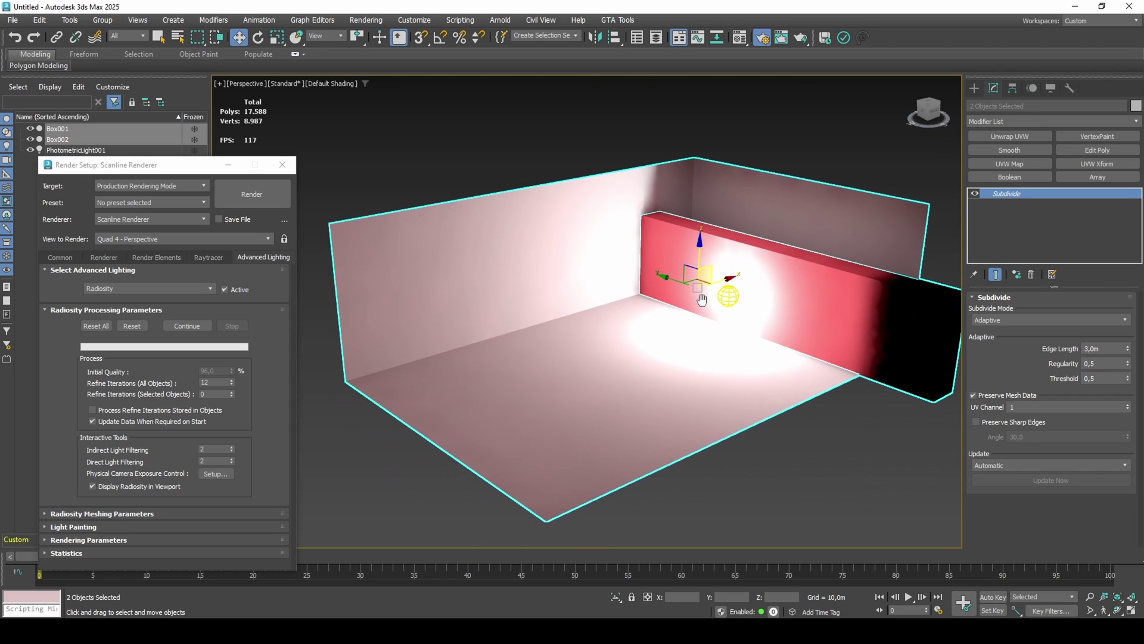
pyautogui.click(1084, 138)
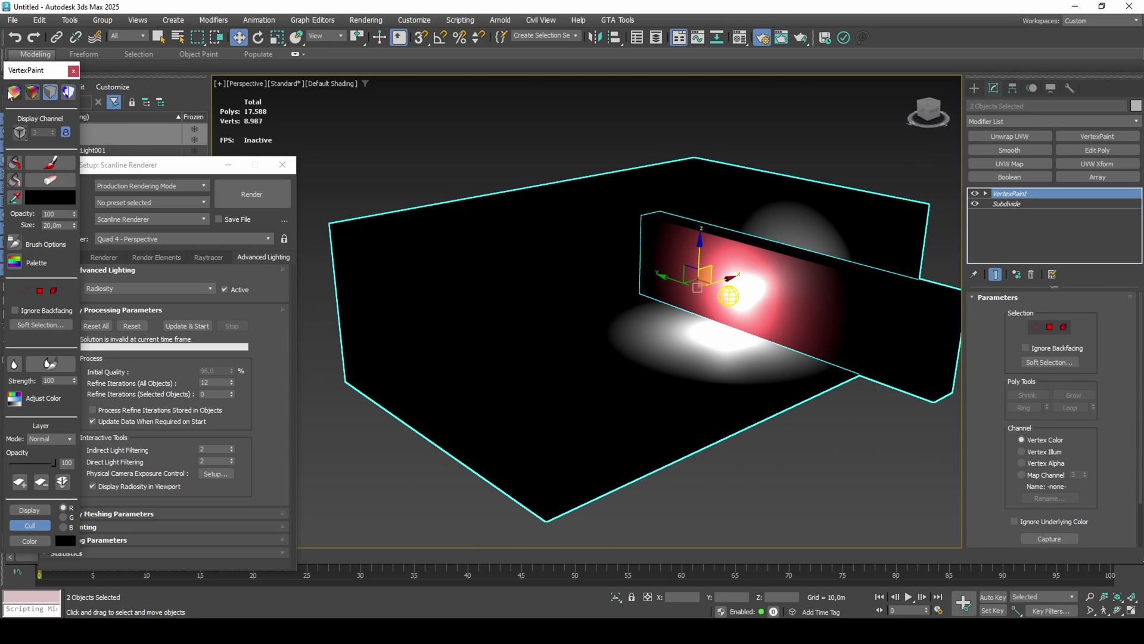
pyautogui.scroll(-2, 1073, 450)
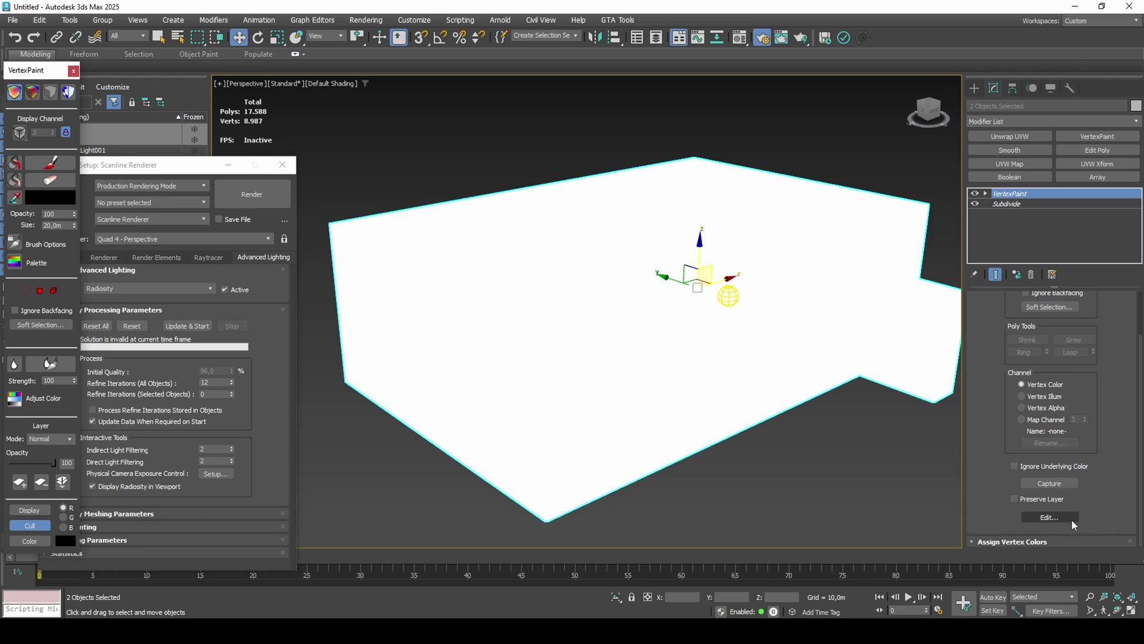
# Step: Assign vertex colors to both boxes by face with Lighting + Diffuse, reusing direct illumination from the radiosity solution
pyautogui.scroll(-3, 1061, 536)
pyautogui.scroll(2, 1104, 423)
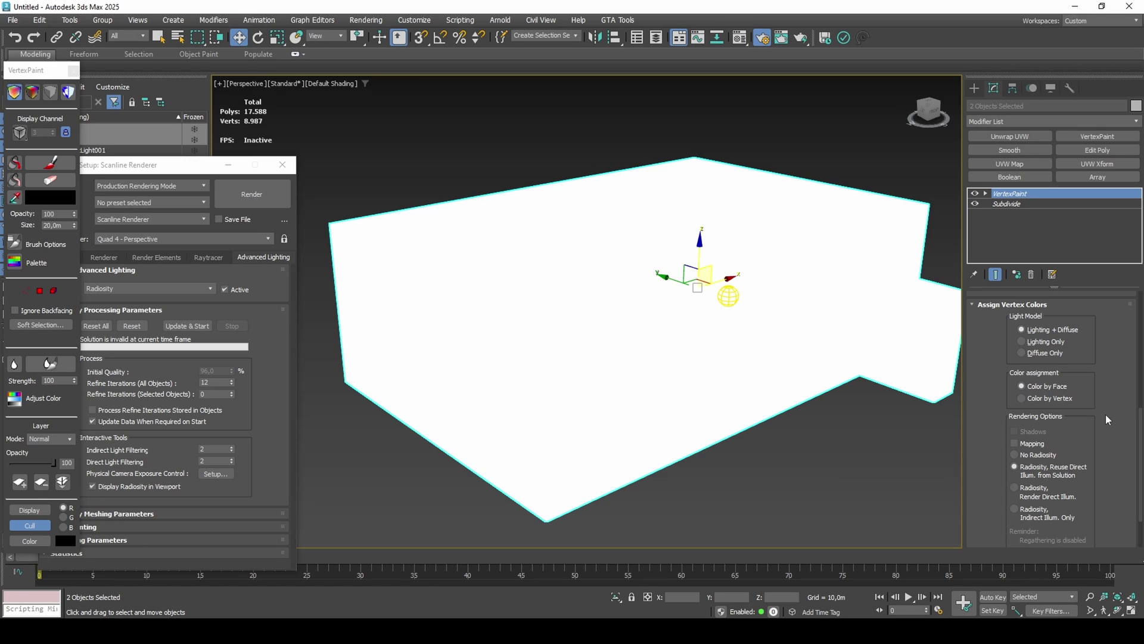
pyautogui.scroll(-3, 1106, 413)
pyautogui.click(1072, 524)
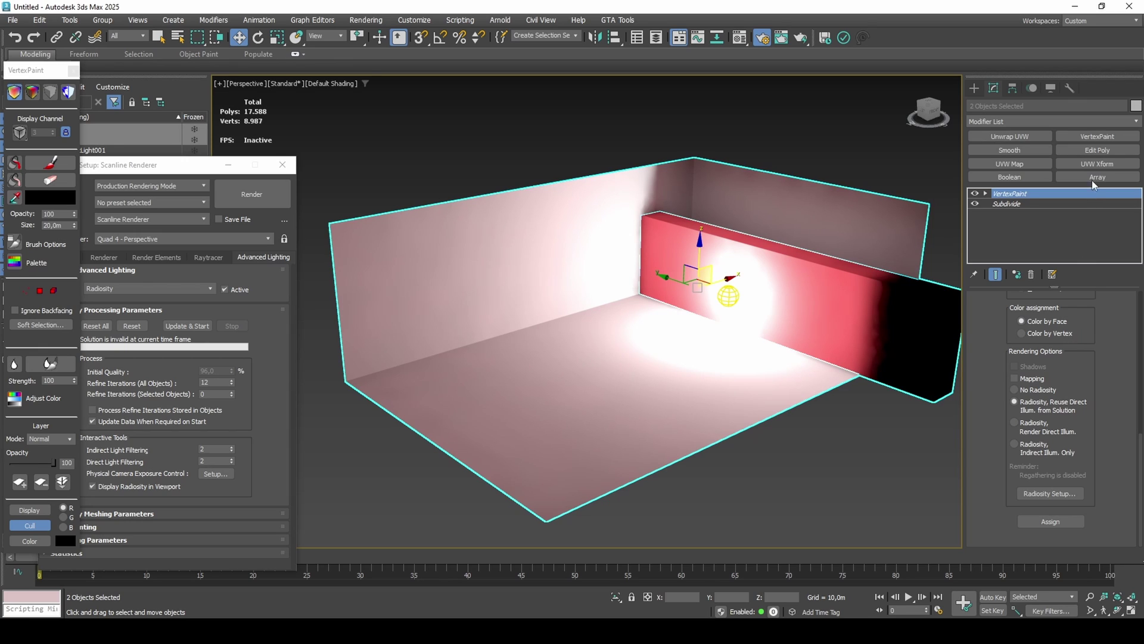
# Step: Apply a second VertexPaint modifier to both boxes and assign its vertex colors with the No Radiosity rendering option
pyautogui.click(1039, 389)
pyautogui.click(1051, 521)
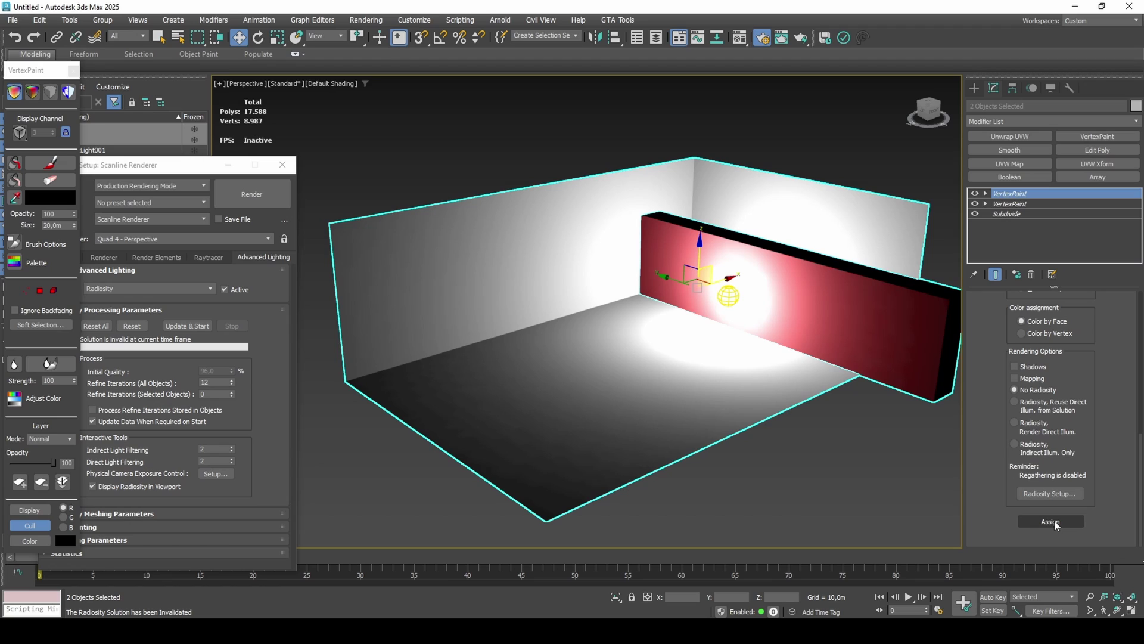
pyautogui.click(1051, 522)
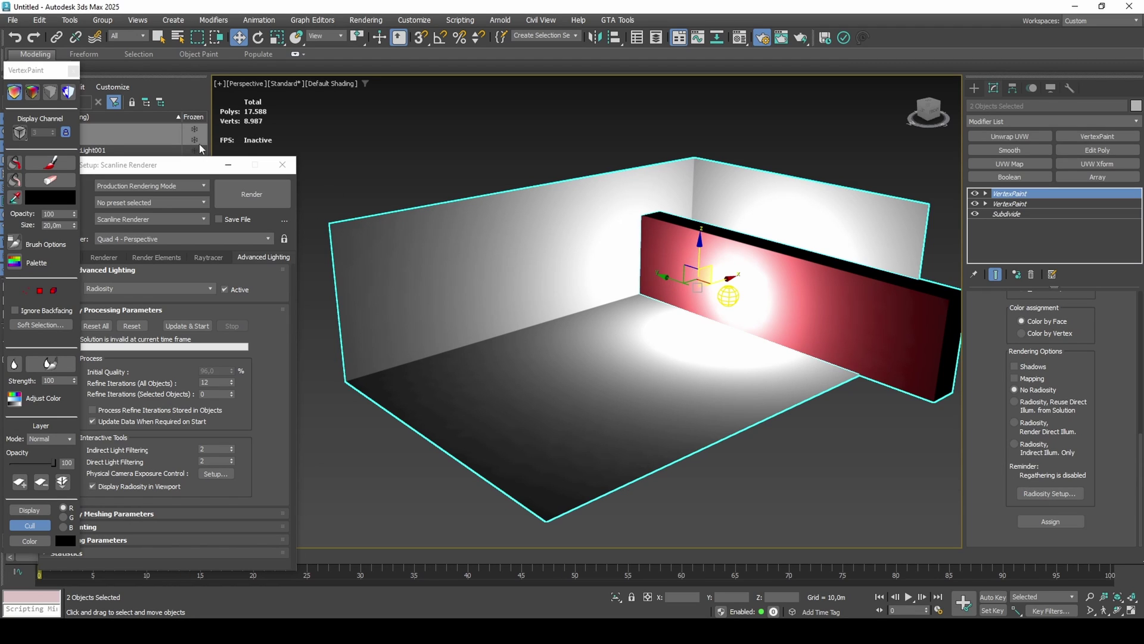
# Step: Set the global exposure value to 5 EV and recalculate the radiosity solution
pyautogui.press('8')
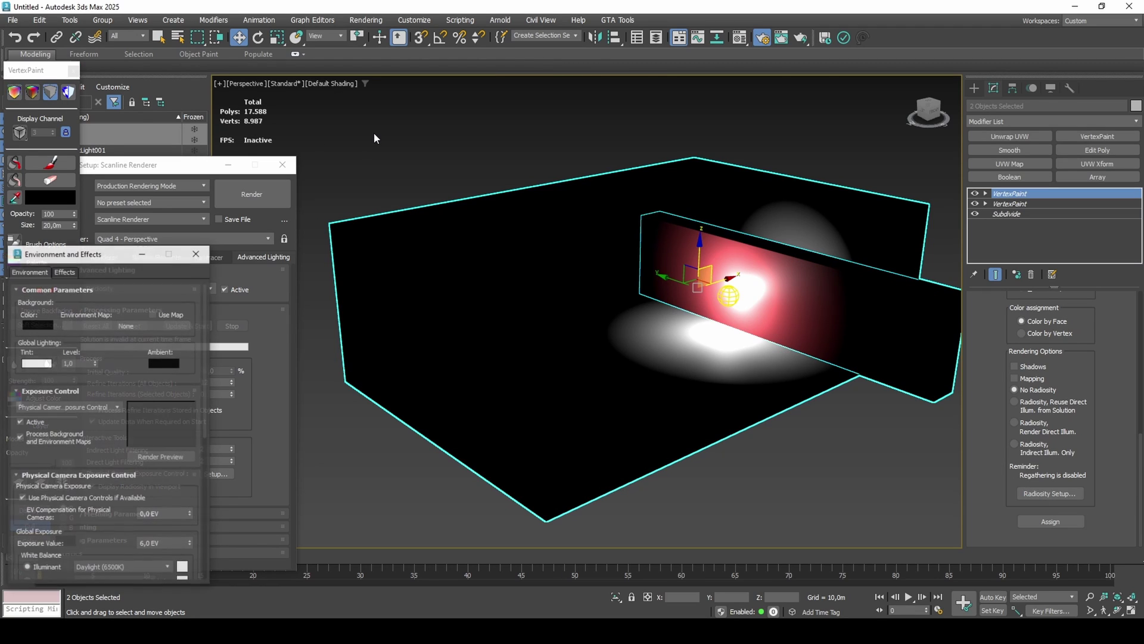
pyautogui.click(156, 543)
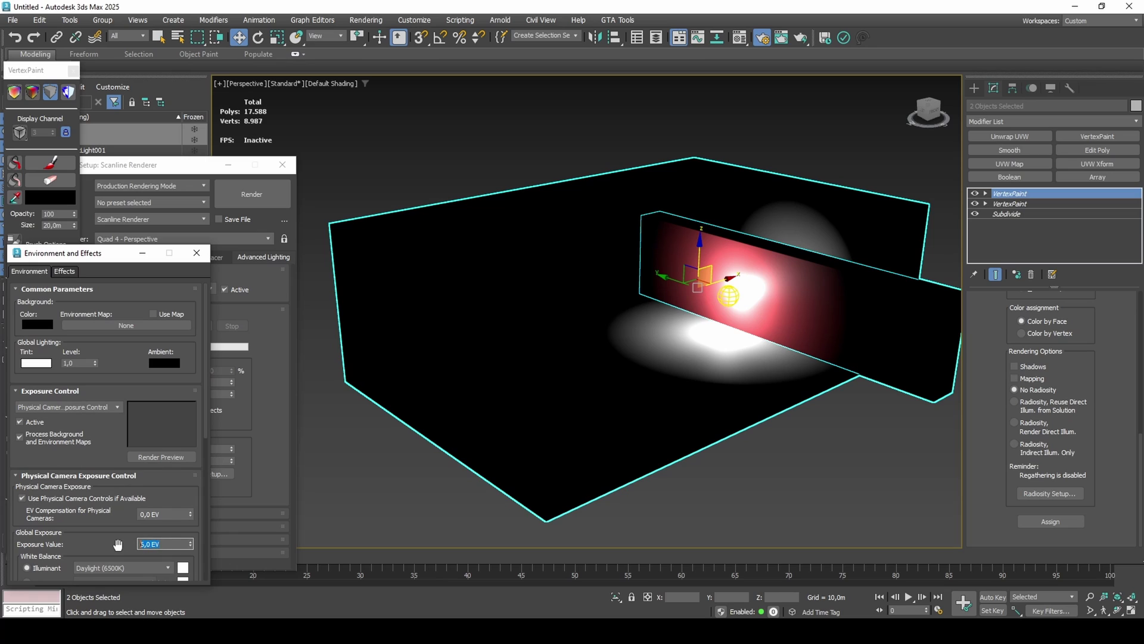
pyautogui.write('5')
pyautogui.press('Return')
pyautogui.click(196, 252)
pyautogui.click(196, 326)
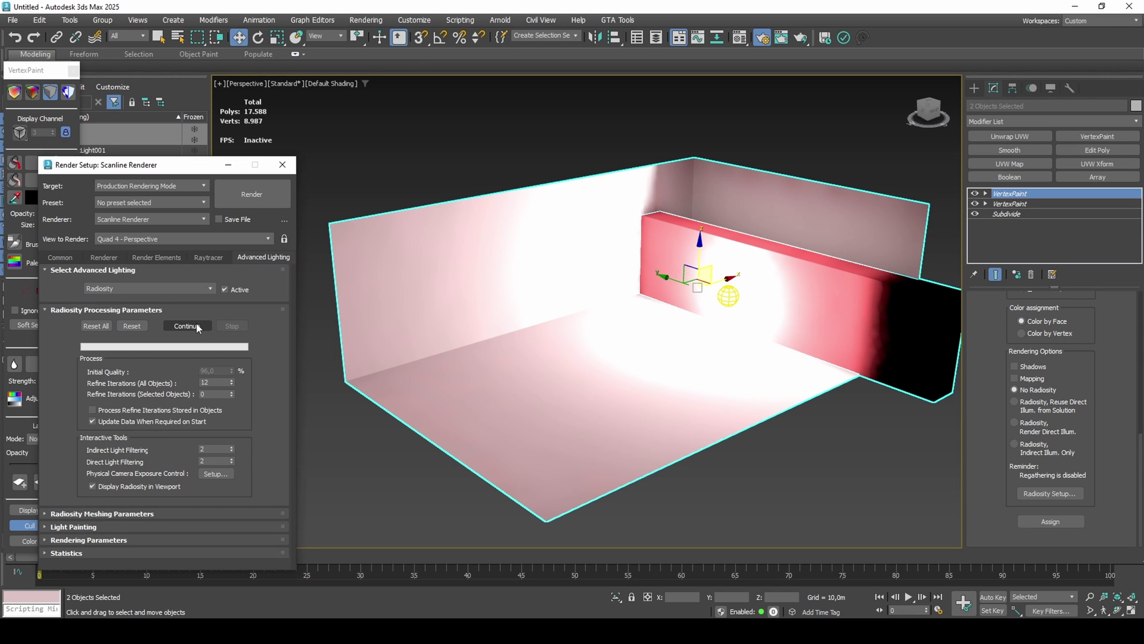
pyautogui.moveTo(618, 327)
pyautogui.keyDown('alt'); pyautogui.mouseDown(button='middle')
pyautogui.moveTo(472, 345)
pyautogui.moveTo(465, 324)
pyautogui.moveTo(637, 323)
pyautogui.mouseUp(button='middle'); pyautogui.keyUp('alt')
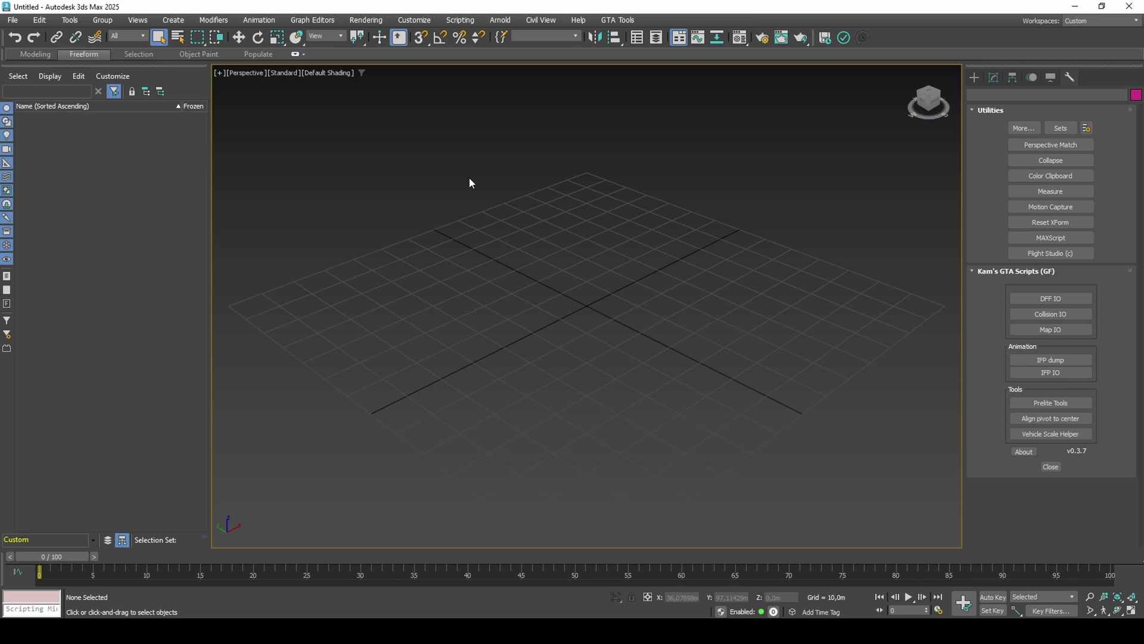
# Step: Start a MAP IO import of the San Andreas map files lae2_stream0.ipl through lae2_stream6.ipl
pyautogui.click(616, 21)
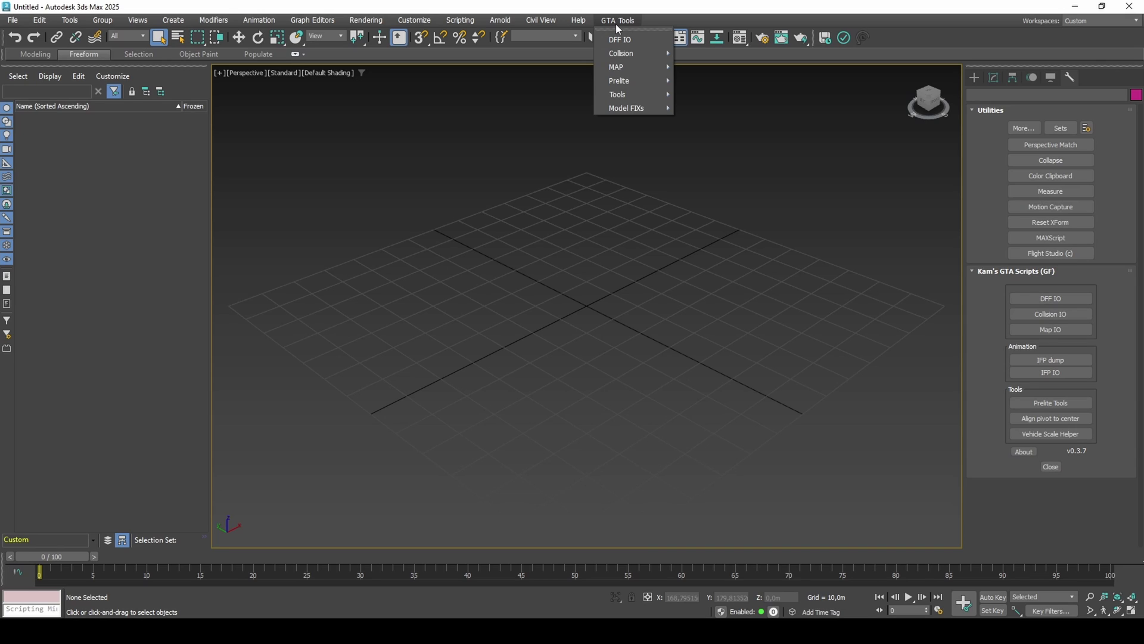
pyautogui.moveTo(635, 67)
pyautogui.click(689, 64)
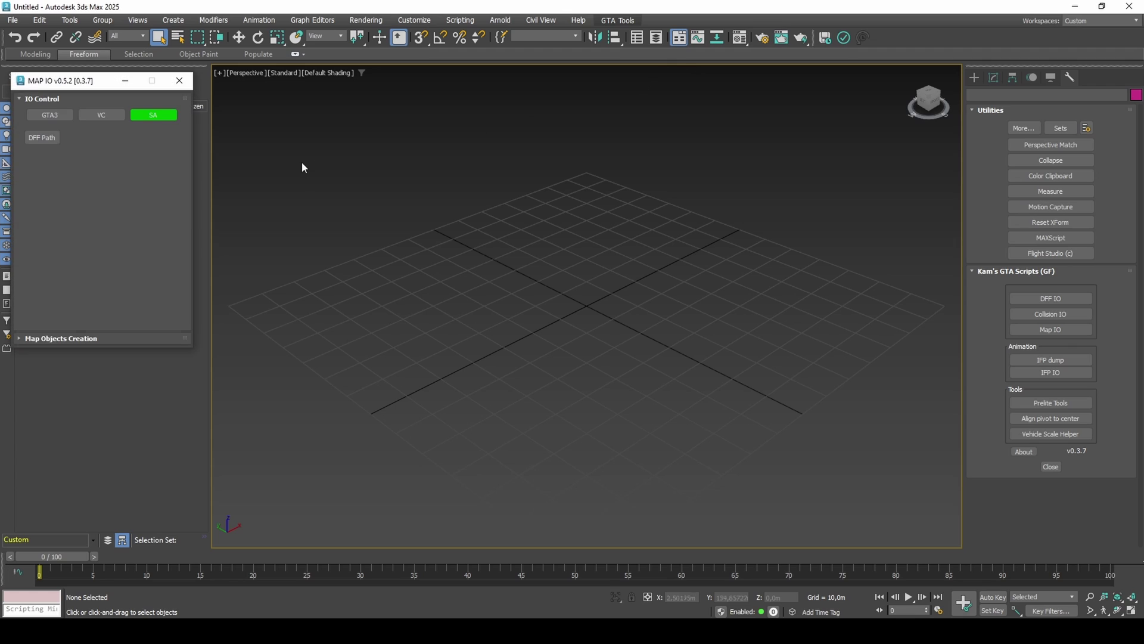
pyautogui.click(145, 199)
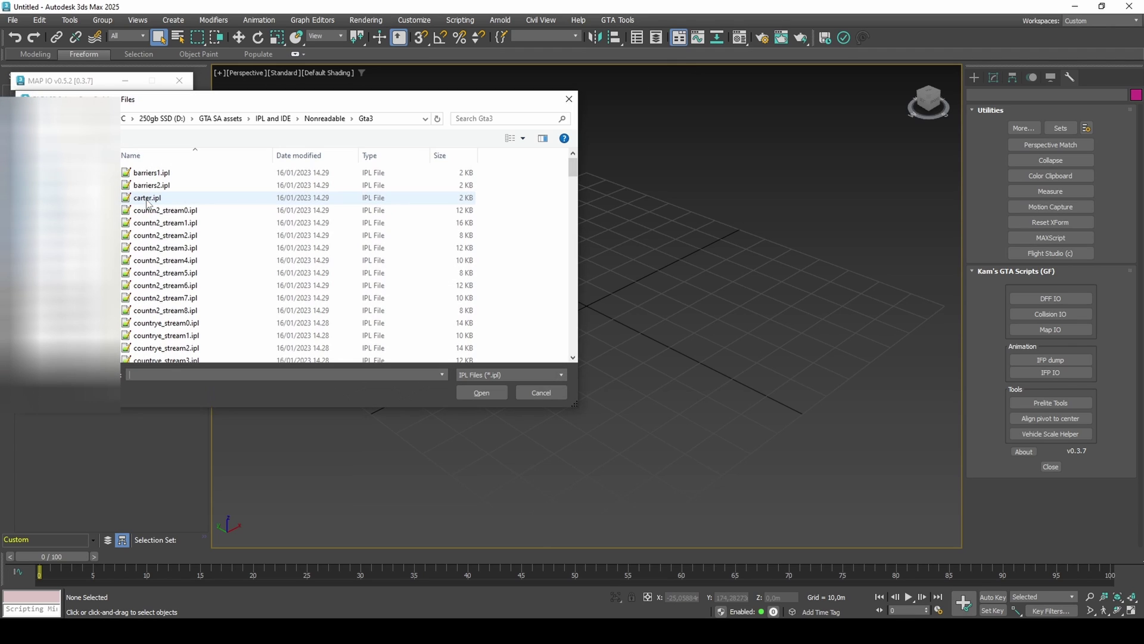
pyautogui.scroll(-8, 227, 232)
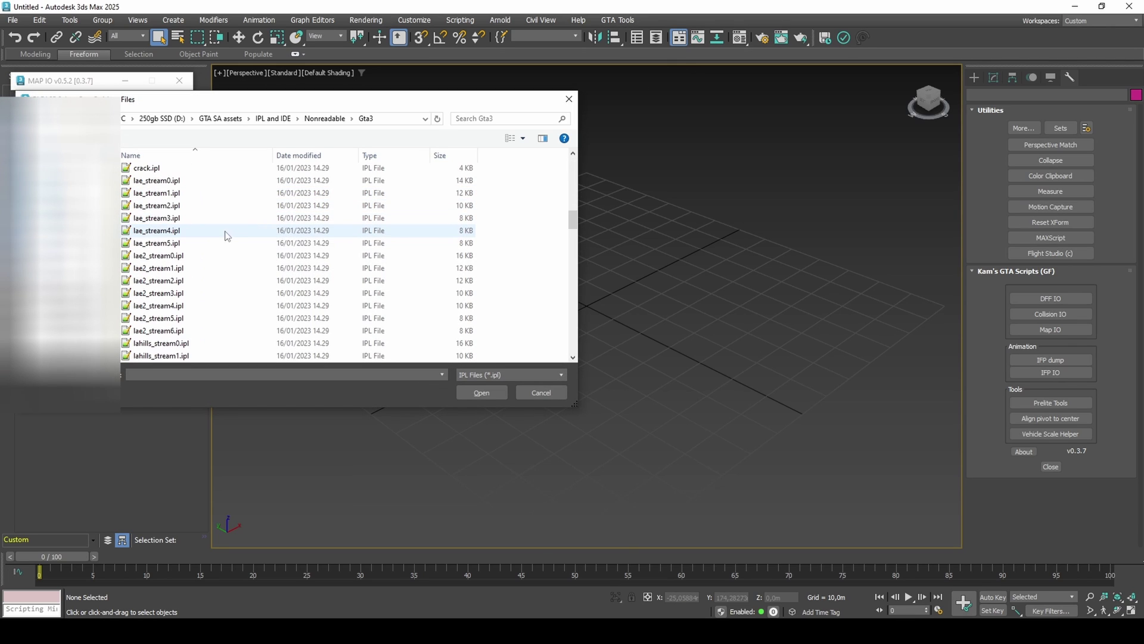
pyautogui.click(186, 256)
pyautogui.keyDown('shift'); pyautogui.click(179, 330); pyautogui.keyUp('shift')
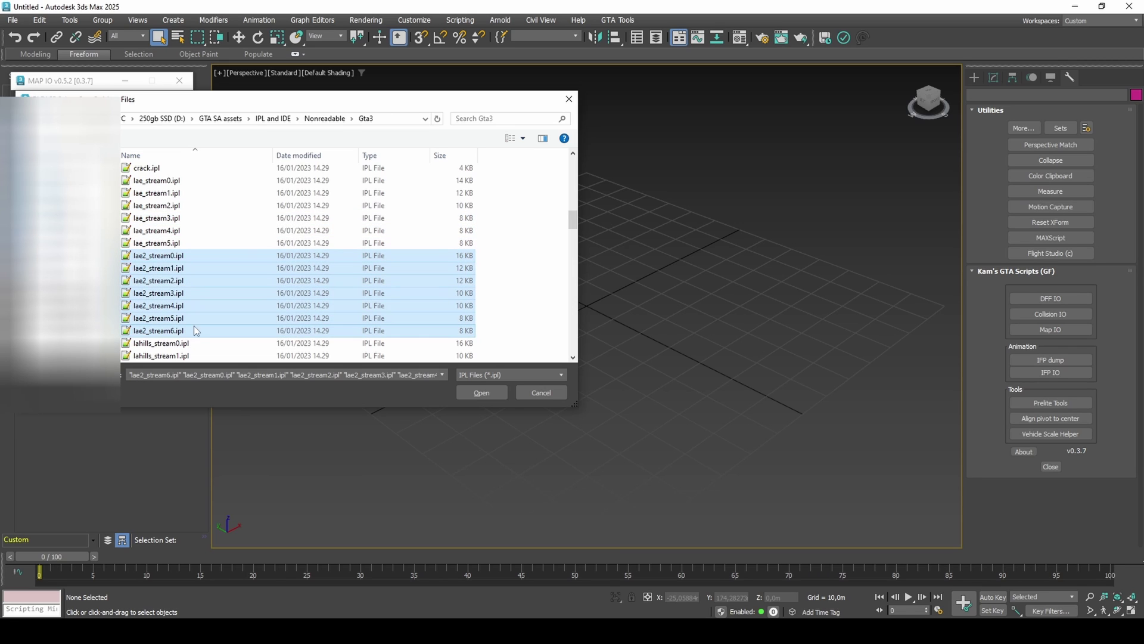
pyautogui.click(477, 391)
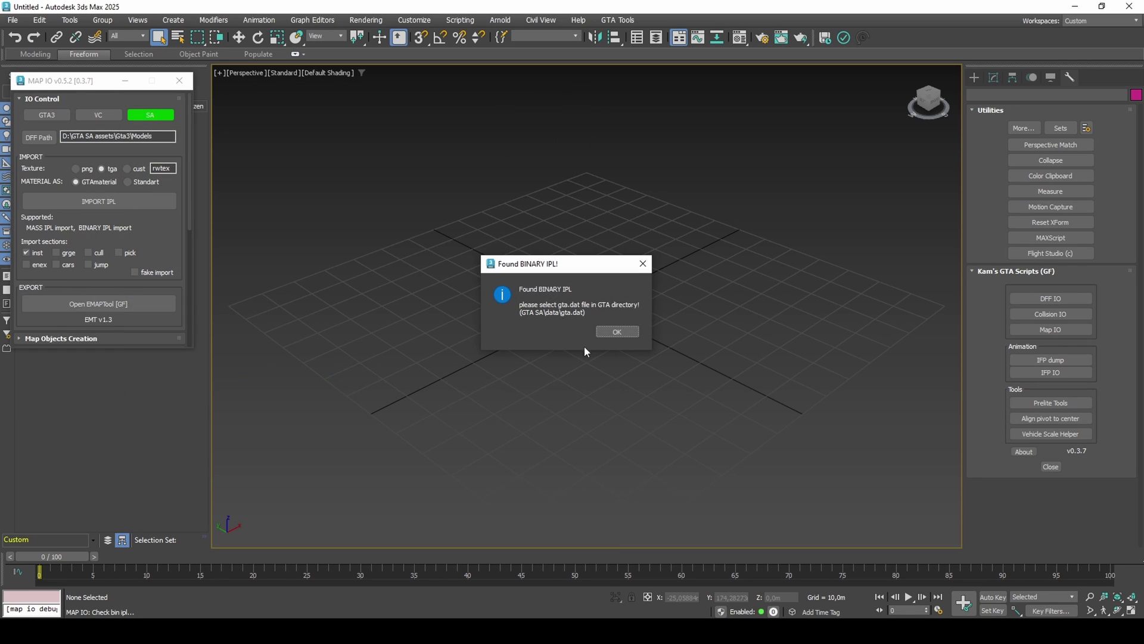
# Step: Supply gta.dat from the game's data folder for the binary IPL import, finish it, and close MAP IO
pyautogui.click(610, 334)
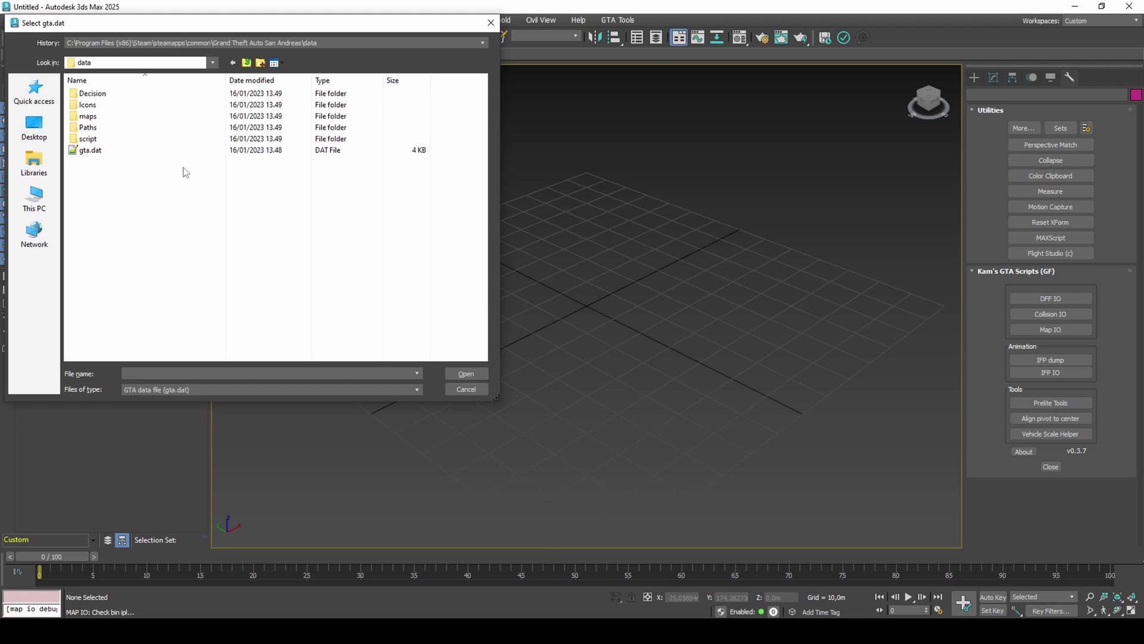
pyautogui.doubleClick(188, 151)
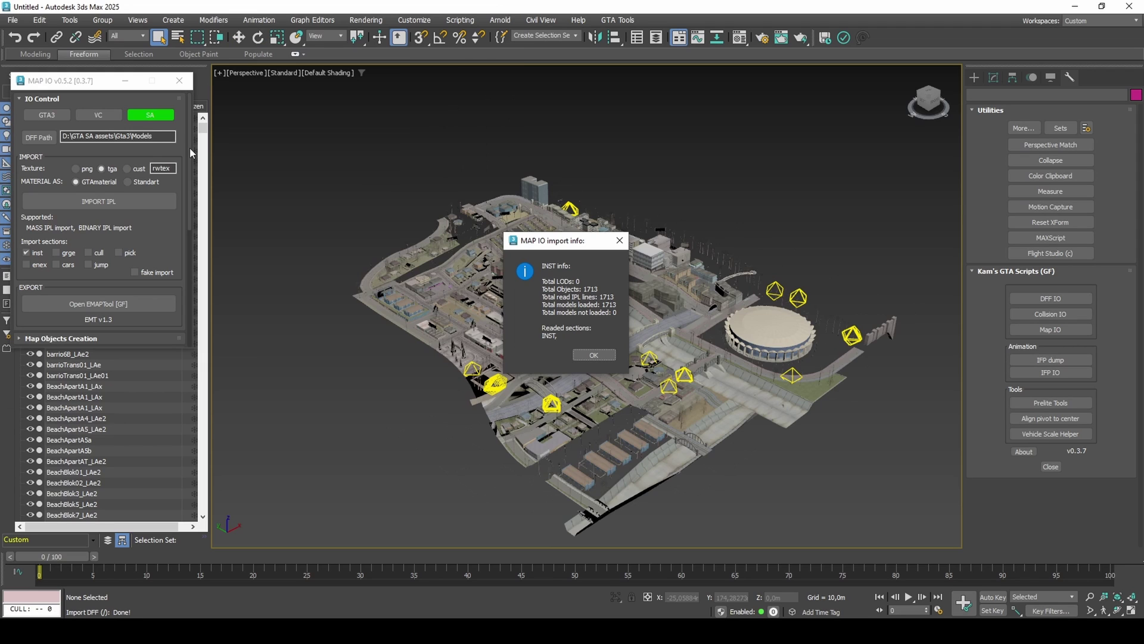
pyautogui.click(594, 355)
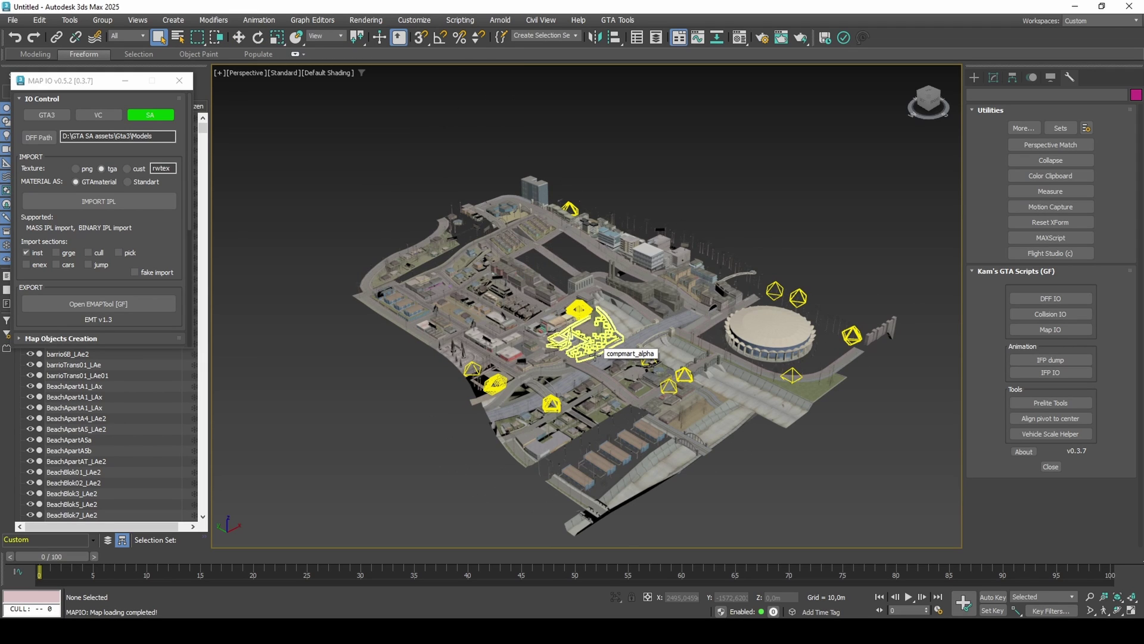
pyautogui.click(179, 81)
# Step: Replace the map's objects and their materials with all geometry from the file +The Hero's gta3.img DFF's.max
pyautogui.click(12, 22)
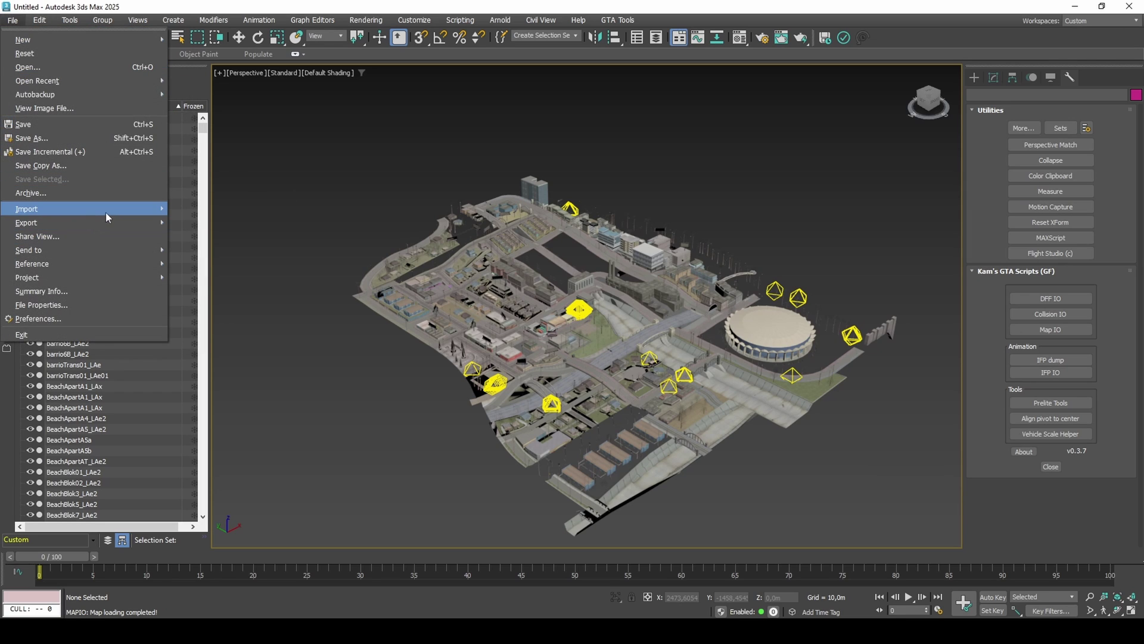
pyautogui.moveTo(163, 209)
pyautogui.click(205, 198)
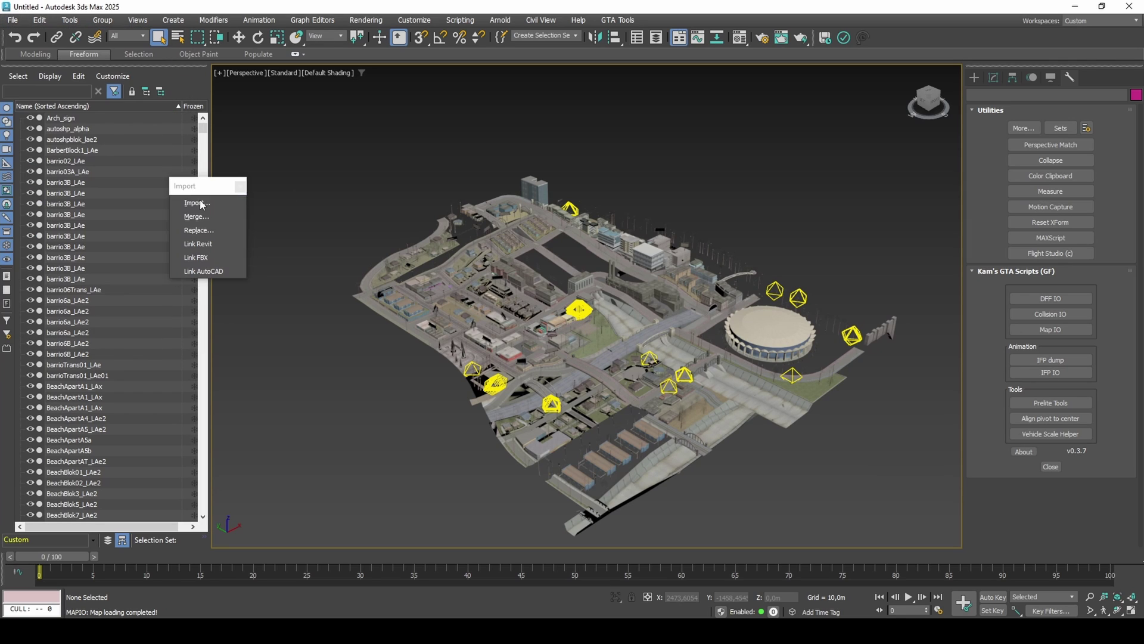
pyautogui.click(212, 232)
pyautogui.click(633, 269)
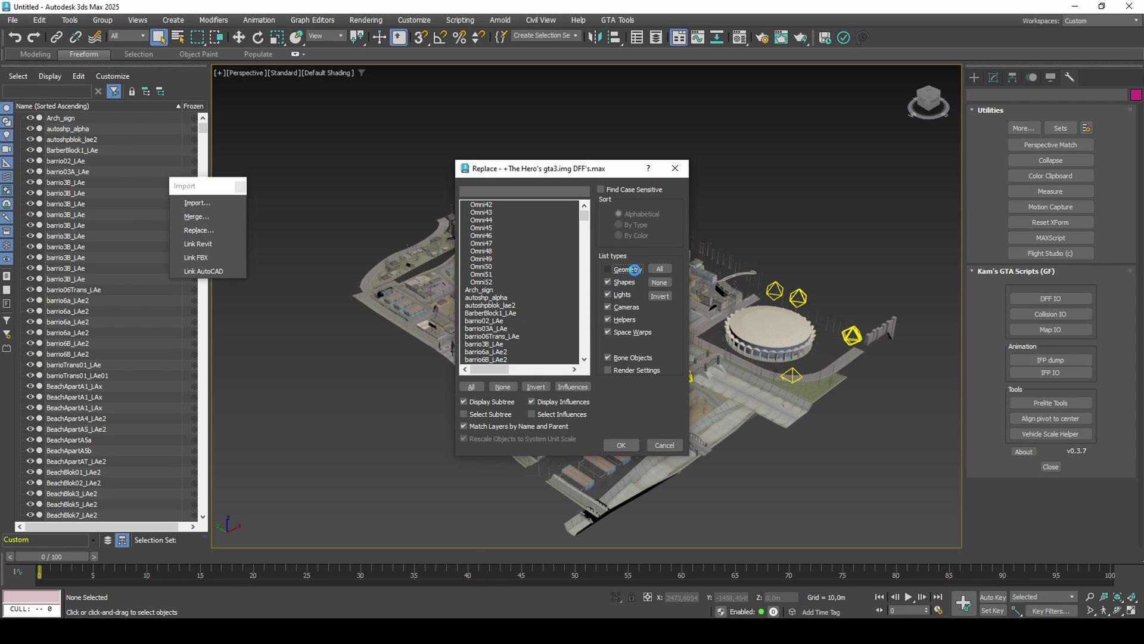
pyautogui.click(659, 297)
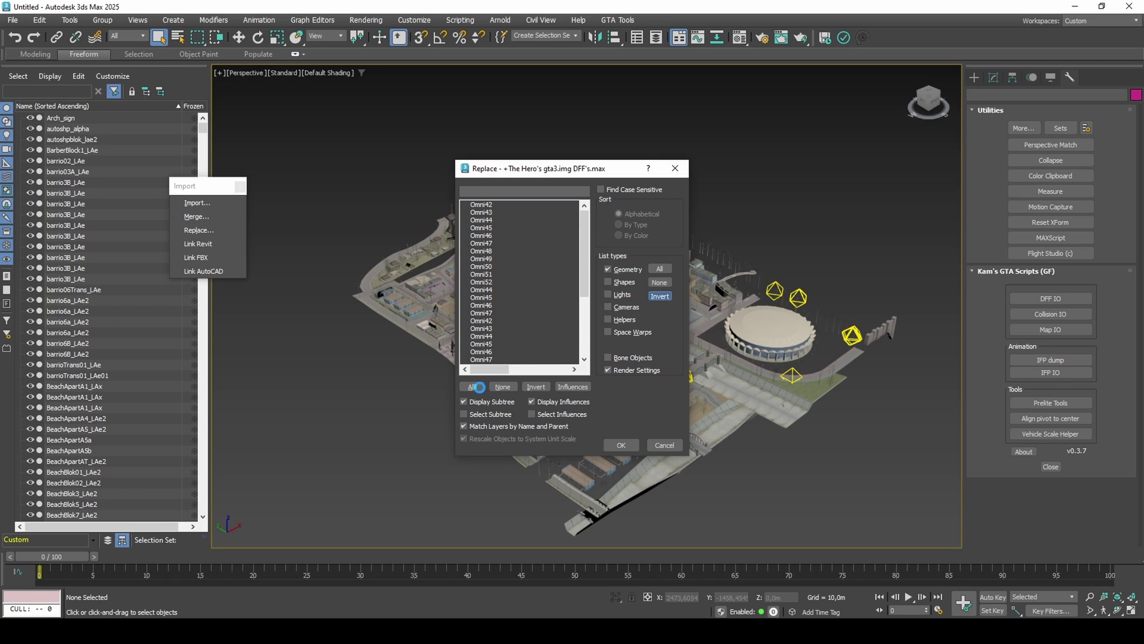
pyautogui.click(471, 386)
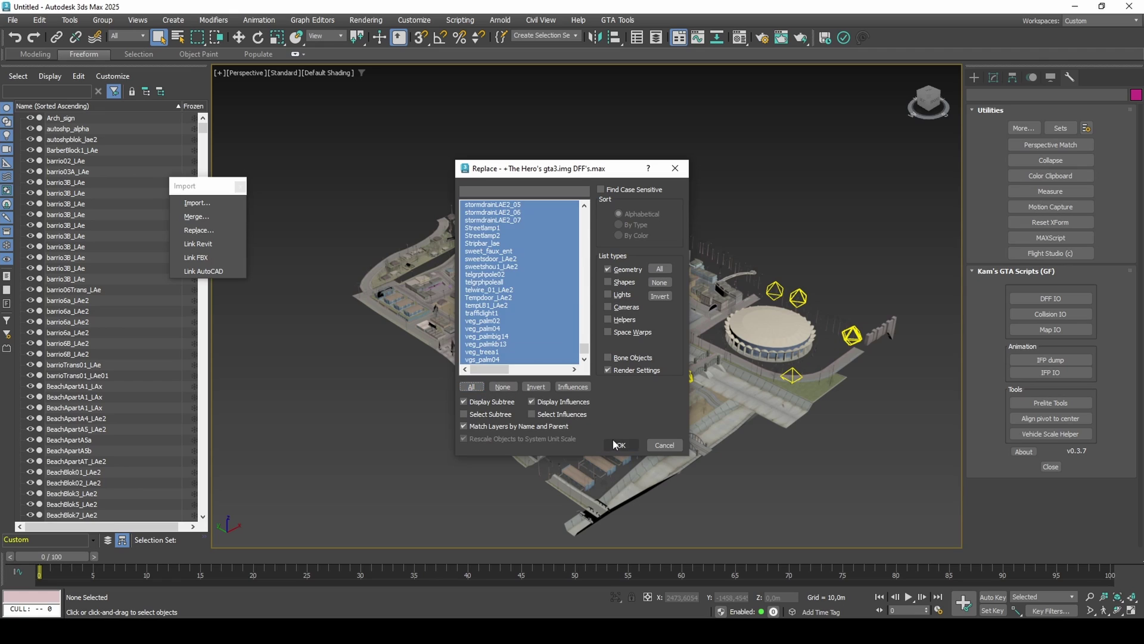
pyautogui.click(614, 441)
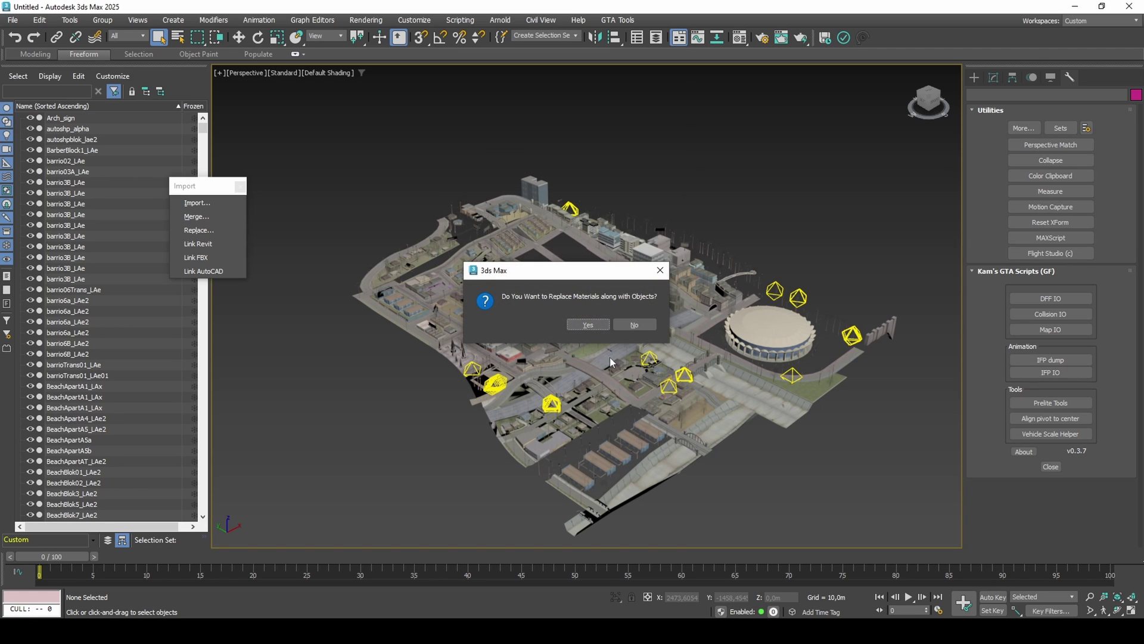
pyautogui.click(593, 327)
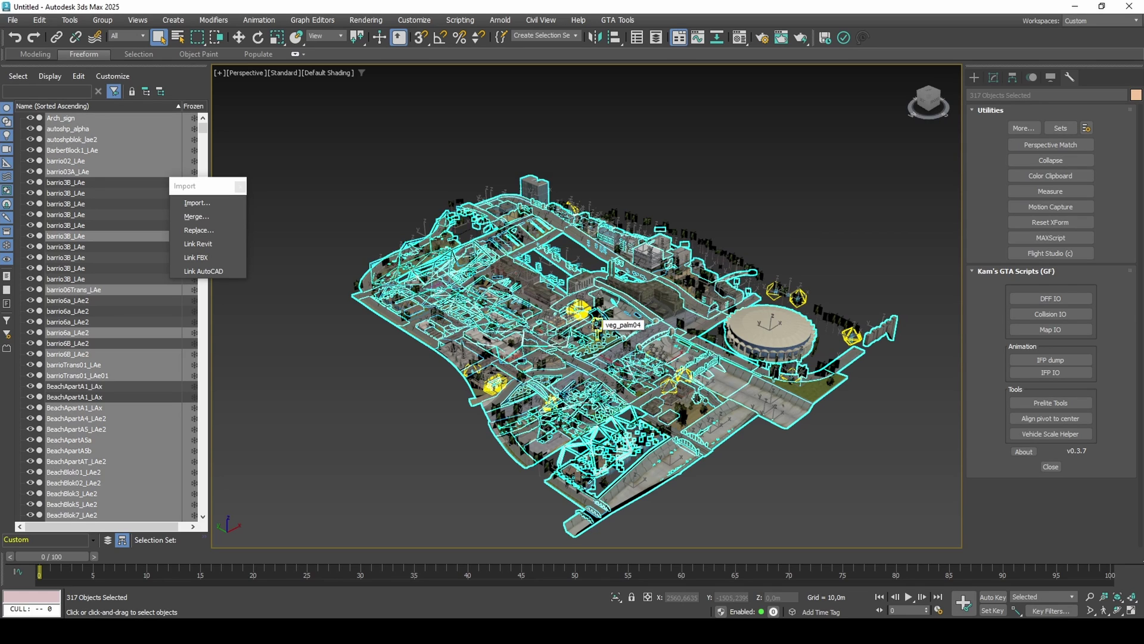
# Step: Delete all lights from the scene using the Lights selection filter, and set the filter back to All
pyautogui.click(128, 36)
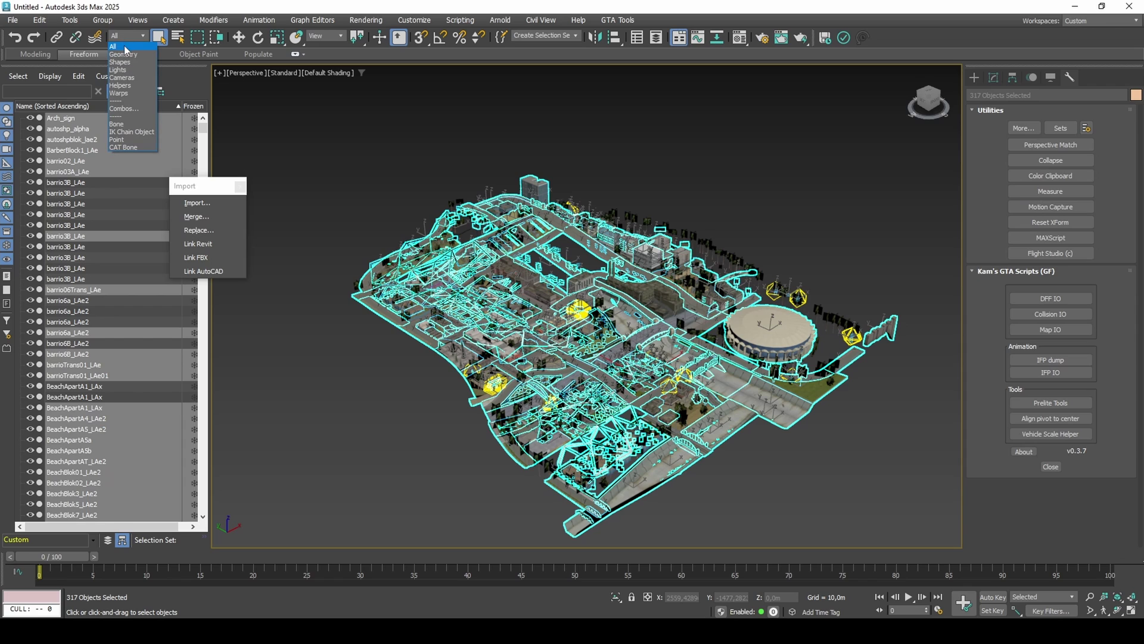
pyautogui.click(122, 55)
pyautogui.click(326, 139)
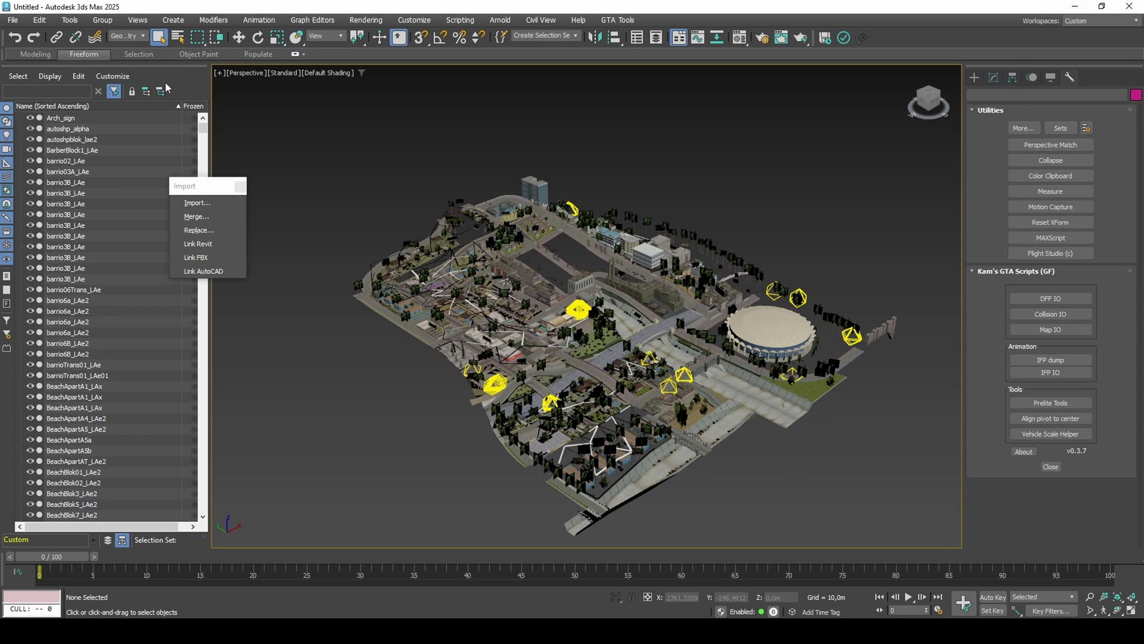
pyautogui.click(129, 37)
pyautogui.click(137, 70)
pyautogui.hotkey('ctrl', 'a')
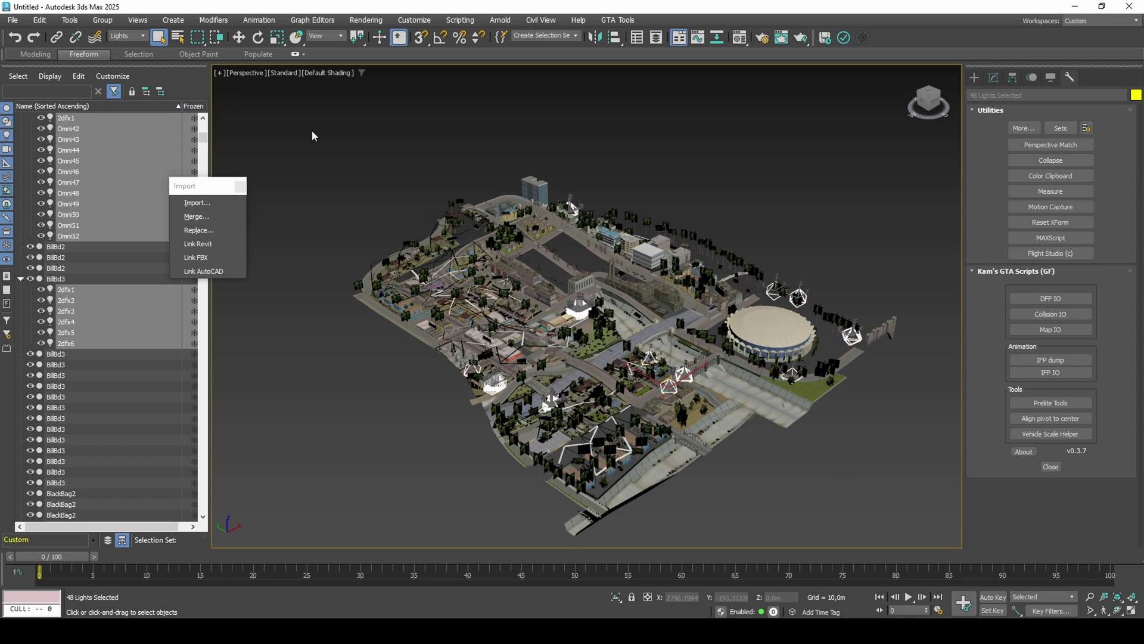
pyautogui.click(313, 136)
pyautogui.click(128, 36)
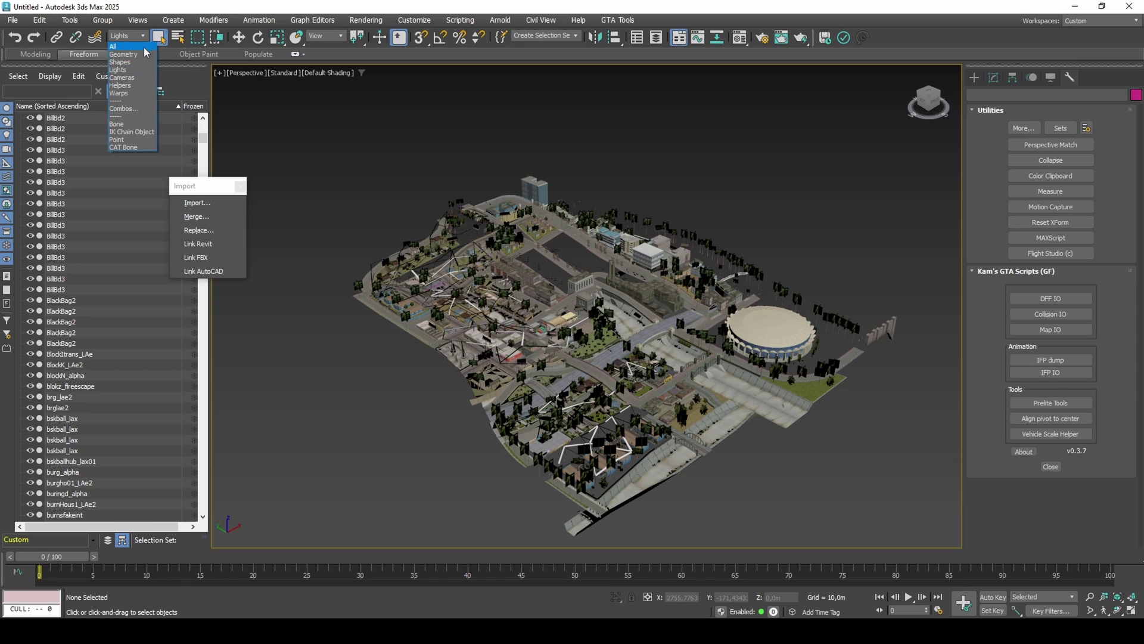
pyautogui.click(143, 48)
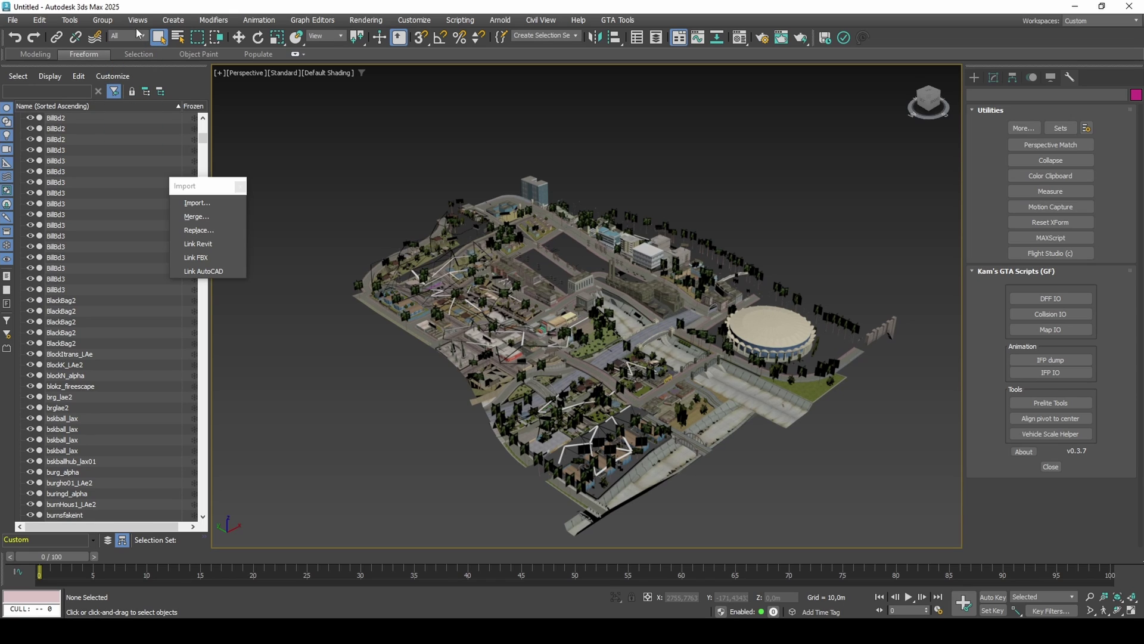
# Step: Show viewport materials as Shaded Materials without Maps and change the Perspective view's Lighting and Shadows option
pyautogui.click(138, 19)
pyautogui.moveTo(203, 232)
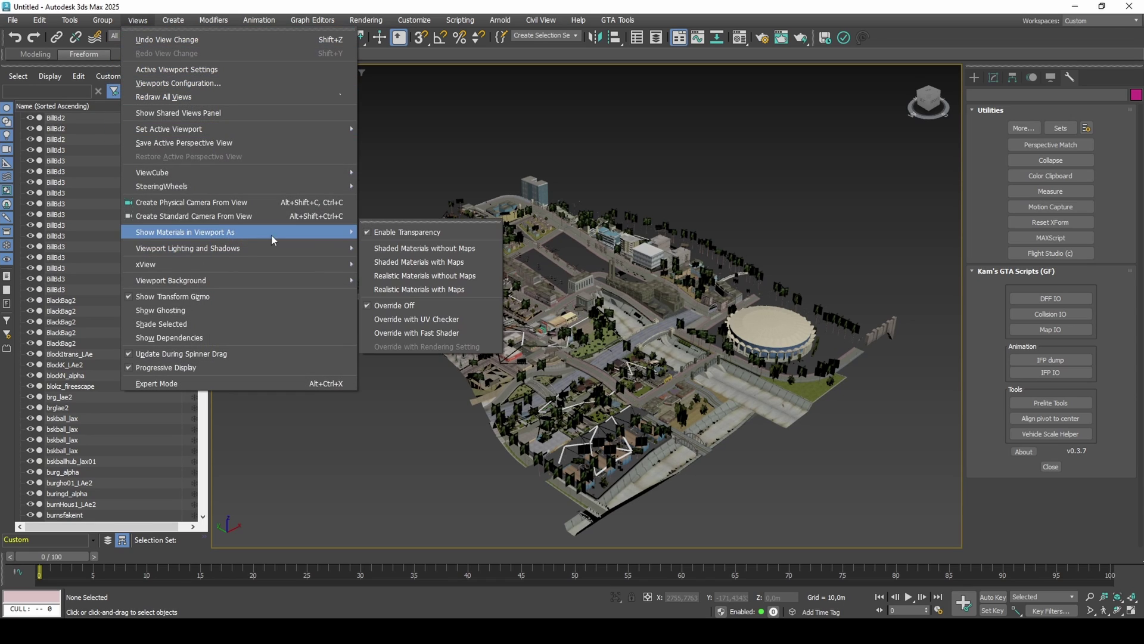
pyautogui.click(399, 222)
pyautogui.moveTo(398, 210); pyautogui.dragTo(237, 317)
pyautogui.click(256, 349)
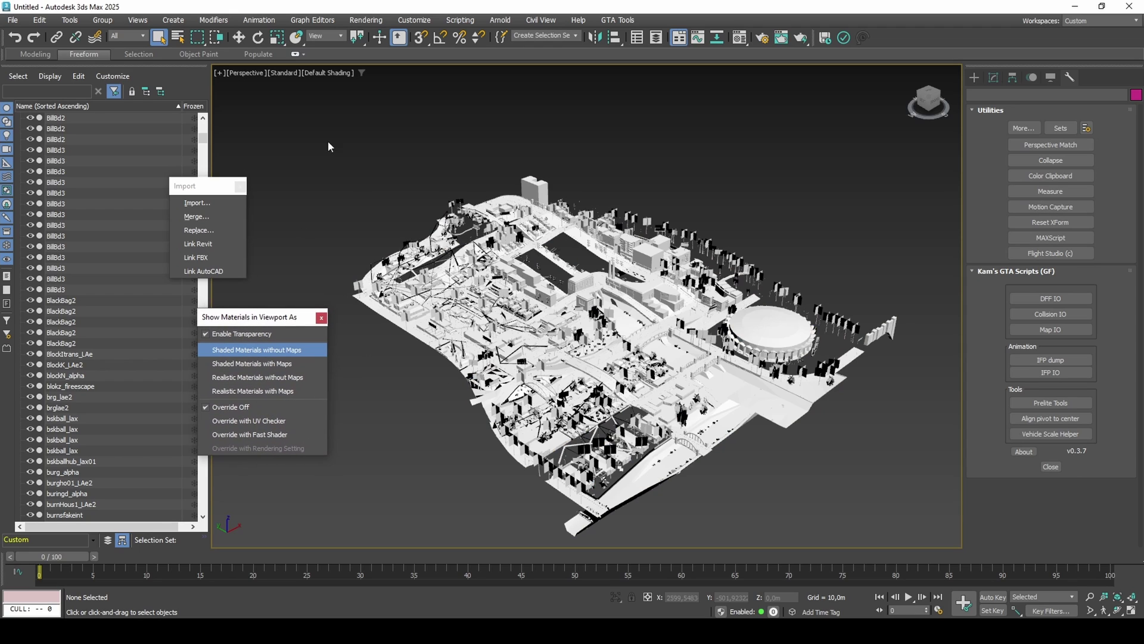
pyautogui.click(285, 72)
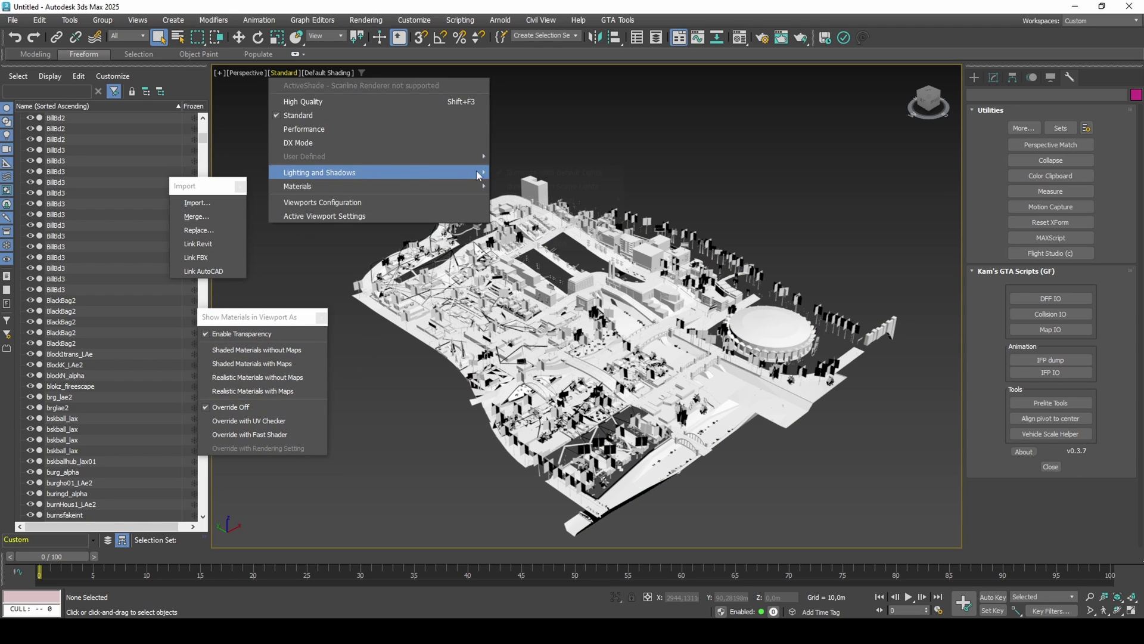
pyautogui.moveTo(477, 173)
pyautogui.click(531, 188)
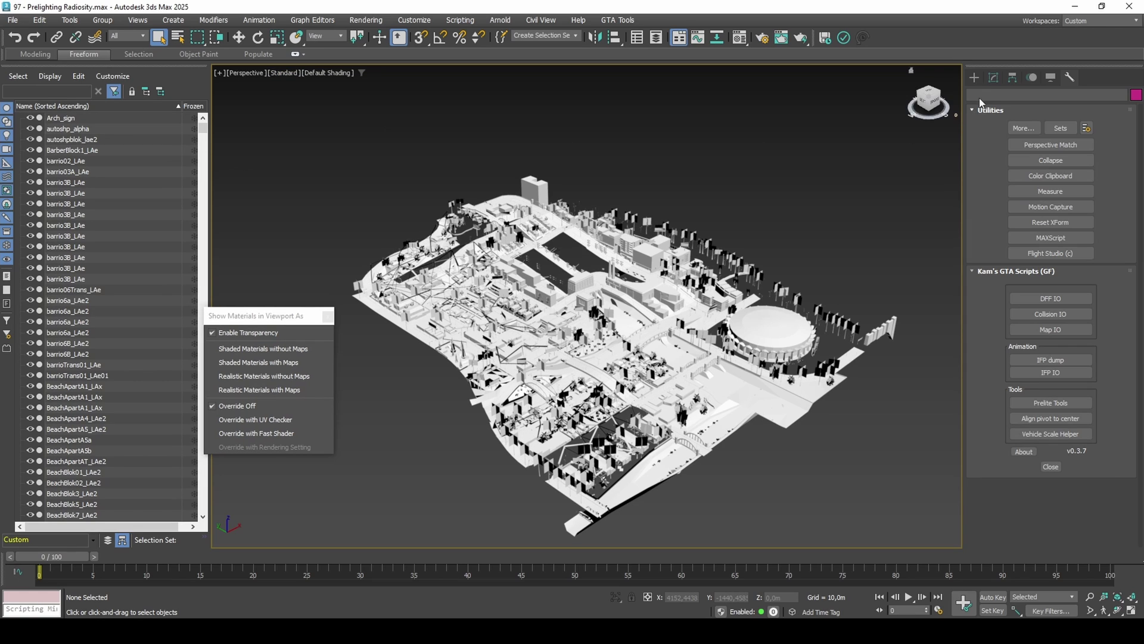
# Step: Create a Daylight system over the middle of the map, accepting the recommended Physical Camera Exposure Control with EV = 15
pyautogui.click(975, 77)
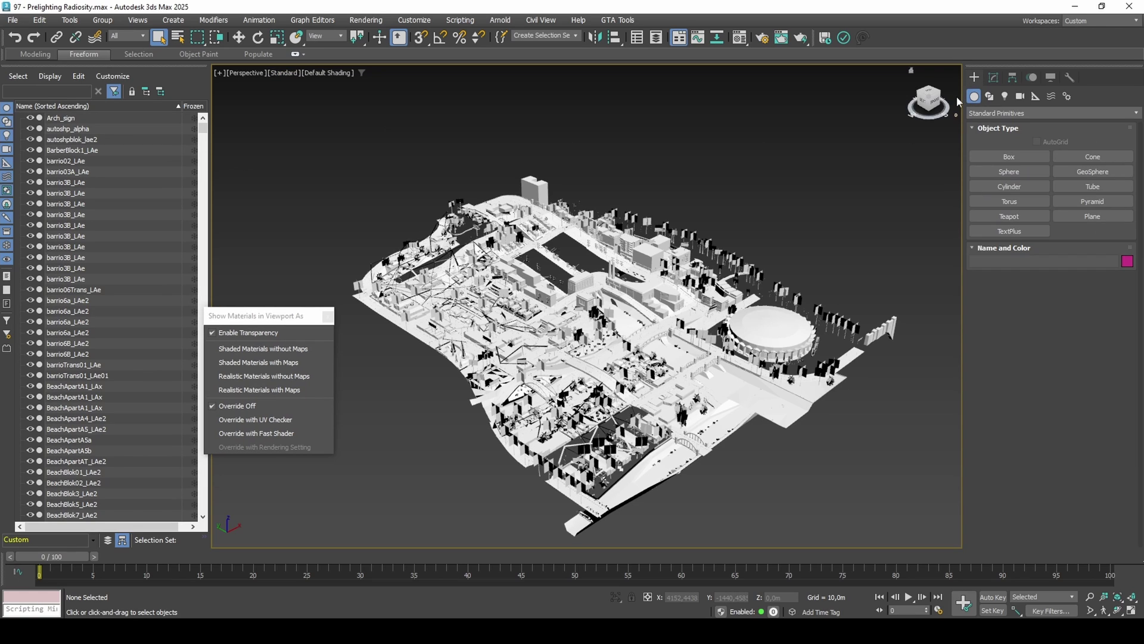
pyautogui.click(1067, 97)
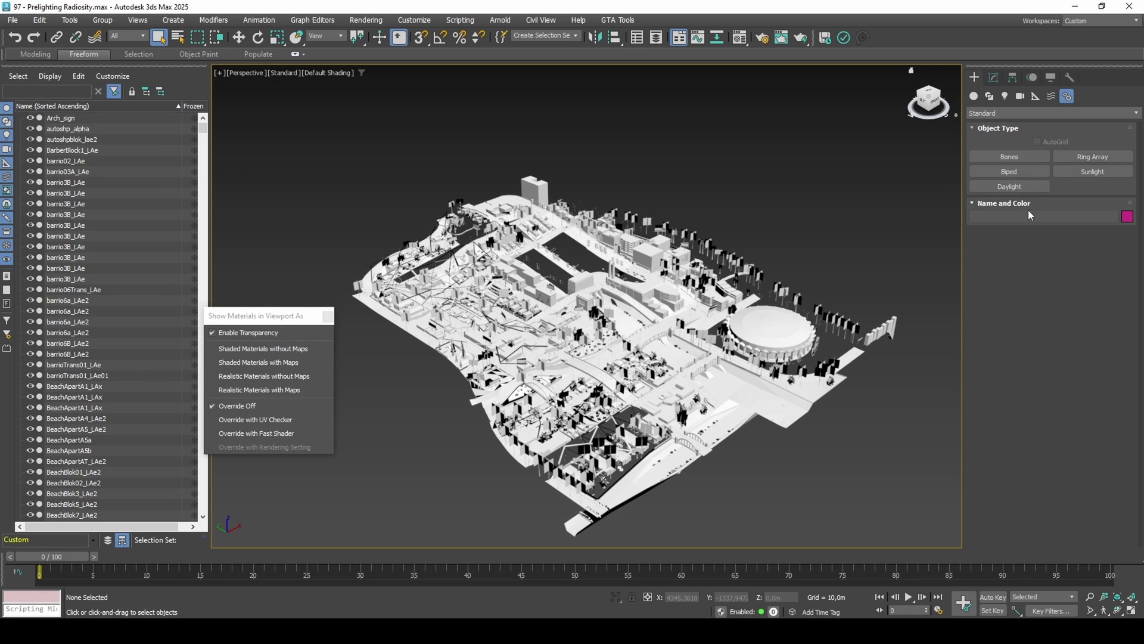
pyautogui.click(1030, 188)
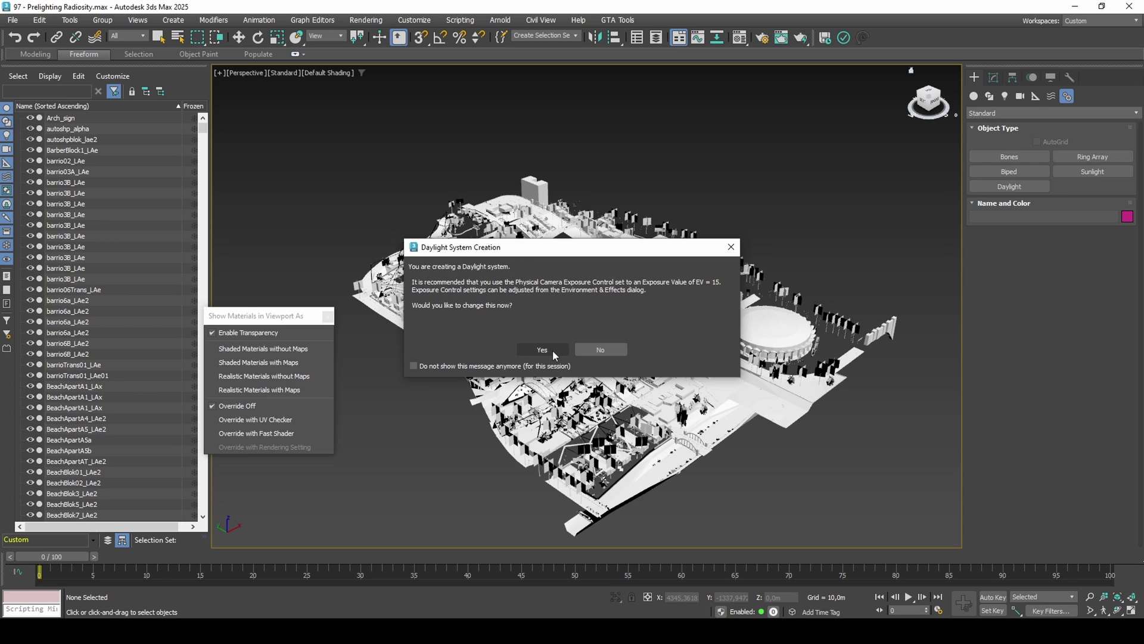
pyautogui.click(553, 351)
pyautogui.moveTo(645, 322); pyautogui.dragTo(637, 331)
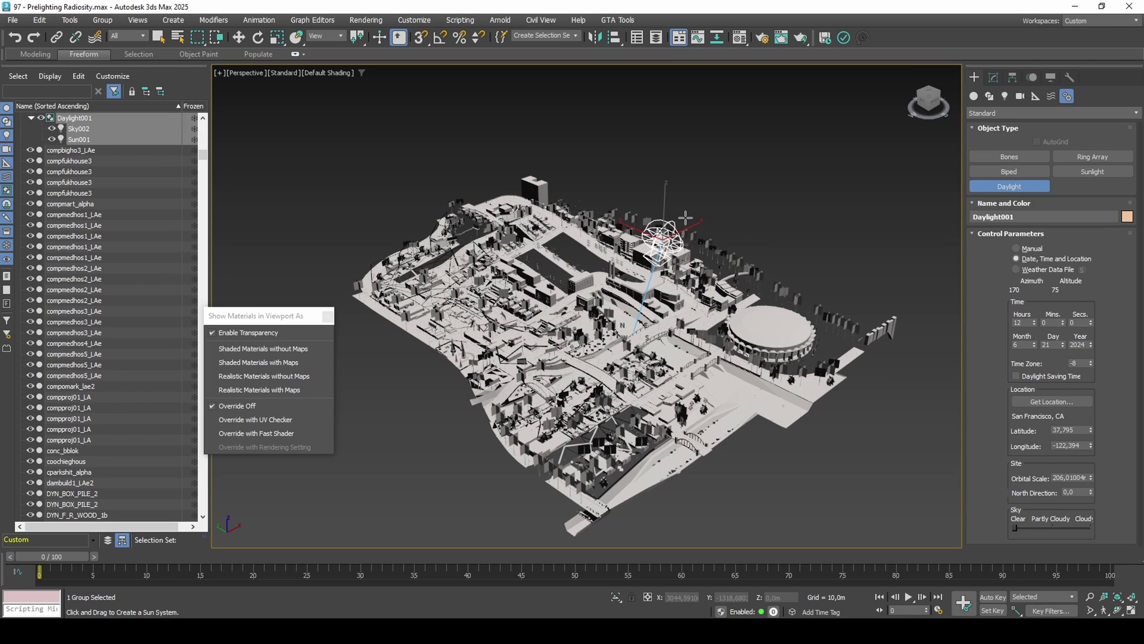
pyautogui.rightClick(685, 217)
# Step: Set the daylight system's sunlight to IES Sun and its skylight to IES Sky
pyautogui.click(994, 78)
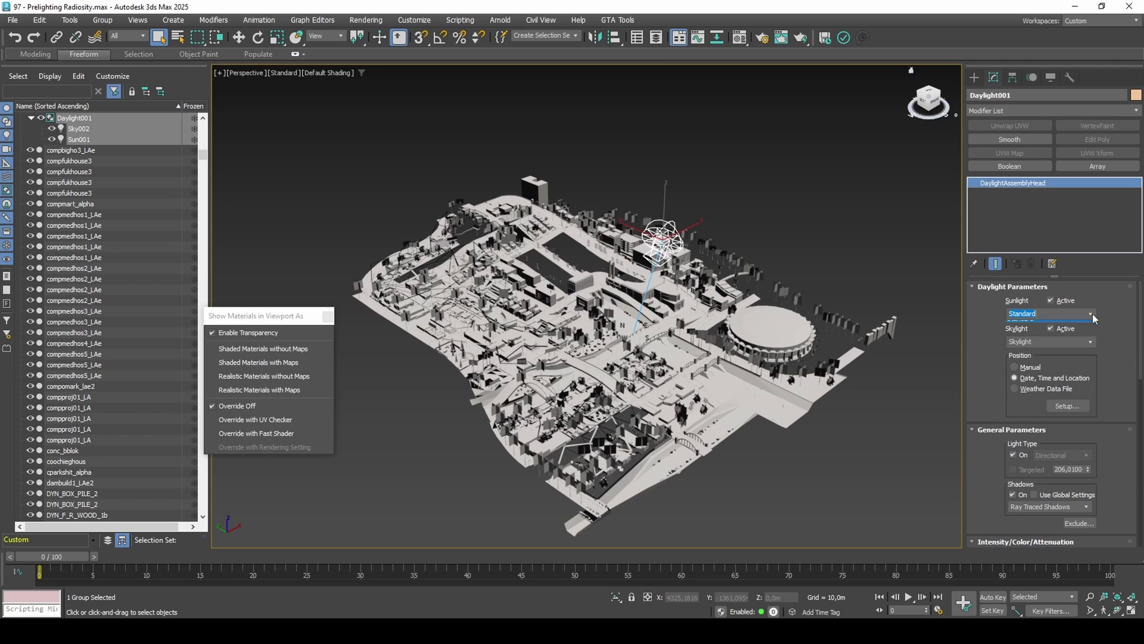
pyautogui.click(1092, 314)
pyautogui.click(1077, 331)
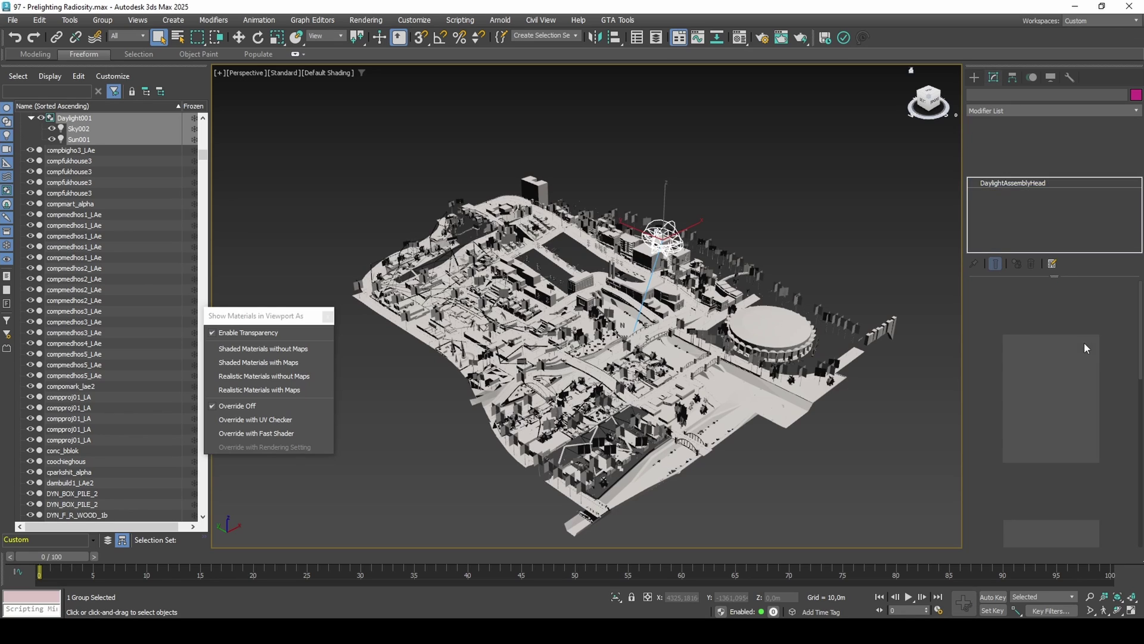
pyautogui.click(1091, 342)
pyautogui.click(1075, 361)
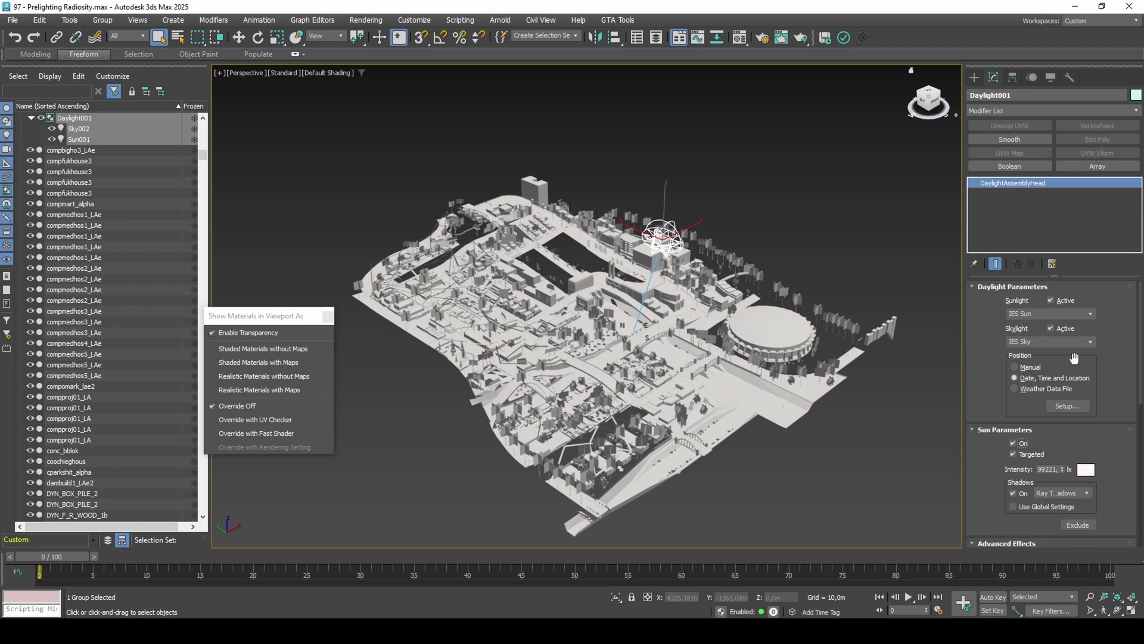
pyautogui.scroll(-5, 1109, 359)
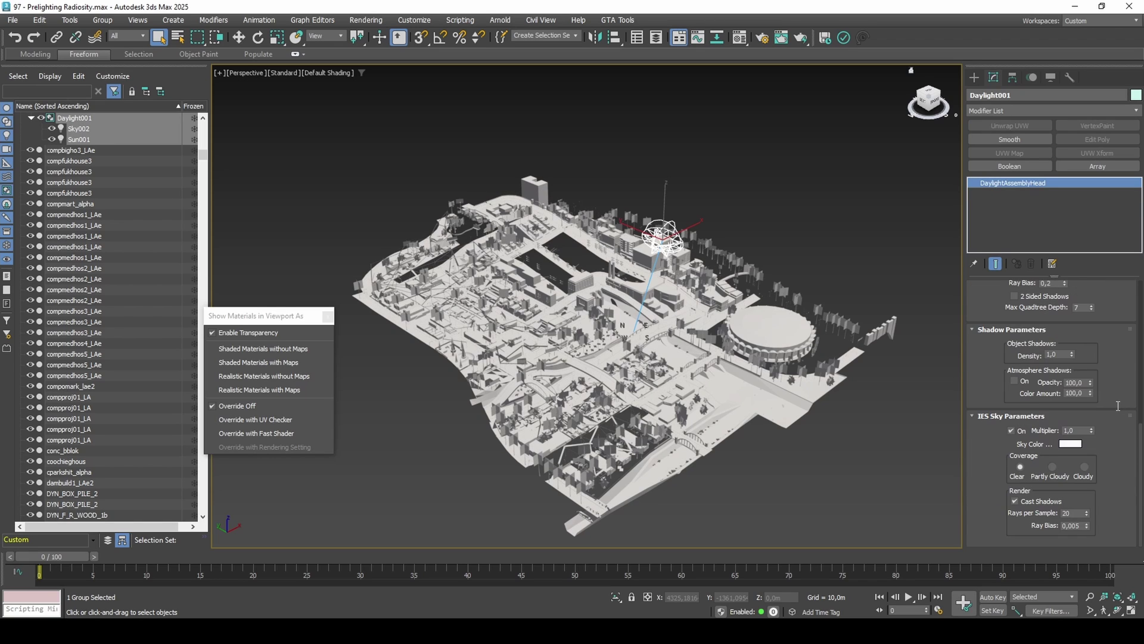
pyautogui.click(1063, 498)
pyautogui.scroll(5, 1108, 468)
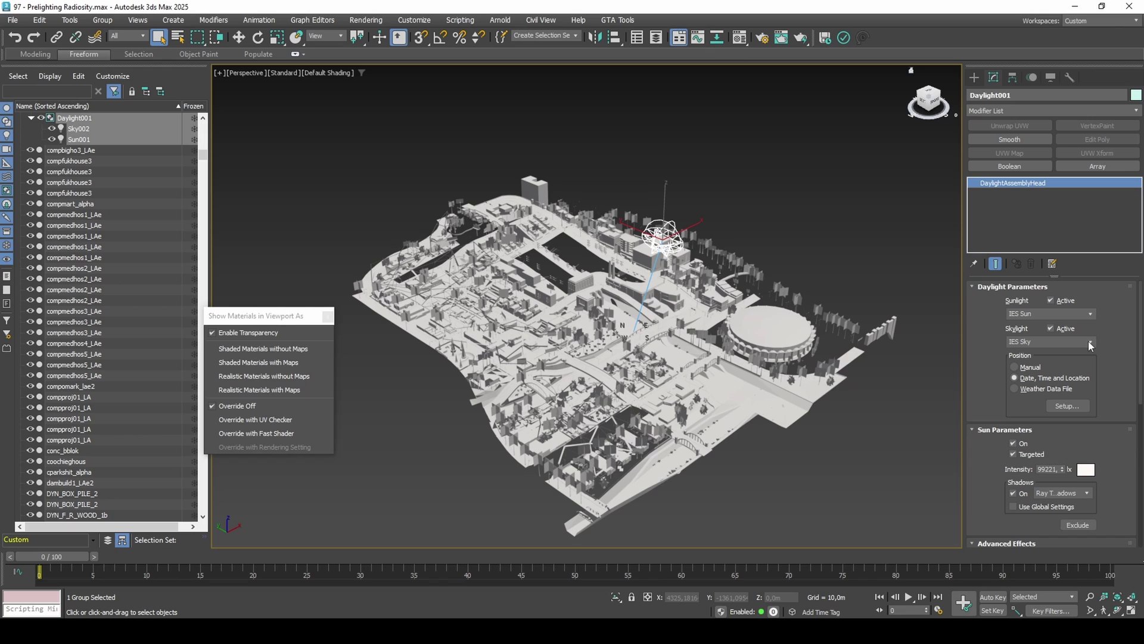
# Step: Set the Physical Camera Exposure Control's global exposure value to 16 EV and its midtones to 3
pyautogui.press('8')
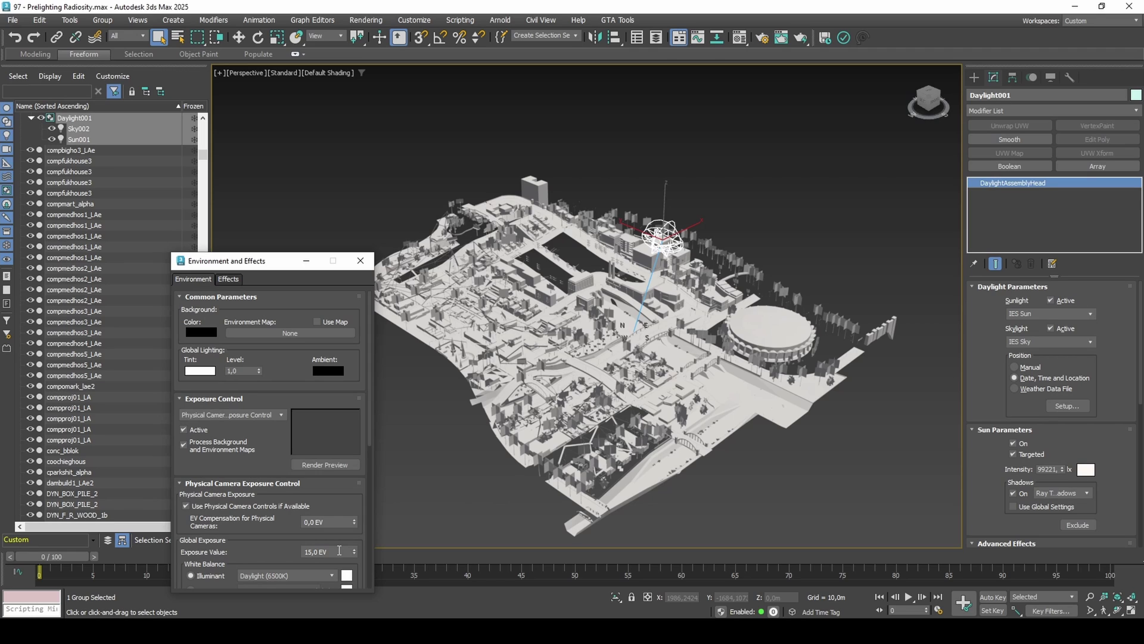
pyautogui.moveTo(338, 550); pyautogui.dragTo(286, 550)
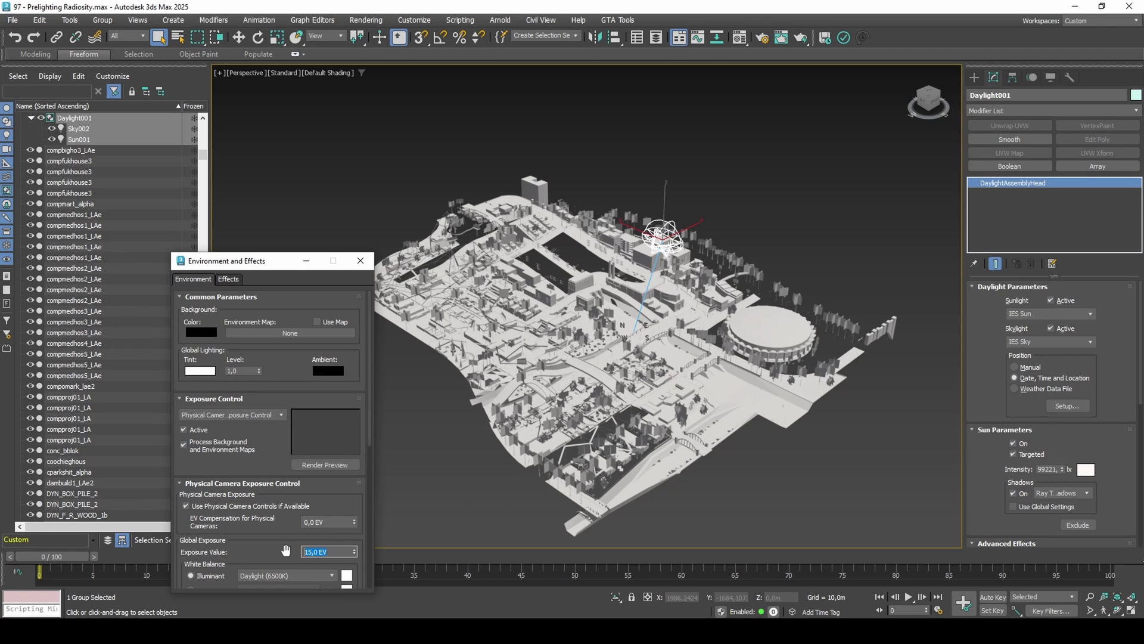
pyautogui.write('16')
pyautogui.press('Return')
pyautogui.scroll(-5, 285, 550)
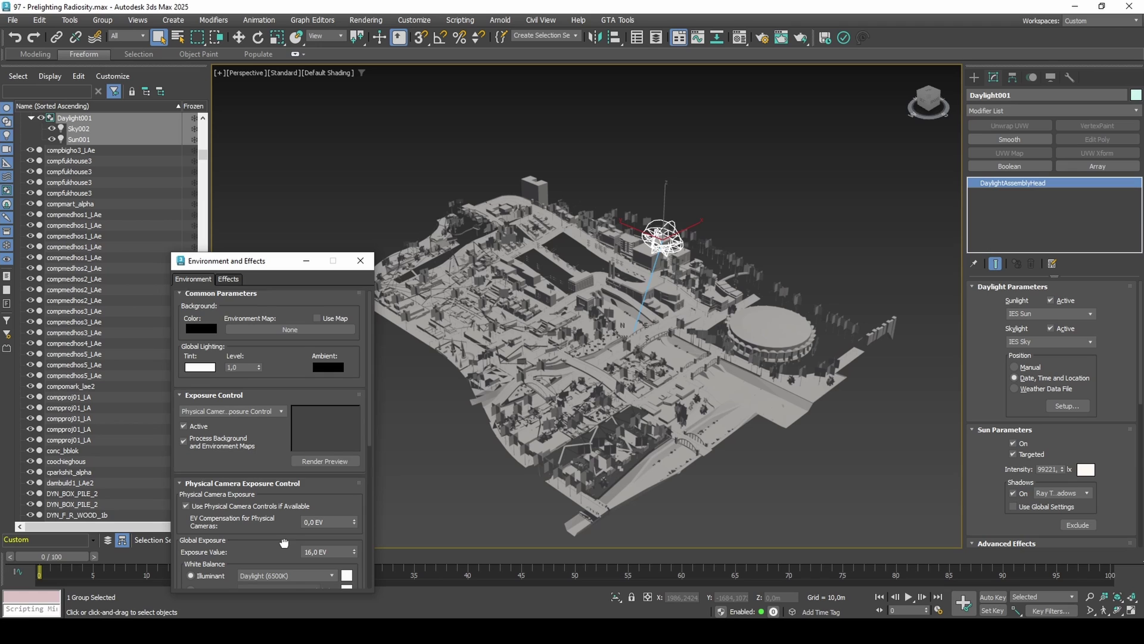
pyautogui.doubleClick(264, 484)
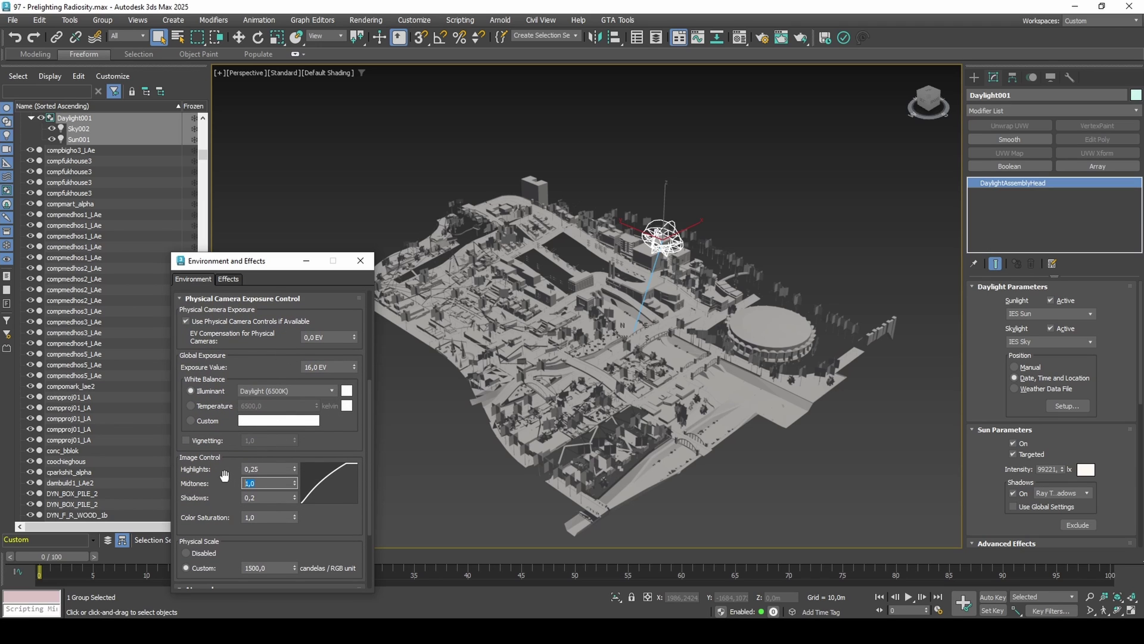
pyautogui.write('3')
pyautogui.press('Return')
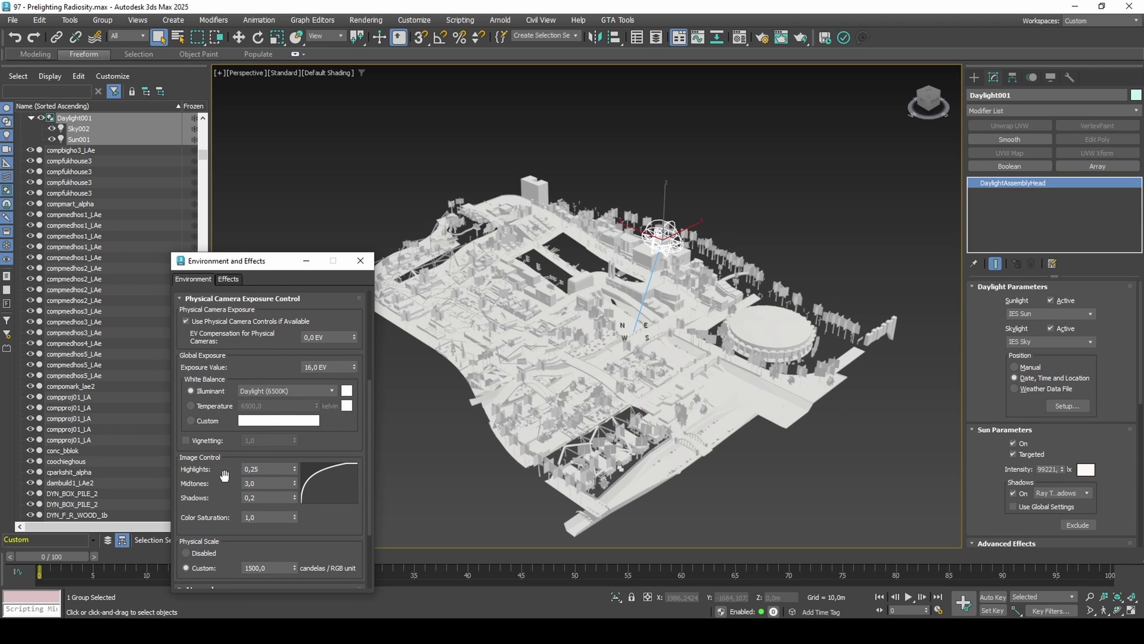
# Step: Select the objects in the central part of the map with a lasso selection region
pyautogui.keyDown('alt'); pyautogui.moveTo(537, 340); pyautogui.dragTo(660, 399, button='middle'); pyautogui.keyUp('alt')
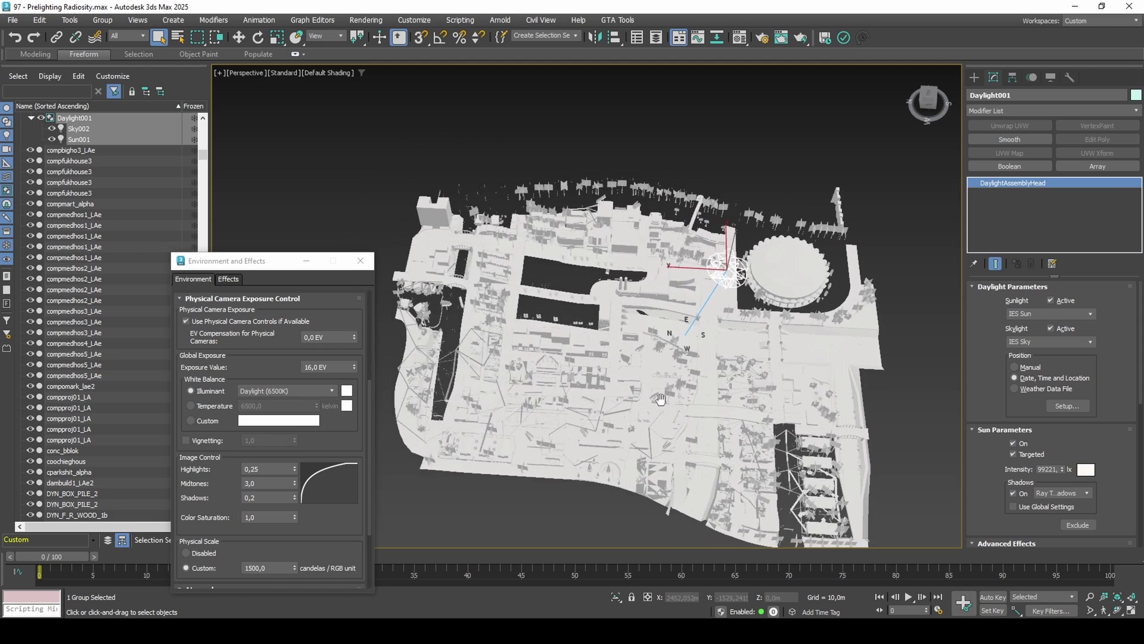
pyautogui.scroll(3, 660, 400)
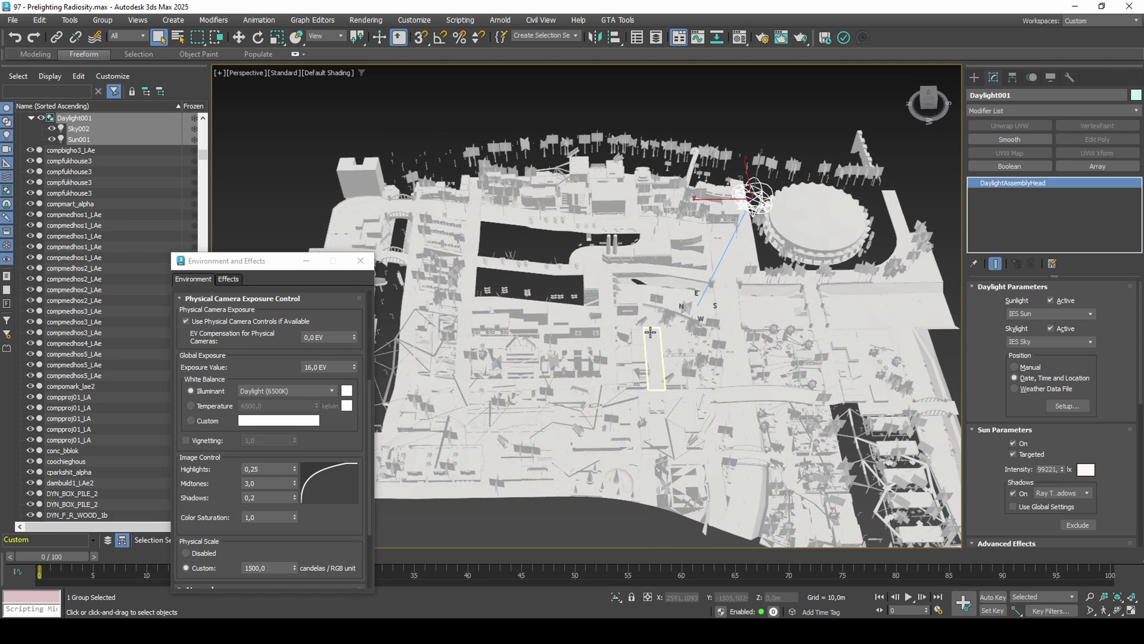
pyautogui.press('q')
pyautogui.press('q')
pyautogui.press('q')
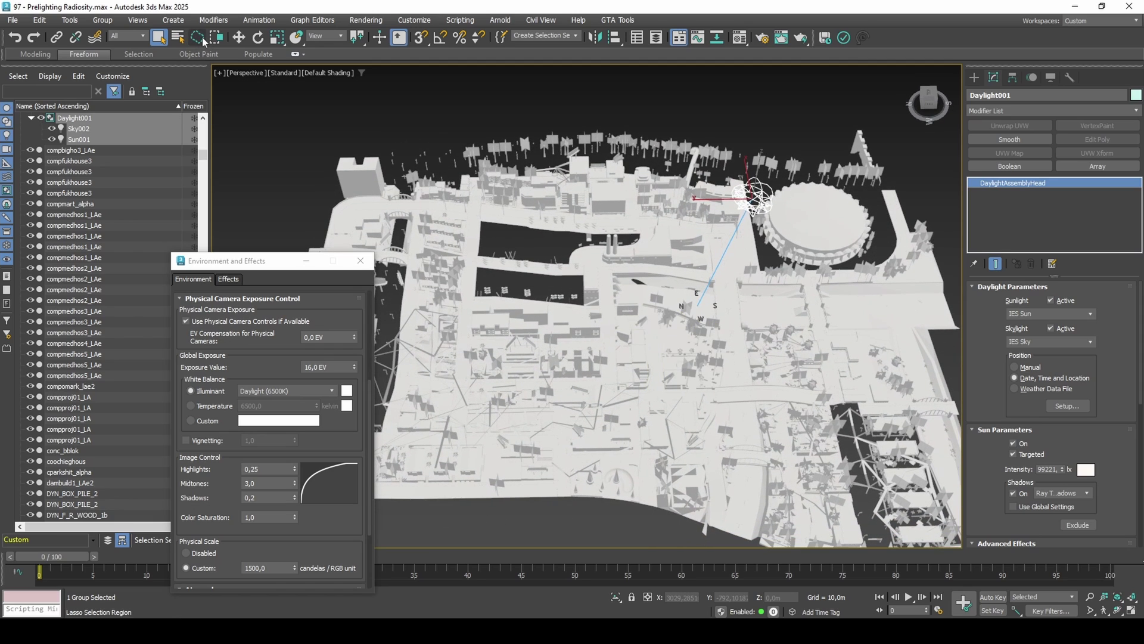
pyautogui.moveTo(202, 37); pyautogui.dragTo(201, 112)
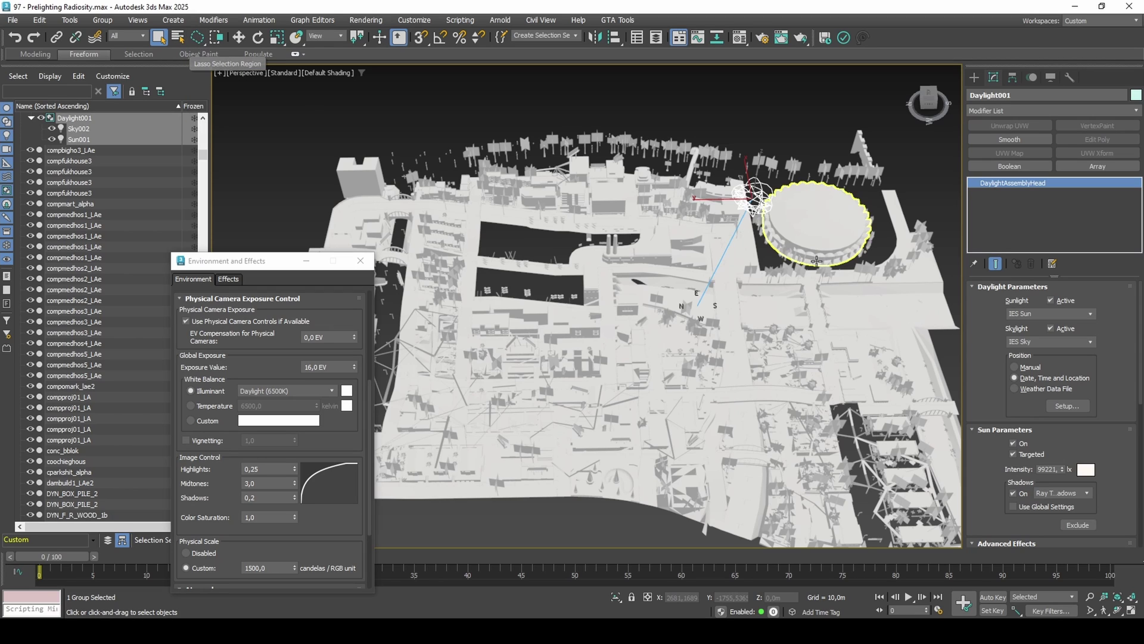
pyautogui.click(864, 293)
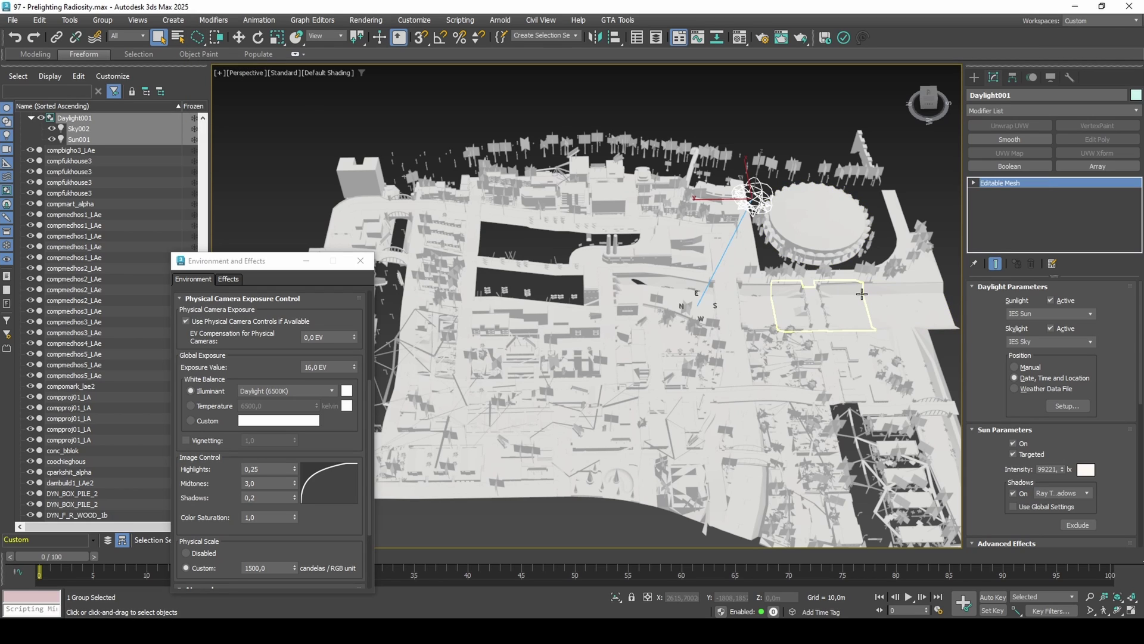
pyautogui.moveTo(693, 238)
pyautogui.mouseDown()
pyautogui.moveTo(605, 233)
pyautogui.moveTo(519, 259)
pyautogui.moveTo(459, 334)
pyautogui.moveTo(452, 376)
pyautogui.moveTo(471, 413)
pyautogui.moveTo(670, 426)
pyautogui.moveTo(834, 376)
pyautogui.mouseUp()
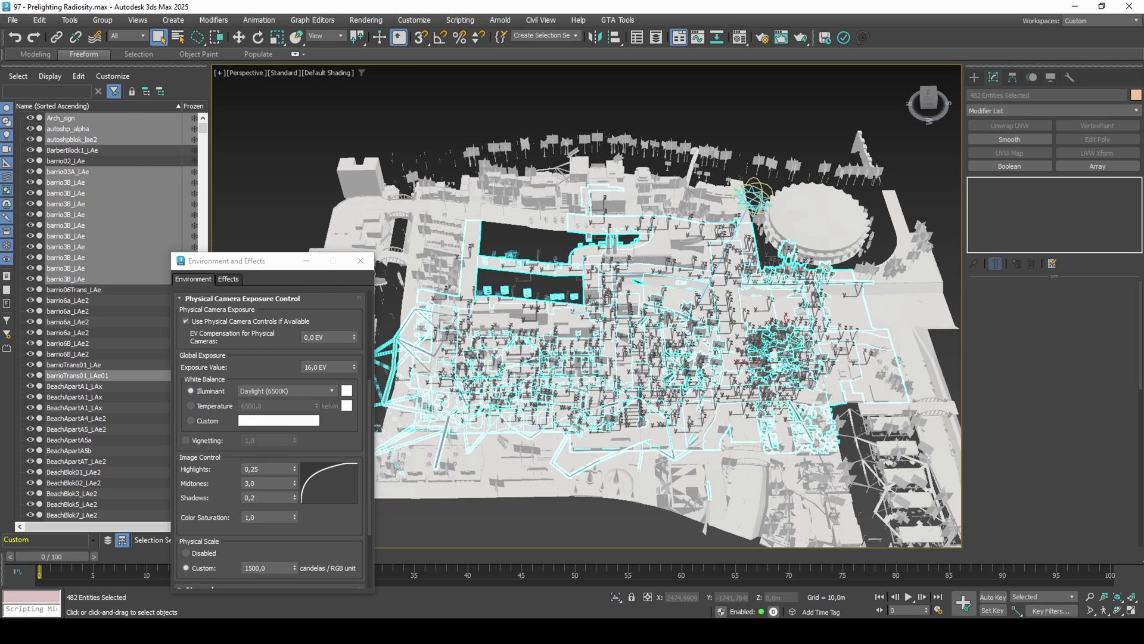
# Step: Invert the selection, exclude the daylight's sky and sun from it, delete the remaining outer map objects, and close the environment settings
pyautogui.hotkey('ctrl', 'i')
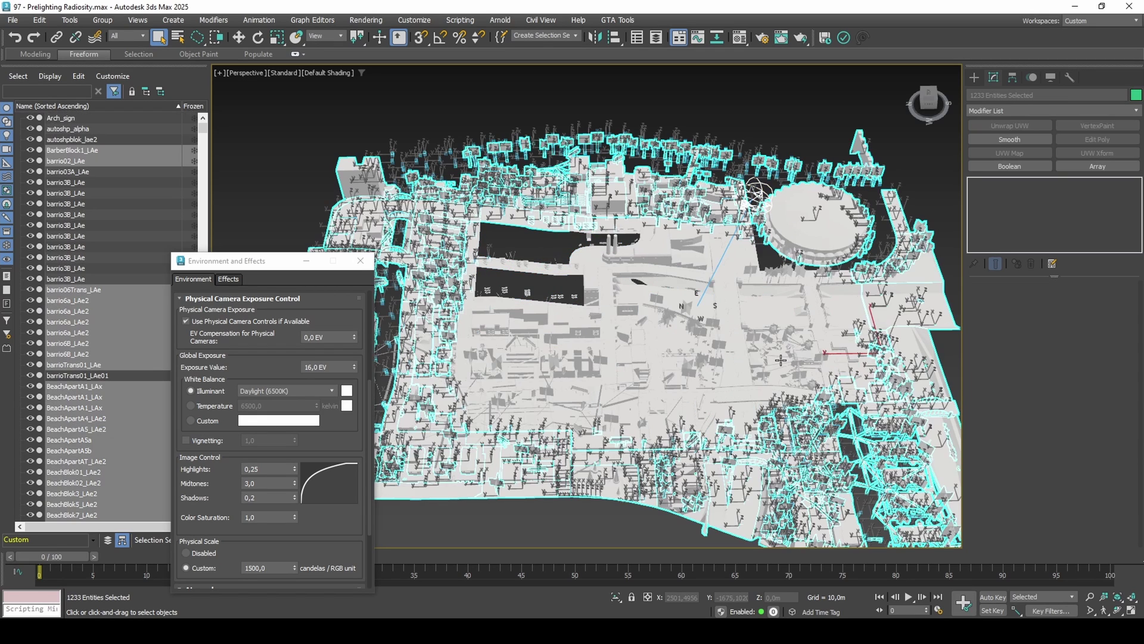
pyautogui.scroll(-10, 66, 320)
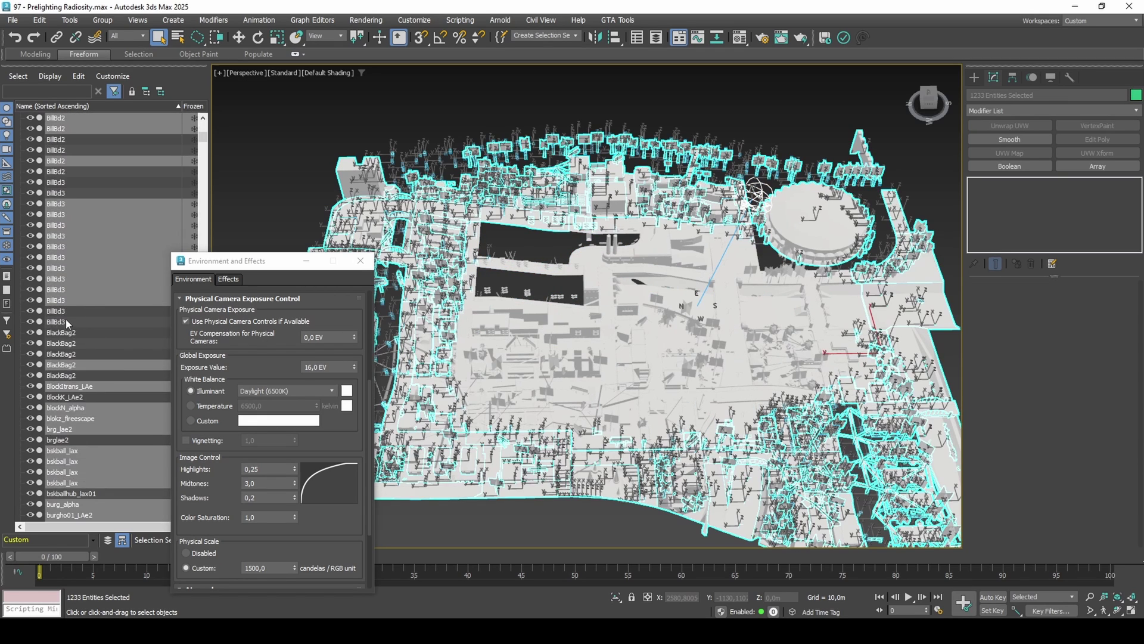
pyautogui.scroll(-5, 63, 312)
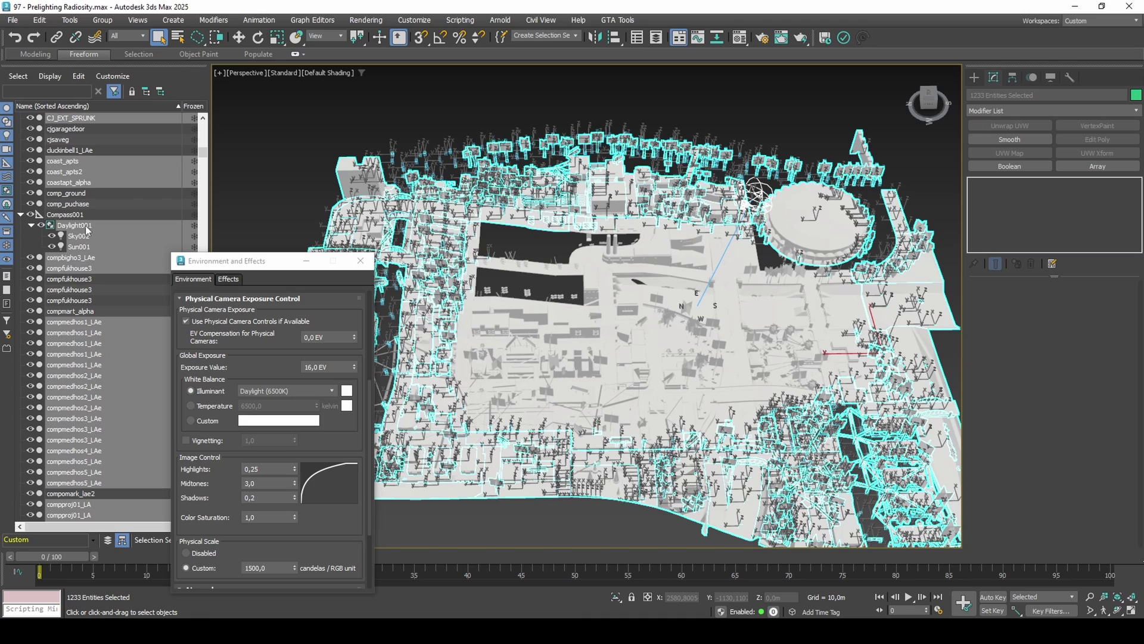
pyautogui.keyDown('ctrl'); pyautogui.click(78, 235); pyautogui.keyUp('ctrl')
pyautogui.keyDown('ctrl'); pyautogui.click(79, 246); pyautogui.keyUp('ctrl')
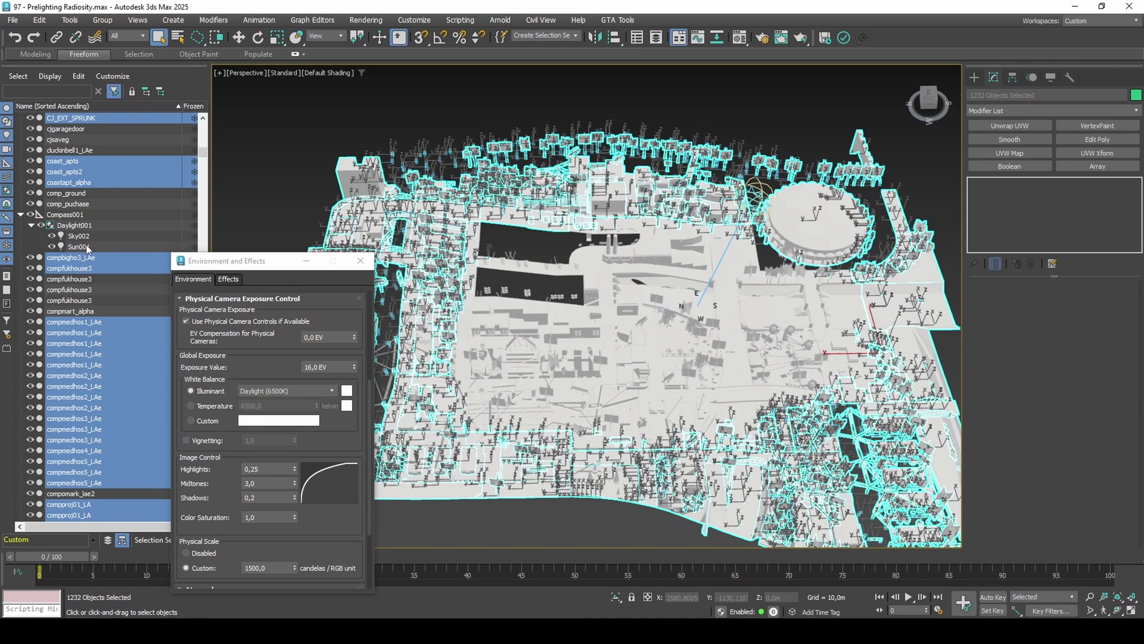
pyautogui.press('Delete')
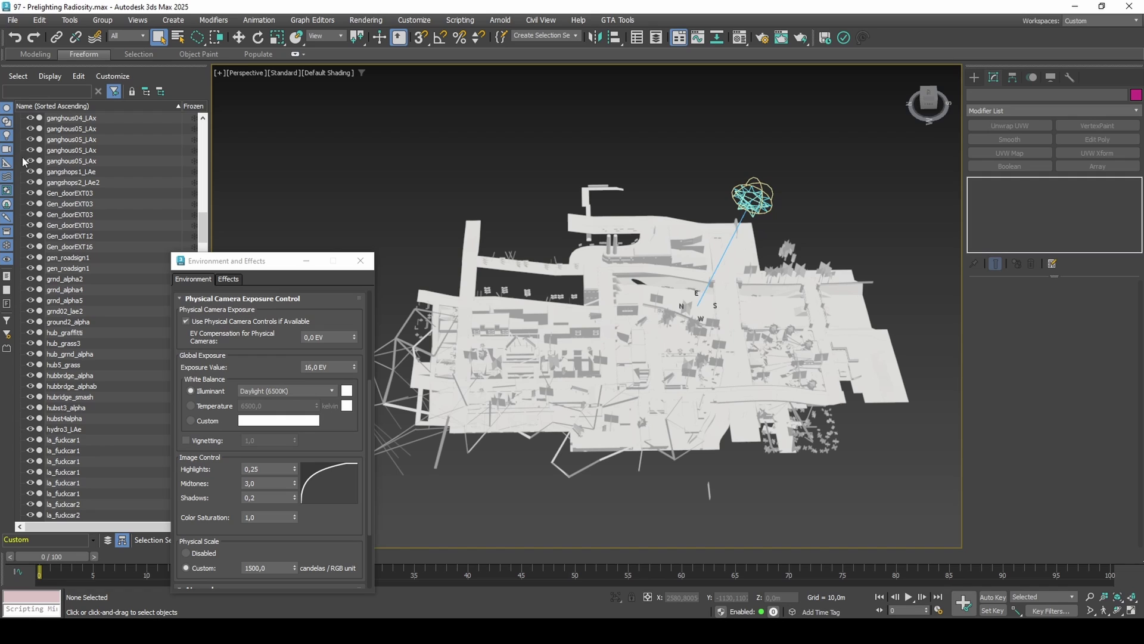
pyautogui.click(361, 260)
# Step: Open the radiosity settings in Advanced Lighting and set Refine Iterations (All Objects) to 10
pyautogui.moveTo(712, 401); pyautogui.dragTo(558, 348, button='middle')
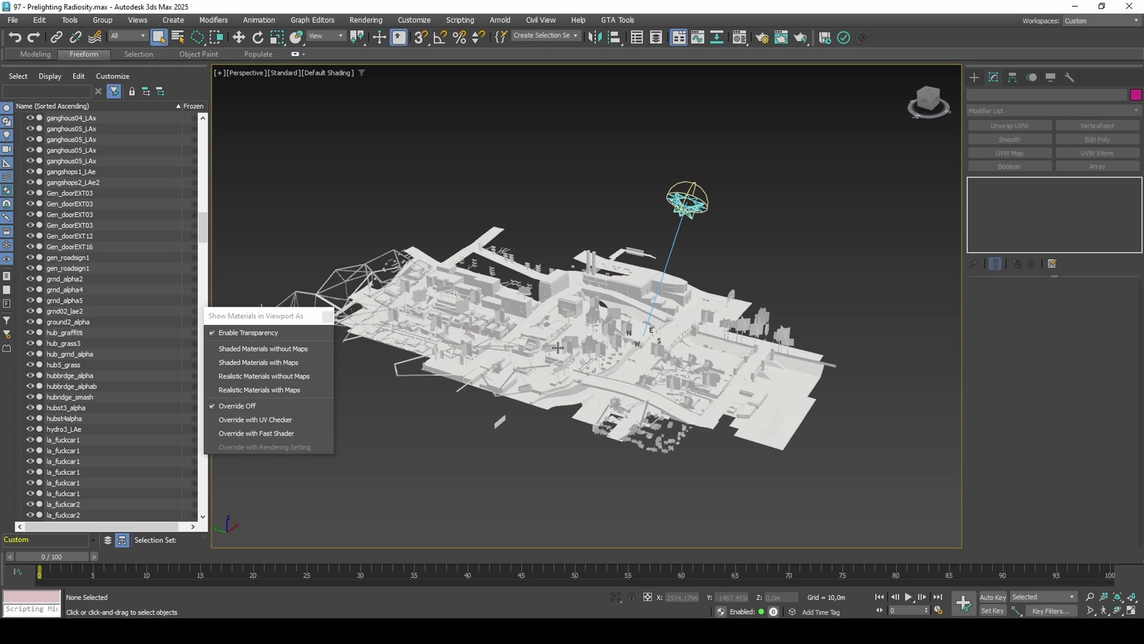
pyautogui.scroll(10, 558, 348)
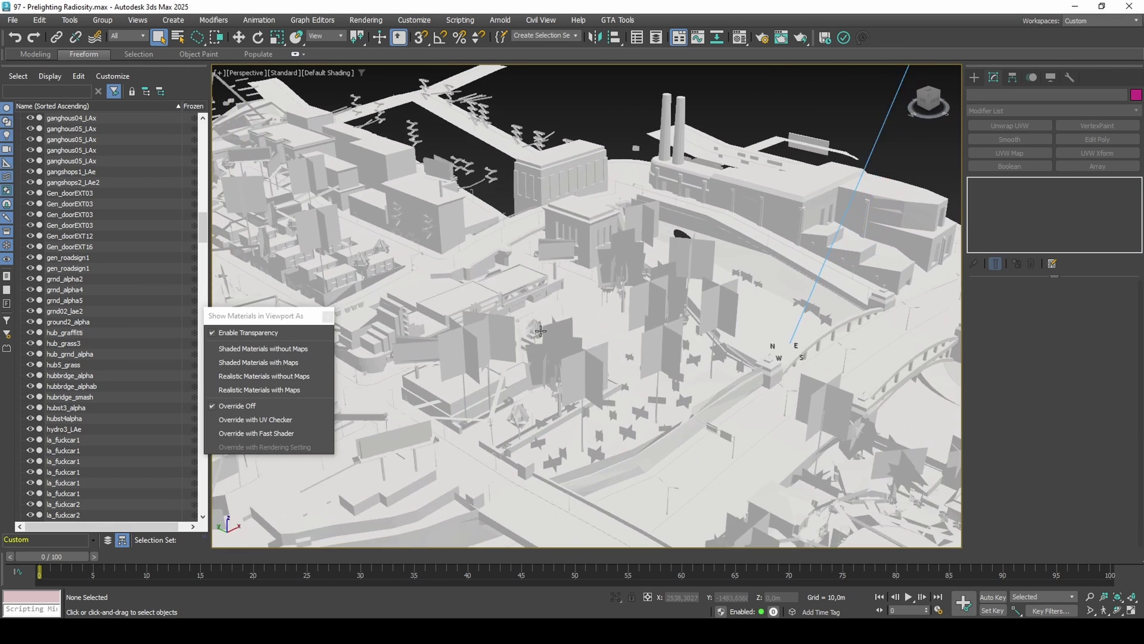
pyautogui.keyDown('alt'); pyautogui.moveTo(543, 330); pyautogui.dragTo(516, 327, button='middle'); pyautogui.keyUp('alt')
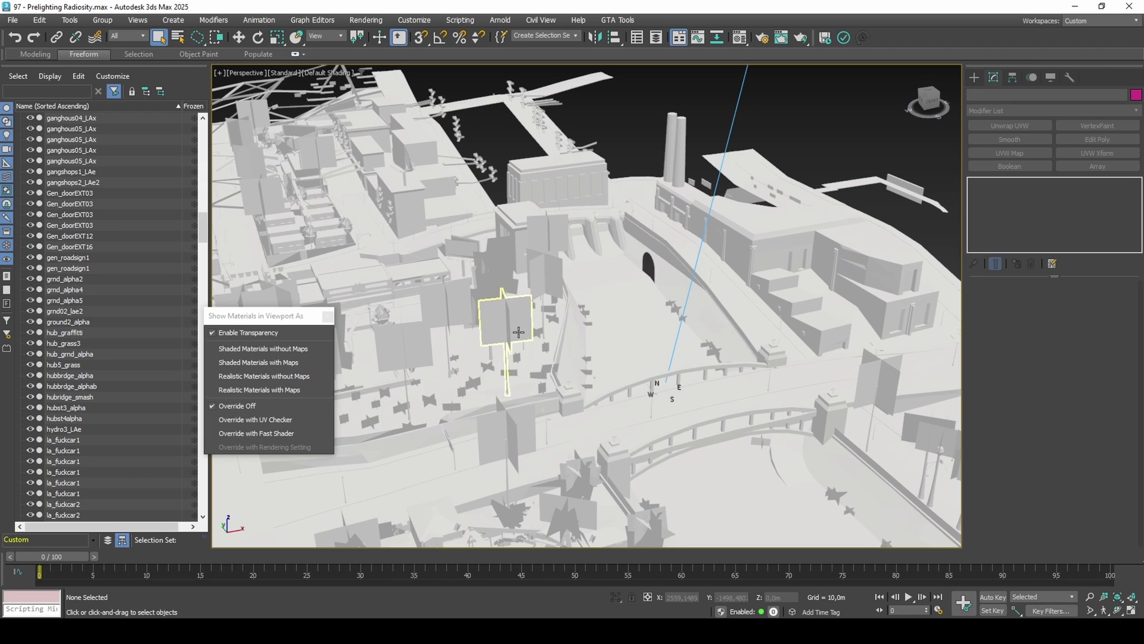
pyautogui.click(366, 19)
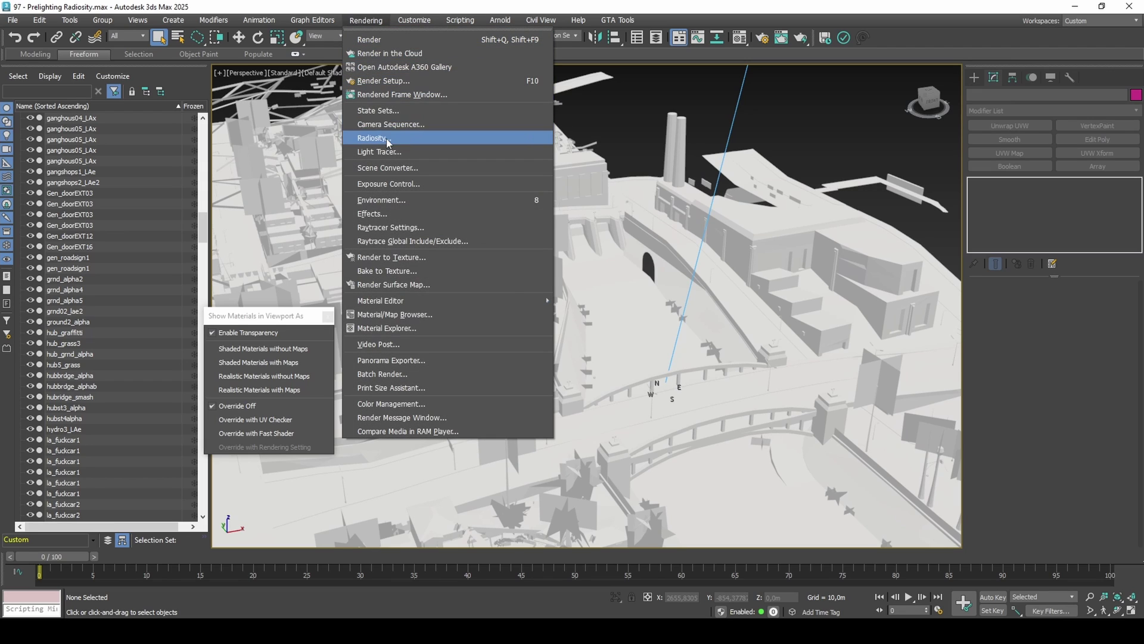
pyautogui.click(387, 138)
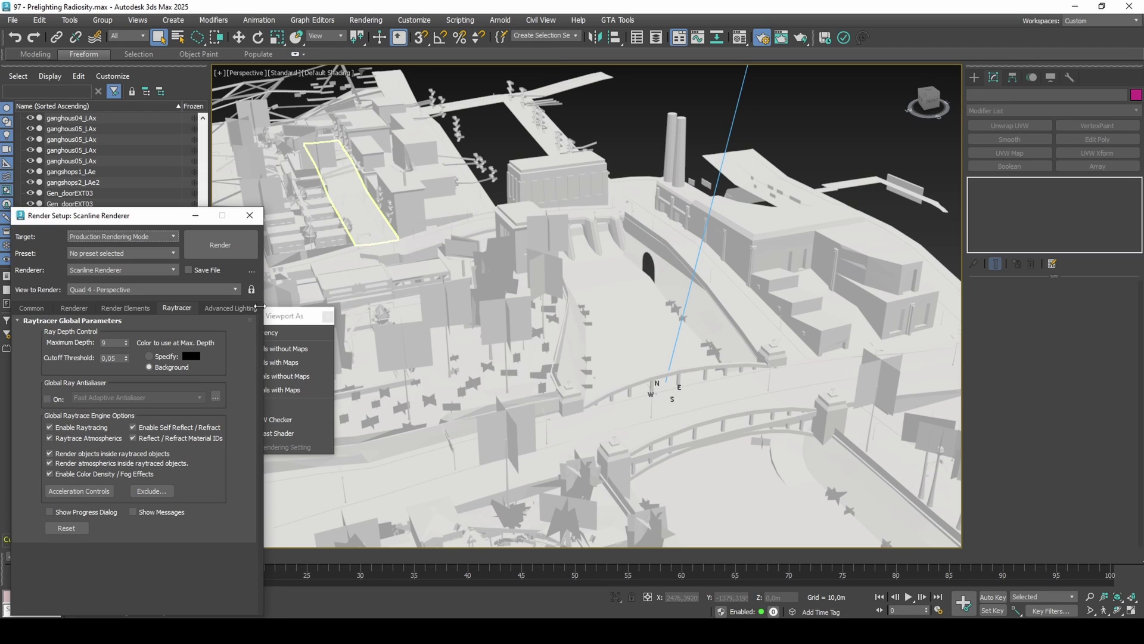
pyautogui.click(233, 308)
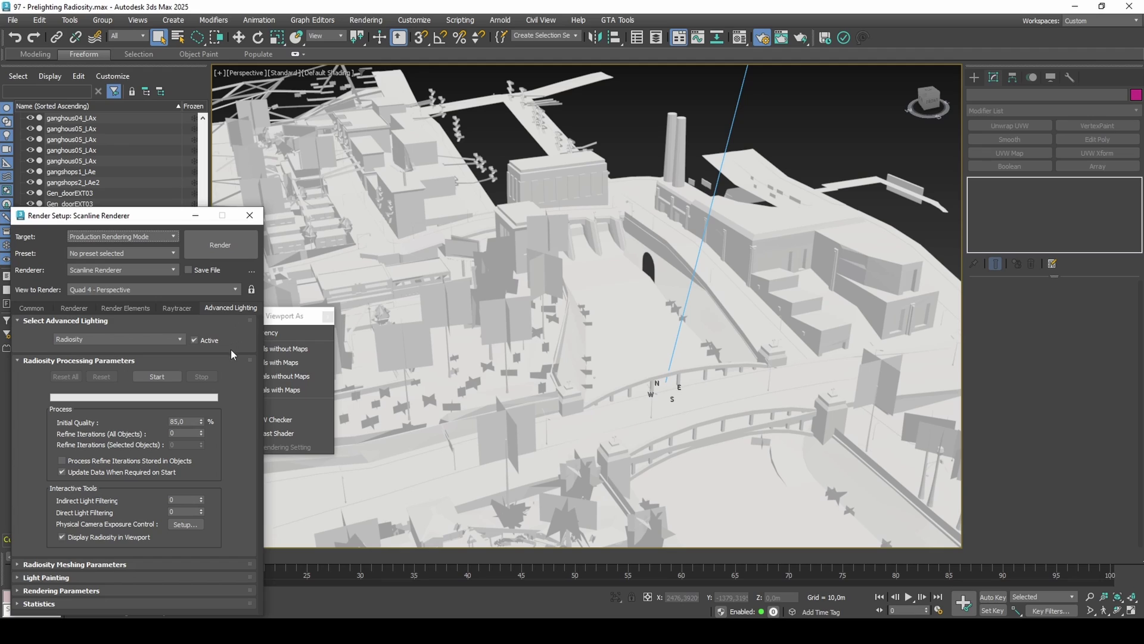
pyautogui.doubleClick(193, 432)
pyautogui.write('10')
# Step: Review the Radiosity Meshing Parameters and choose Re-Use Direct Illumination from Radiosity Solution in the Rendering Parameters
pyautogui.click(122, 564)
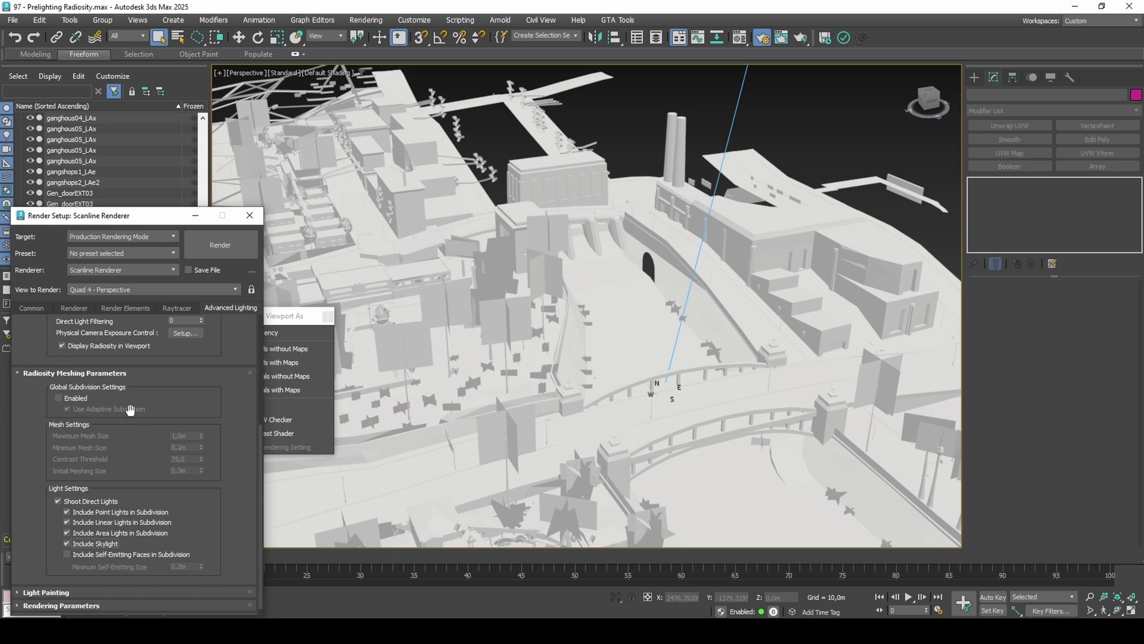
pyautogui.click(134, 375)
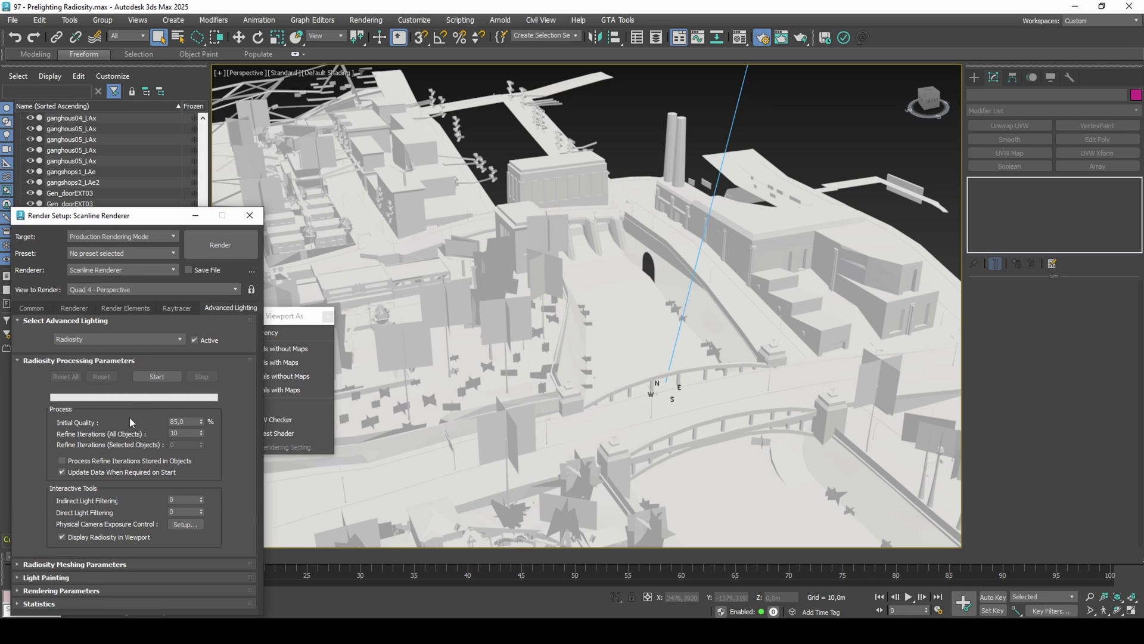
pyautogui.click(75, 591)
pyautogui.click(114, 453)
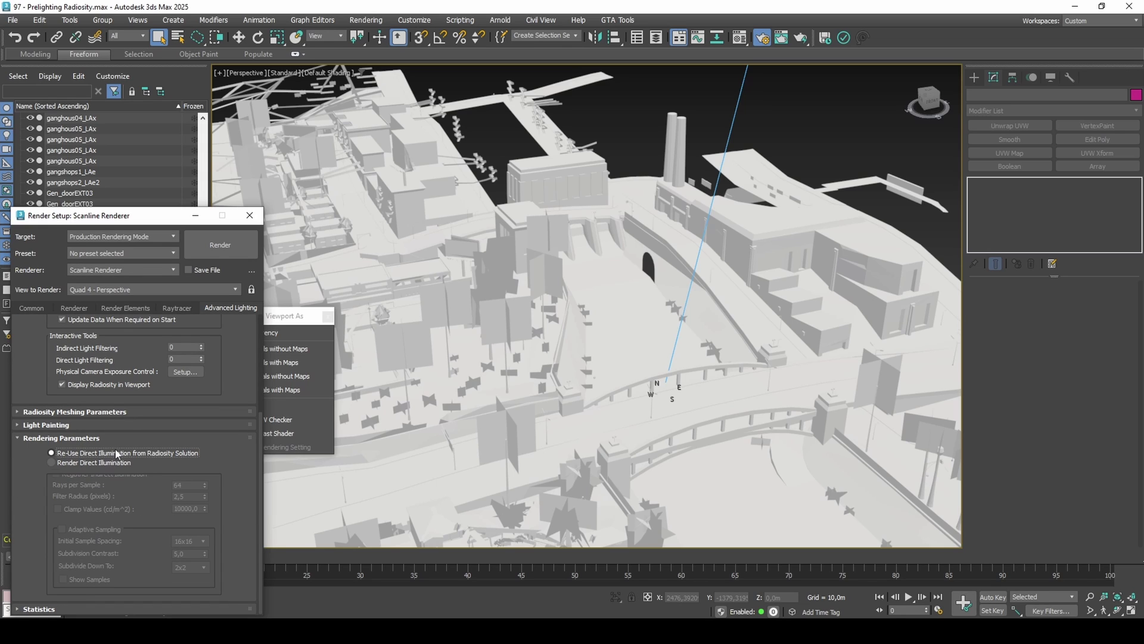
pyautogui.click(115, 437)
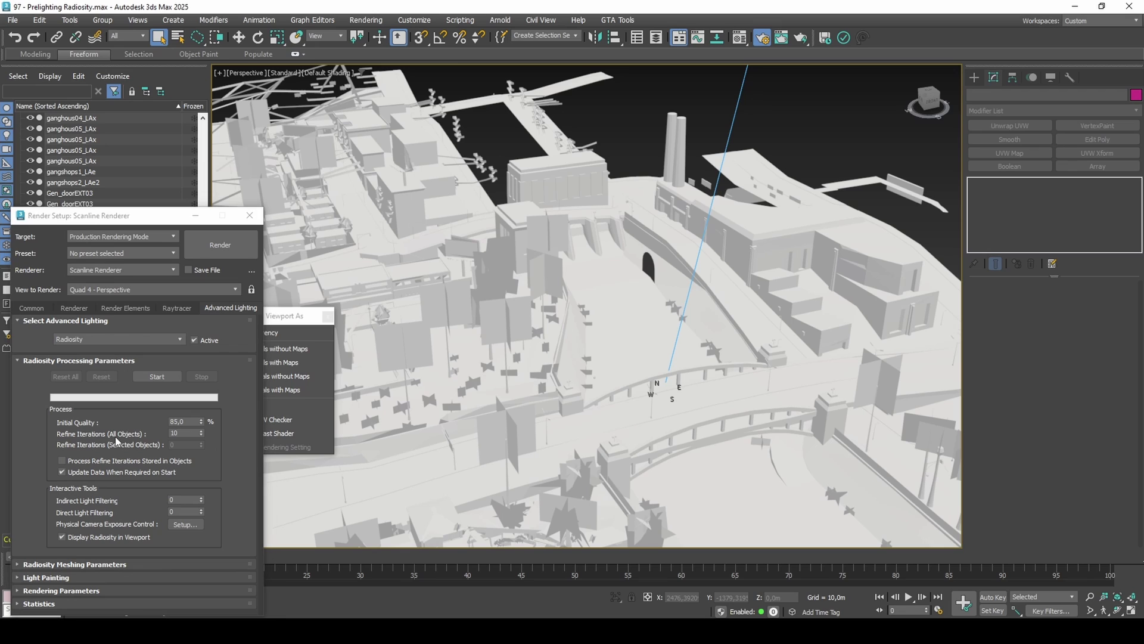
# Step: Remove the missing assets from the scene and run the radiosity calculation
pyautogui.click(153, 374)
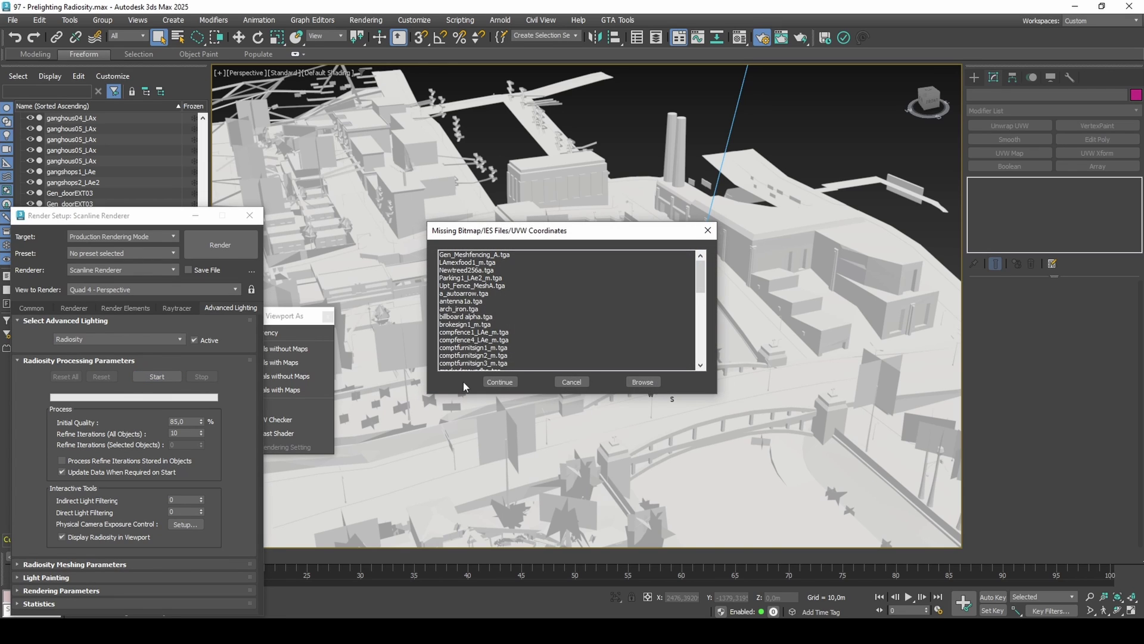
pyautogui.click(583, 382)
pyautogui.write('x')
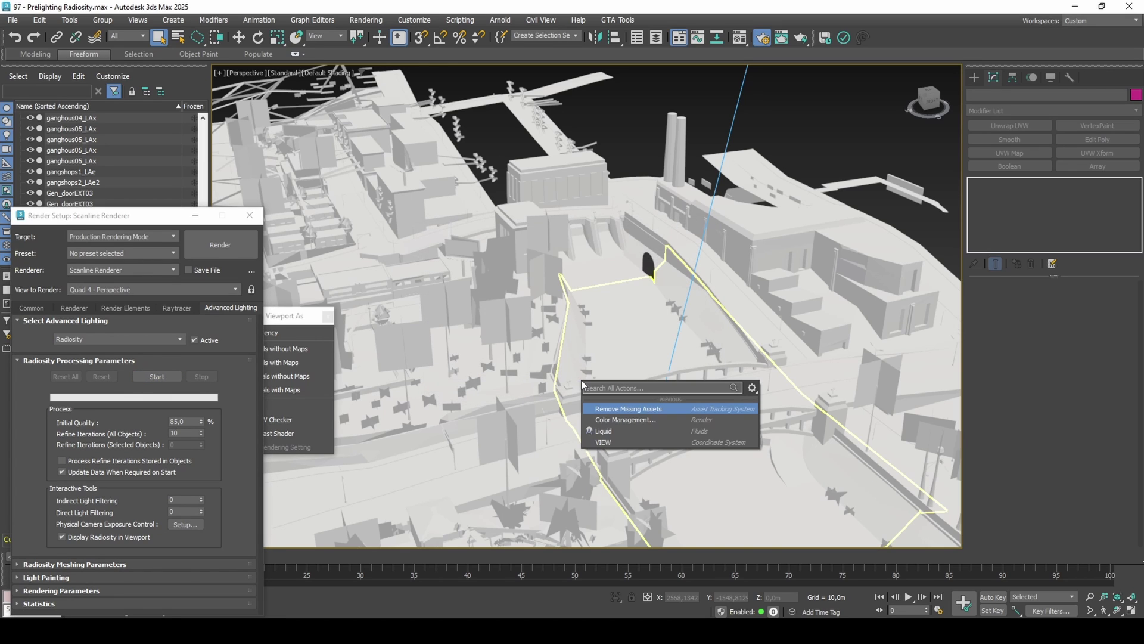
pyautogui.write('asset')
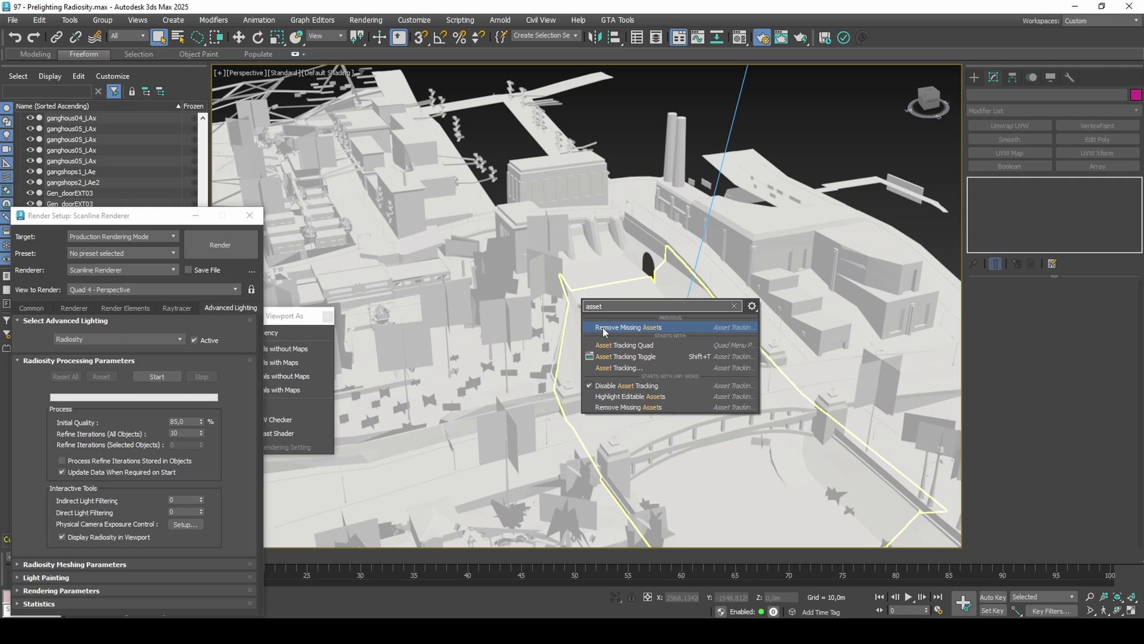
pyautogui.click(603, 327)
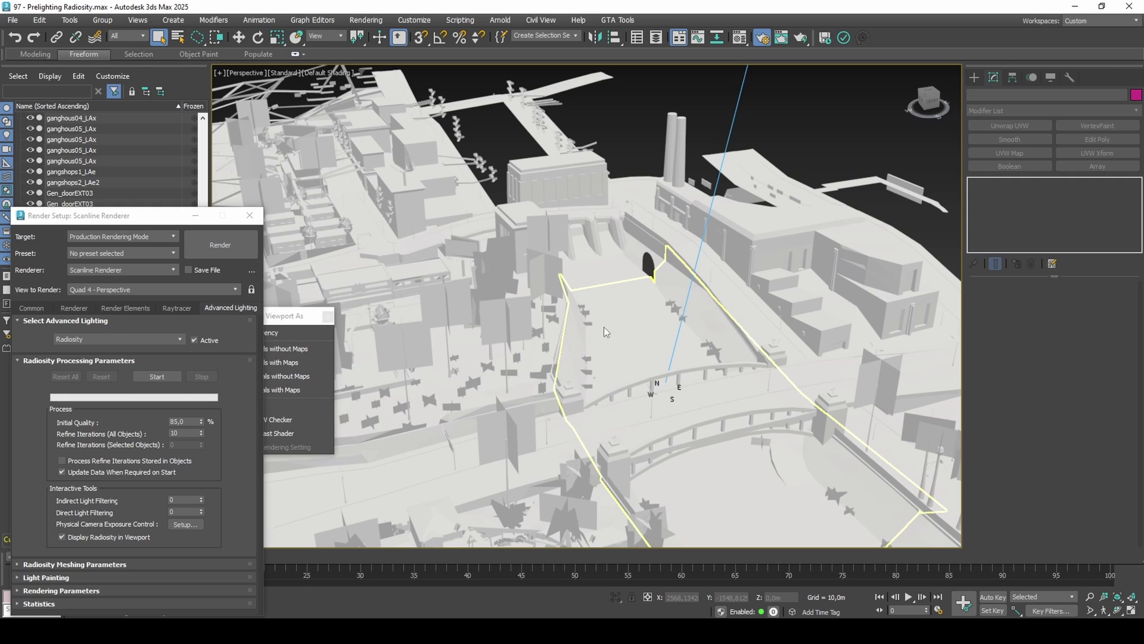
pyautogui.click(166, 375)
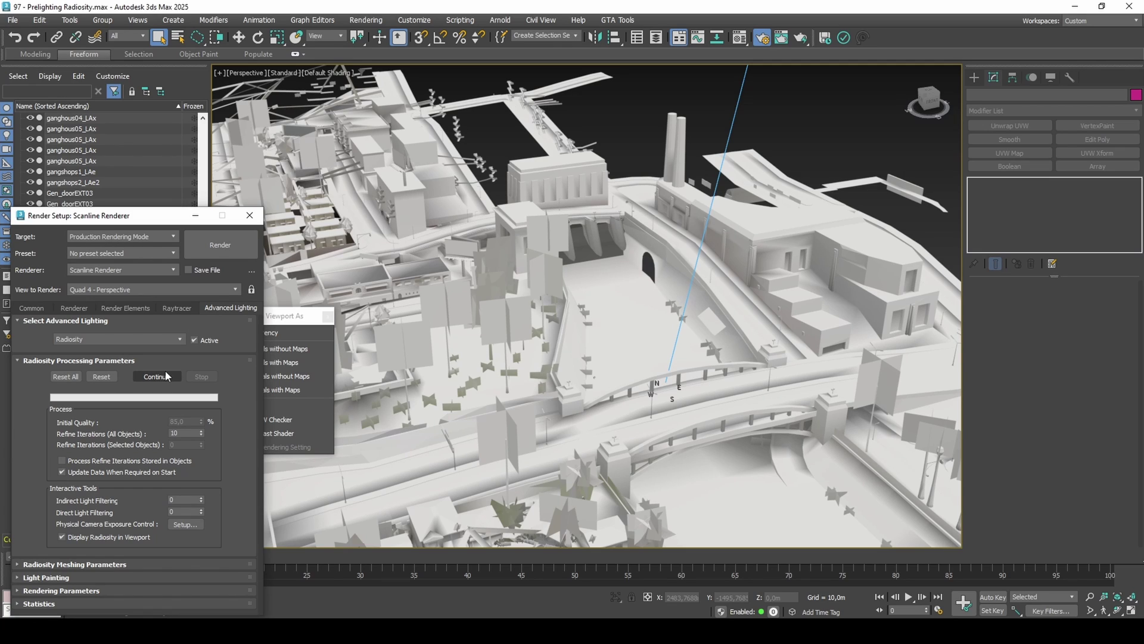
# Step: Create a square plane about 955 m wide across the whole map and lower it to about Z -14.85 m
pyautogui.click(975, 81)
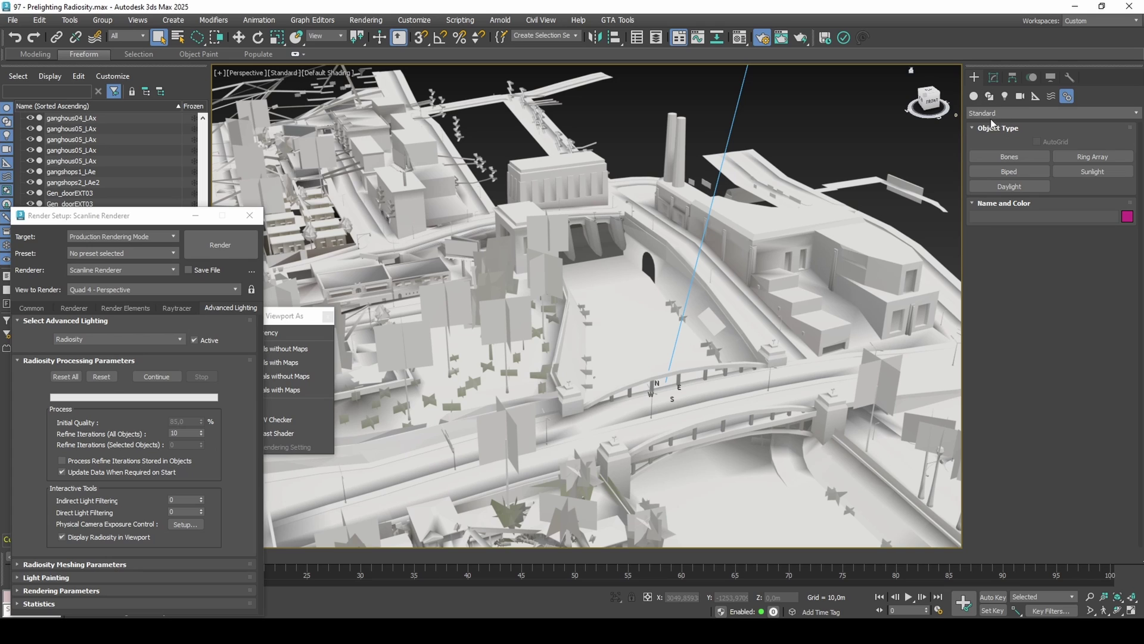
pyautogui.click(1092, 216)
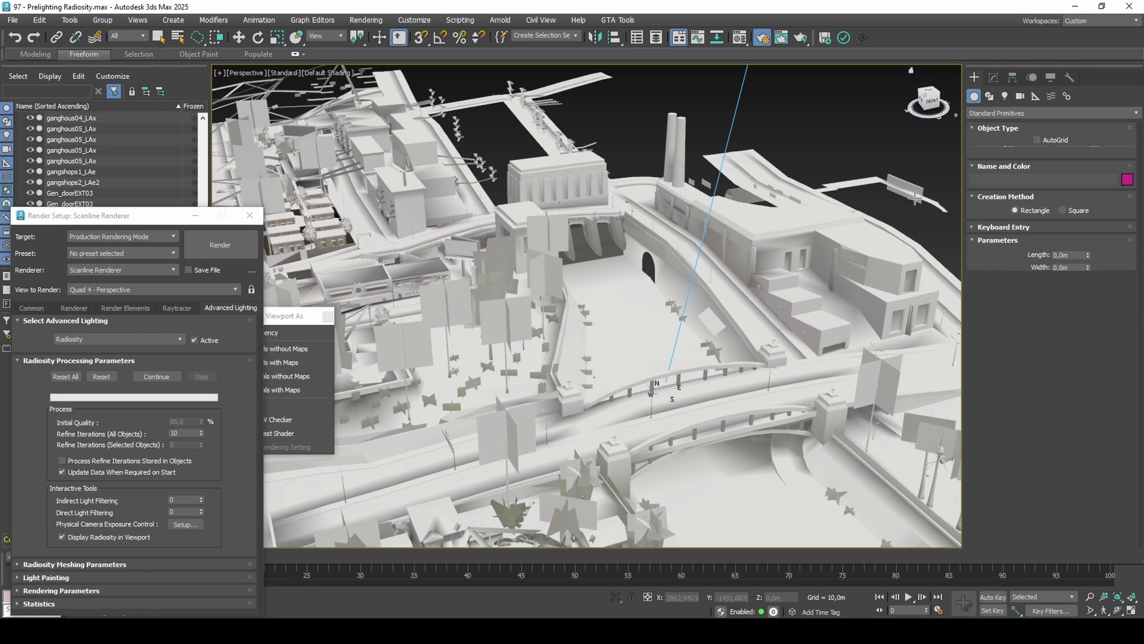
pyautogui.scroll(-5, 711, 312)
pyautogui.moveTo(671, 303); pyautogui.dragTo(817, 201)
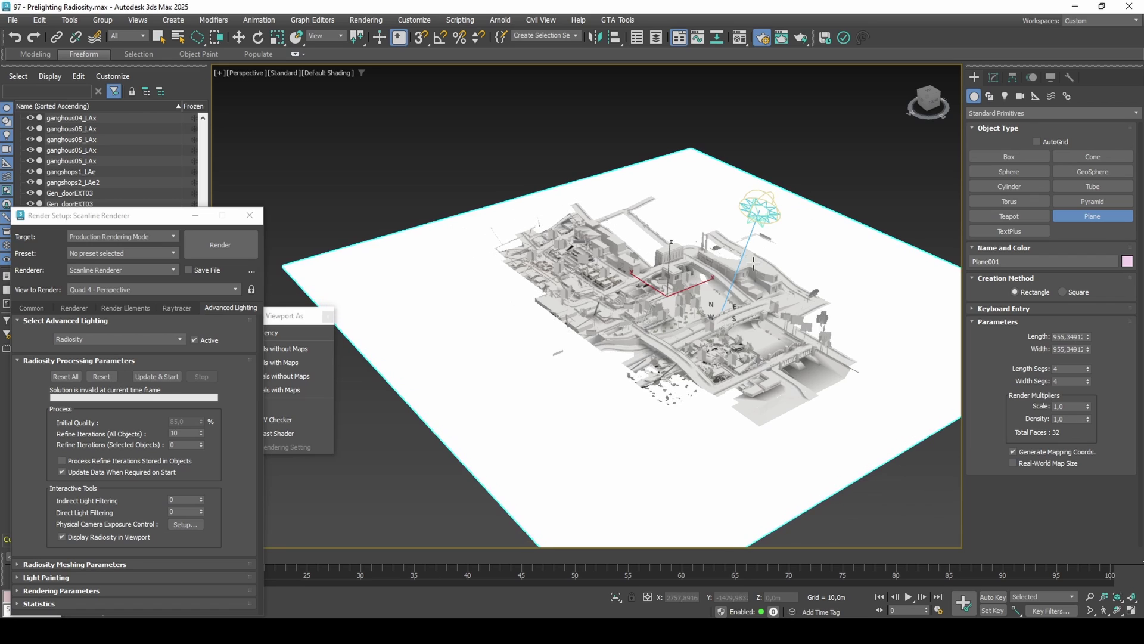
pyautogui.keyDown('alt'); pyautogui.moveTo(817, 200); pyautogui.dragTo(811, 179, button='middle'); pyautogui.keyUp('alt')
pyautogui.press('w')
pyautogui.keyDown('alt'); pyautogui.moveTo(691, 426); pyautogui.dragTo(702, 360, button='middle'); pyautogui.keyUp('alt')
pyautogui.moveTo(672, 254); pyautogui.dragTo(669, 263)
pyautogui.keyDown('alt'); pyautogui.moveTo(716, 245); pyautogui.dragTo(719, 284, button='middle'); pyautogui.keyUp('alt')
# Step: Set the ground plane's object color to the light grey custom color
pyautogui.click(1128, 263)
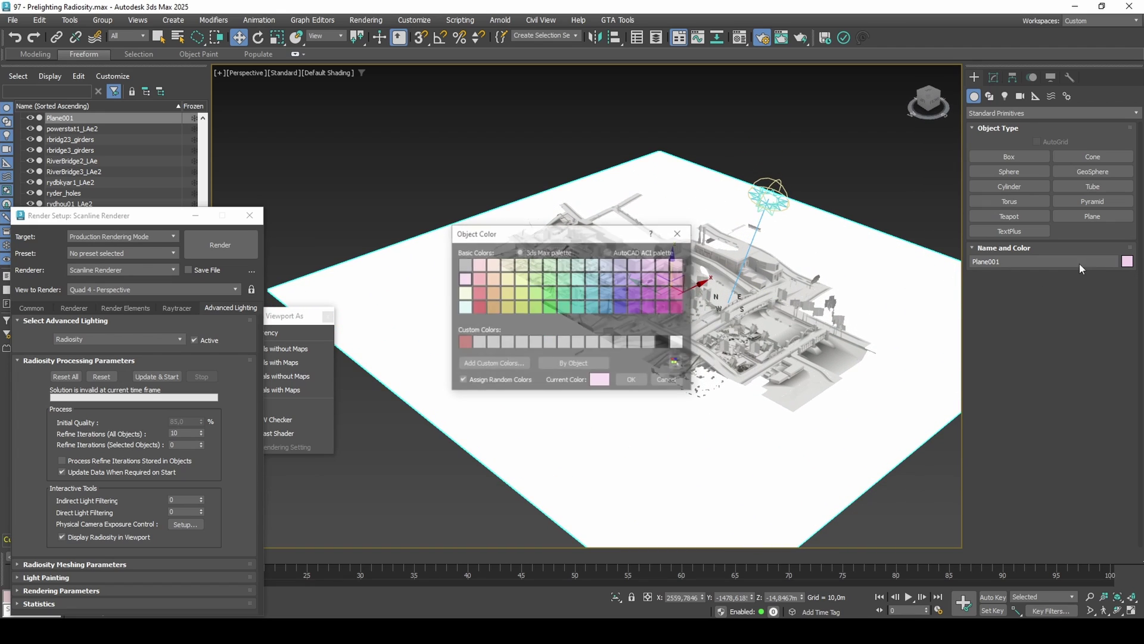
pyautogui.click(633, 345)
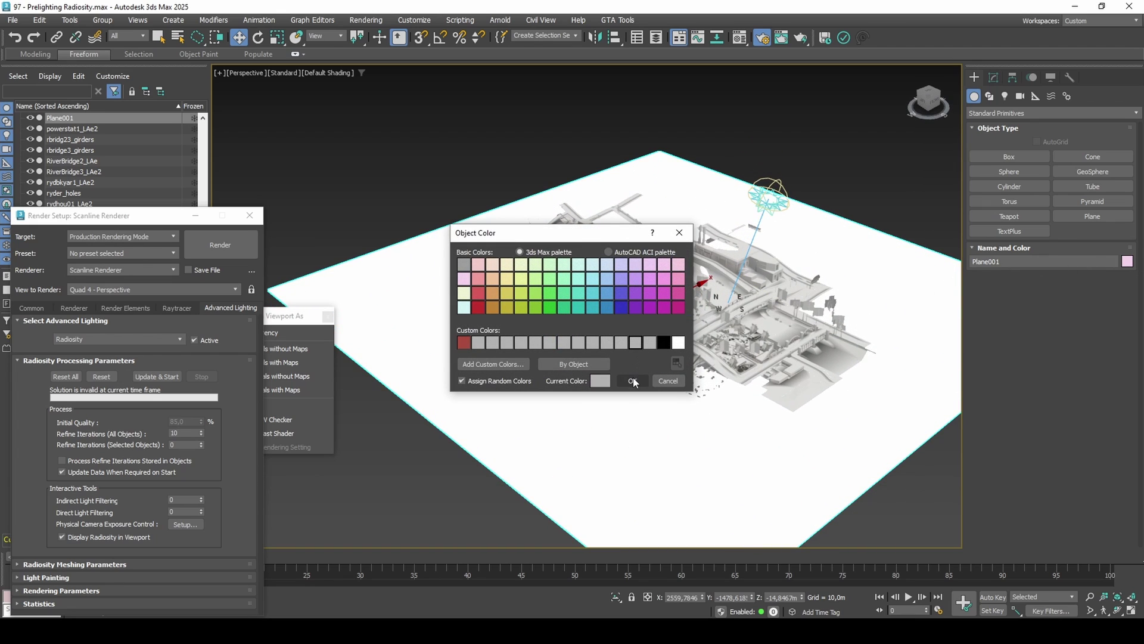
pyautogui.click(632, 380)
# Step: Set the ground plane to Display as Box, deselect it, and update the radiosity solution
pyautogui.scroll(10, 731, 322)
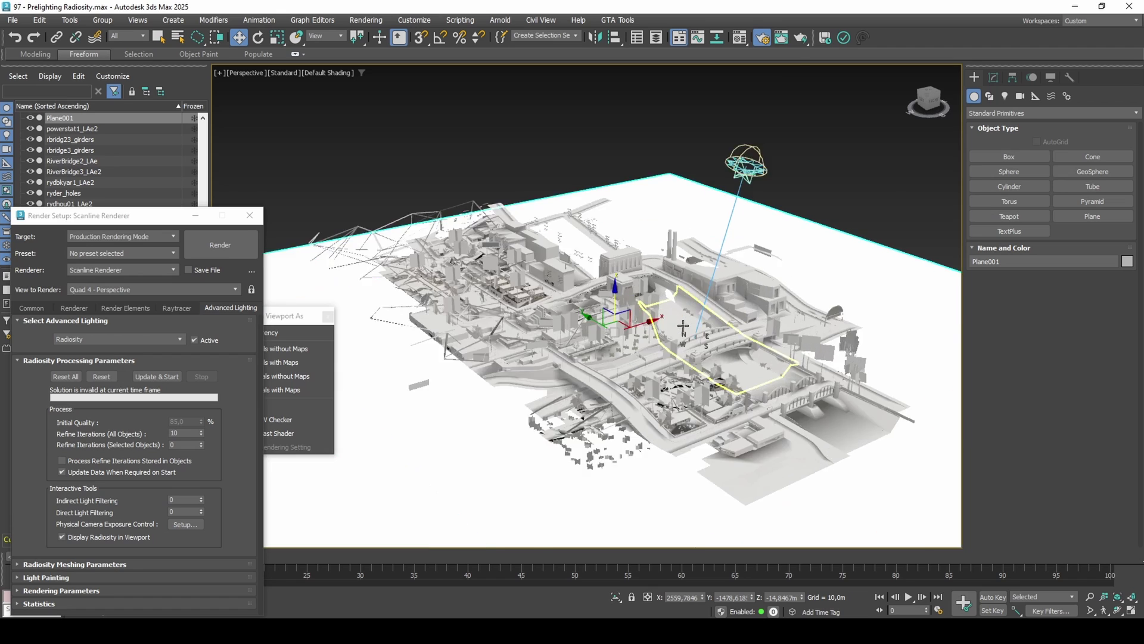
pyautogui.scroll(5, 674, 312)
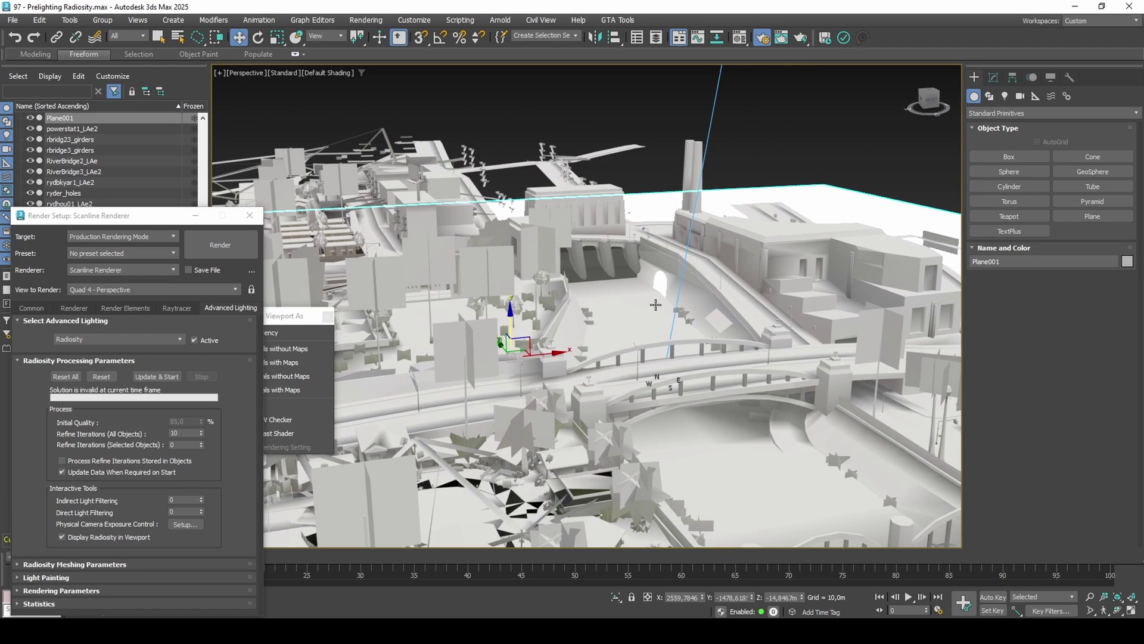
pyautogui.rightClick(672, 286)
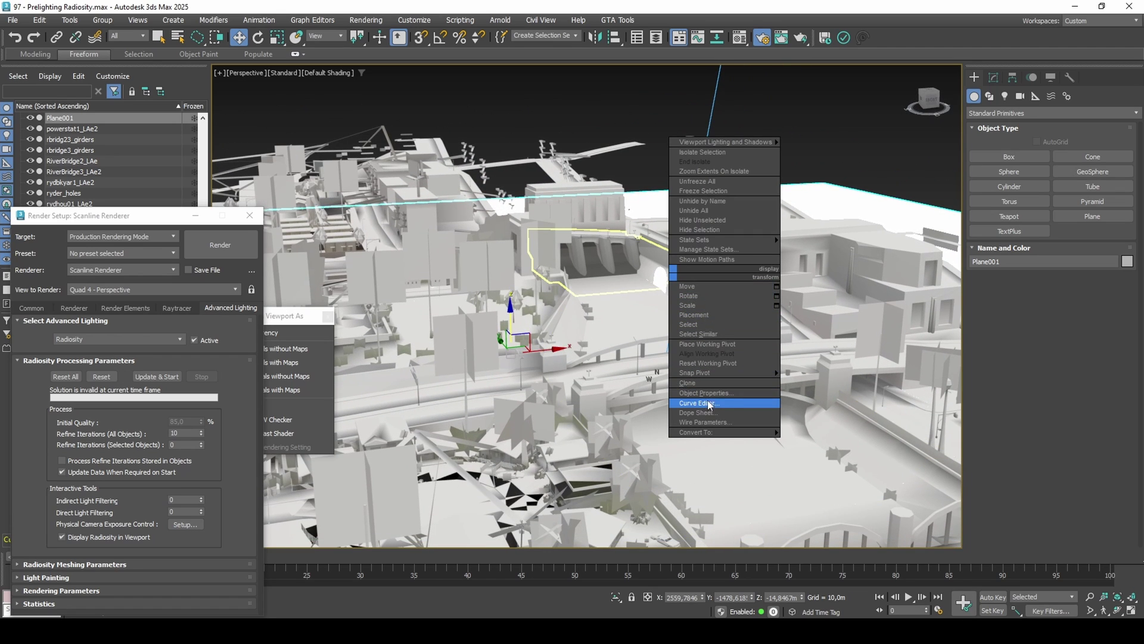
pyautogui.click(711, 403)
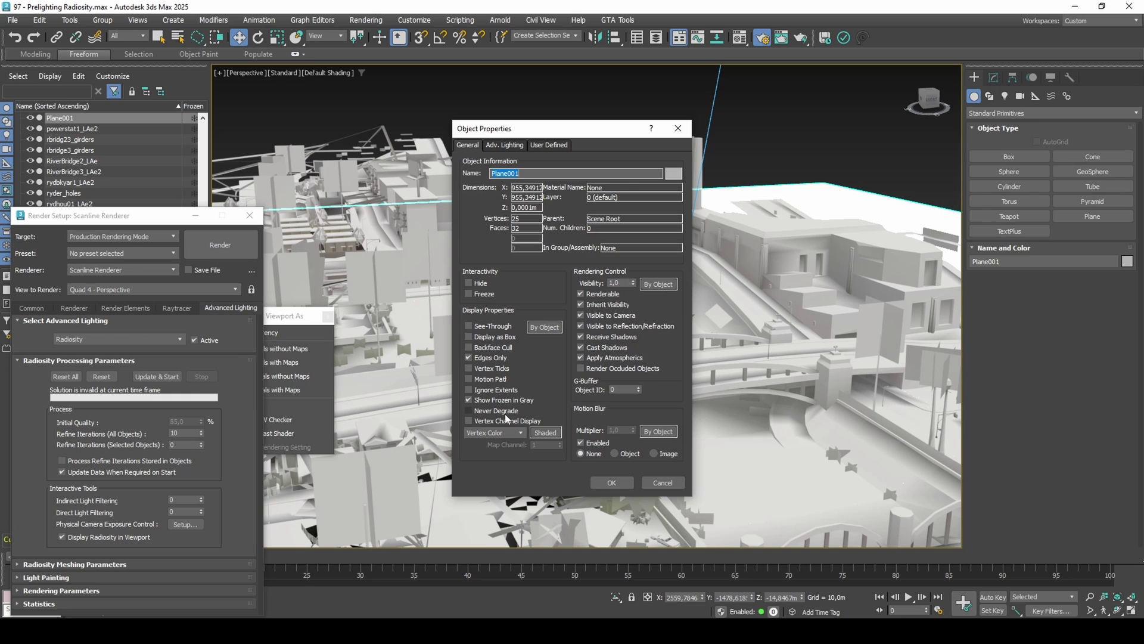
pyautogui.click(493, 338)
pyautogui.click(611, 483)
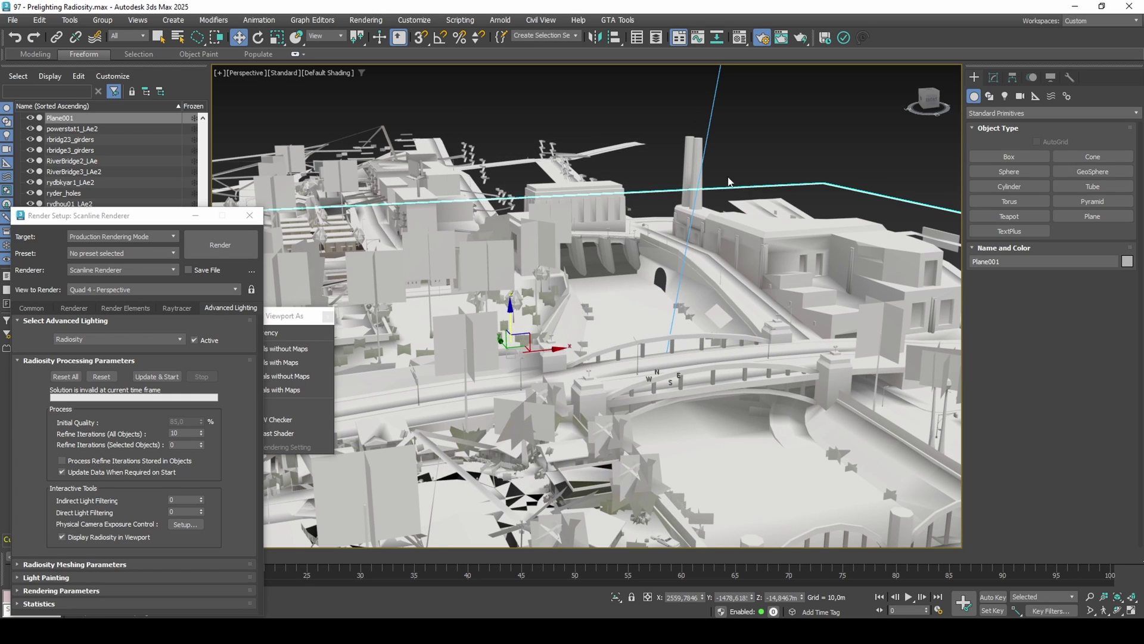
pyautogui.click(731, 183)
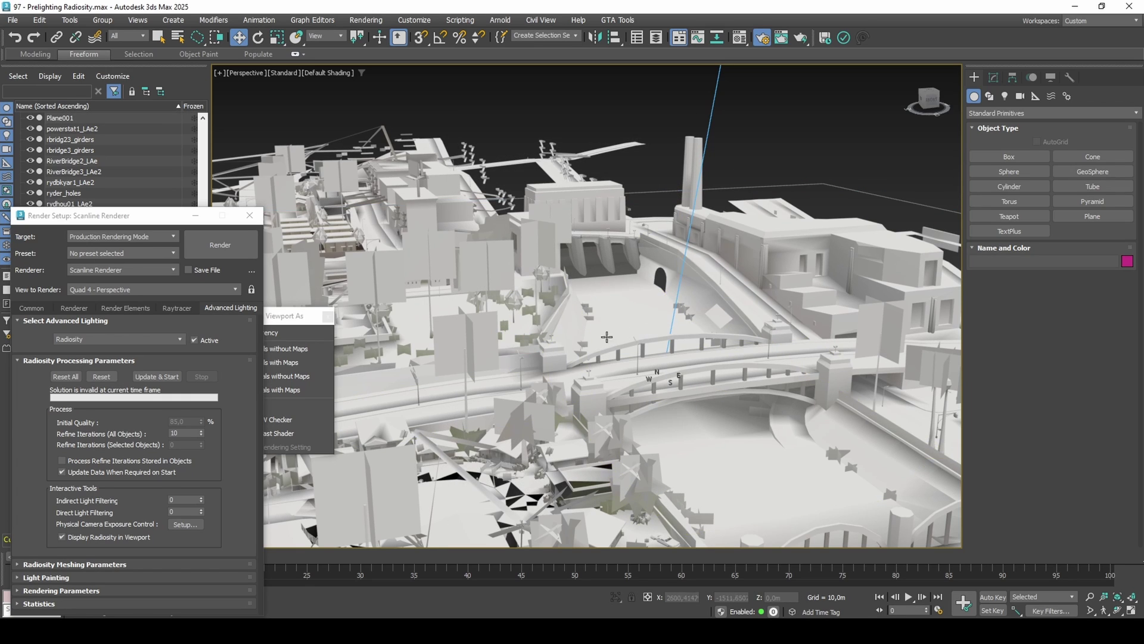
pyautogui.click(171, 376)
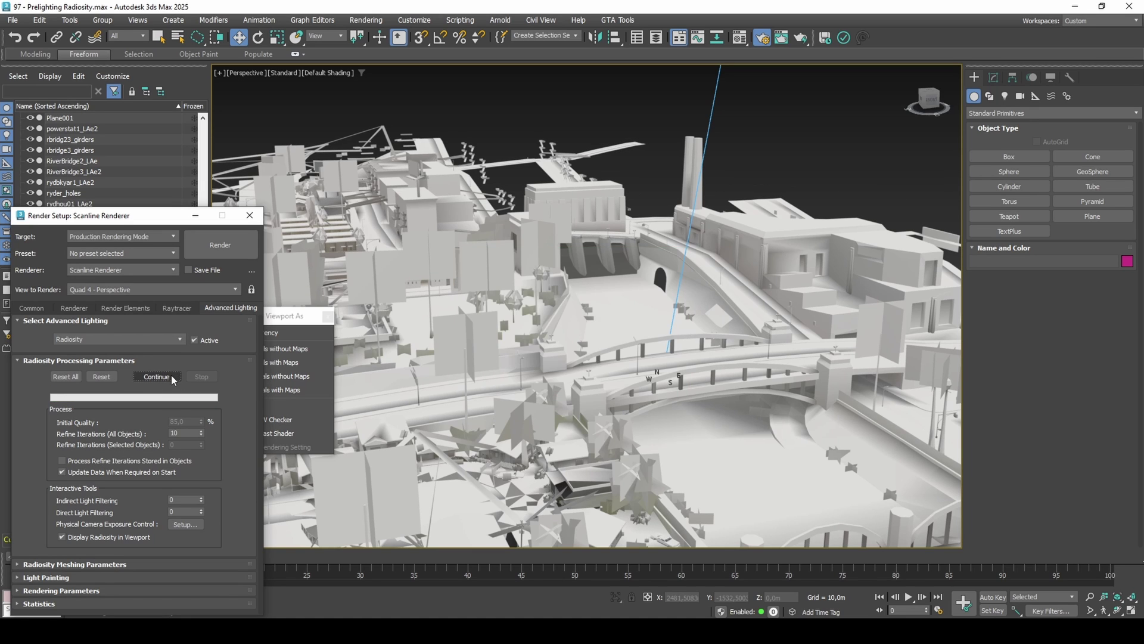
# Step: Select the storm drain sections, the adjoining roads, the columned hydro building and the neighbouring building block together
pyautogui.keyDown('alt'); pyautogui.moveTo(596, 245); pyautogui.dragTo(635, 352, button='middle'); pyautogui.keyUp('alt')
pyautogui.click(624, 335)
pyautogui.keyDown('ctrl'); pyautogui.click(652, 373); pyautogui.keyUp('ctrl')
pyautogui.press('q')
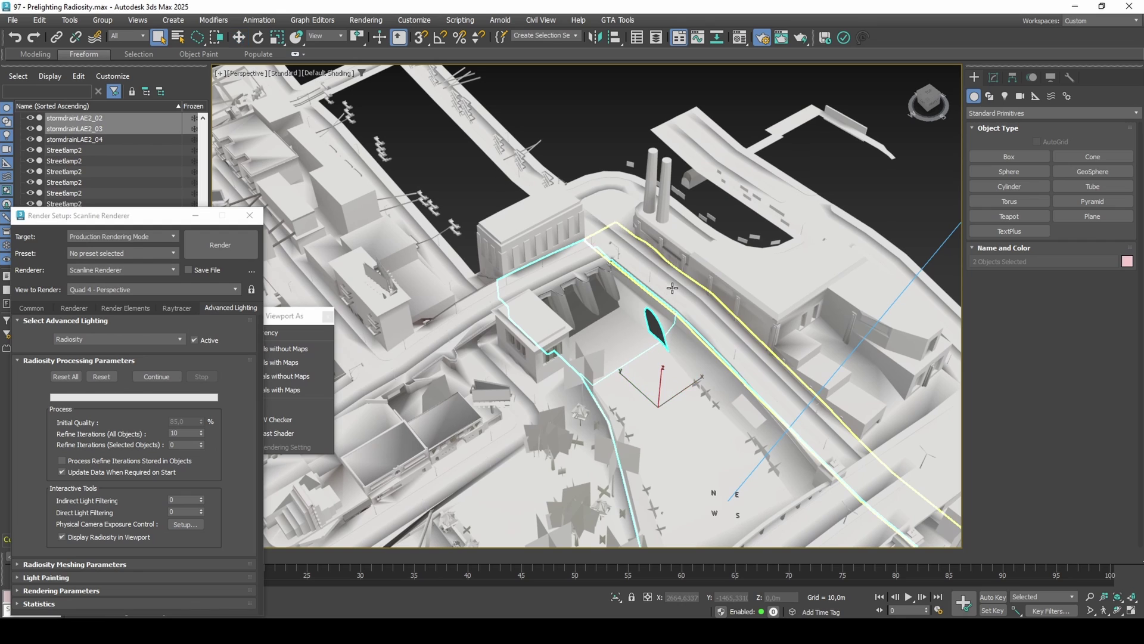
pyautogui.keyDown('ctrl'); pyautogui.click(672, 287); pyautogui.keyUp('ctrl')
pyautogui.keyDown('ctrl'); pyautogui.click(552, 243); pyautogui.keyUp('ctrl')
pyautogui.keyDown('ctrl'); pyautogui.click(553, 267); pyautogui.keyUp('ctrl')
pyautogui.keyDown('ctrl'); pyautogui.click(455, 284); pyautogui.keyUp('ctrl')
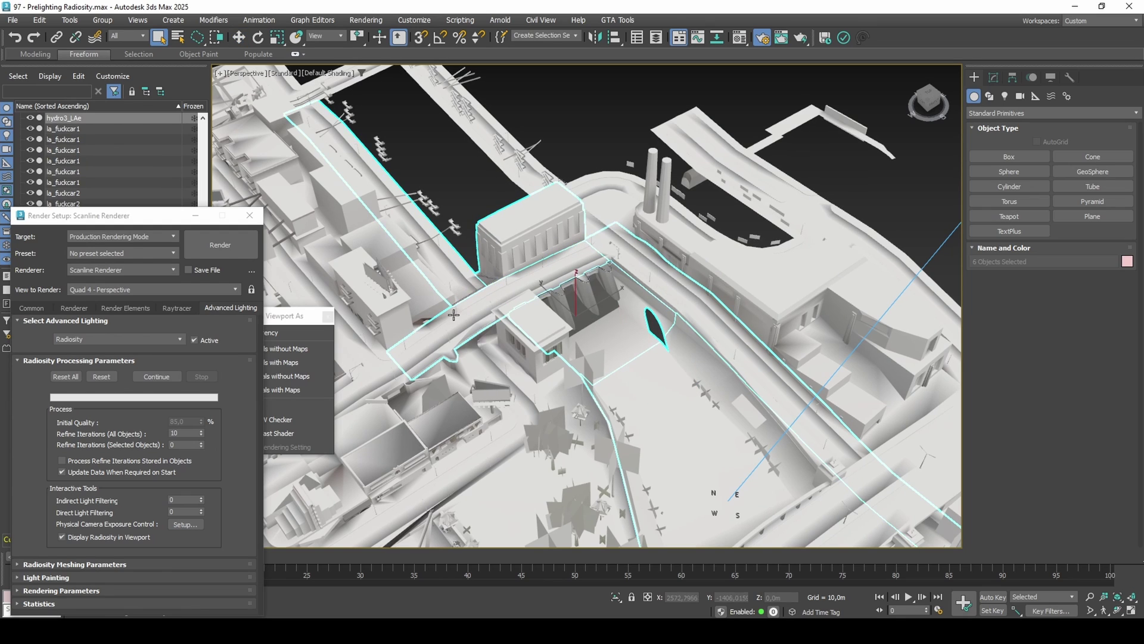
pyautogui.keyDown('ctrl'); pyautogui.click(480, 366); pyautogui.keyUp('ctrl')
pyautogui.moveTo(480, 366); pyautogui.dragTo(621, 360, button='middle')
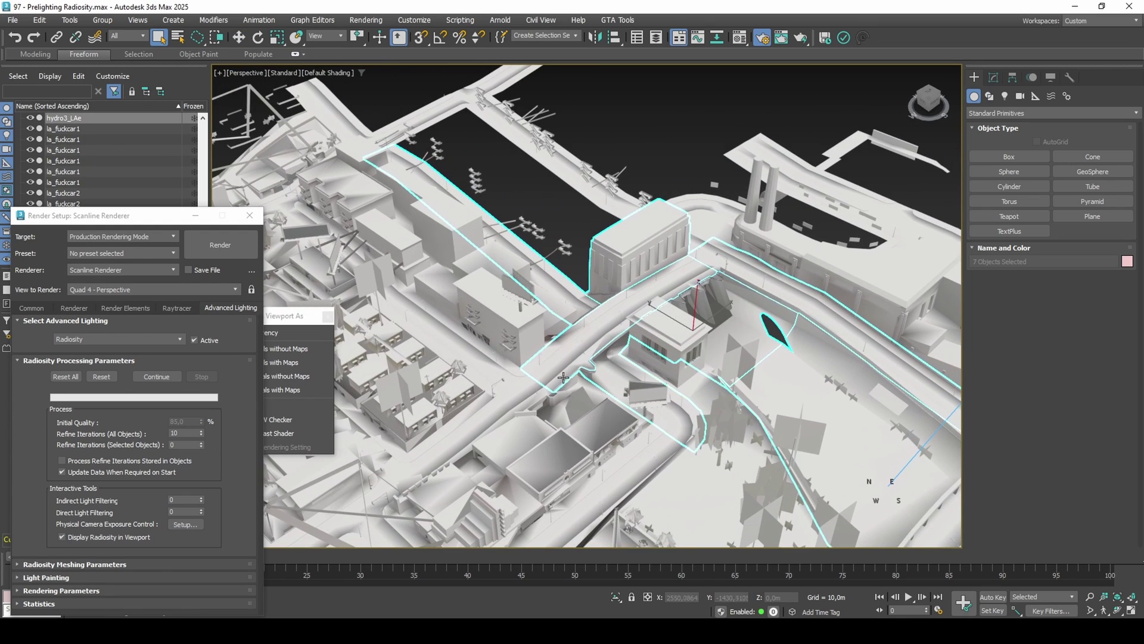
pyautogui.keyDown('ctrl'); pyautogui.click(543, 356); pyautogui.keyUp('ctrl')
pyautogui.moveTo(543, 356); pyautogui.dragTo(566, 341, button='middle')
# Step: Add a VertexPaint modifier to the selected objects and assign vertex colors with Radiosity, Reuse Direct Illum. from Solution, shown as shaded vertex colors
pyautogui.click(993, 78)
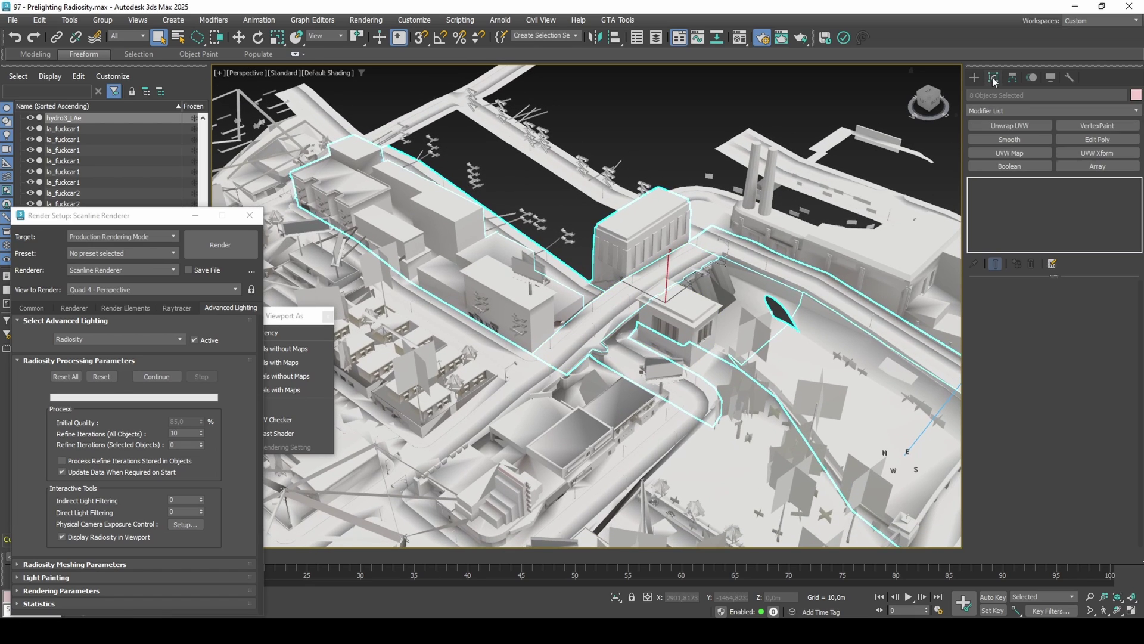
pyautogui.click(1067, 123)
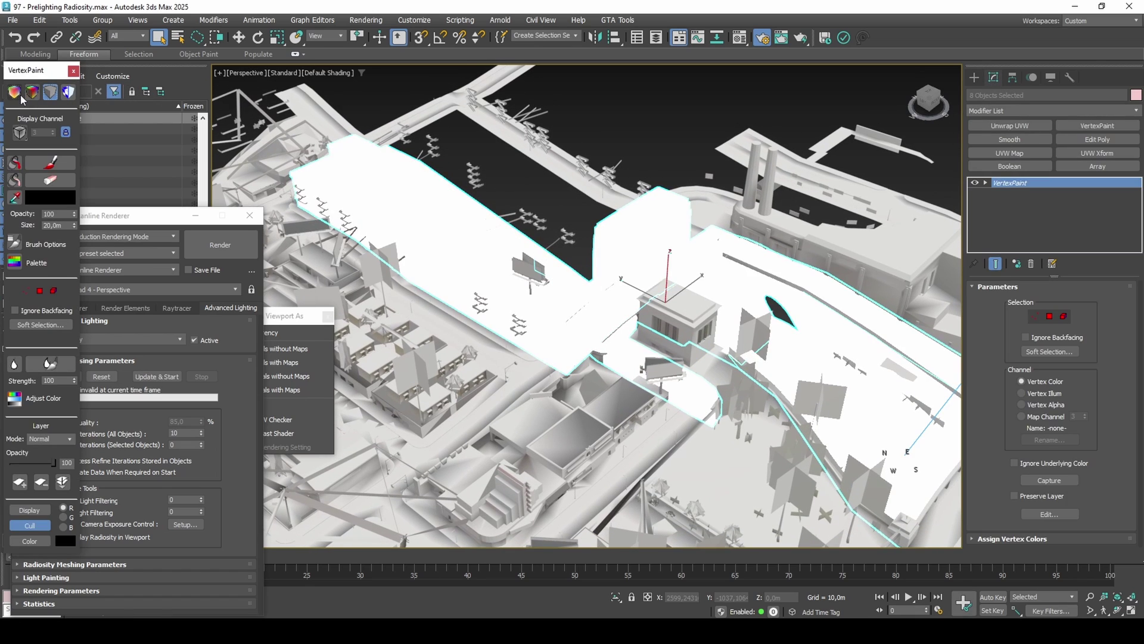
pyautogui.click(1081, 538)
pyautogui.scroll(-3, 1077, 529)
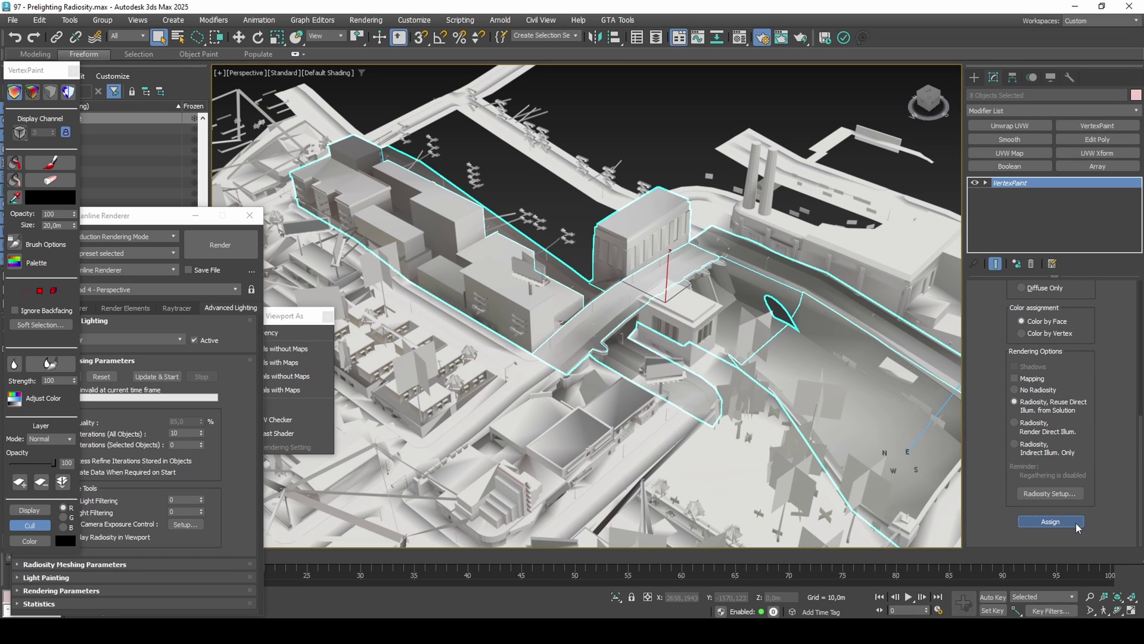
pyautogui.click(1077, 523)
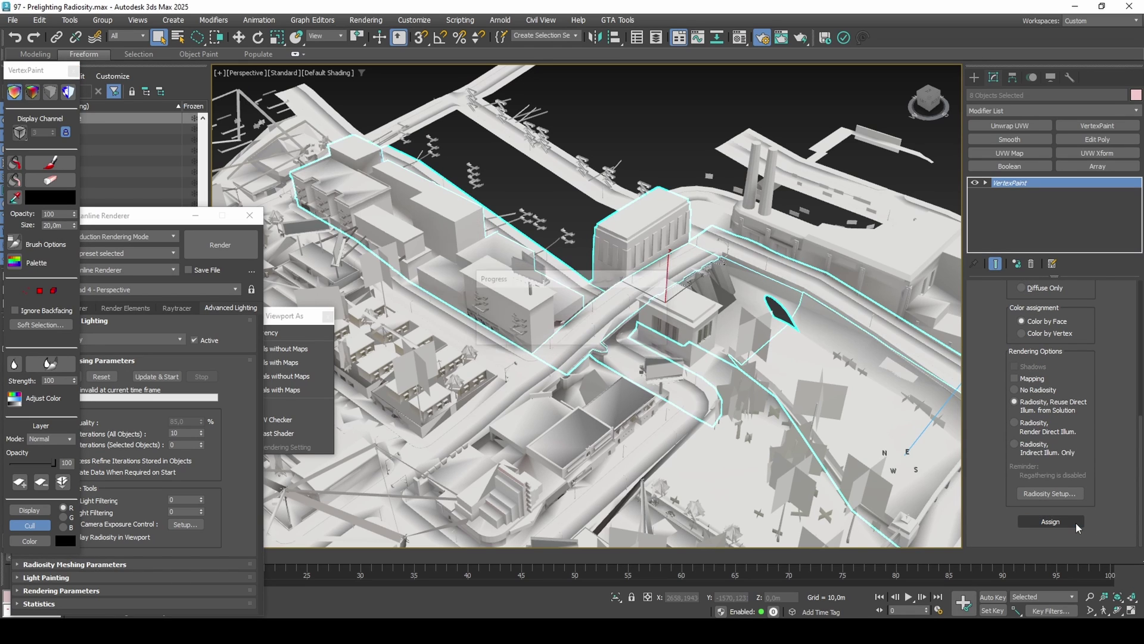
# Step: Darken the assigned vertex colors by setting the midtone level to 0.6 in Adjust Color
pyautogui.scroll(5, 888, 409)
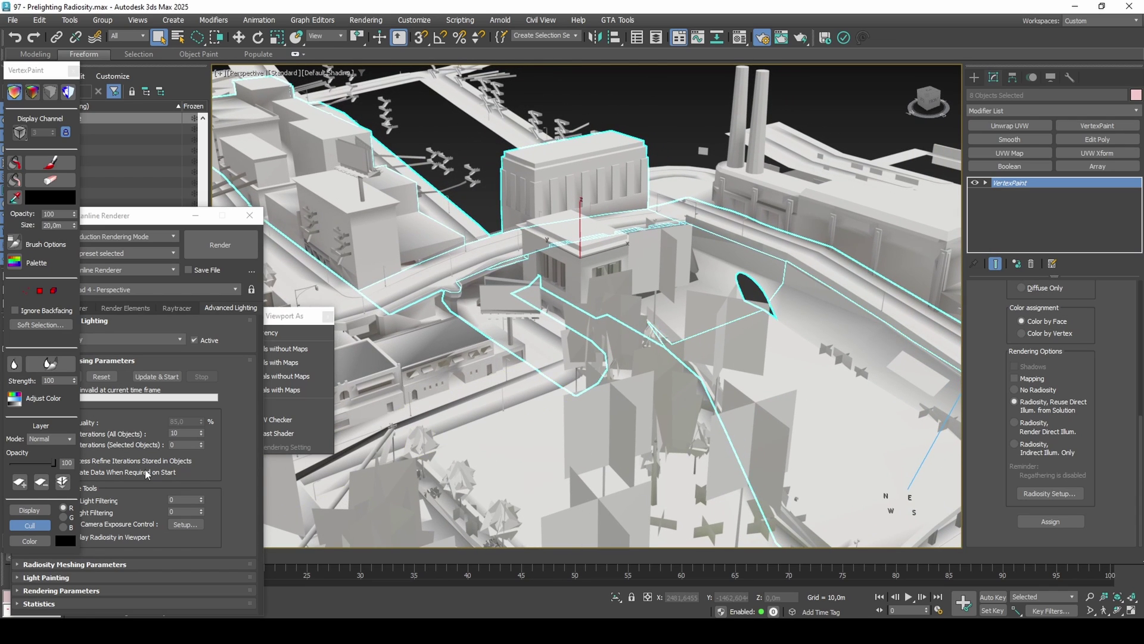
pyautogui.click(13, 400)
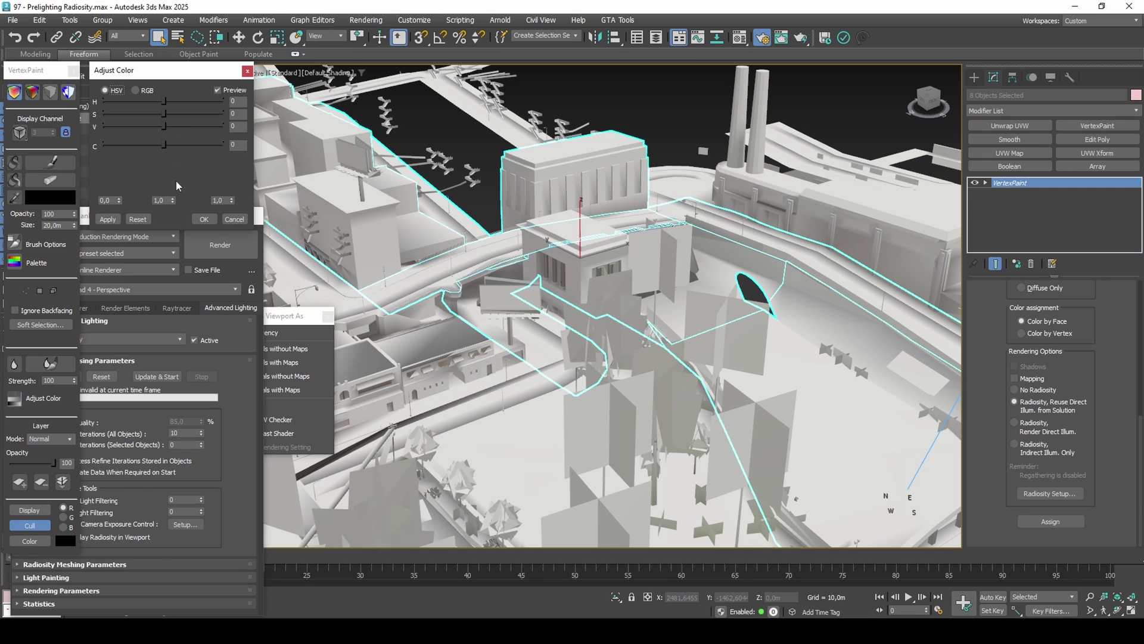
pyautogui.moveTo(173, 200); pyautogui.dragTo(183, 225)
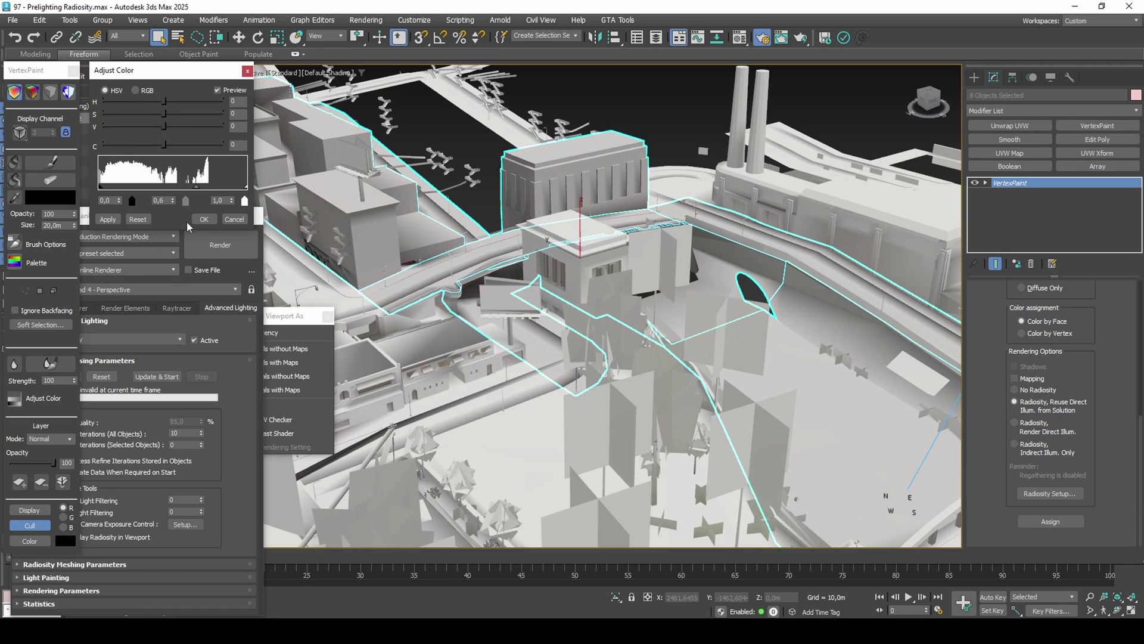
pyautogui.click(203, 220)
# Step: Examine the baked shading under the bridge, isolate the selected objects, compare them with VertexPaint on and off, and end the isolation
pyautogui.keyDown('alt'); pyautogui.moveTo(501, 271); pyautogui.dragTo(570, 263, button='middle'); pyautogui.keyUp('alt')
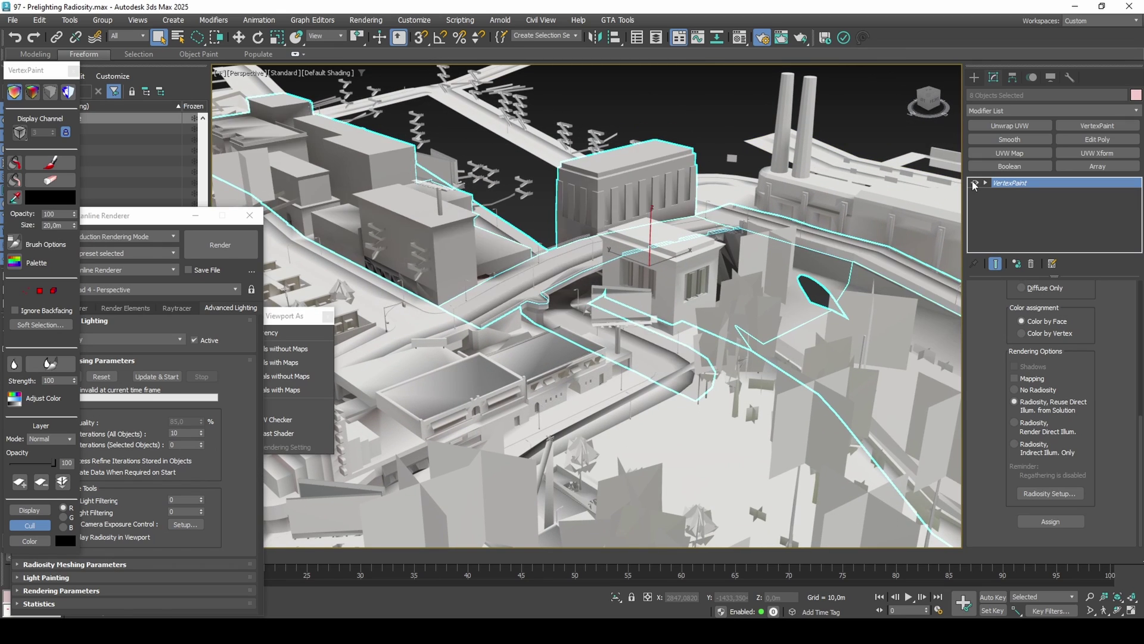
pyautogui.scroll(10, 584, 250)
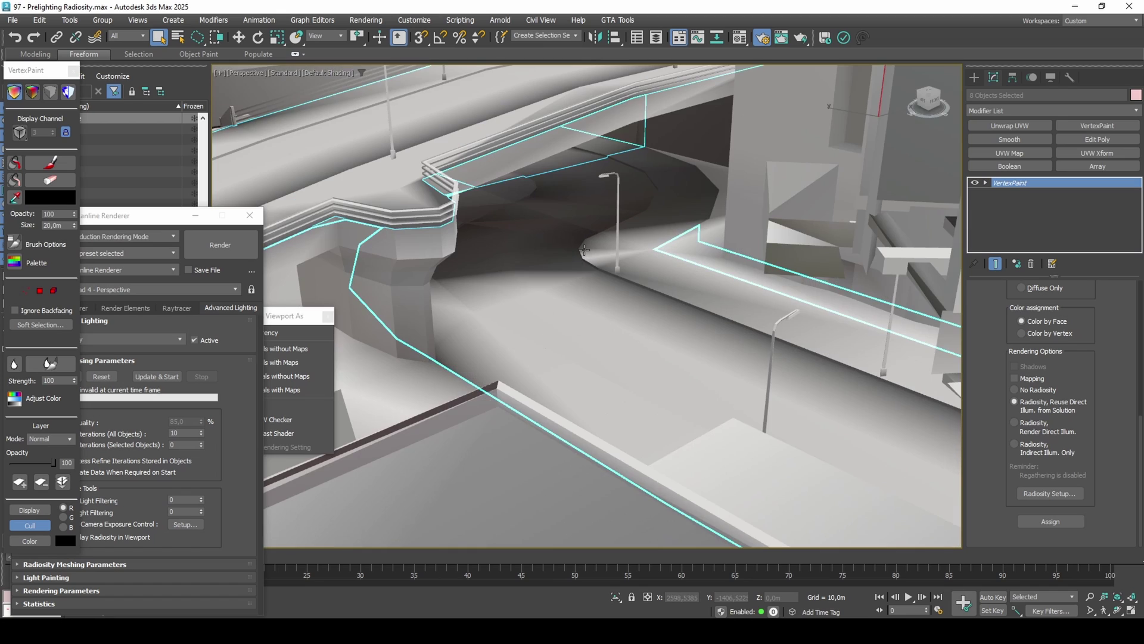
pyautogui.scroll(-5, 584, 250)
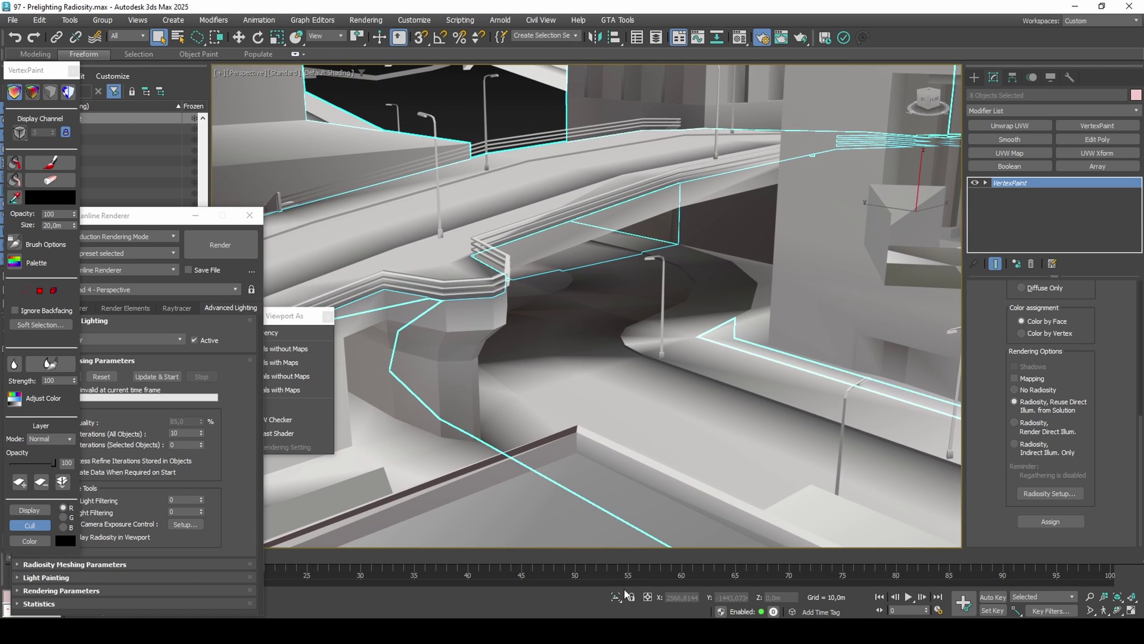
pyautogui.scroll(-8, 661, 381)
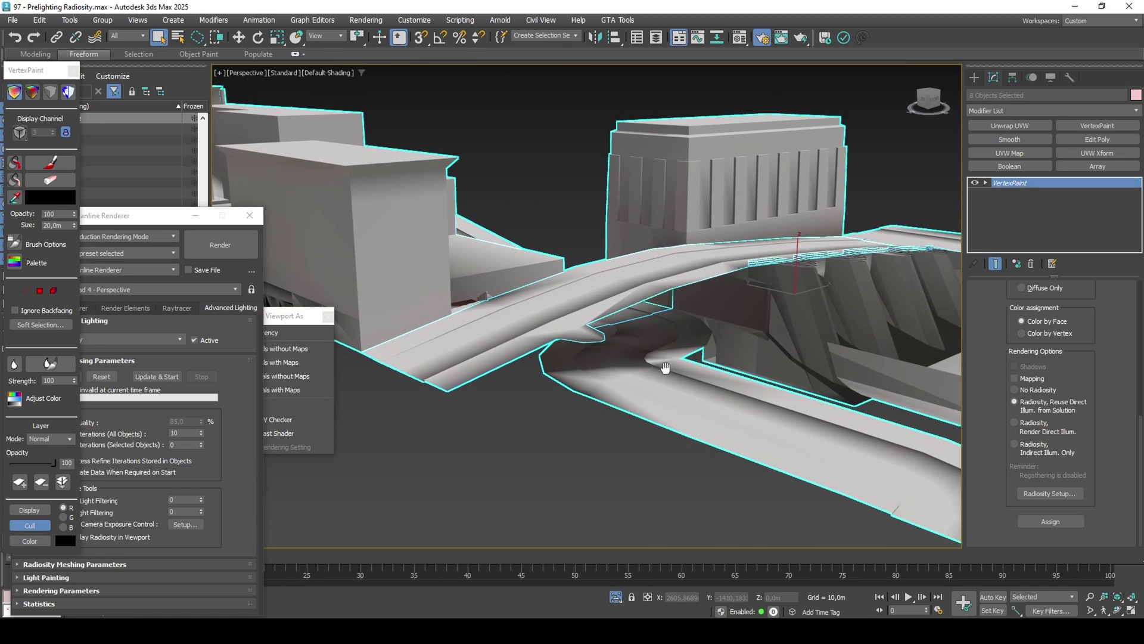
pyautogui.moveTo(666, 369); pyautogui.dragTo(672, 360, button='middle')
pyautogui.keyDown('alt'); pyautogui.moveTo(837, 249); pyautogui.dragTo(770, 249, button='middle'); pyautogui.keyUp('alt')
pyautogui.click(975, 183)
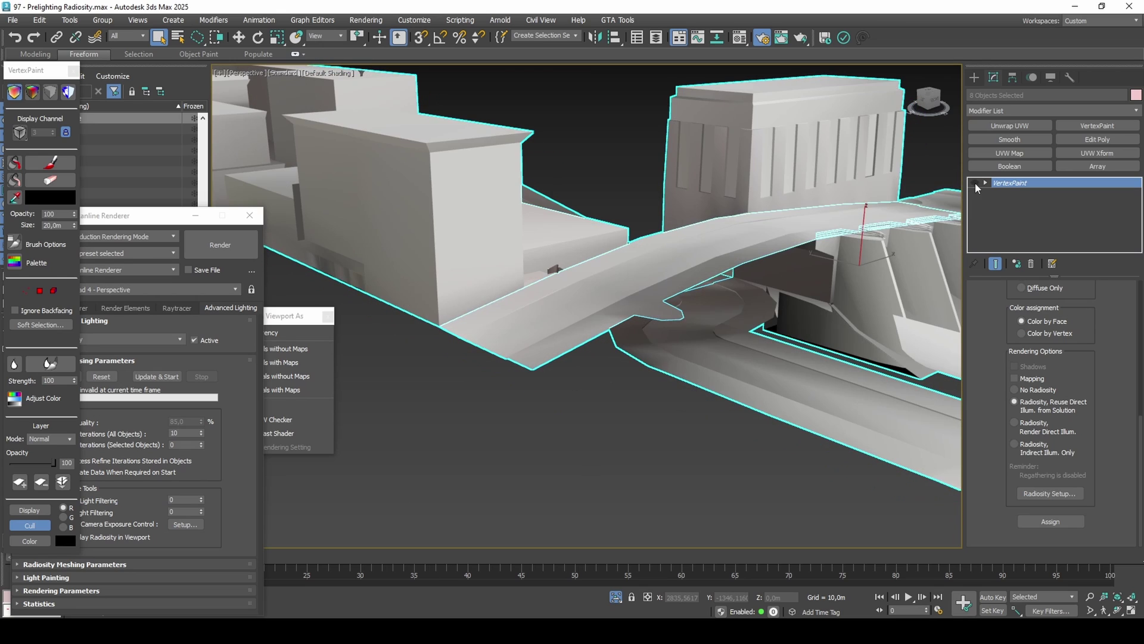
pyautogui.click(975, 183)
pyautogui.click(975, 183)
pyautogui.click(975, 183)
pyautogui.click(975, 183)
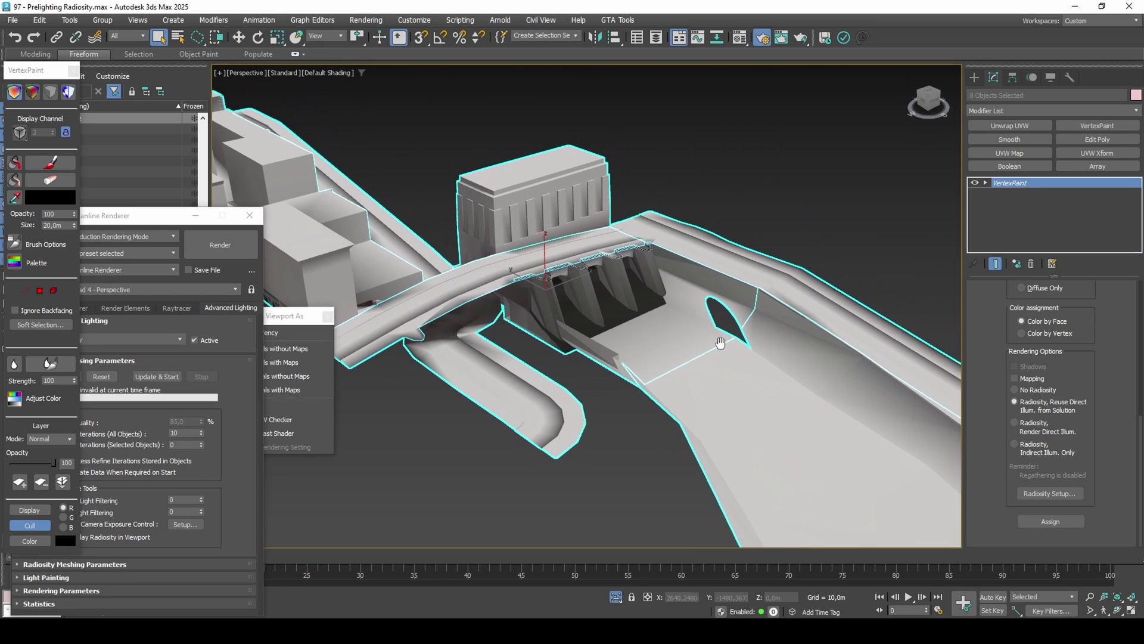
pyautogui.click(619, 598)
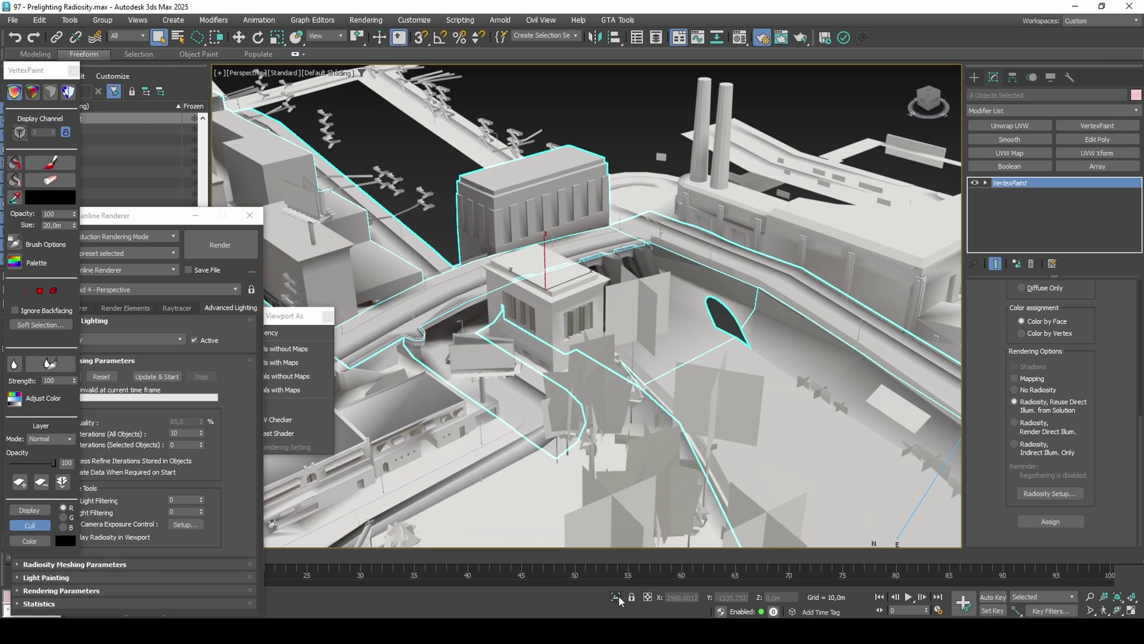
# Step: Turn off the vertex color display and remove the VertexPaint modifier from the selected objects
pyautogui.click(50, 92)
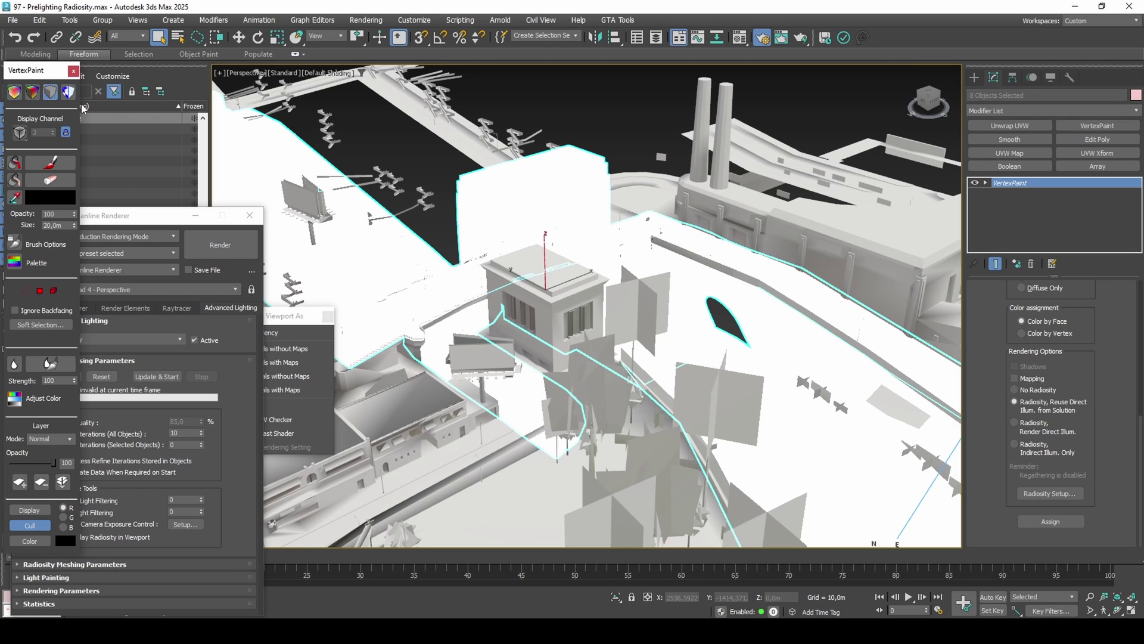
pyautogui.click(1031, 262)
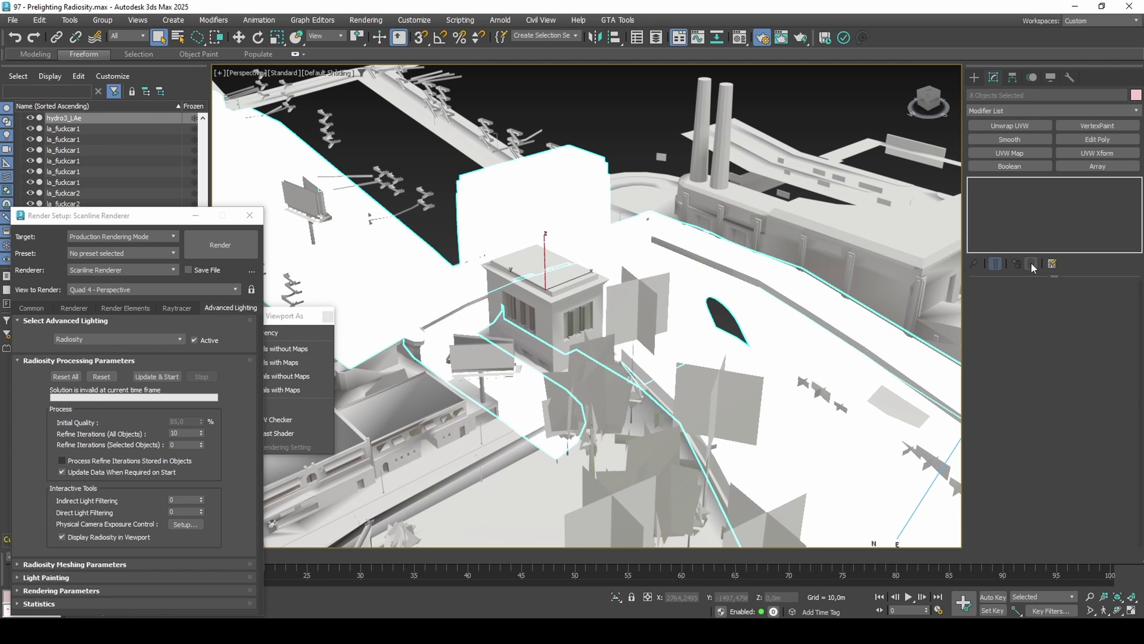
pyautogui.scroll(-6, 614, 325)
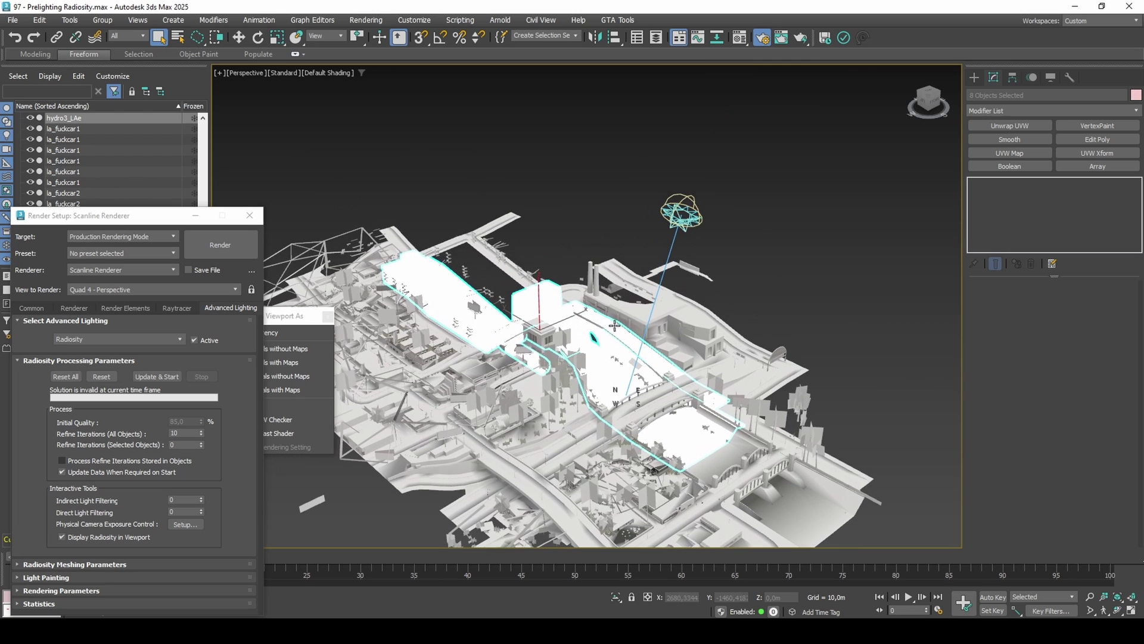
# Step: Select the Daylight001 system and set its position control to Manual
pyautogui.click(684, 226)
pyautogui.moveTo(680, 268); pyautogui.dragTo(718, 206, button='middle')
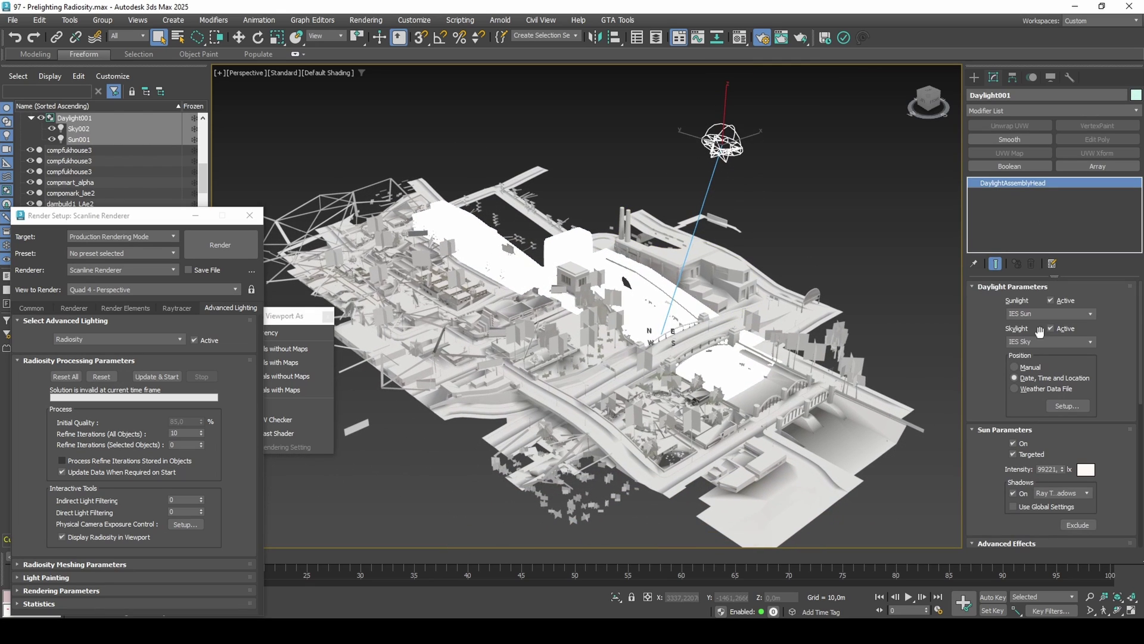
pyautogui.click(1026, 366)
pyautogui.keyDown('alt'); pyautogui.moveTo(757, 355); pyautogui.dragTo(751, 292, button='middle'); pyautogui.keyUp('alt')
# Step: Move the daylight head lower and farther out, to about X 2703.8, Y -1639.3, Z 67.6 m
pyautogui.press('w')
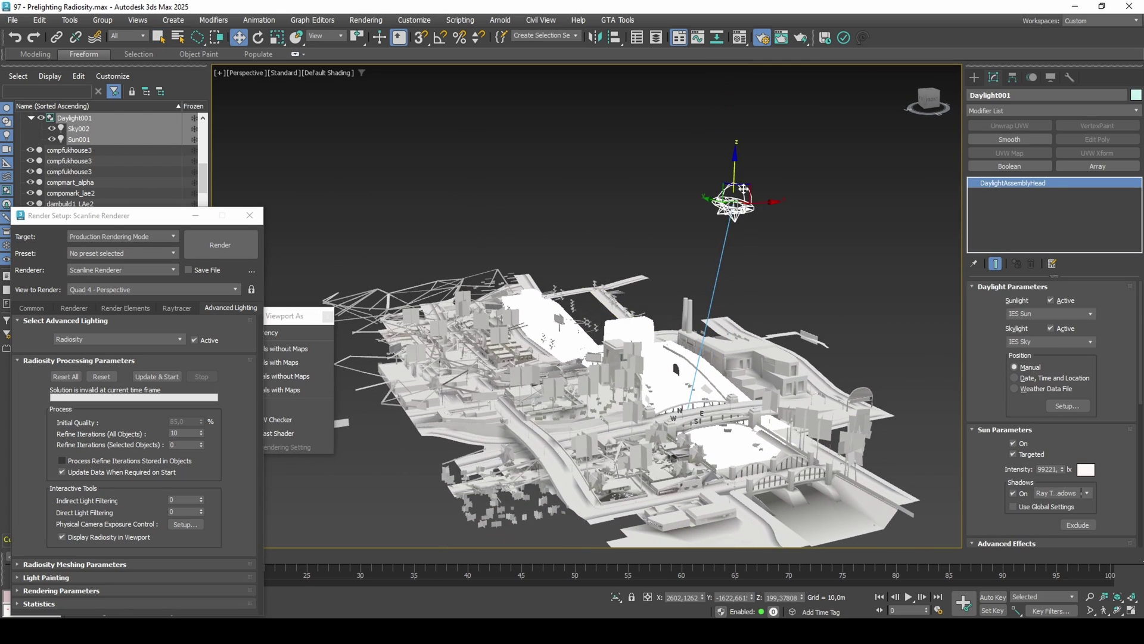
pyautogui.moveTo(744, 189); pyautogui.dragTo(809, 320)
pyautogui.keyDown('alt'); pyautogui.moveTo(777, 381); pyautogui.dragTo(853, 394, button='middle'); pyautogui.keyUp('alt')
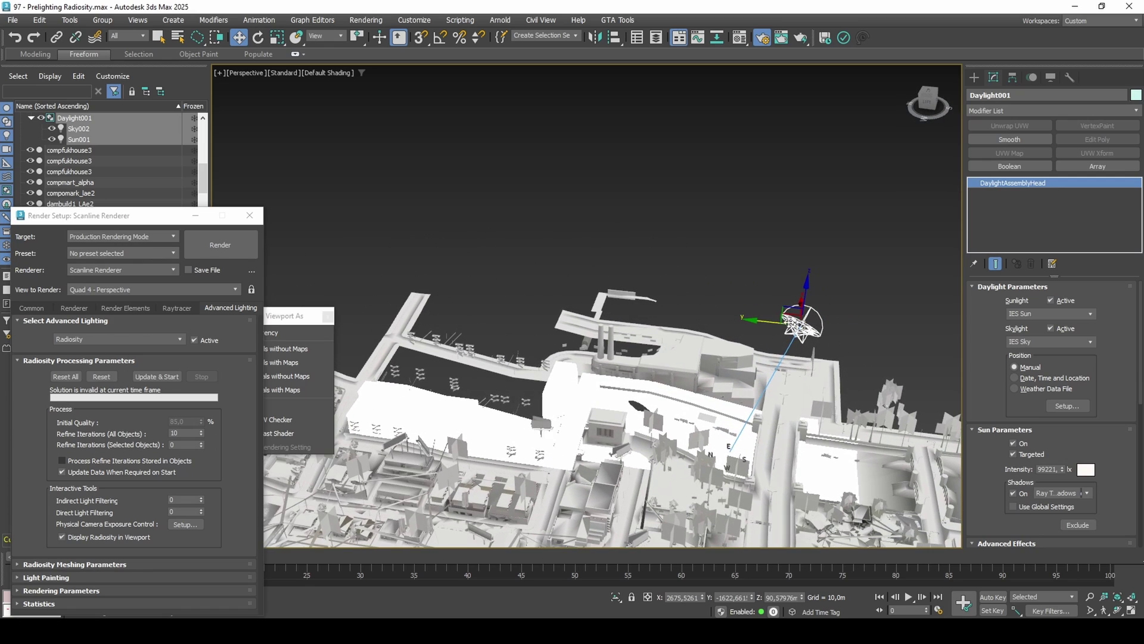
pyautogui.moveTo(790, 322); pyautogui.dragTo(809, 314)
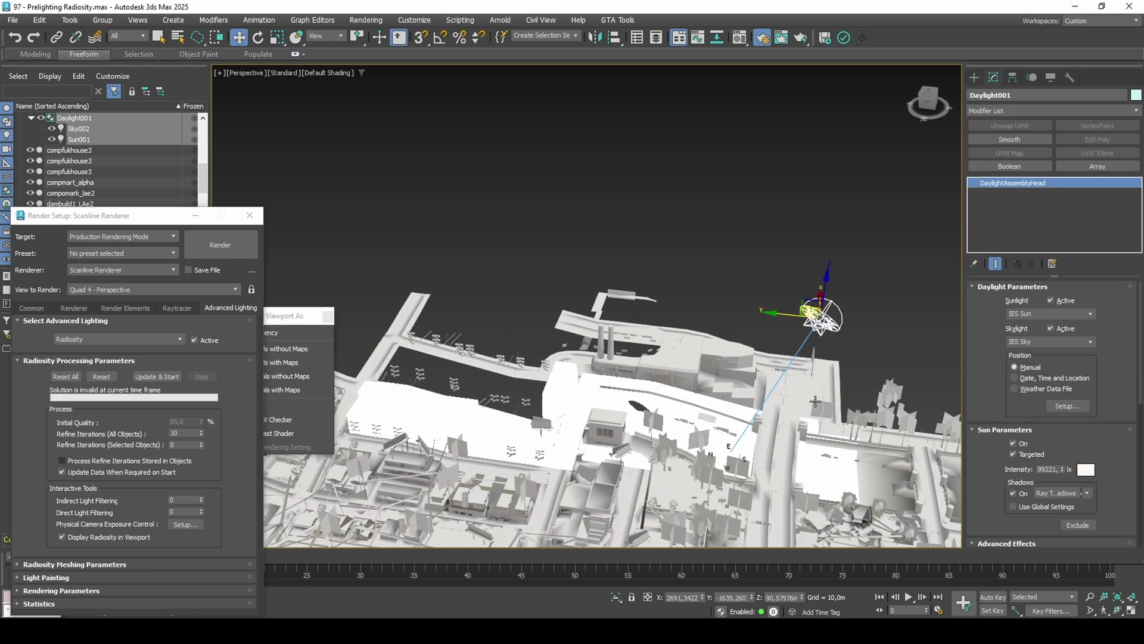
pyautogui.keyDown('alt'); pyautogui.moveTo(815, 401); pyautogui.dragTo(728, 370, button='middle'); pyautogui.keyUp('alt')
pyautogui.scroll(5, 789, 371)
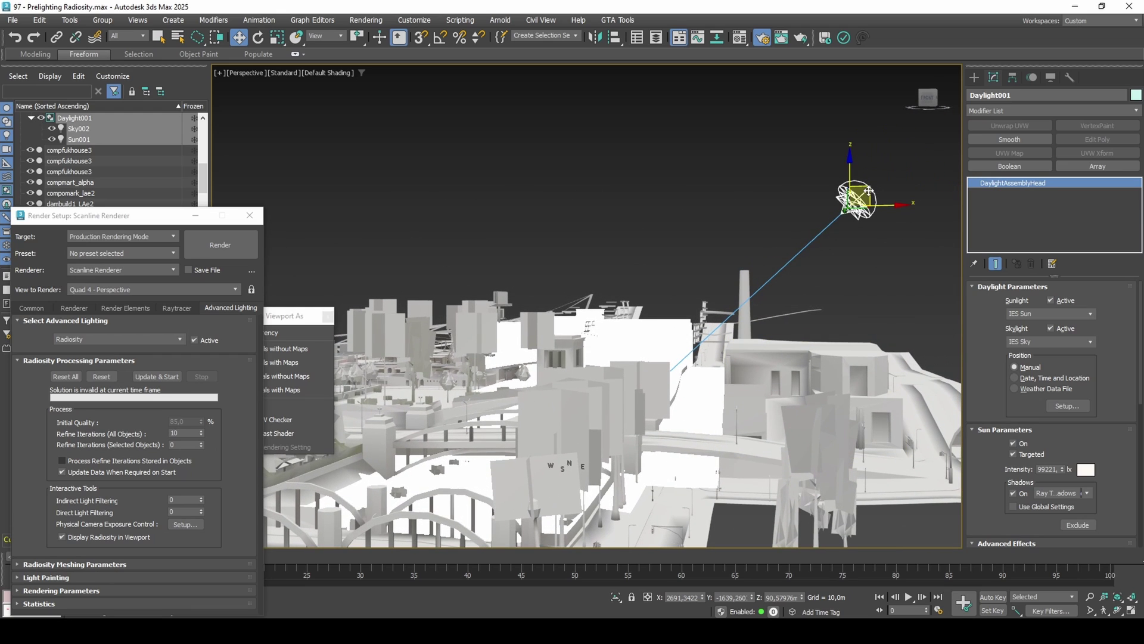
pyautogui.moveTo(869, 191); pyautogui.dragTo(916, 272)
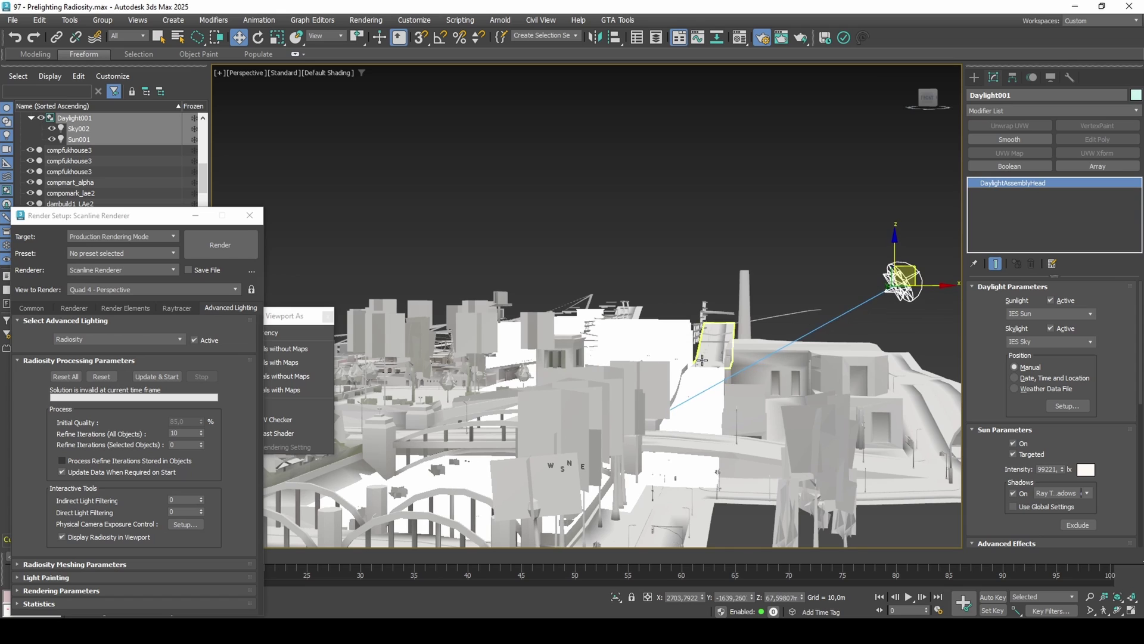
# Step: Recalculate the radiosity solution for the repositioned daylight with Update & Start
pyautogui.keyDown('alt'); pyautogui.moveTo(702, 360); pyautogui.dragTo(691, 381, button='middle'); pyautogui.keyUp('alt')
pyautogui.scroll(2, 641, 381)
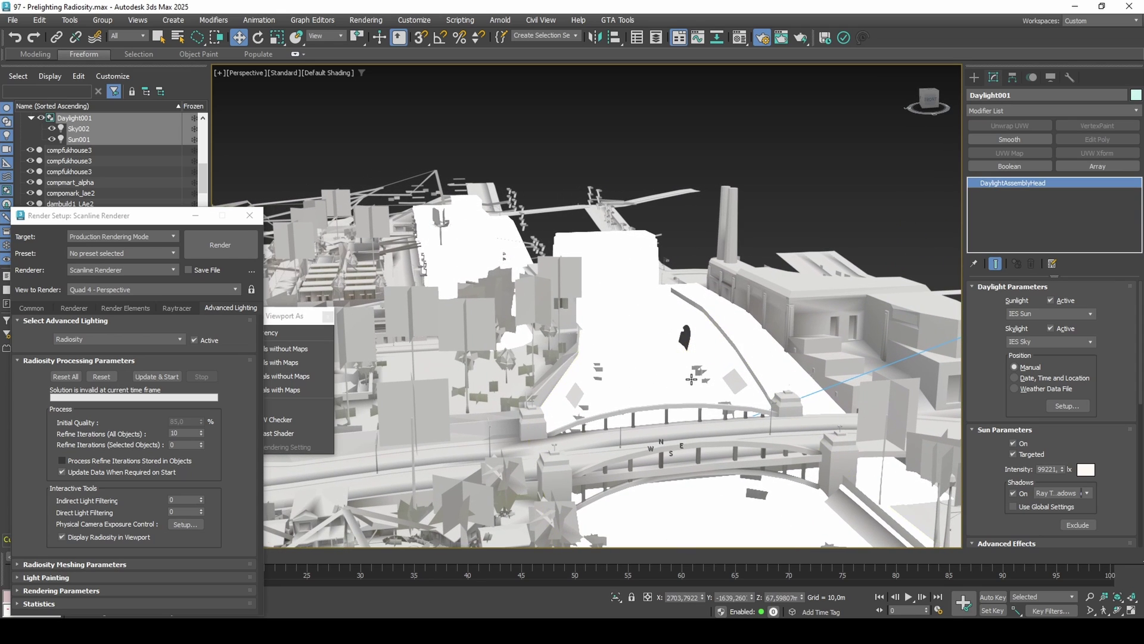
pyautogui.click(157, 376)
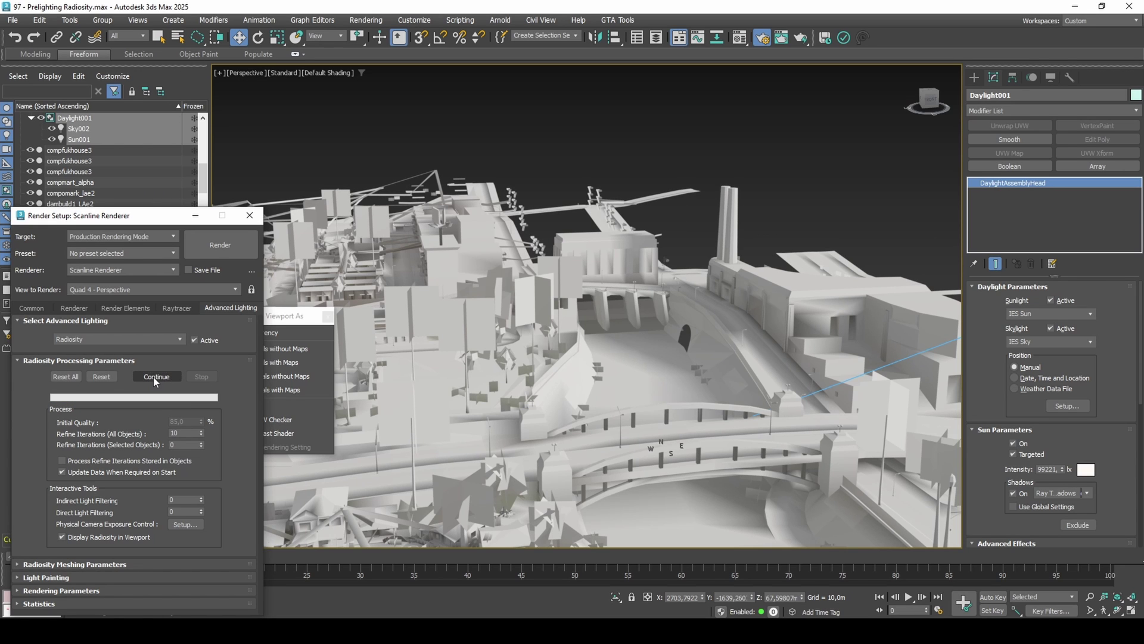
# Step: Select the storm drain sections, adjoining roads, columned hydro building, neighbouring building block and the chimney building together
pyautogui.keyDown('alt'); pyautogui.moveTo(437, 250); pyautogui.dragTo(657, 354, button='middle'); pyautogui.keyUp('alt')
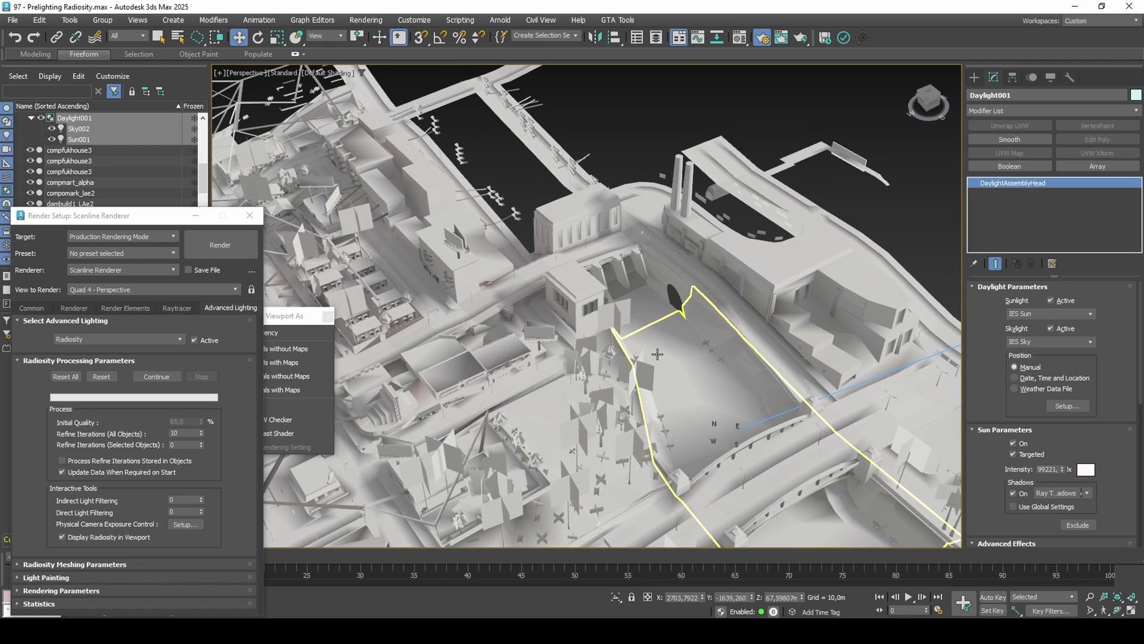
pyautogui.click(664, 353)
pyautogui.press('q')
pyautogui.keyDown('ctrl'); pyautogui.click(658, 307); pyautogui.keyUp('ctrl')
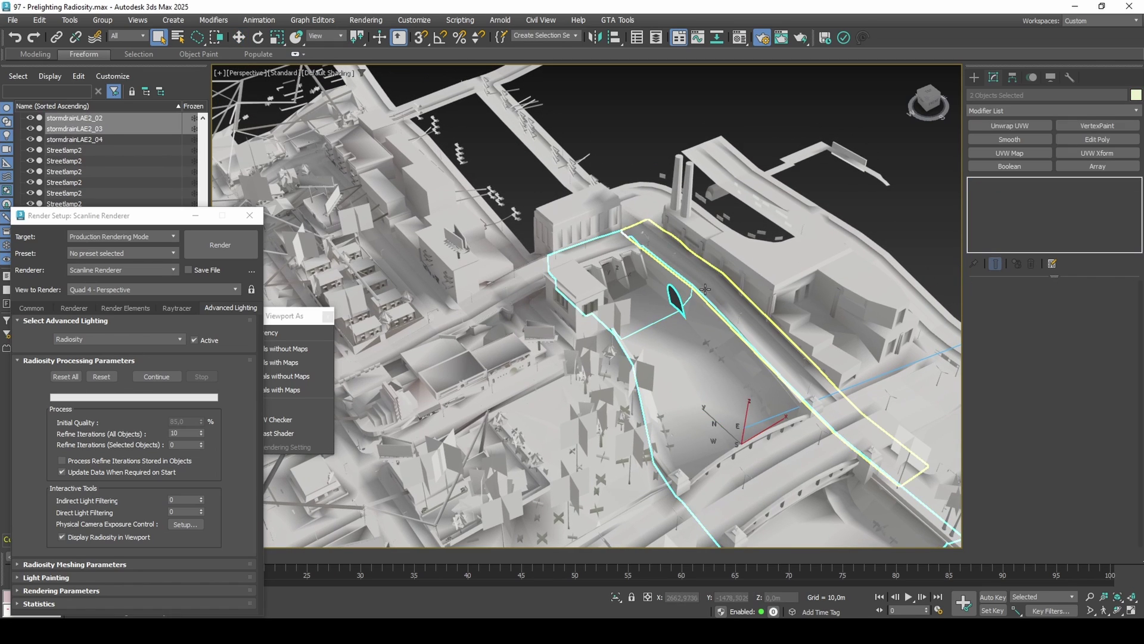
pyautogui.keyDown('ctrl'); pyautogui.click(698, 285); pyautogui.keyUp('ctrl')
pyautogui.keyDown('ctrl'); pyautogui.click(593, 247); pyautogui.keyUp('ctrl')
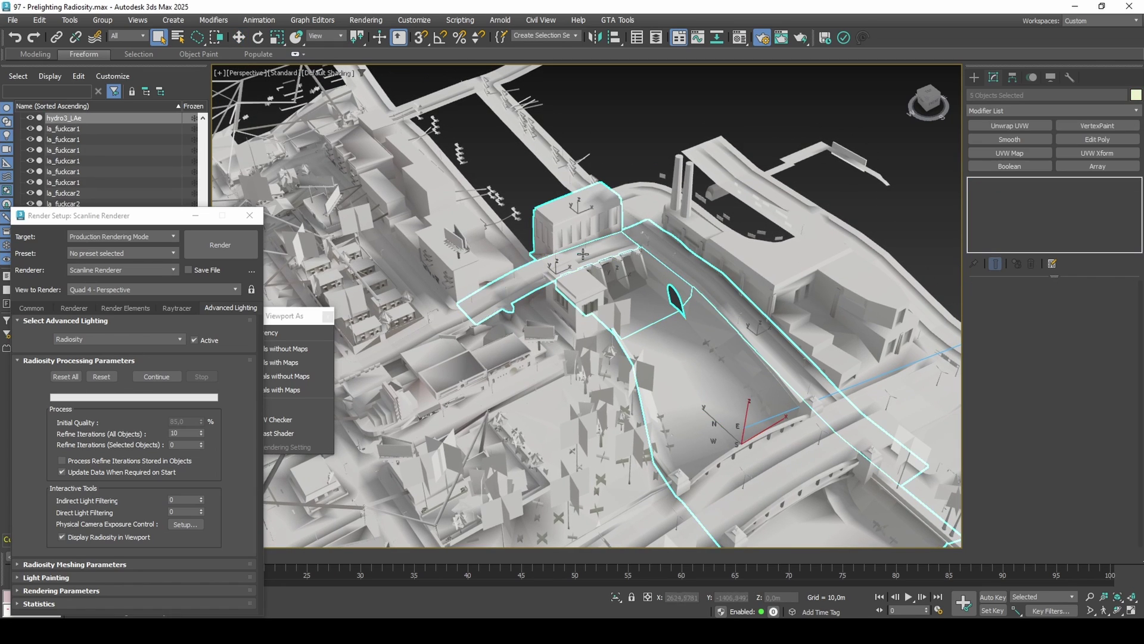
pyautogui.keyDown('ctrl'); pyautogui.click(569, 298); pyautogui.keyUp('ctrl')
pyautogui.keyDown('ctrl'); pyautogui.click(512, 255); pyautogui.keyUp('ctrl')
pyautogui.keyDown('ctrl'); pyautogui.click(488, 270); pyautogui.keyUp('ctrl')
pyautogui.moveTo(525, 281); pyautogui.dragTo(605, 343, button='middle')
pyautogui.scroll(2, 659, 359)
pyautogui.keyDown('ctrl'); pyautogui.click(868, 292); pyautogui.keyUp('ctrl')
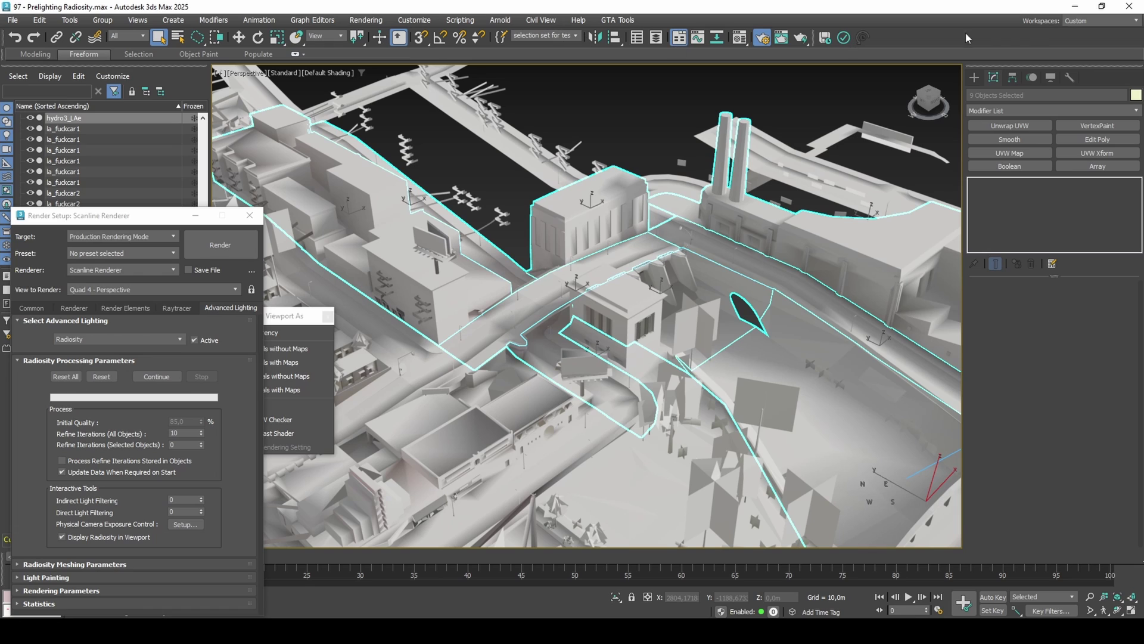
# Step: Add VertexPaint to the selected objects, display shaded vertex colors, and assign them with Radiosity, Reuse Direct Illum. from Solution
pyautogui.click(1076, 124)
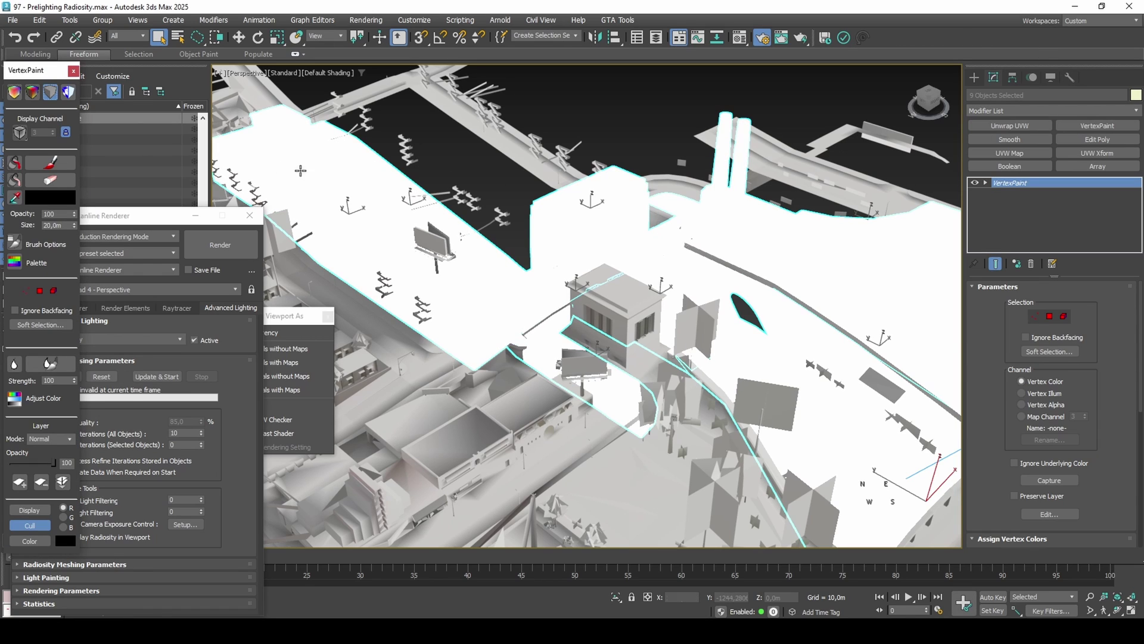
pyautogui.scroll(-5, 1106, 468)
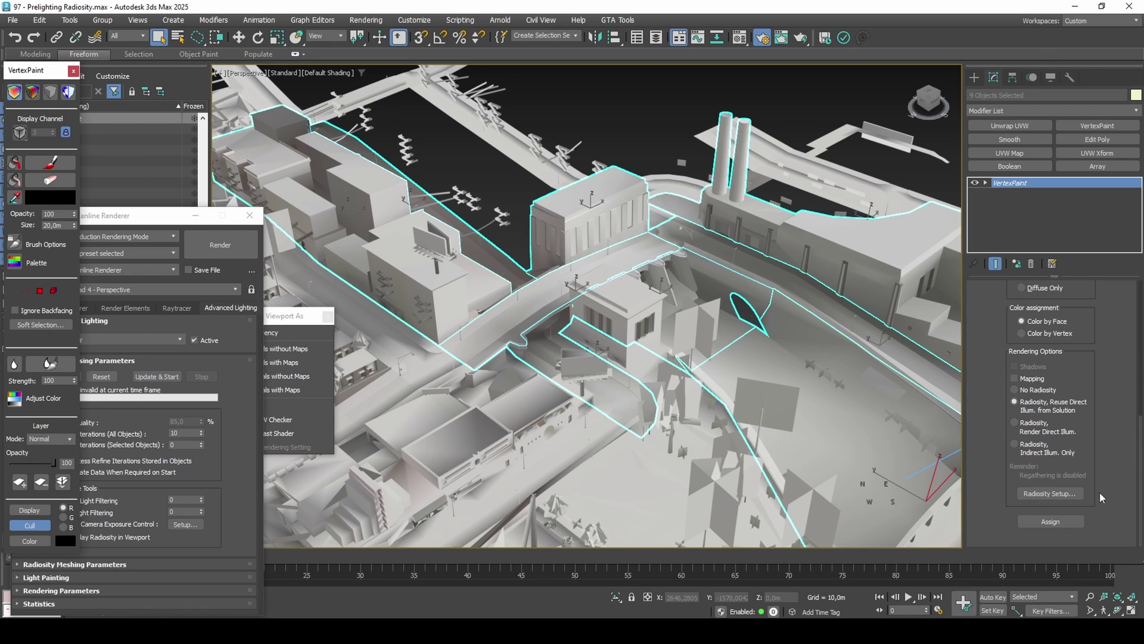
pyautogui.click(1081, 522)
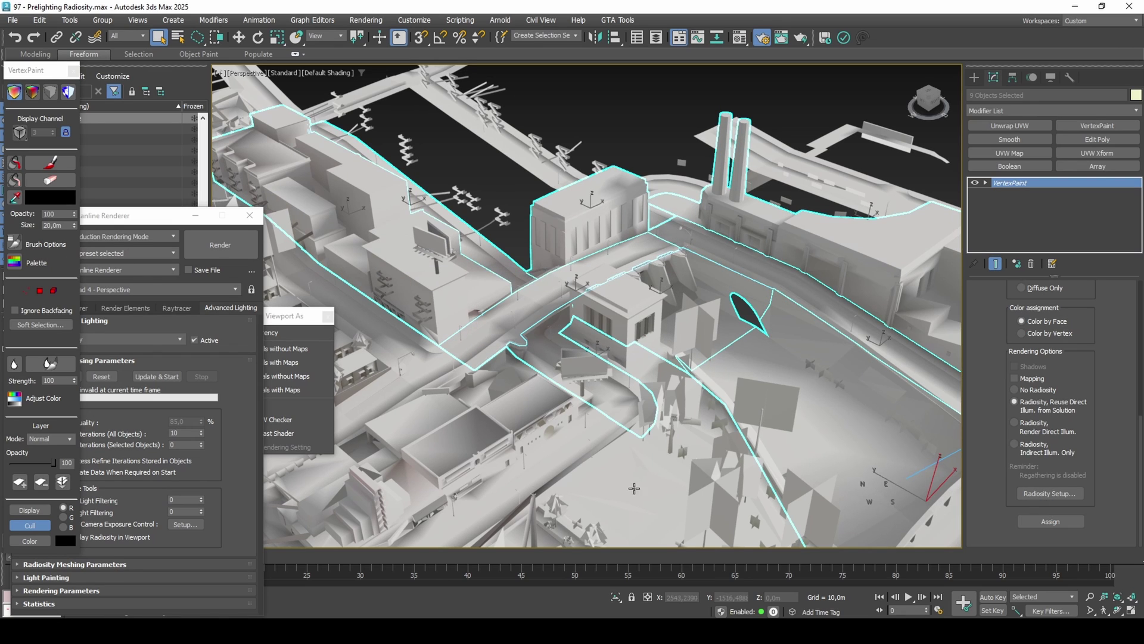
# Step: Darken the newly assigned vertex colors by setting the midtone level to 0.68 in Adjust Color
pyautogui.click(14, 398)
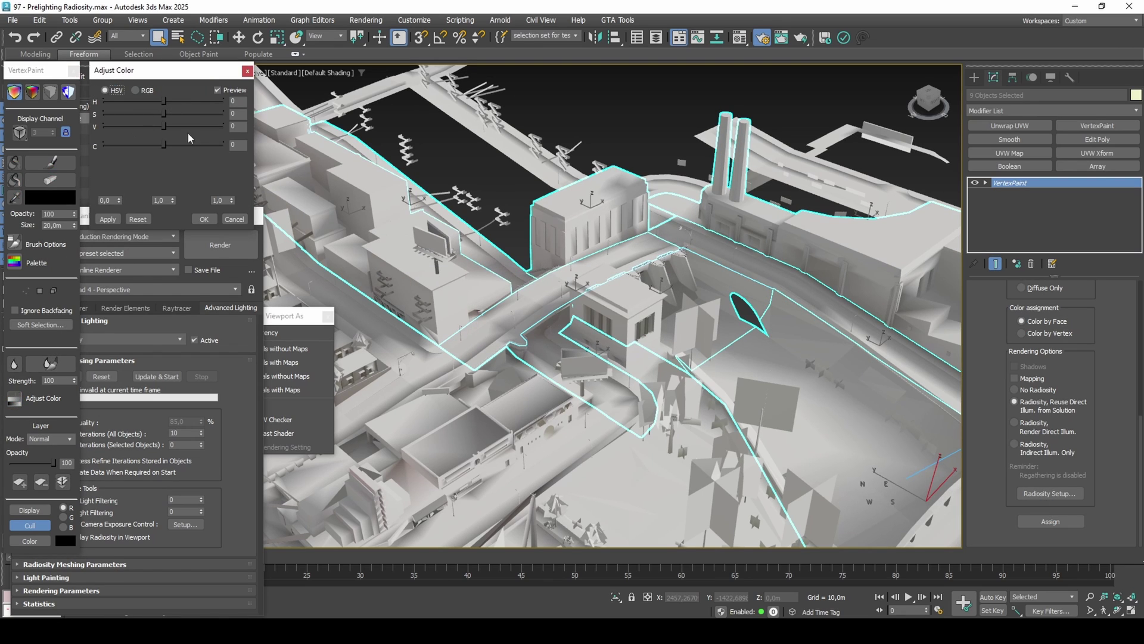
pyautogui.moveTo(172, 201); pyautogui.dragTo(181, 223)
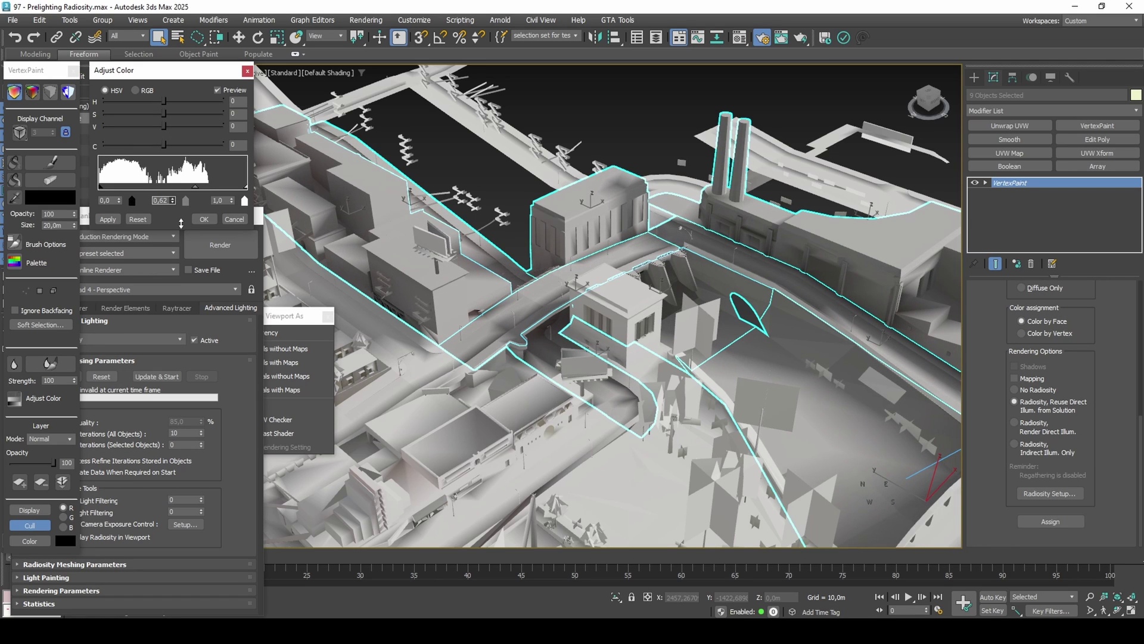
pyautogui.click(203, 220)
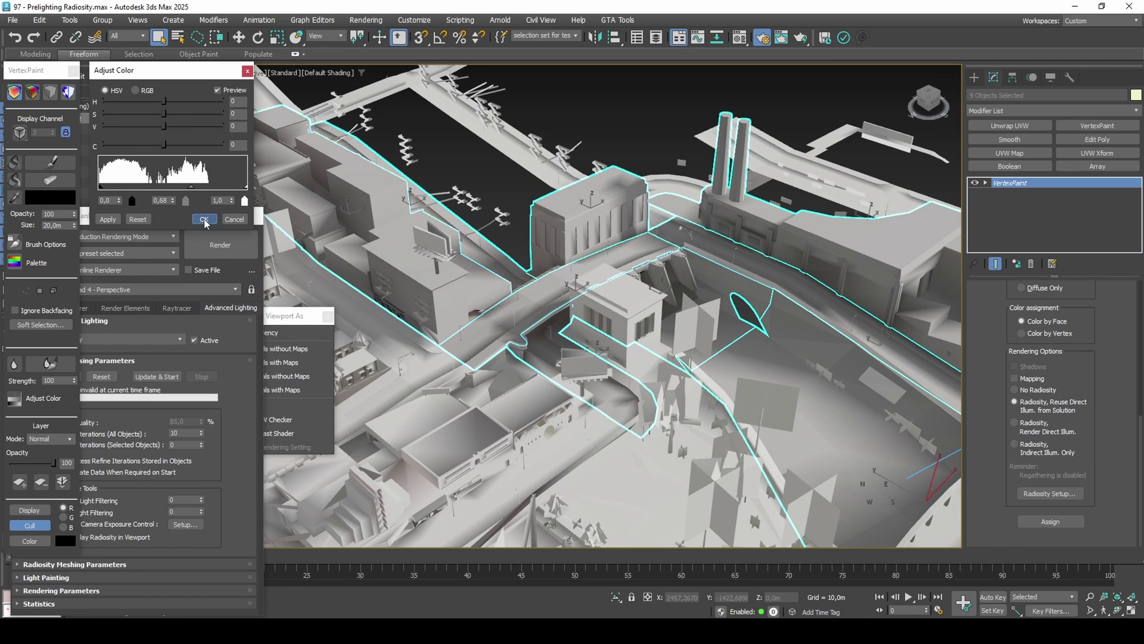
# Step: Isolate the selected objects and compare the shading of the chimney building and bridge with VertexPaint on and off
pyautogui.keyDown('alt'); pyautogui.moveTo(737, 357); pyautogui.dragTo(712, 285, button='middle'); pyautogui.keyUp('alt')
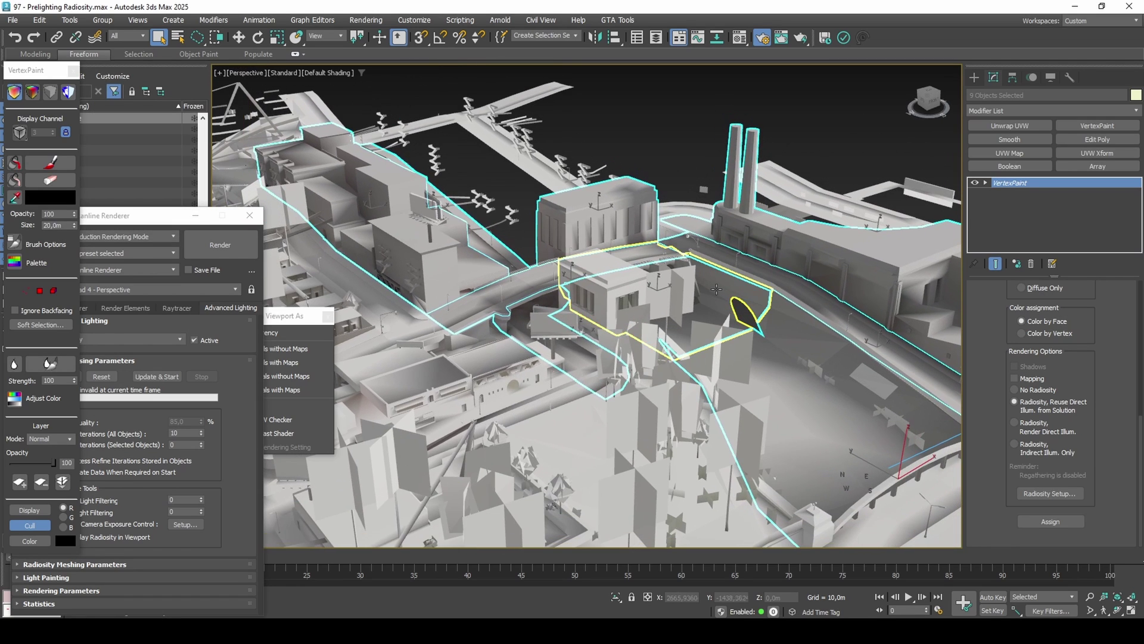
pyautogui.click(616, 598)
pyautogui.scroll(6, 665, 244)
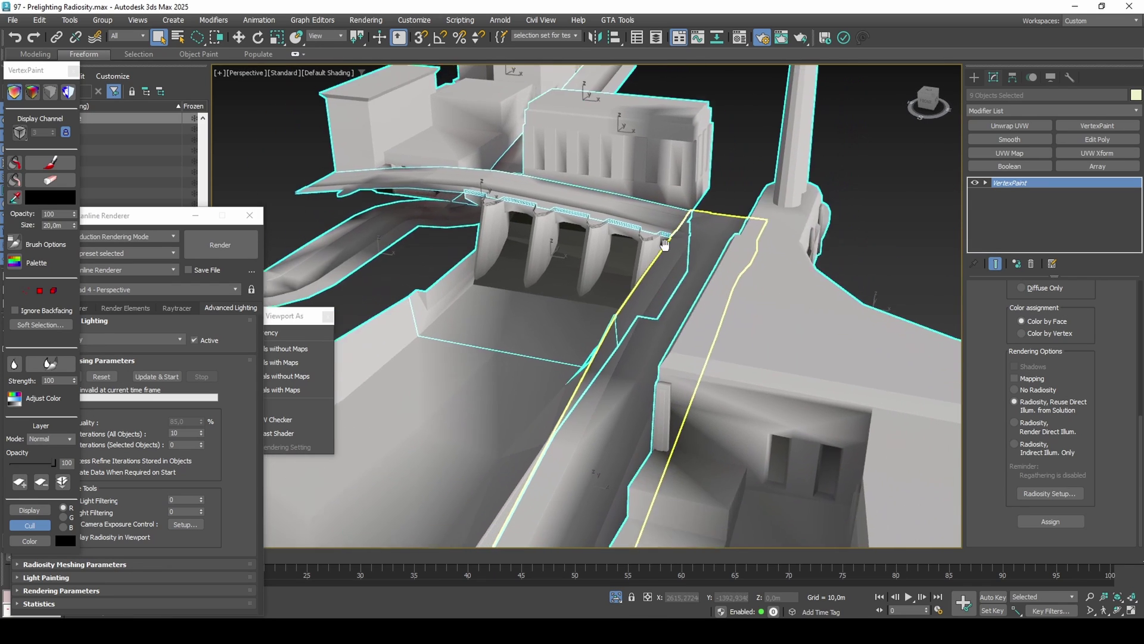
pyautogui.moveTo(664, 244)
pyautogui.keyDown('alt'); pyautogui.mouseDown(button='middle')
pyautogui.moveTo(646, 215)
pyautogui.moveTo(674, 238)
pyautogui.mouseUp(button='middle'); pyautogui.keyUp('alt')
pyautogui.moveTo(687, 296); pyautogui.dragTo(644, 251, button='middle')
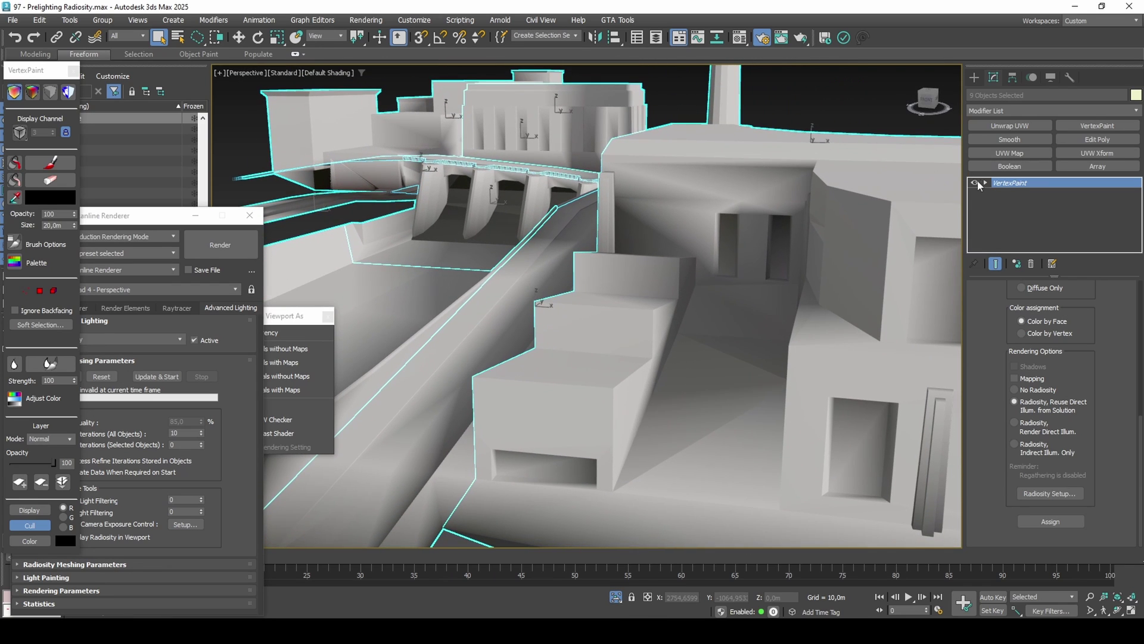
pyautogui.click(975, 184)
pyautogui.click(976, 184)
pyautogui.click(976, 185)
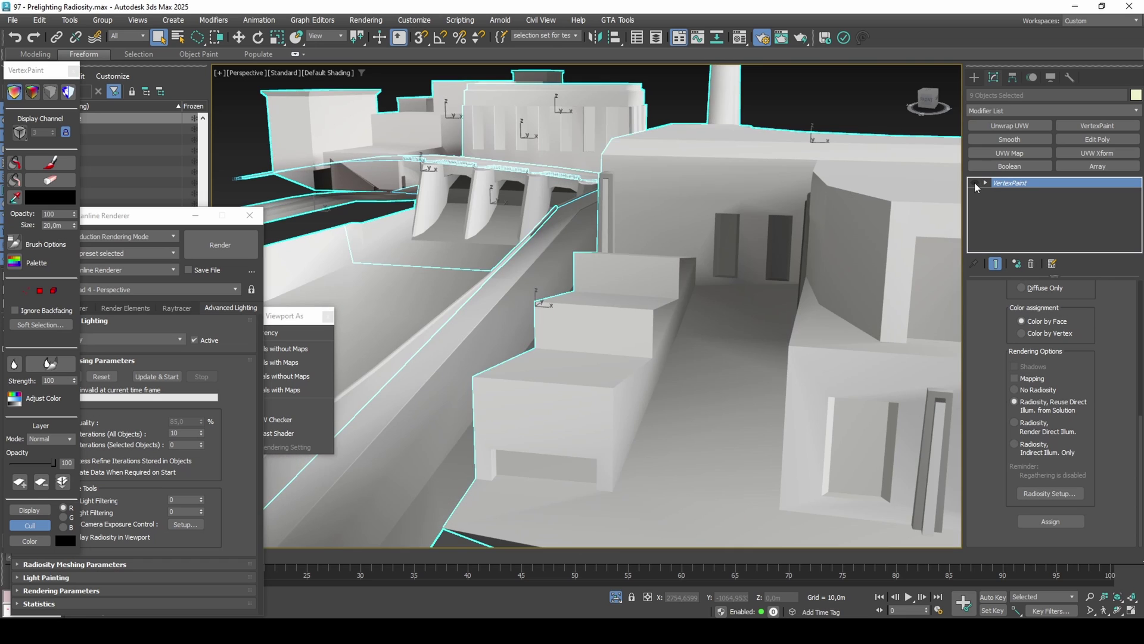
pyautogui.click(976, 184)
# Step: Examine the road along the storm drain wall and compare its shading with VertexPaint on and off
pyautogui.keyDown('alt'); pyautogui.moveTo(709, 262); pyautogui.dragTo(727, 279, button='middle'); pyautogui.keyUp('alt')
pyautogui.moveTo(728, 279); pyautogui.dragTo(748, 311, button='middle')
pyautogui.scroll(5, 748, 311)
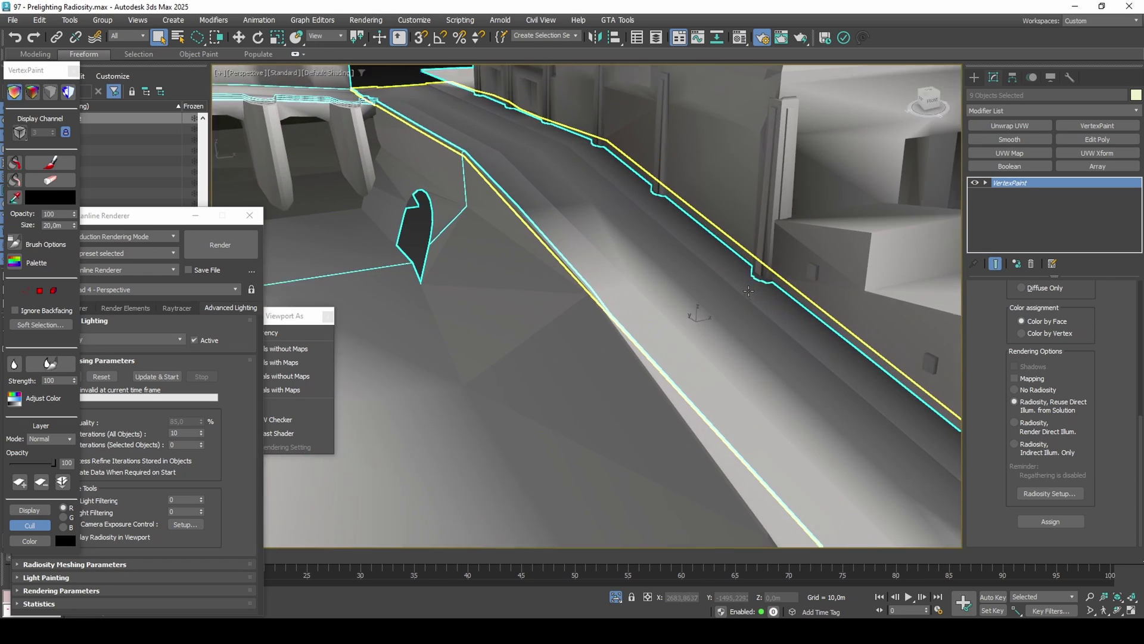
pyautogui.click(977, 183)
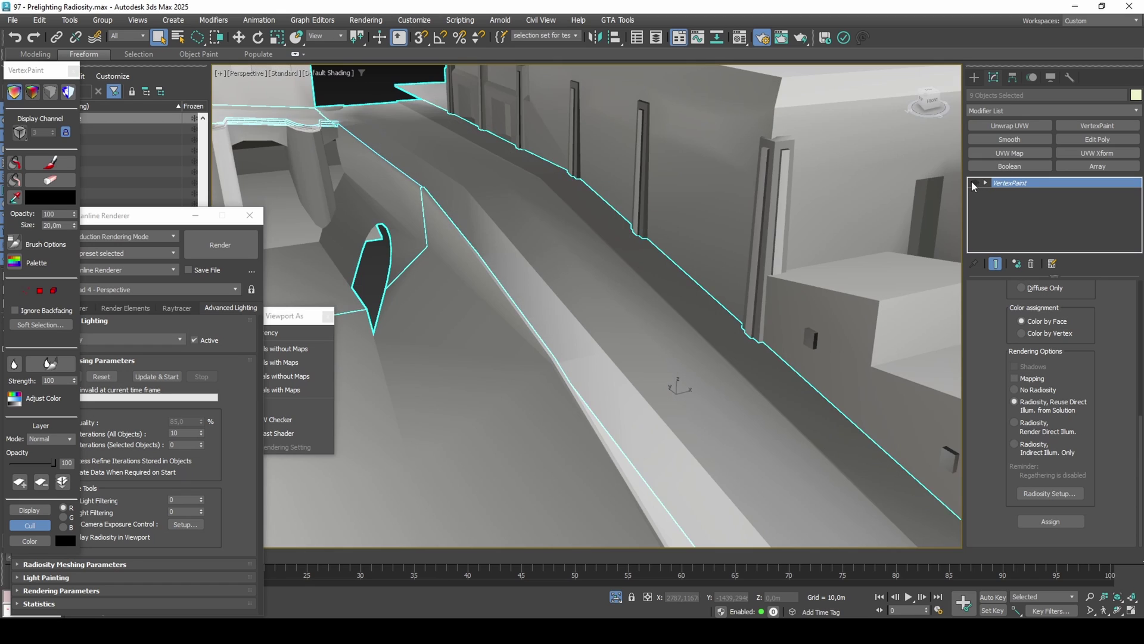
pyautogui.click(975, 183)
pyautogui.click(975, 183)
pyautogui.click(974, 183)
pyautogui.click(974, 184)
pyautogui.click(974, 184)
pyautogui.click(975, 183)
pyautogui.click(974, 184)
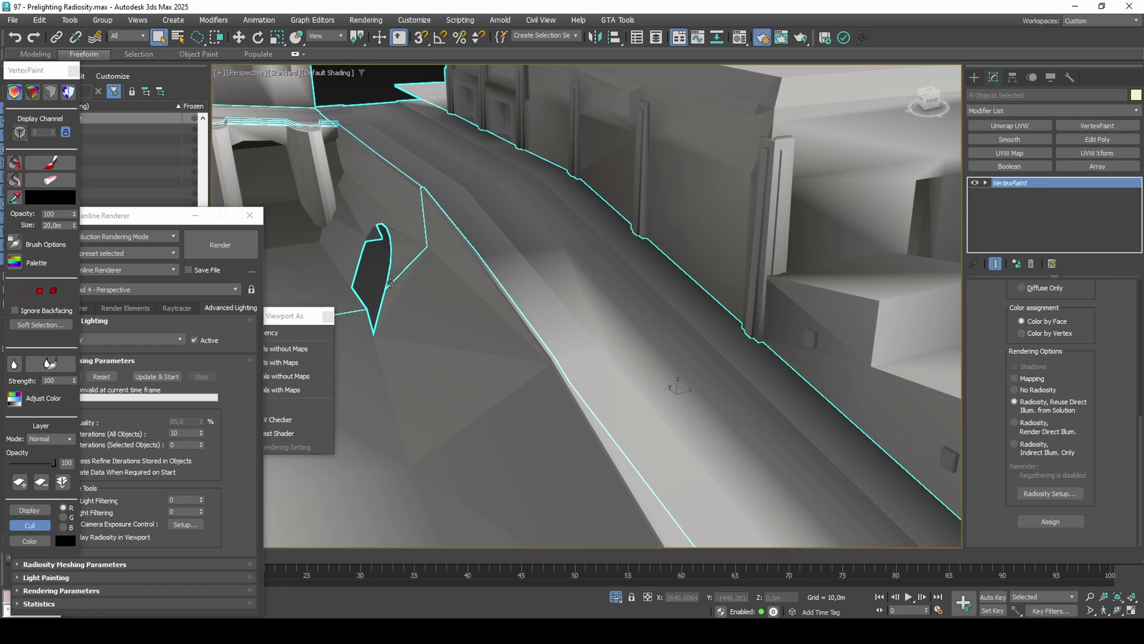
# Step: Compare the curved ground section near the bridge with VertexPaint on and off, and end the isolation
pyautogui.moveTo(452, 280)
pyautogui.mouseDown(button='middle')
pyautogui.moveTo(685, 281)
pyautogui.moveTo(734, 319)
pyautogui.mouseUp(button='middle')
pyautogui.keyDown('alt'); pyautogui.moveTo(752, 313); pyautogui.dragTo(643, 289, button='middle'); pyautogui.keyUp('alt')
pyautogui.scroll(4, 598, 258)
pyautogui.keyDown('alt'); pyautogui.moveTo(597, 258); pyautogui.dragTo(894, 190, button='middle'); pyautogui.keyUp('alt')
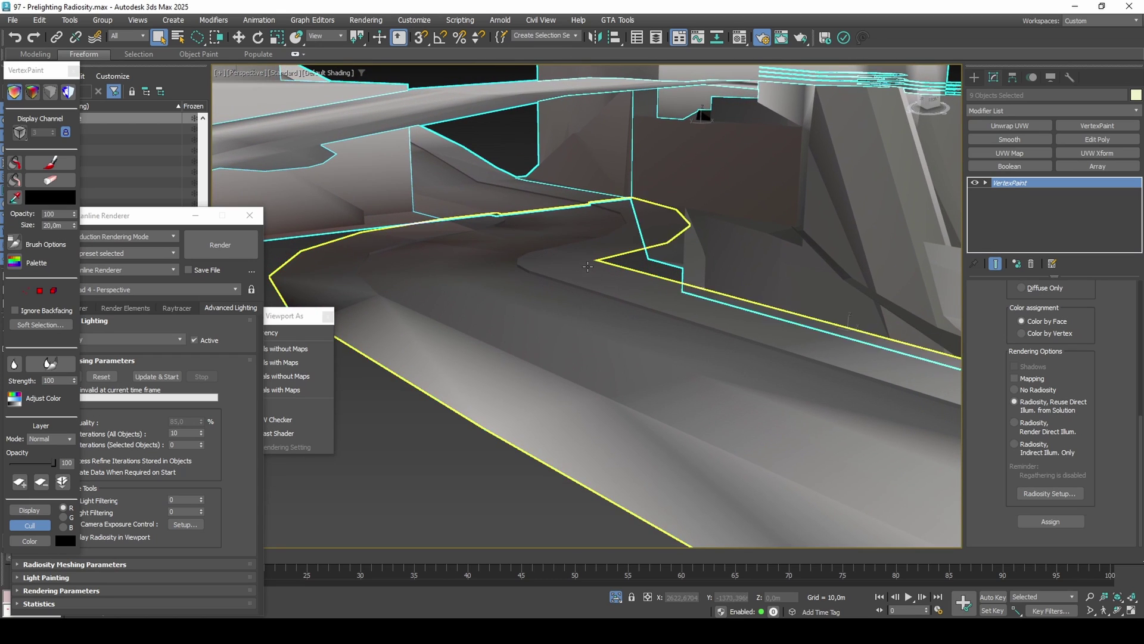
pyautogui.click(973, 184)
pyautogui.click(975, 184)
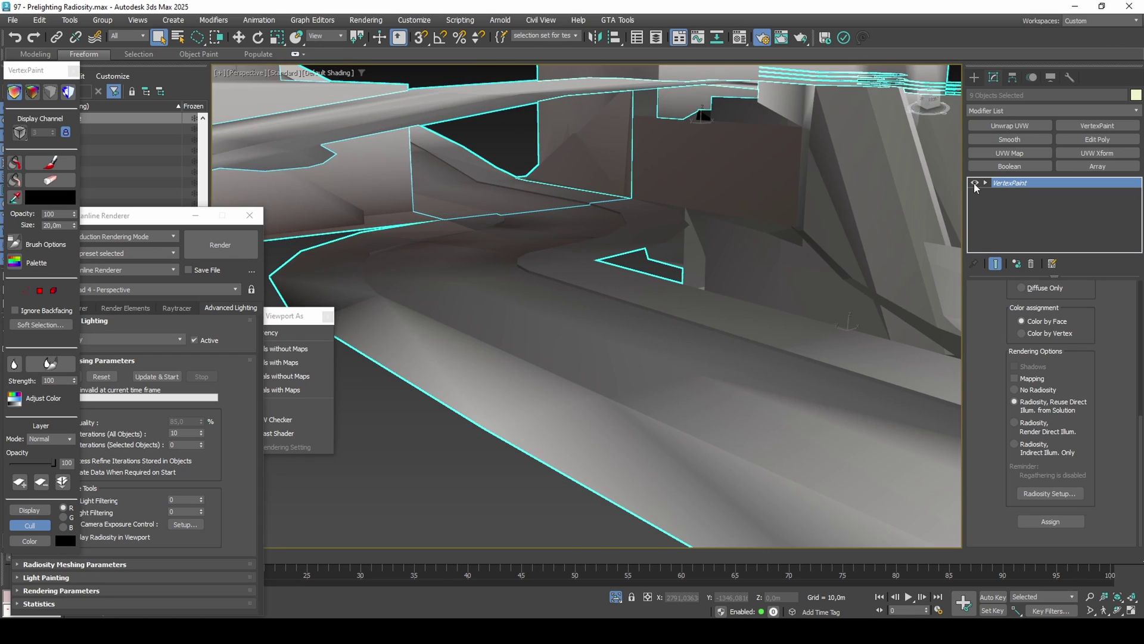
pyautogui.click(975, 185)
pyautogui.click(975, 185)
pyautogui.click(975, 184)
pyautogui.click(975, 184)
pyautogui.click(976, 184)
pyautogui.click(975, 184)
pyautogui.click(975, 184)
pyautogui.click(975, 184)
pyautogui.click(618, 599)
# Step: Clear the selection and select only the barrio03A_LAe building below the billboards
pyautogui.scroll(-10, 738, 380)
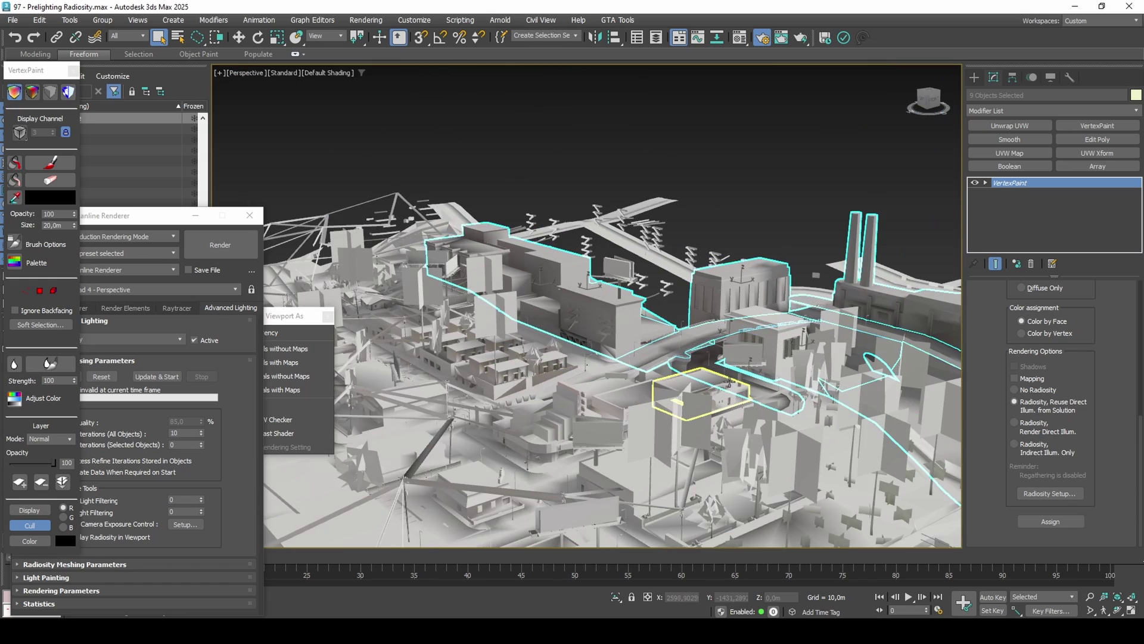
pyautogui.keyDown('alt'); pyautogui.moveTo(714, 379); pyautogui.dragTo(649, 387, button='middle'); pyautogui.keyUp('alt')
pyautogui.hotkey('ctrl', 'd')
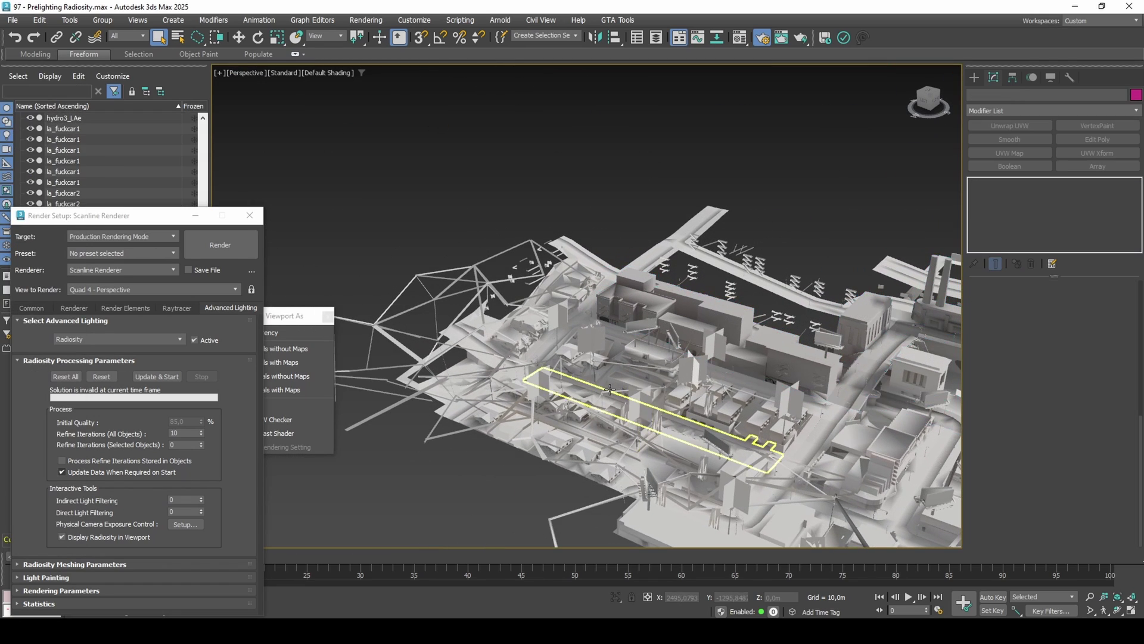
pyautogui.scroll(8, 650, 387)
pyautogui.moveTo(723, 319); pyautogui.dragTo(652, 351, button='middle')
pyautogui.click(652, 350)
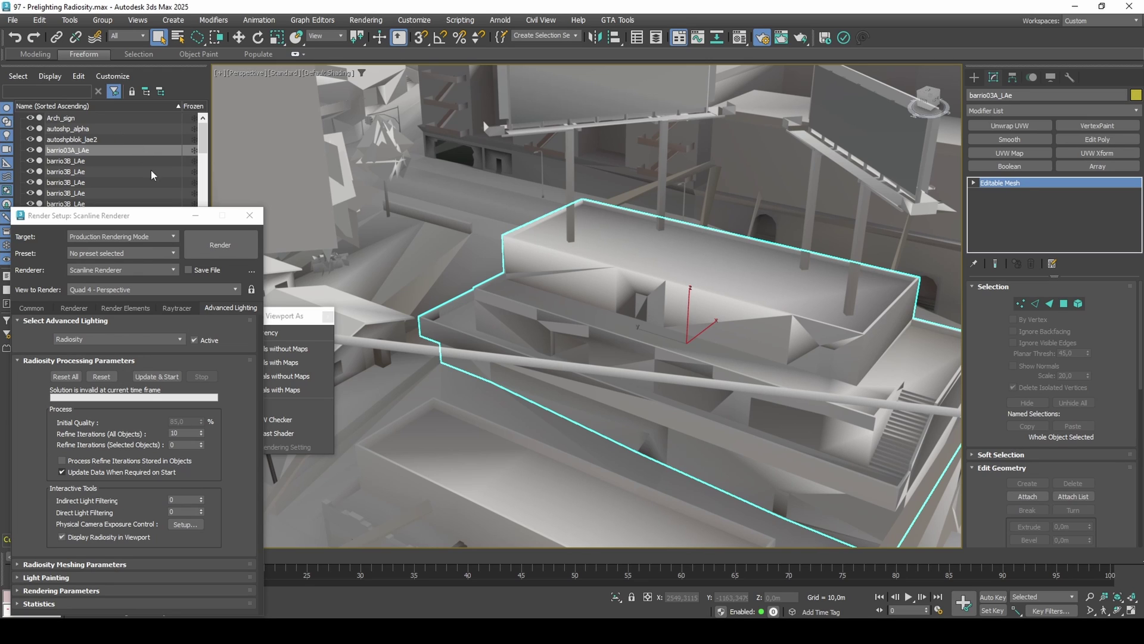
# Step: Close the render setup and add an Edit Poly modifier to barrio03A_LAe
pyautogui.click(250, 215)
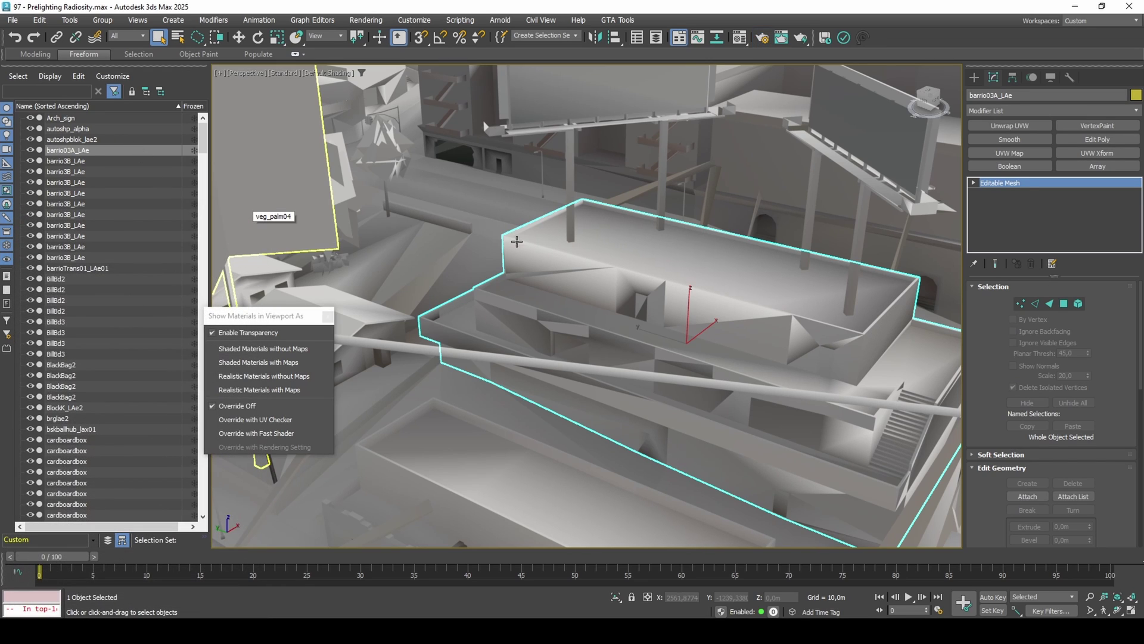
pyautogui.click(1097, 139)
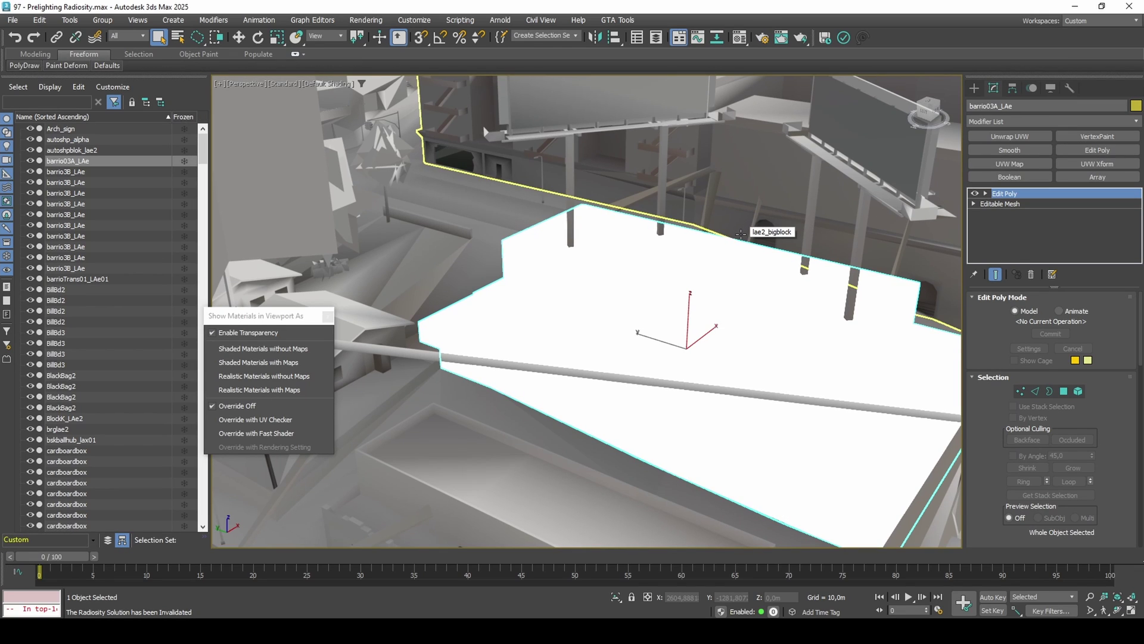
# Step: Deactivate the Radiosity solution in the Advanced Lighting render settings
pyautogui.click(366, 20)
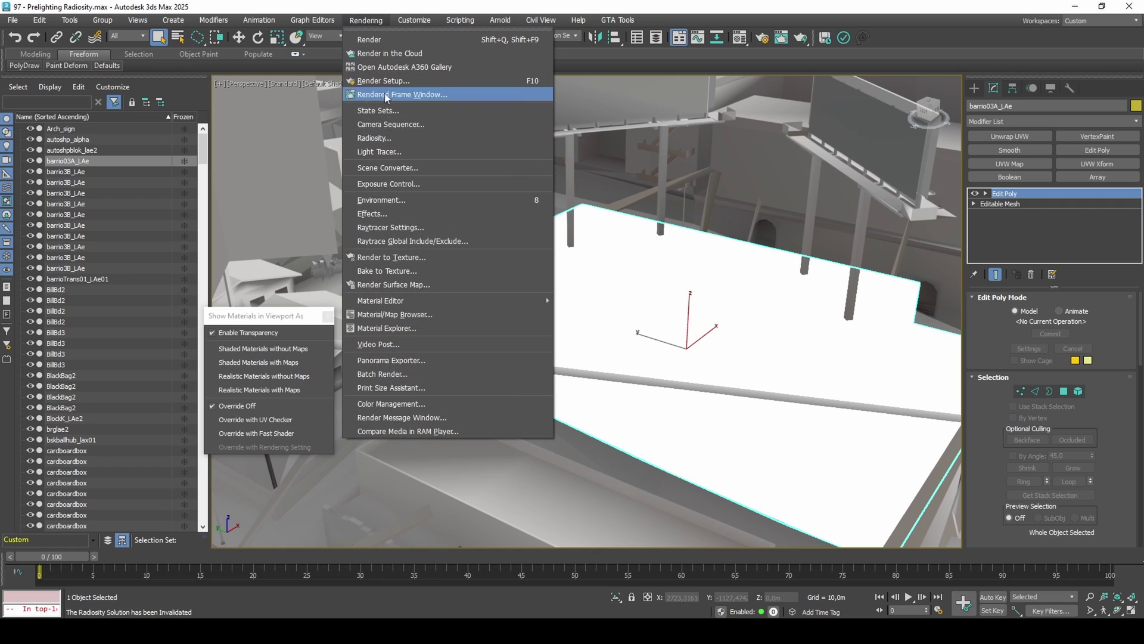
pyautogui.click(381, 138)
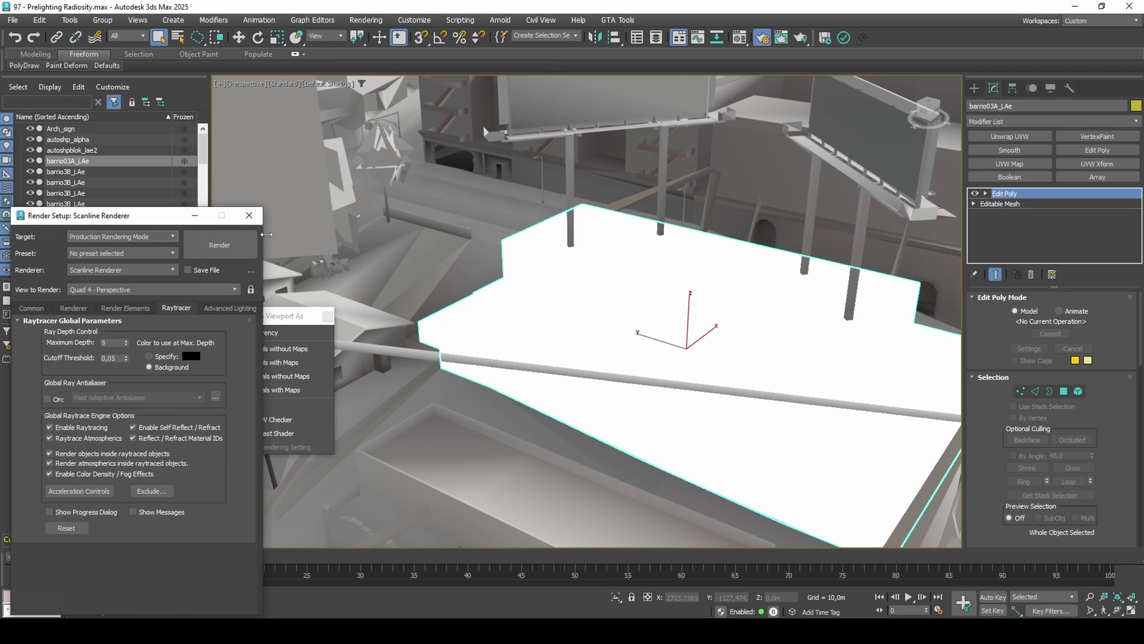
pyautogui.click(218, 308)
pyautogui.click(195, 340)
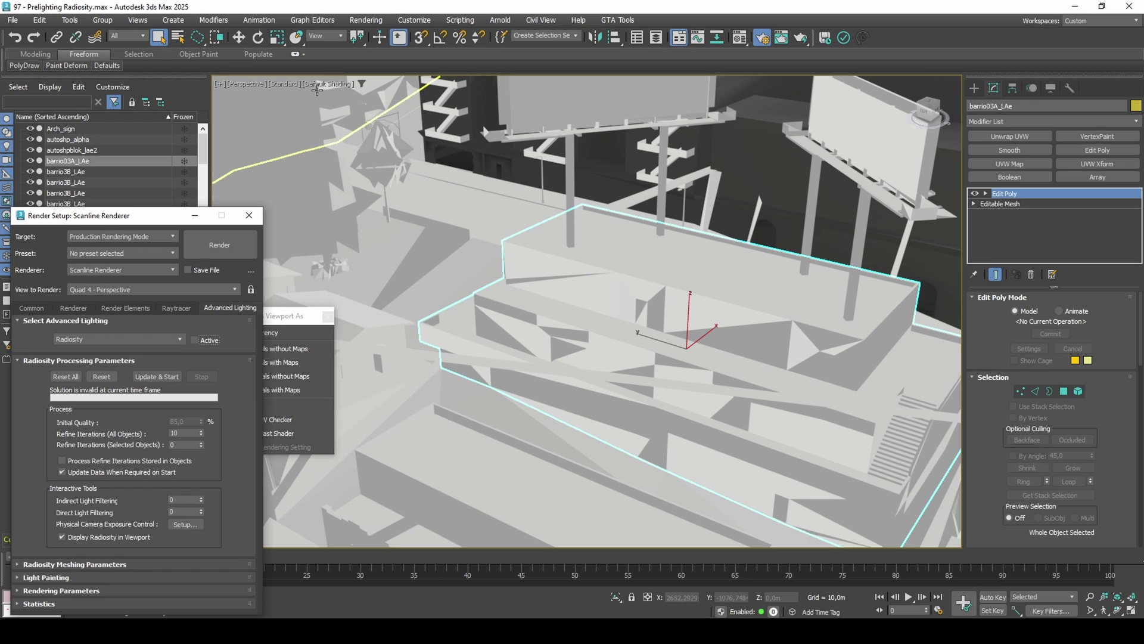
# Step: Turn off Progressive Skylight for the perspective view and close the render setup
pyautogui.click(284, 84)
pyautogui.moveTo(358, 188)
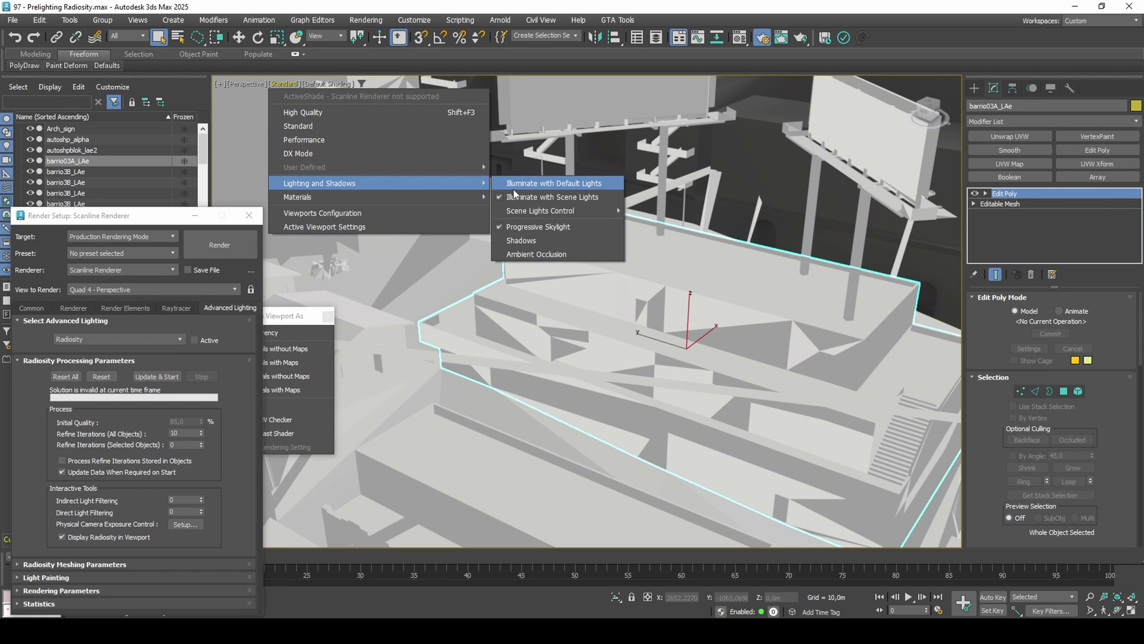
pyautogui.click(525, 227)
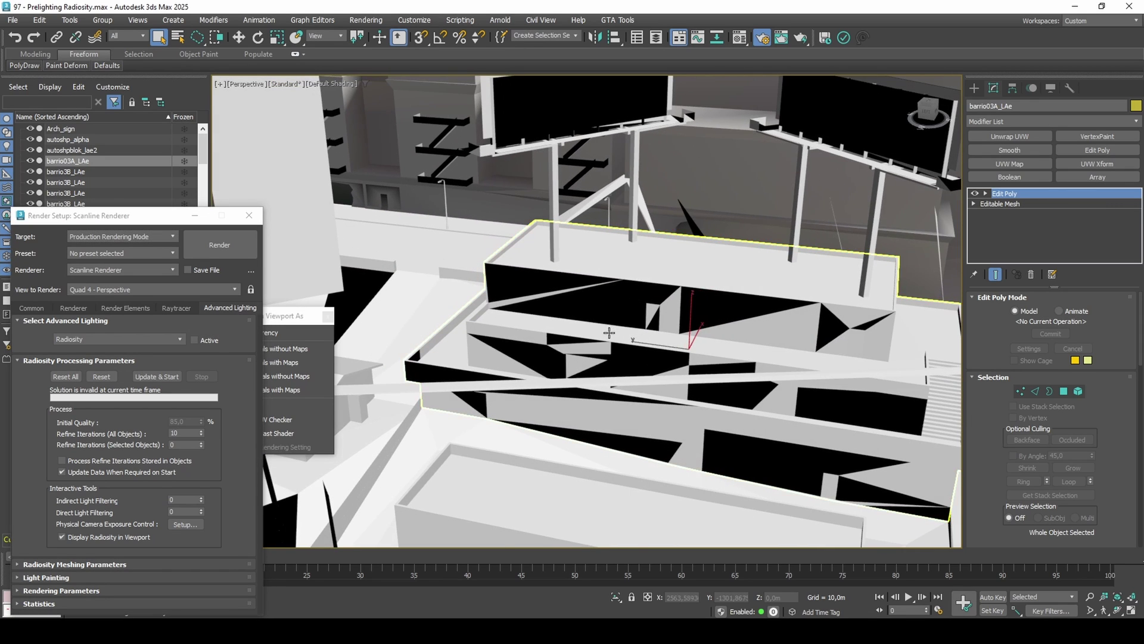
pyautogui.moveTo(609, 332); pyautogui.dragTo(611, 293, button='middle')
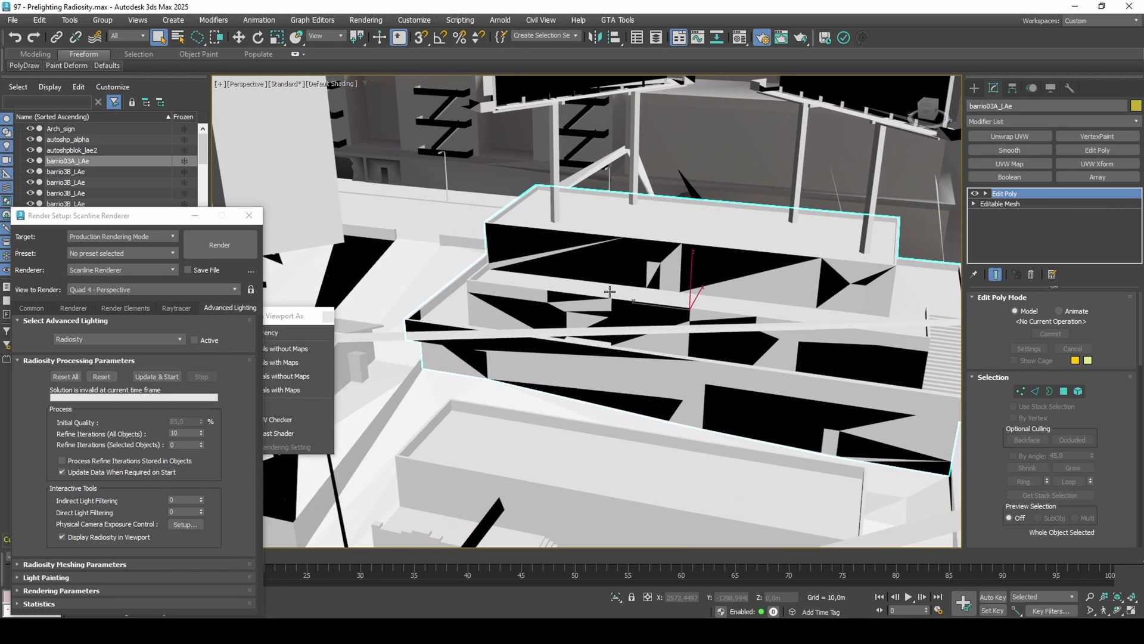
pyautogui.click(250, 215)
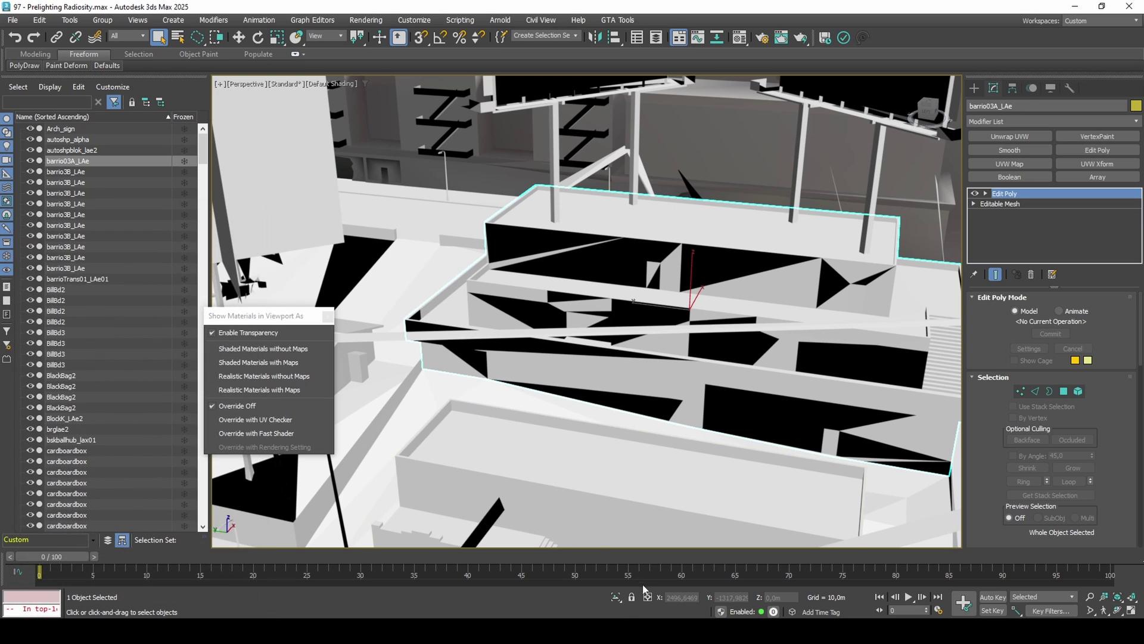
# Step: Isolate the barrio03A_LAe building and switch the Top, Front and Left views to default shading
pyautogui.click(616, 596)
pyautogui.keyDown('alt'); pyautogui.moveTo(632, 387); pyautogui.dragTo(649, 364, button='middle'); pyautogui.keyUp('alt')
pyautogui.hotkey('alt', 'w')
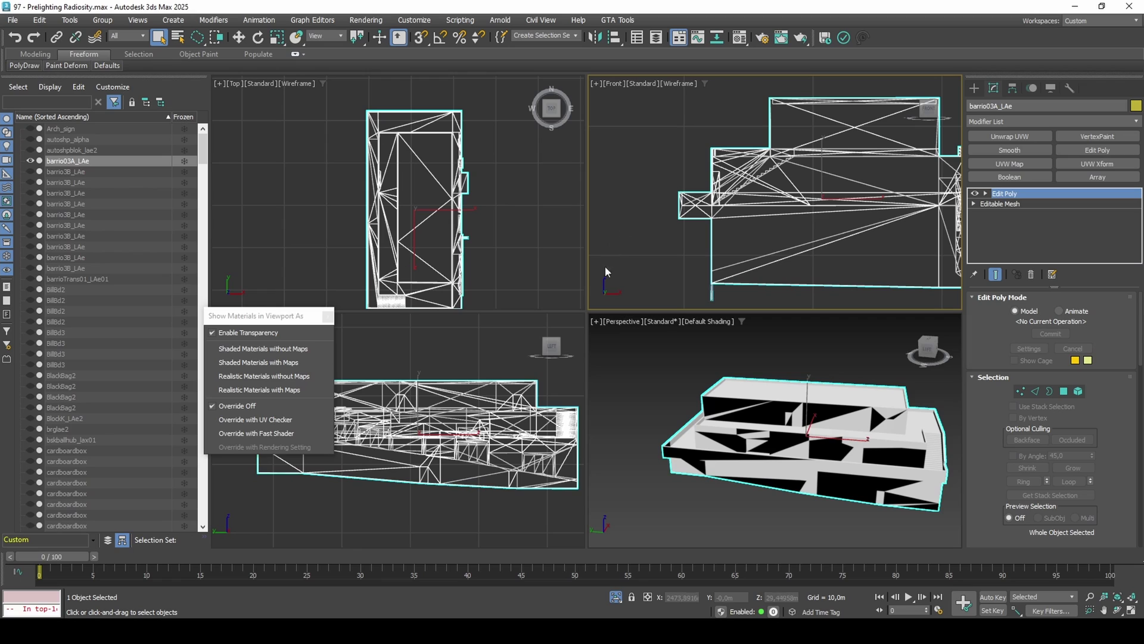
pyautogui.click(488, 395)
pyautogui.press('F3')
pyautogui.rightClick(525, 213)
pyautogui.press('F3')
pyautogui.rightClick(722, 202)
pyautogui.press('F3')
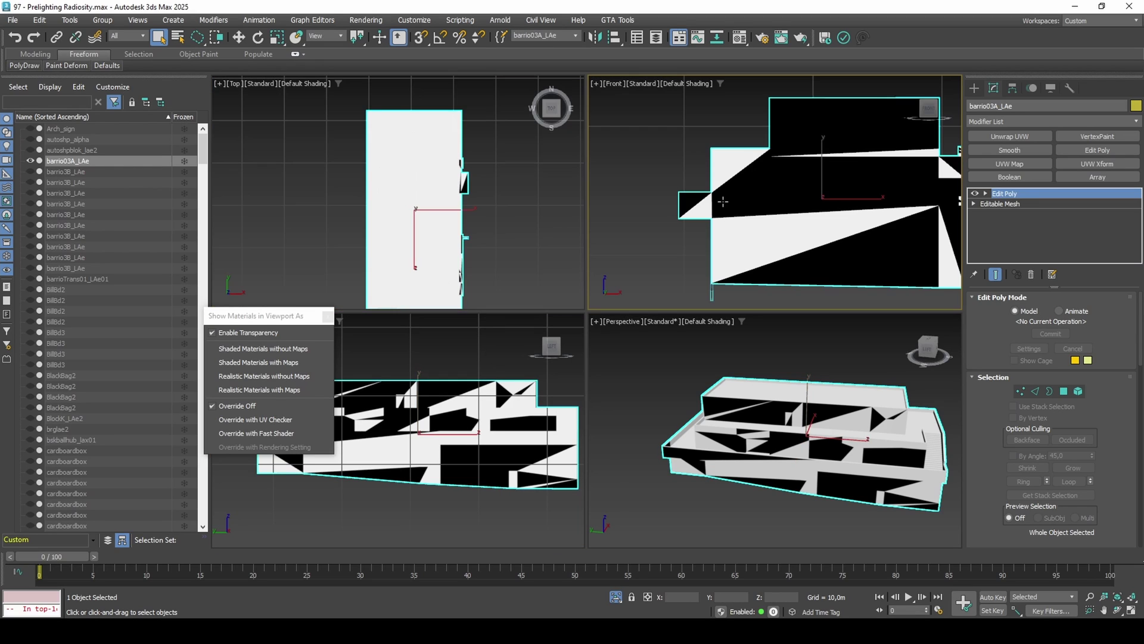
pyautogui.rightClick(577, 329)
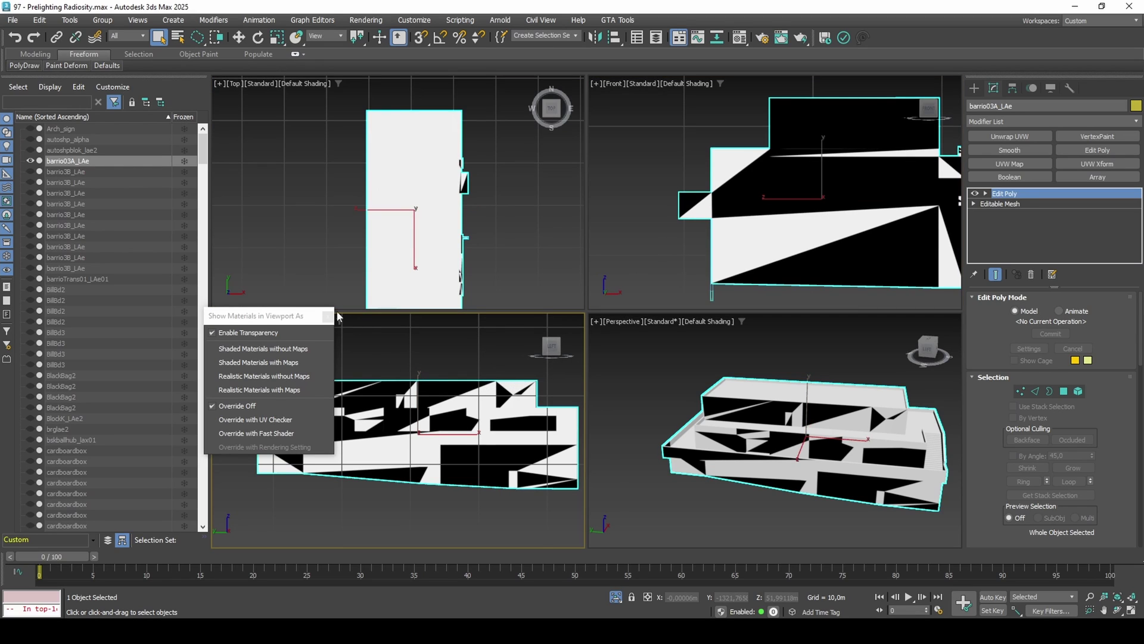
# Step: Move the material display window clear of the Left view and enter polygon editing on the building's Edit Poly modifier
pyautogui.moveTo(303, 321); pyautogui.dragTo(159, 395)
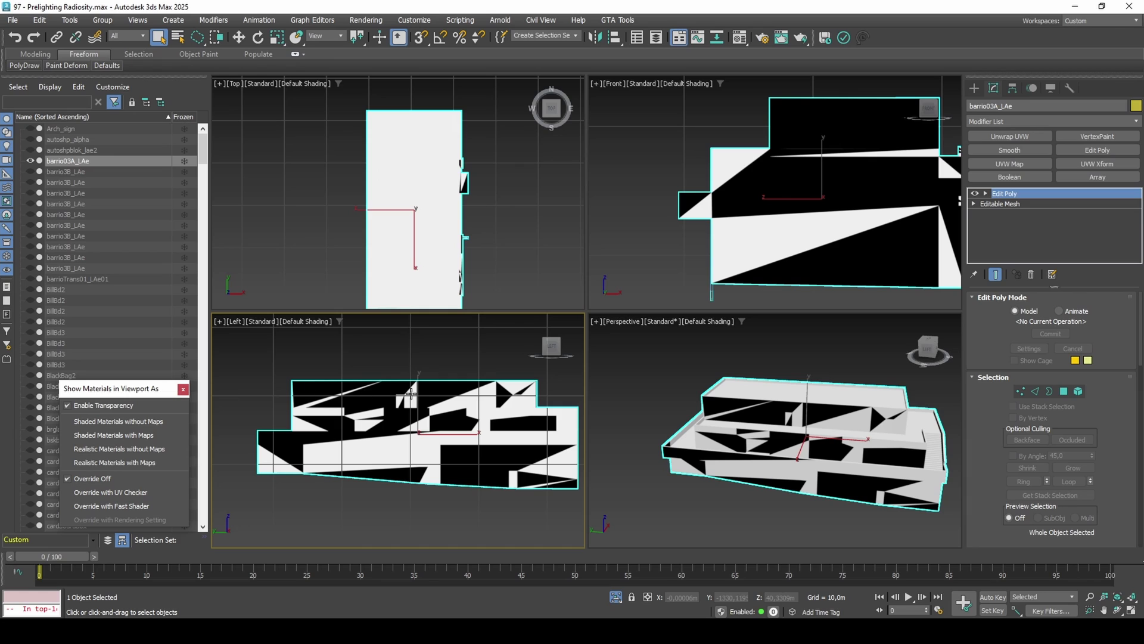
pyautogui.moveTo(450, 411); pyautogui.dragTo(439, 398, button='middle')
pyautogui.hotkey('alt', 'w')
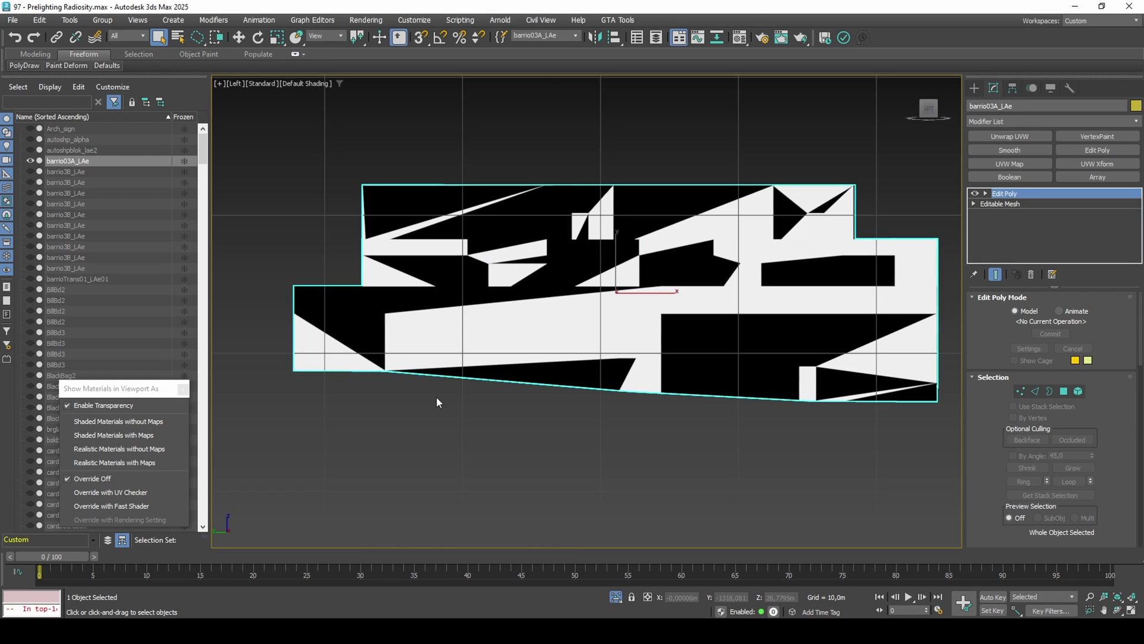
pyautogui.moveTo(495, 363); pyautogui.dragTo(483, 374, button='middle')
pyautogui.press('4')
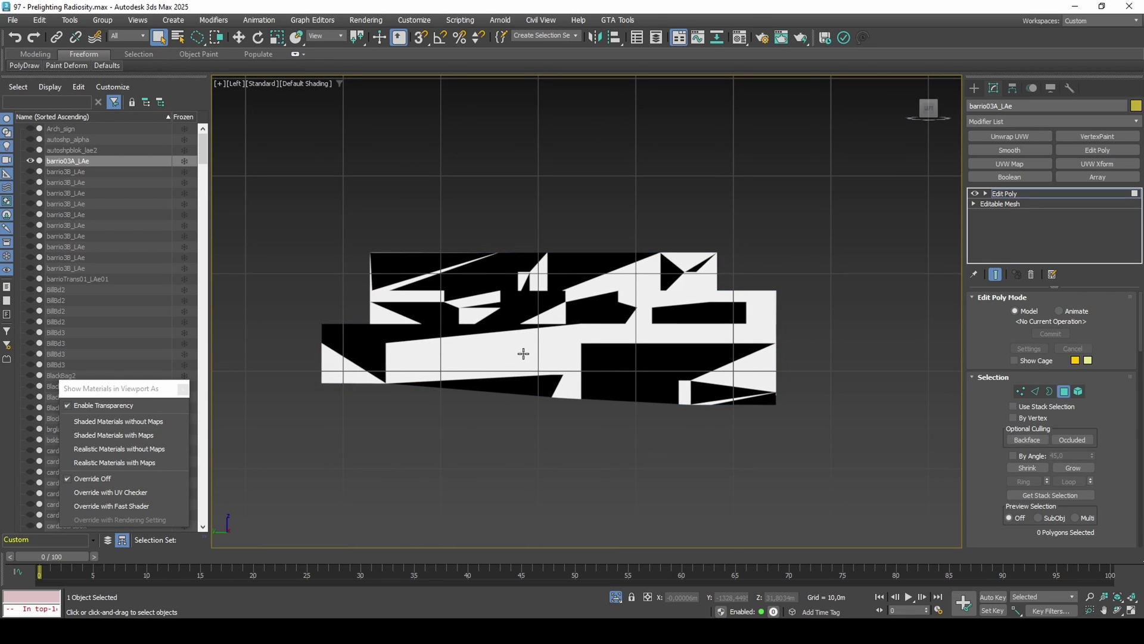
# Step: Display the building with shaded materials and maps in all viewports
pyautogui.scroll(-3, 519, 353)
pyautogui.hotkey('alt', 'w')
pyautogui.scroll(2, 389, 392)
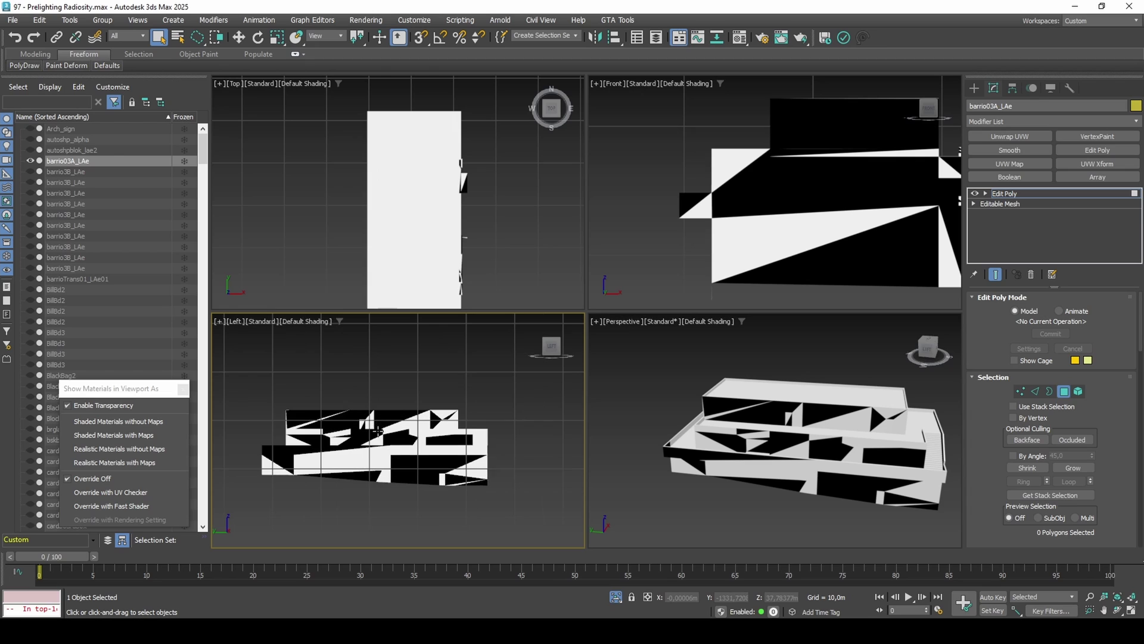
pyautogui.click(160, 438)
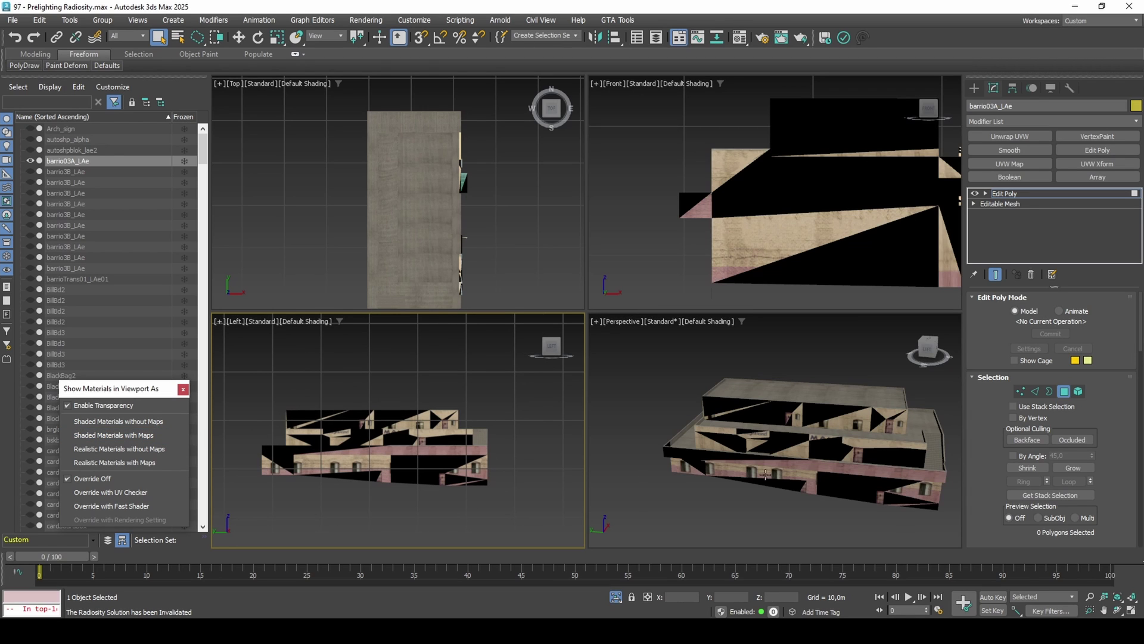
# Step: Select the facade polygons facing the Left view using a rectangular region with backface culling on
pyautogui.moveTo(745, 453)
pyautogui.keyDown('alt'); pyautogui.mouseDown(button='middle')
pyautogui.moveTo(769, 461)
pyautogui.moveTo(668, 453)
pyautogui.mouseUp(button='middle'); pyautogui.keyUp('alt')
pyautogui.moveTo(521, 459); pyautogui.dragTo(480, 424, button='middle')
pyautogui.hotkey('alt', 'w')
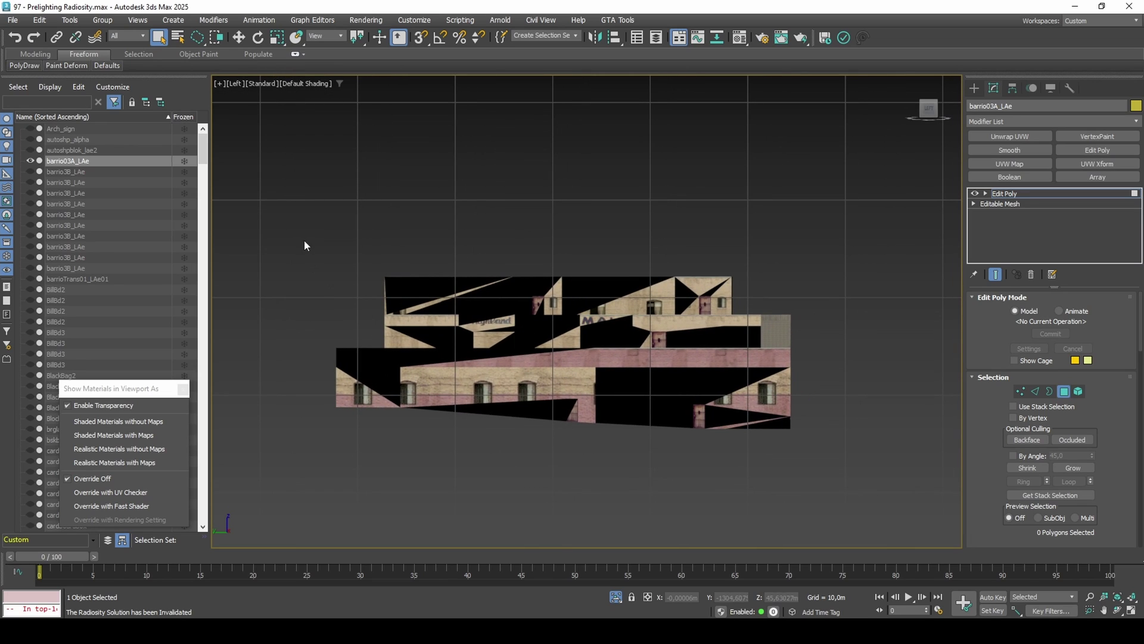
pyautogui.click(299, 221)
pyautogui.moveTo(565, 459); pyautogui.dragTo(287, 148)
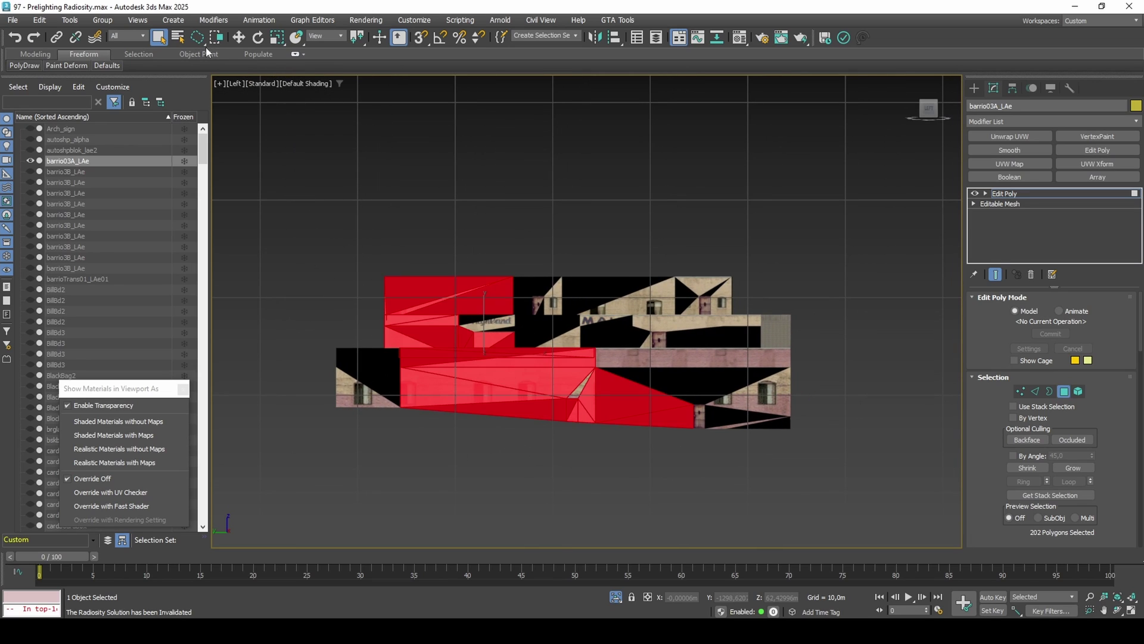
pyautogui.moveTo(197, 37)
pyautogui.mouseDown()
pyautogui.moveTo(198, 92)
pyautogui.moveTo(197, 59)
pyautogui.mouseUp()
pyautogui.moveTo(750, 453); pyautogui.dragTo(871, 524)
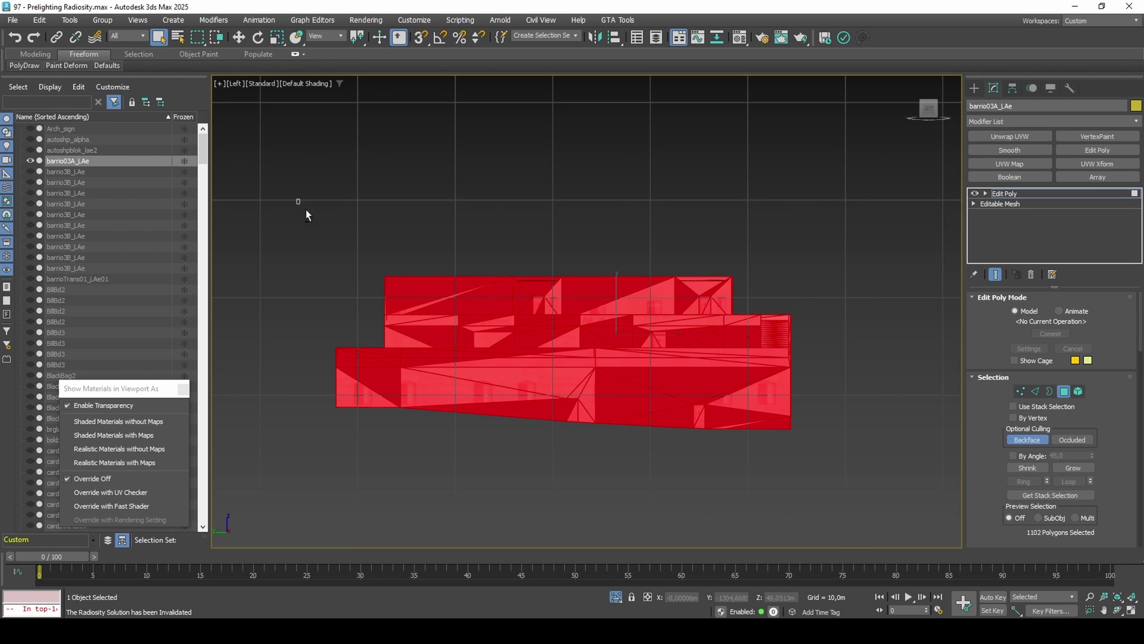
pyautogui.moveTo(791, 486); pyautogui.dragTo(790, 487)
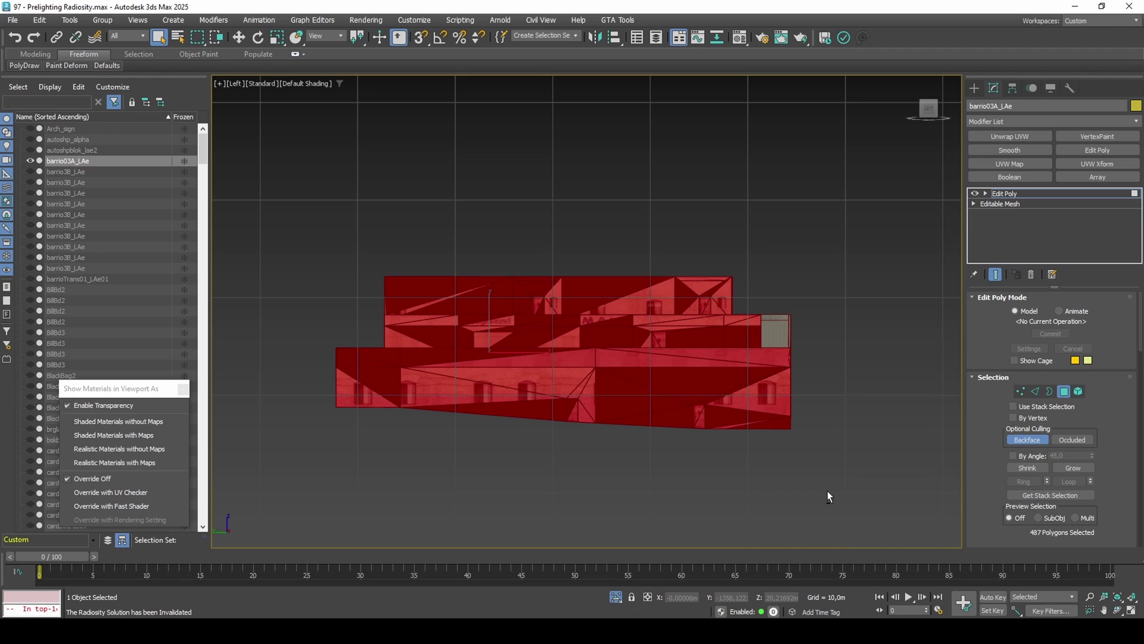
# Step: In the Front view, turn backface culling off and deselect the polygons across the main body and far side of the building
pyautogui.hotkey('alt', 'w')
pyautogui.moveTo(774, 227); pyautogui.dragTo(756, 197, button='middle')
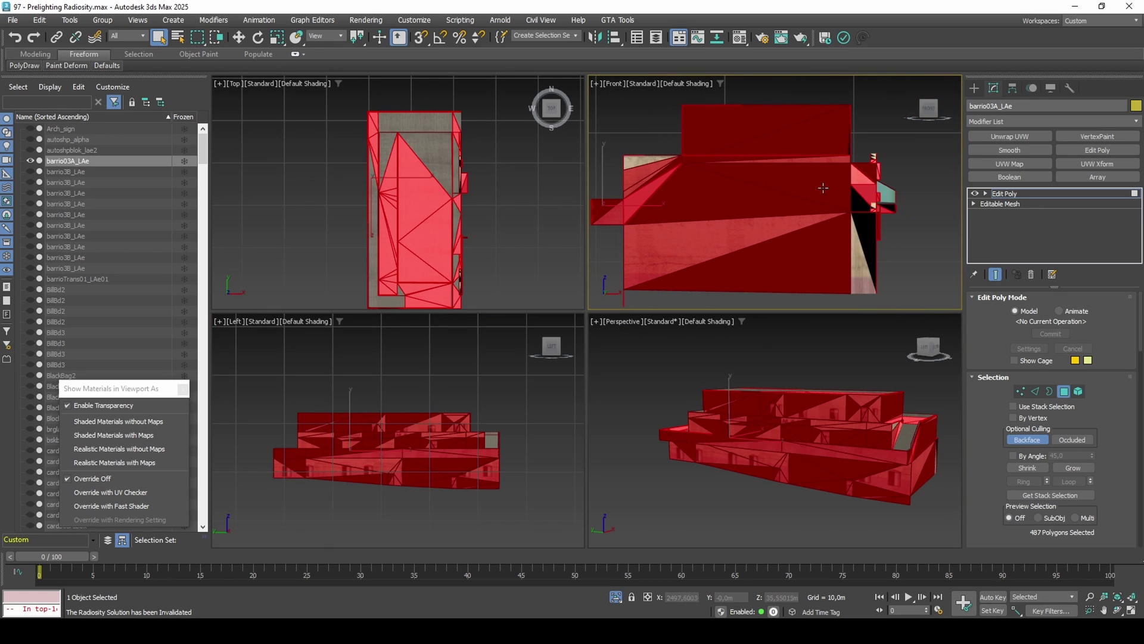
pyautogui.hotkey('alt', 'w')
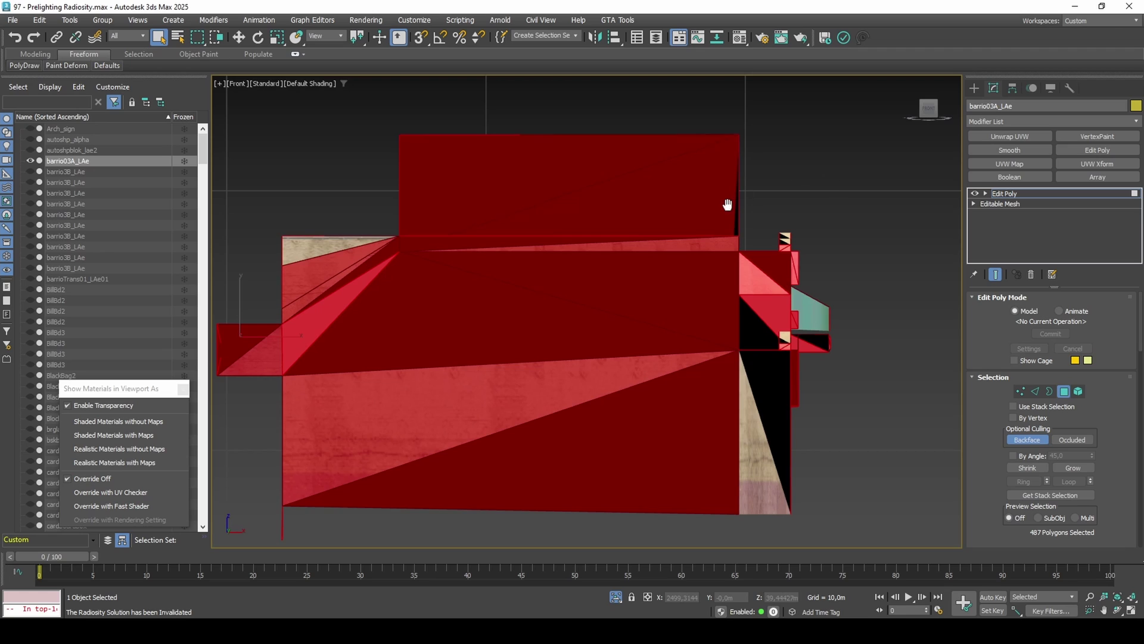
pyautogui.keyDown('alt'); pyautogui.moveTo(826, 170); pyautogui.dragTo(556, 542); pyautogui.keyUp('alt')
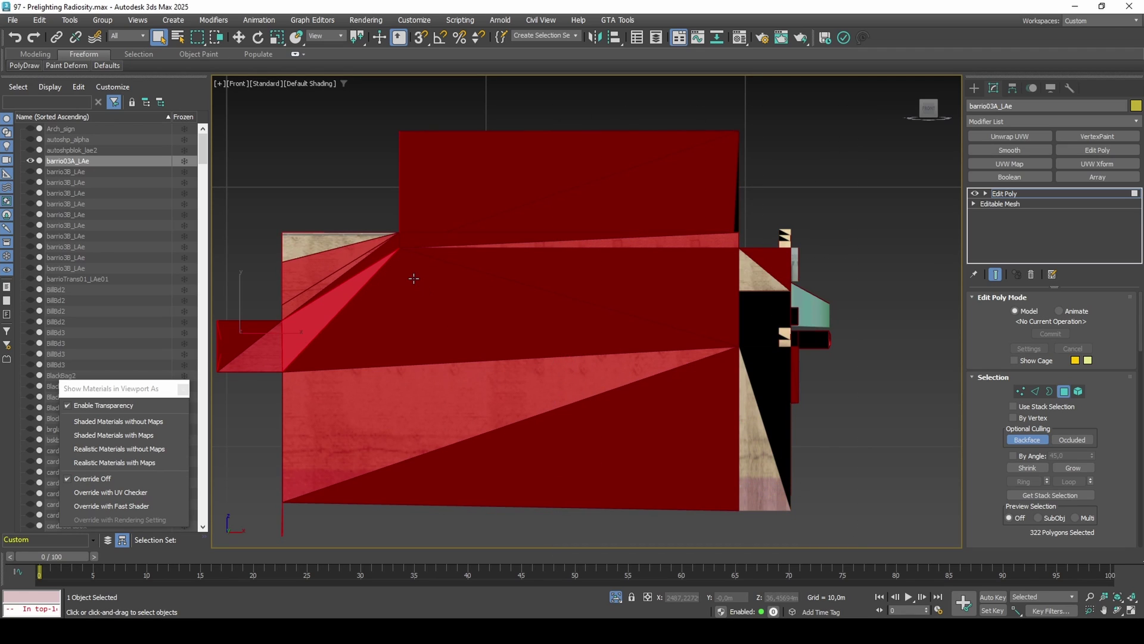
pyautogui.click(1017, 439)
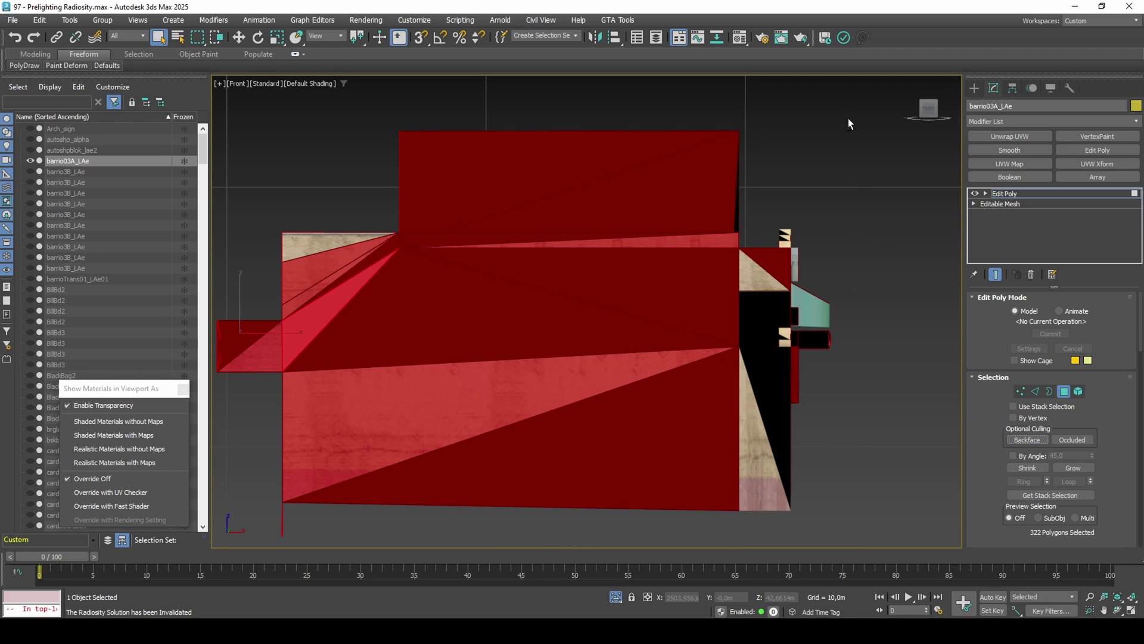
pyautogui.keyDown('alt'); pyautogui.moveTo(606, 572); pyautogui.dragTo(606, 572); pyautogui.keyUp('alt')
# Step: In Front wireframe display, deselect the polygons behind the stepped facade, including those beside the staircase
pyautogui.moveTo(438, 324)
pyautogui.mouseDown(button='middle')
pyautogui.moveTo(465, 324)
pyautogui.moveTo(526, 289)
pyautogui.mouseUp(button='middle')
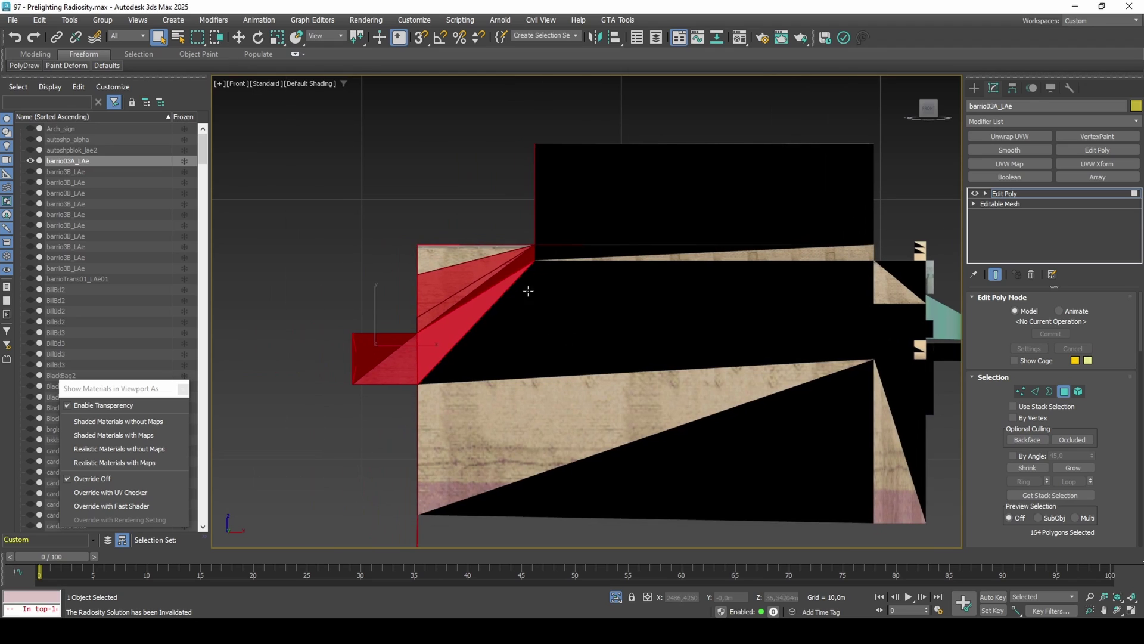
pyautogui.press('F3')
pyautogui.keyDown('alt'); pyautogui.moveTo(496, 195); pyautogui.dragTo(508, 596); pyautogui.keyUp('alt')
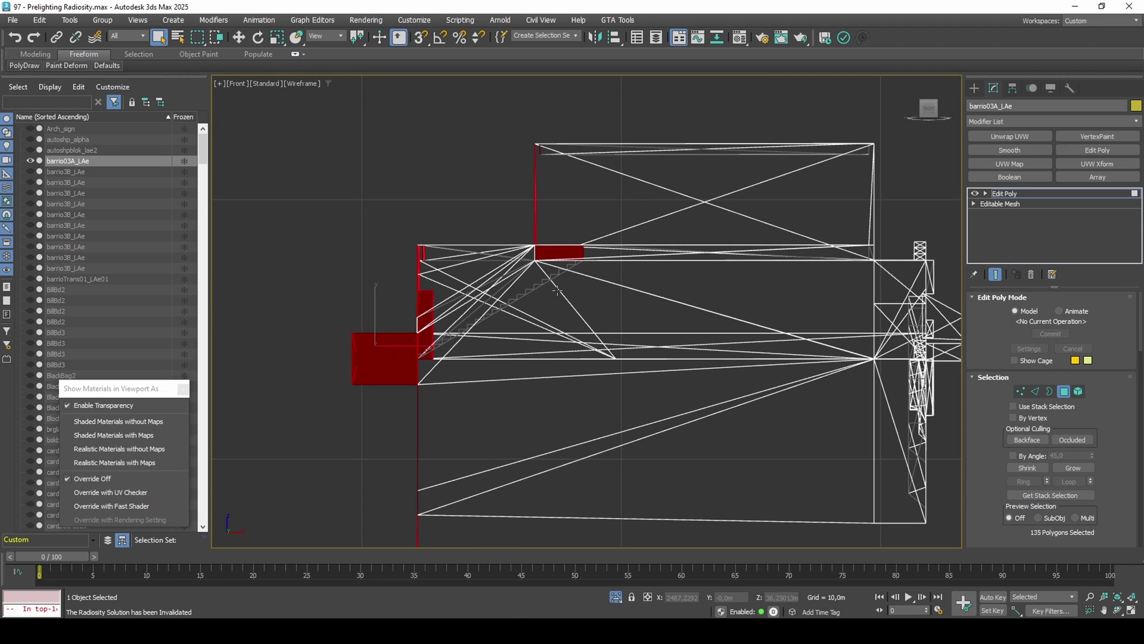
pyautogui.keyDown('alt'); pyautogui.moveTo(559, 217); pyautogui.dragTo(565, 324); pyautogui.keyUp('alt')
# Step: Deselect the end-wall polygons around the projecting lower ledge and the narrow upright section in the Front wireframe view
pyautogui.moveTo(541, 326); pyautogui.dragTo(624, 324, button='middle')
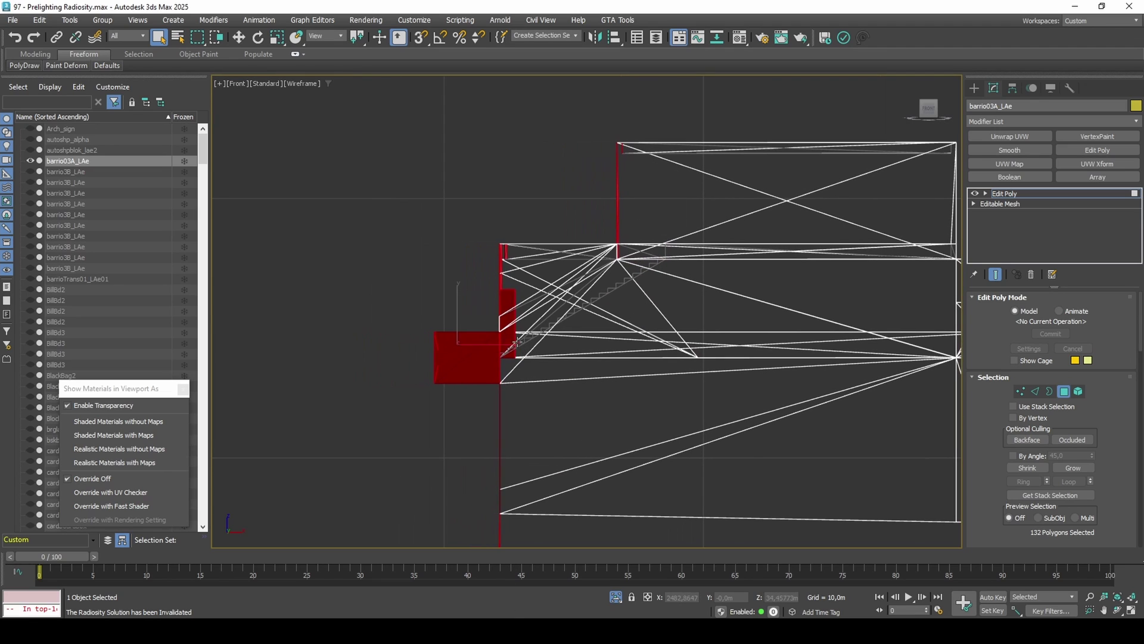
pyautogui.scroll(2, 503, 334)
pyautogui.scroll(2, 504, 334)
pyautogui.keyDown('alt'); pyautogui.moveTo(510, 192); pyautogui.dragTo(514, 447); pyautogui.keyUp('alt')
pyautogui.keyDown('alt'); pyautogui.moveTo(394, 296); pyautogui.dragTo(403, 512); pyautogui.keyUp('alt')
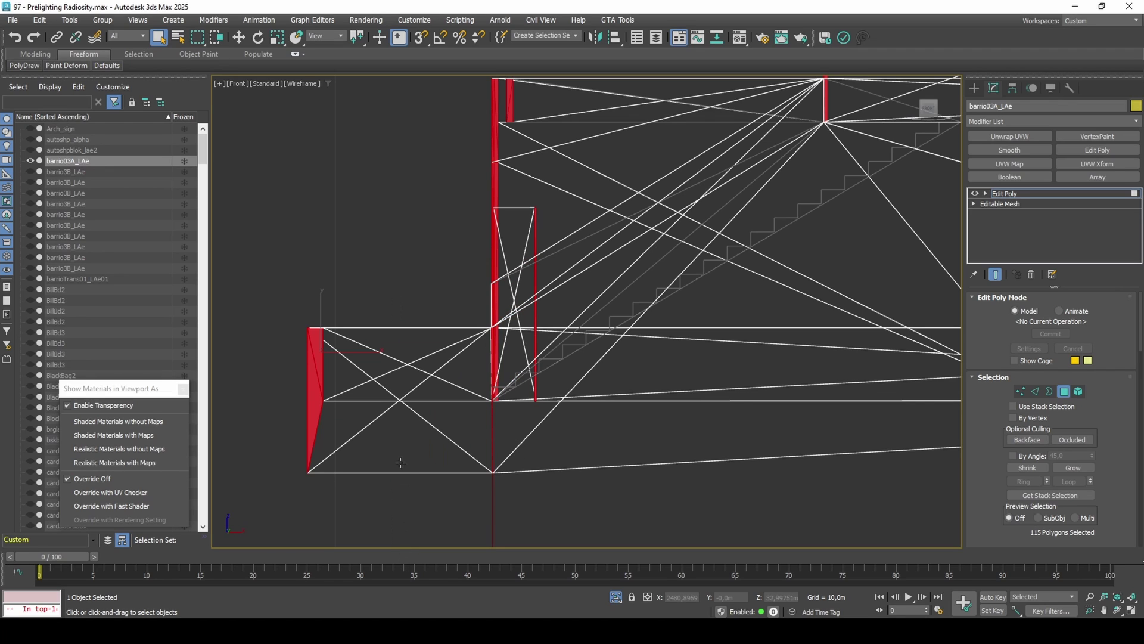
pyautogui.scroll(-3, 570, 302)
pyautogui.hotkey('alt', 'w')
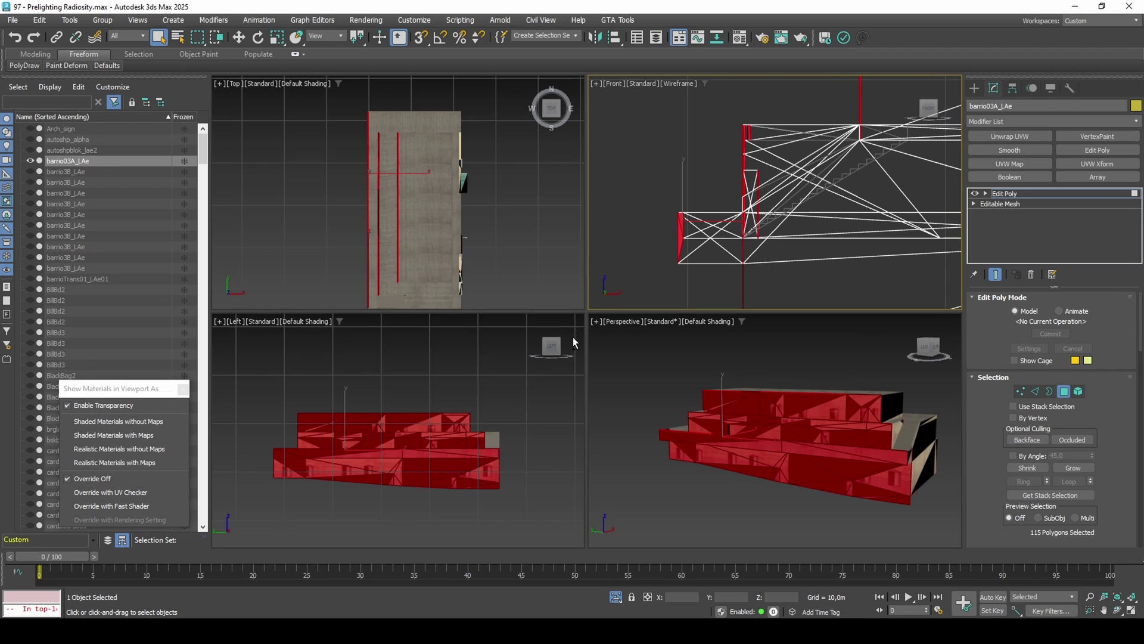
# Step: In Top wireframe display, deselect the thin horizontal polygons along the outer edge of the lower ledge
pyautogui.middleClick(452, 221)
pyautogui.hotkey('alt', 'w')
pyautogui.moveTo(540, 231); pyautogui.dragTo(550, 213, button='middle')
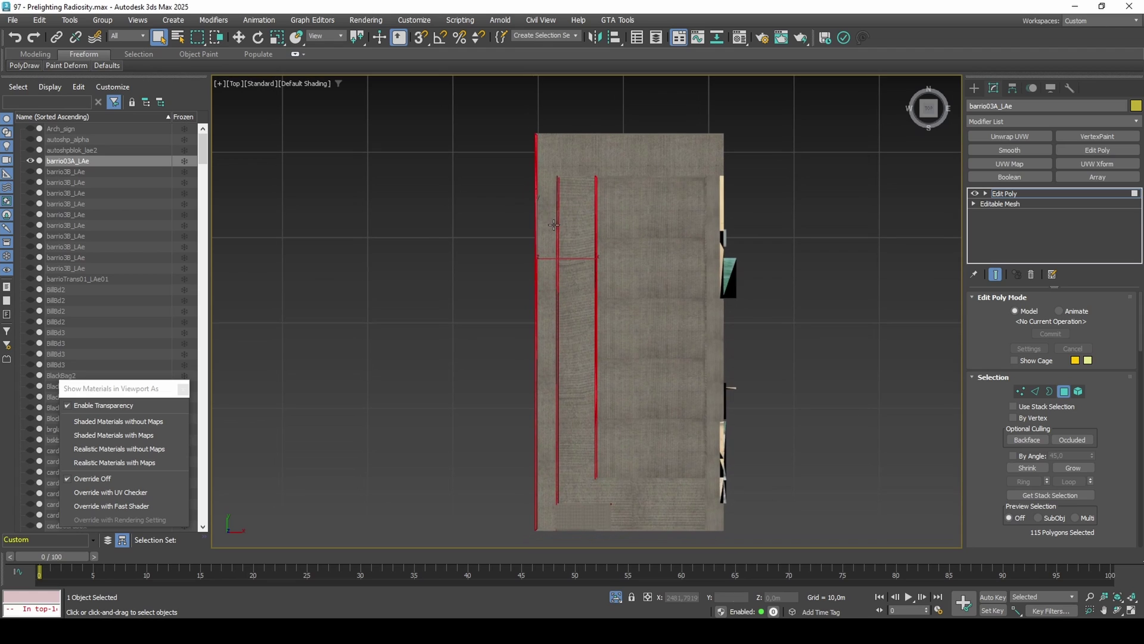
pyautogui.press('F3')
pyautogui.scroll(3, 542, 231)
pyautogui.scroll(6, 542, 232)
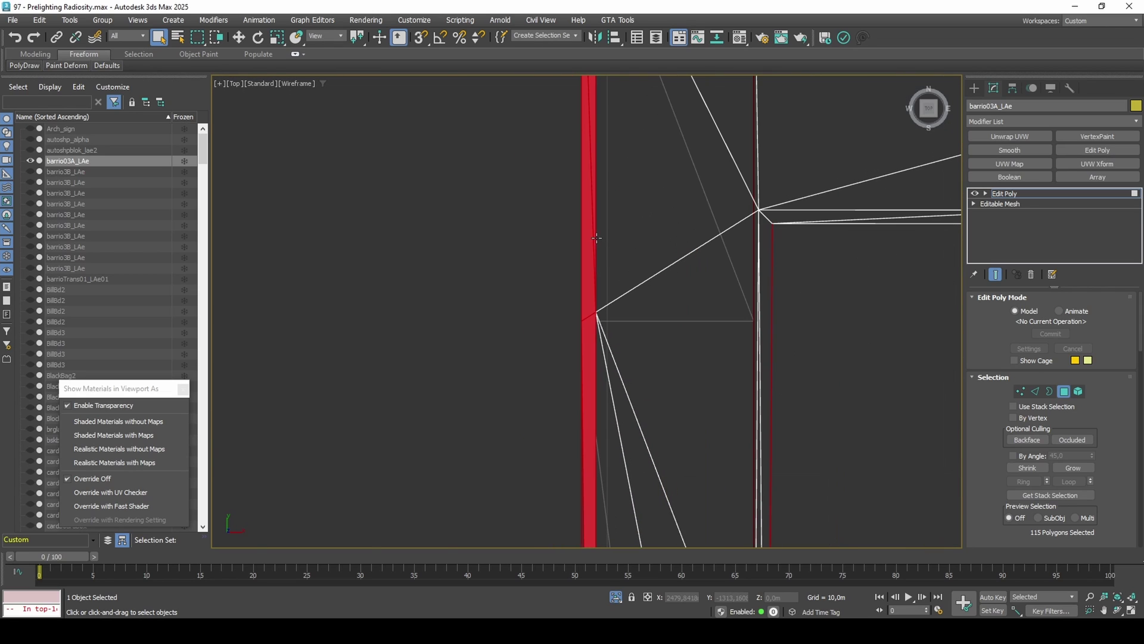
pyautogui.keyDown('alt'); pyautogui.click(591, 241); pyautogui.keyUp('alt')
pyautogui.keyDown('alt'); pyautogui.click(588, 414); pyautogui.keyUp('alt')
pyautogui.moveTo(620, 215); pyautogui.dragTo(620, 395, button='middle')
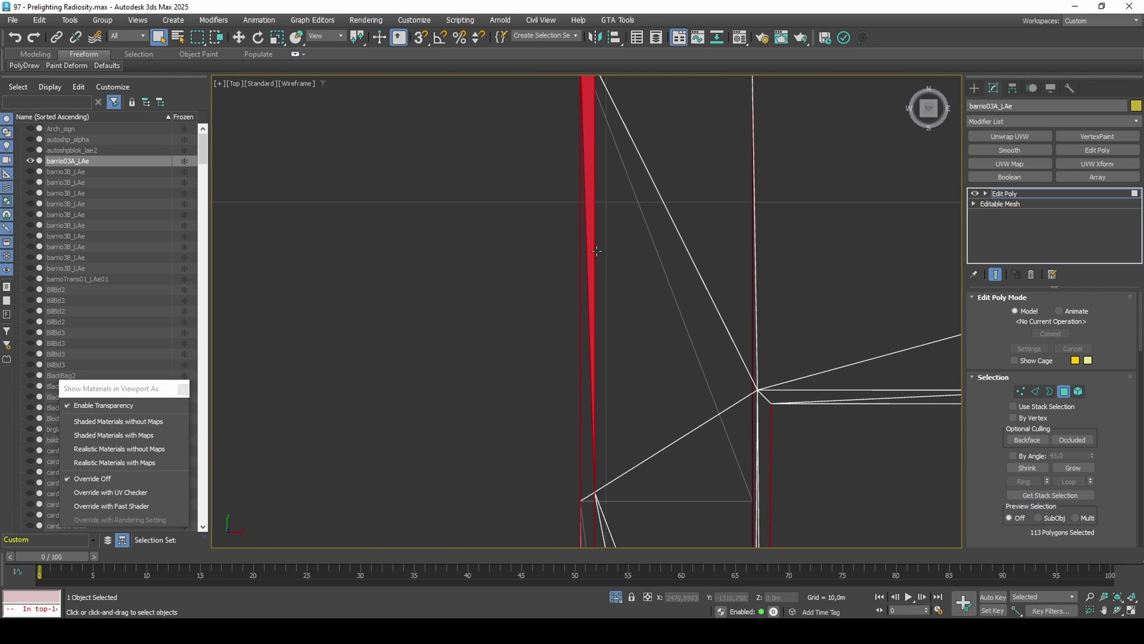
pyautogui.keyDown('alt'); pyautogui.click(590, 232); pyautogui.keyUp('alt')
# Step: Deselect the remaining thin horizontal polygons along the roof edges in the Top view
pyautogui.moveTo(604, 302); pyautogui.dragTo(561, 184, button='middle')
pyautogui.scroll(-3, 561, 185)
pyautogui.moveTo(609, 375); pyautogui.dragTo(523, 136, button='middle')
pyautogui.moveTo(667, 311); pyautogui.dragTo(593, 378, button='middle')
pyautogui.scroll(3, 656, 230)
pyautogui.keyDown('alt'); pyautogui.click(590, 253); pyautogui.keyUp('alt')
pyautogui.scroll(-5, 631, 270)
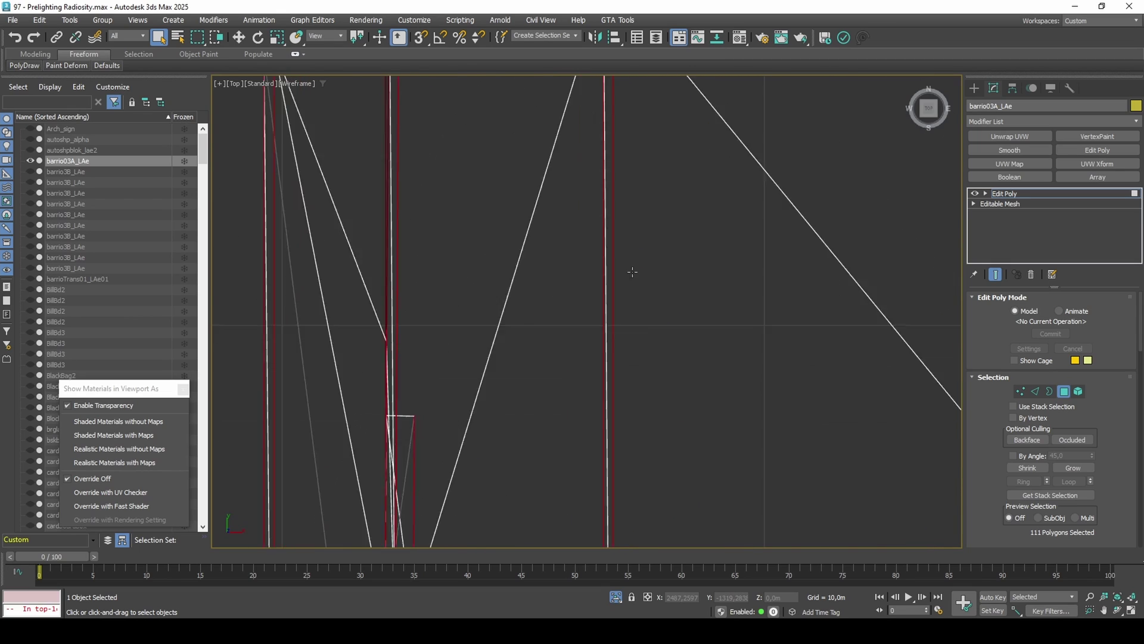
pyautogui.moveTo(600, 440); pyautogui.dragTo(606, 167, button='middle')
pyautogui.scroll(5, 626, 307)
pyautogui.keyDown('alt'); pyautogui.click(630, 452); pyautogui.keyUp('alt')
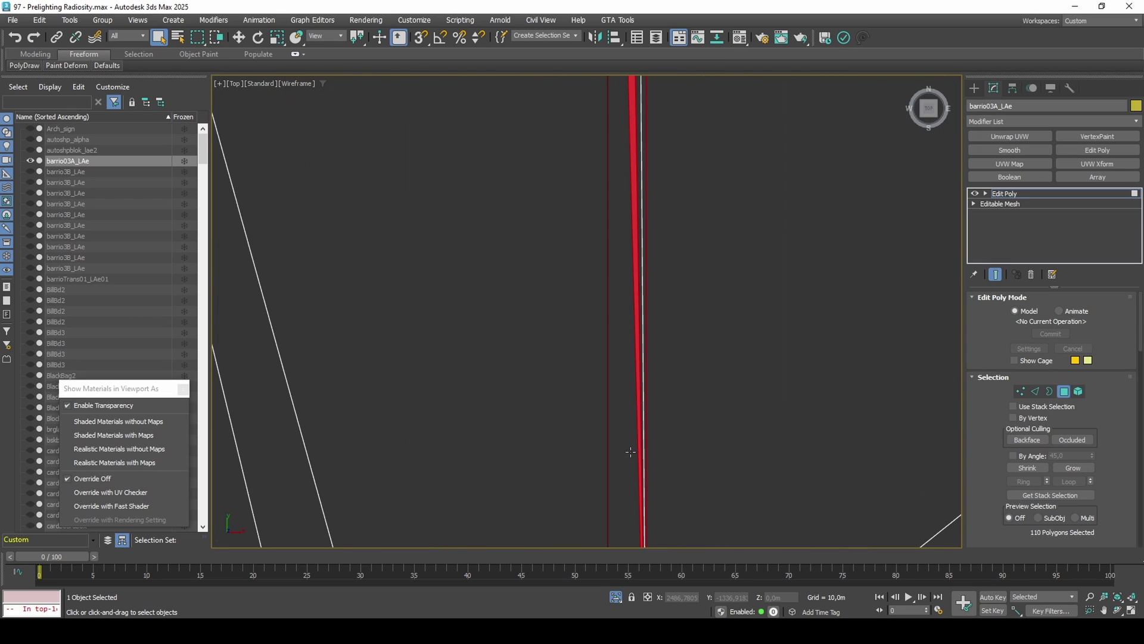
pyautogui.moveTo(631, 243); pyautogui.dragTo(589, 135, button='middle')
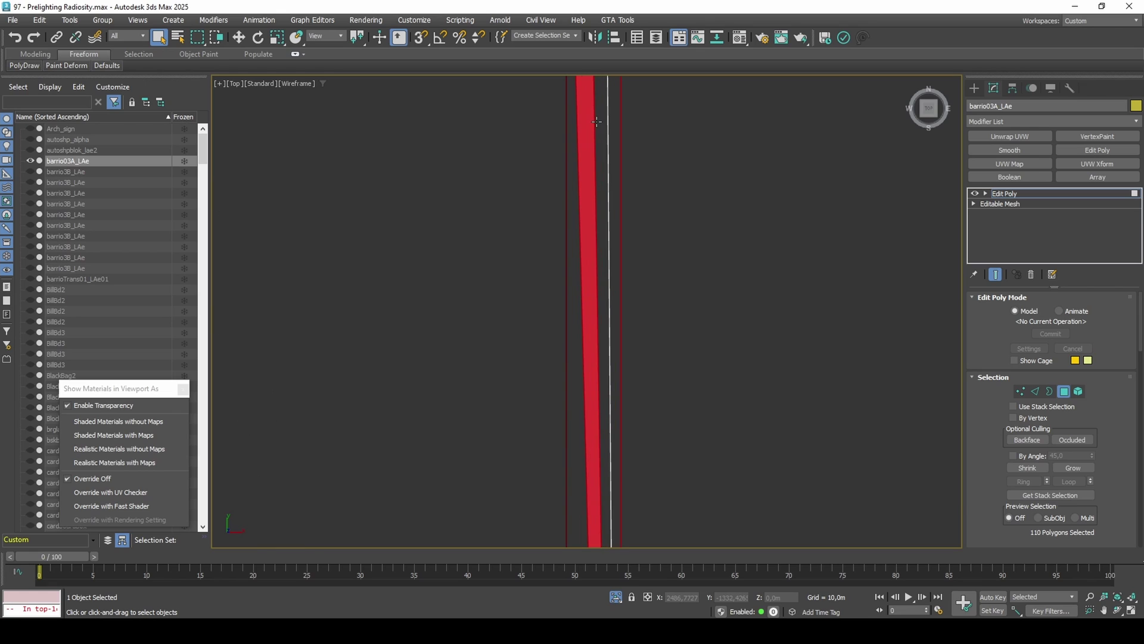
pyautogui.keyDown('alt'); pyautogui.click(589, 134); pyautogui.keyUp('alt')
pyautogui.scroll(-4, 589, 135)
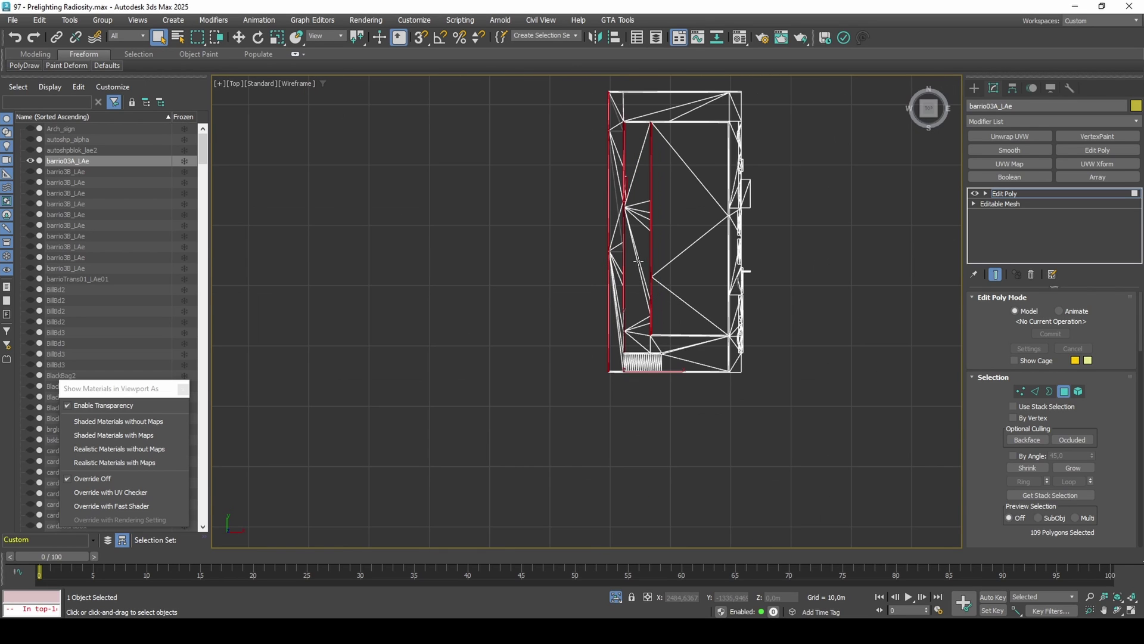
# Step: Check the remaining facade selection in the Top view in both shaded and wireframe display
pyautogui.moveTo(638, 265); pyautogui.dragTo(630, 308, button='middle')
pyautogui.press('F3')
pyautogui.scroll(6, 630, 307)
pyautogui.press('F3')
pyautogui.press('F3')
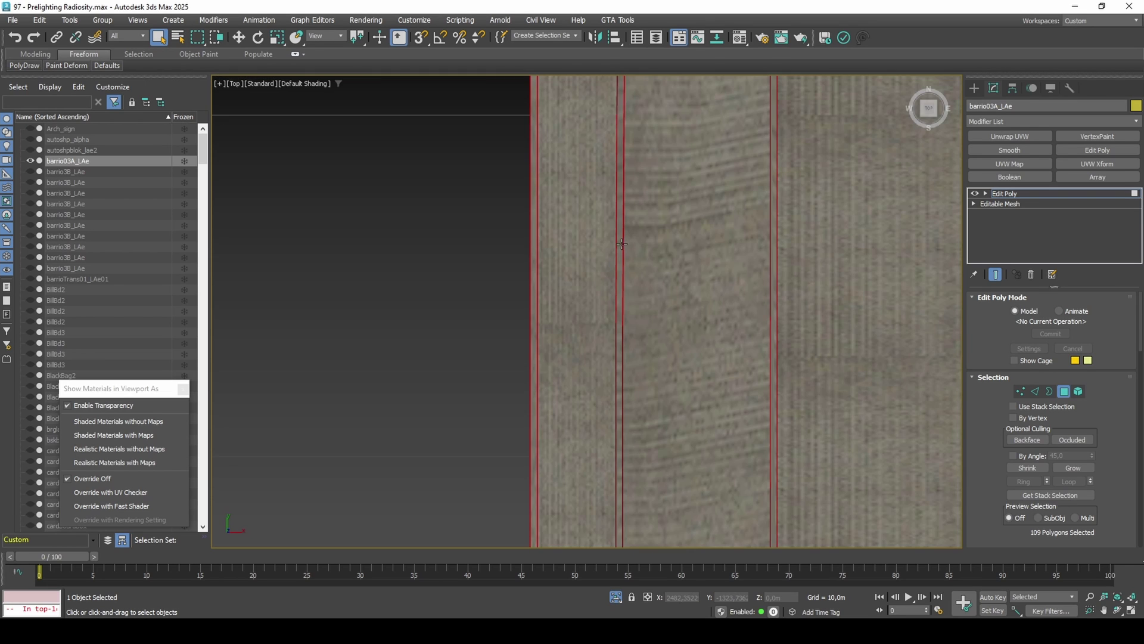
pyautogui.scroll(-3, 608, 250)
pyautogui.hotkey('alt', 'w')
# Step: Enlarge the perspective view and show the selected facade polygons as outlines over the shaded textures
pyautogui.middleClick(704, 408)
pyautogui.hotkey('alt', 'w')
pyautogui.moveTo(705, 408)
pyautogui.mouseDown(button='middle')
pyautogui.moveTo(707, 398)
pyautogui.moveTo(620, 399)
pyautogui.moveTo(638, 373)
pyautogui.moveTo(883, 370)
pyautogui.moveTo(700, 373)
pyautogui.moveTo(727, 372)
pyautogui.mouseUp(button='middle')
pyautogui.press('F2')
pyautogui.press('F3')
pyautogui.press('F2')
pyautogui.press('F3')
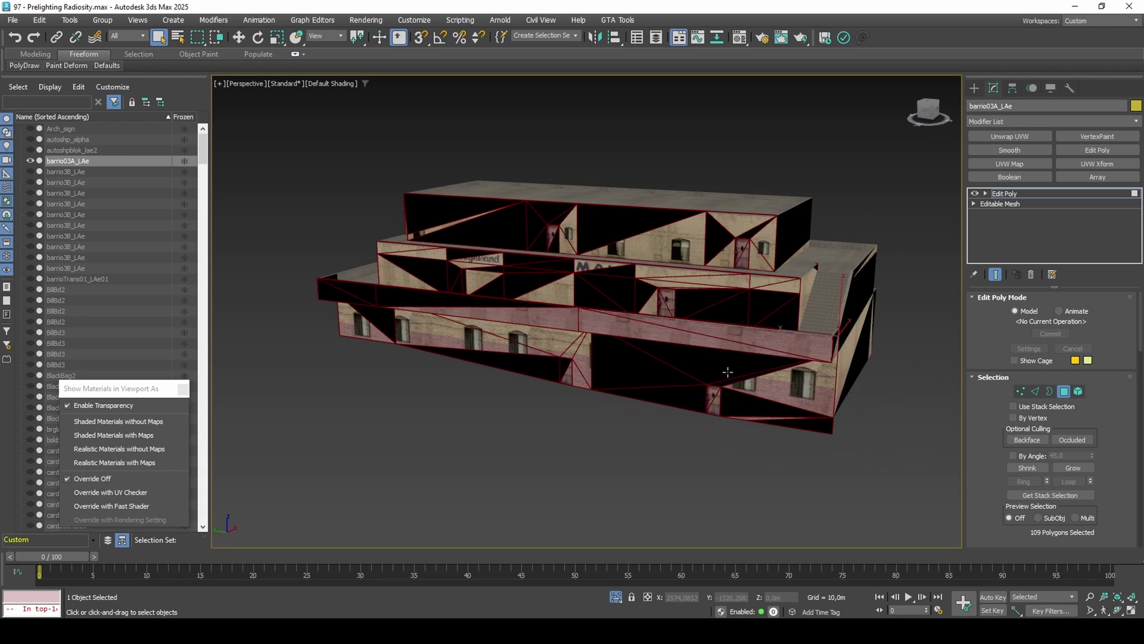
# Step: Delete the selected overlapping polygons from the facade and compare the building before and after with undo and redo
pyautogui.press('Delete')
pyautogui.hotkey('ctrl', 'z')
pyautogui.hotkey('ctrl', 'y')
pyautogui.hotkey('ctrl', 'z')
pyautogui.hotkey('ctrl', 'y')
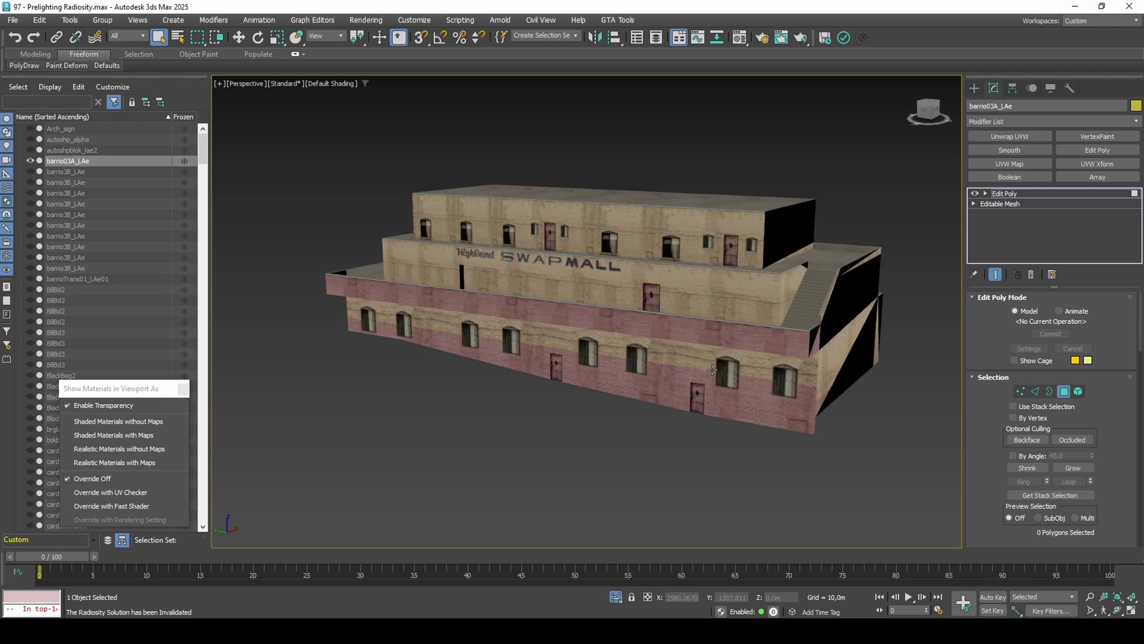
pyautogui.moveTo(728, 373)
pyautogui.keyDown('alt'); pyautogui.mouseDown(button='middle')
pyautogui.moveTo(645, 364)
pyautogui.moveTo(735, 367)
pyautogui.mouseUp(button='middle'); pyautogui.keyUp('alt')
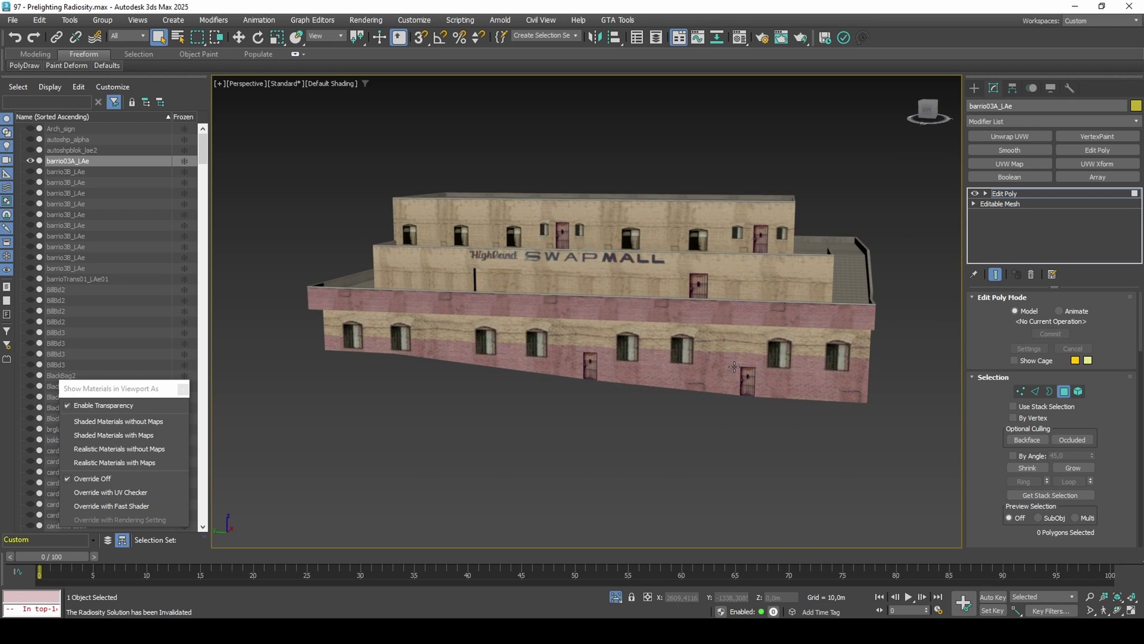
pyautogui.hotkey('ctrl', 'z')
pyautogui.hotkey('ctrl', 'y')
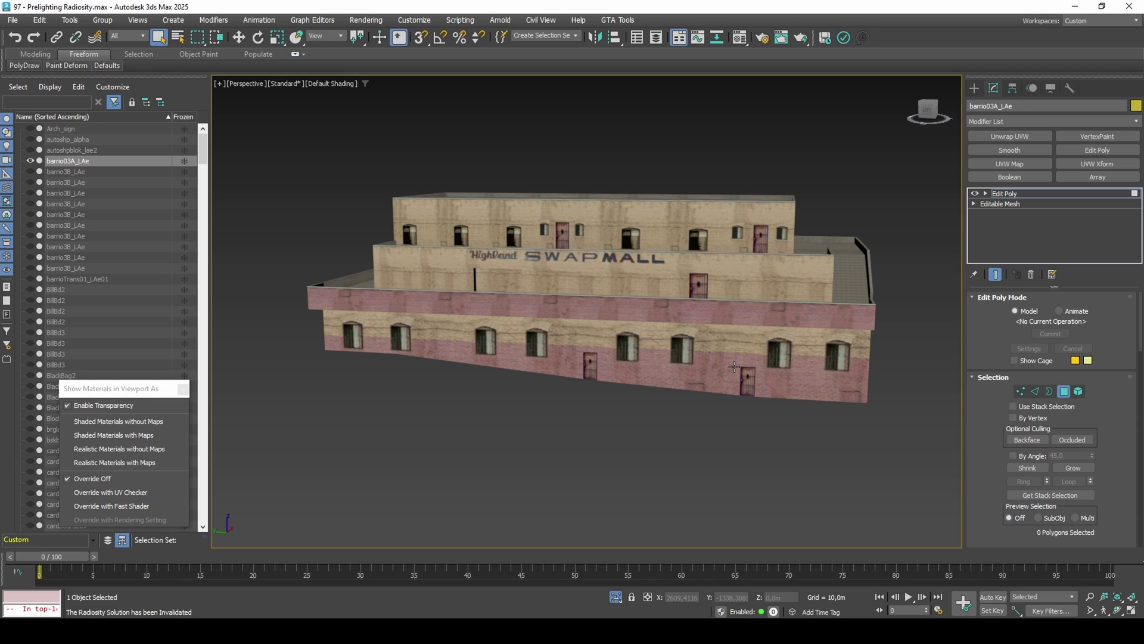